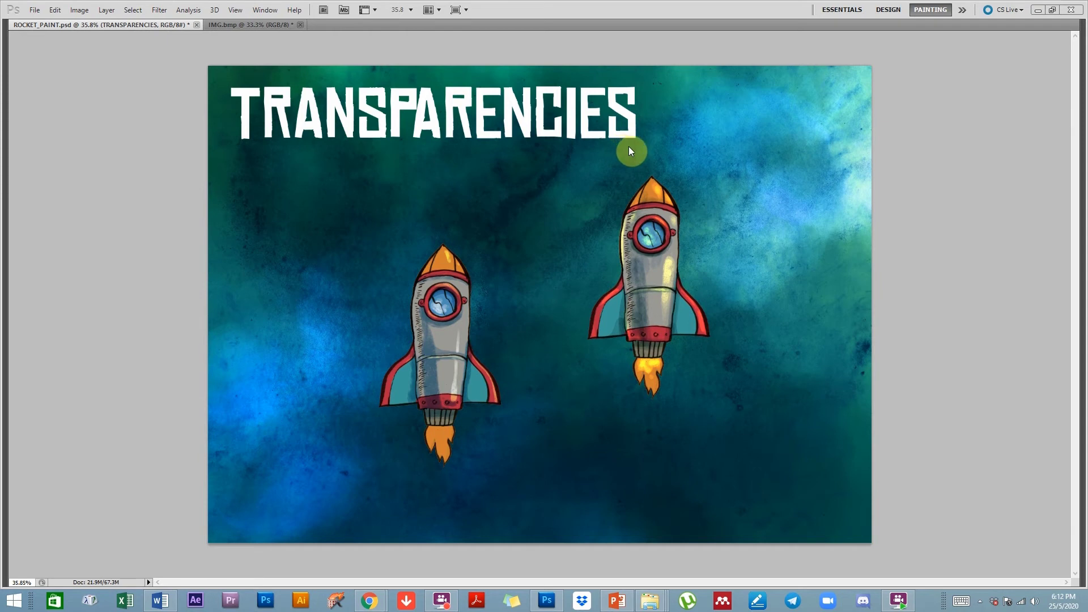
# Show the hidden panels and delete the TRANSPARENCIES text layer from the rocket painting.
pyautogui.click(478, 161)
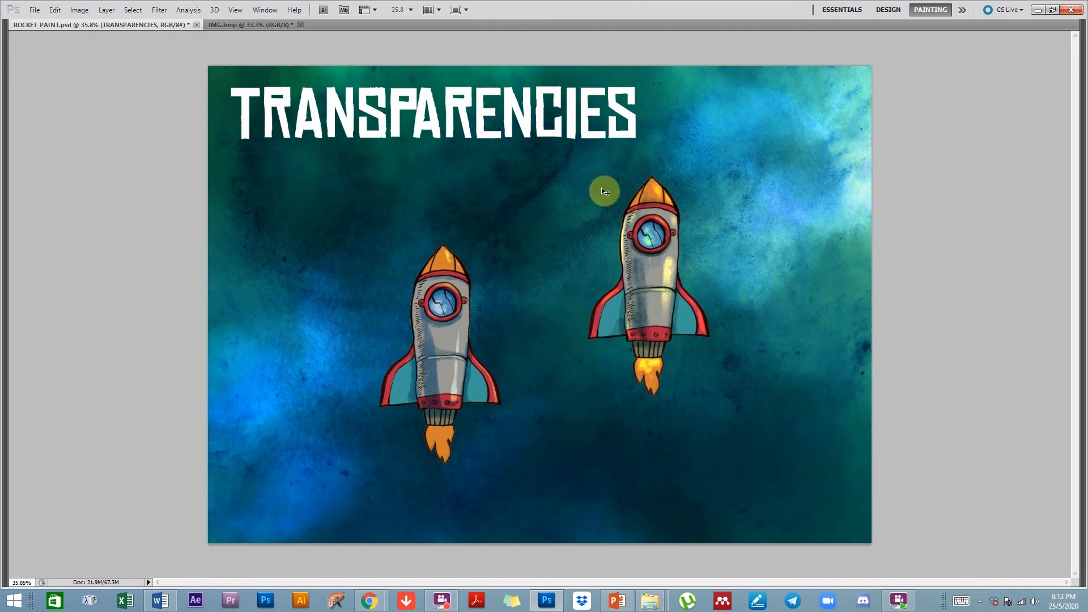
pyautogui.press('Tab')
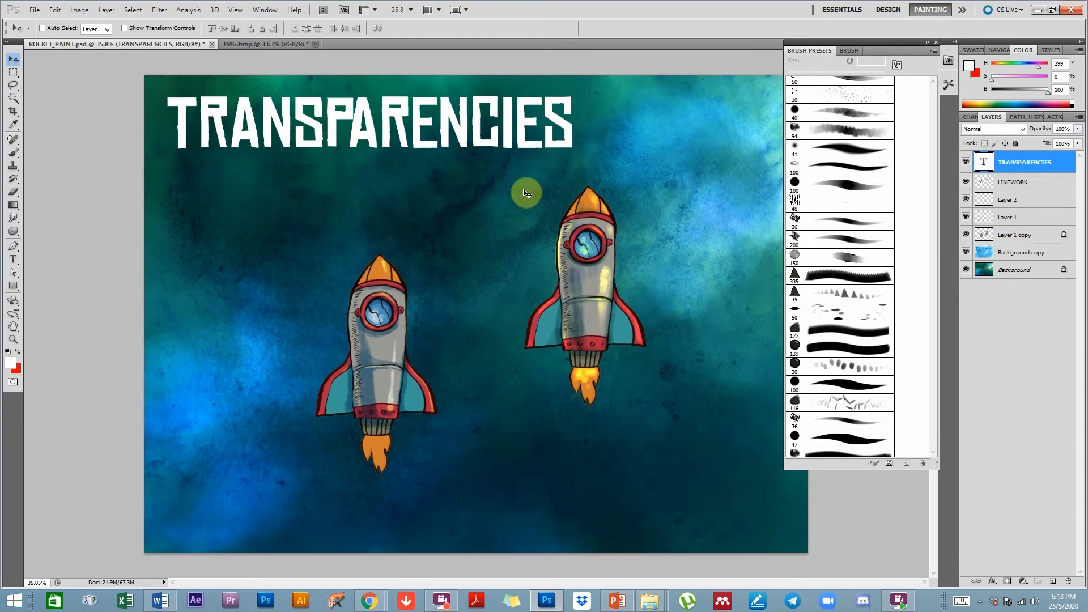
pyautogui.click(965, 161)
pyautogui.moveTo(1021, 170); pyautogui.dragTo(1069, 582)
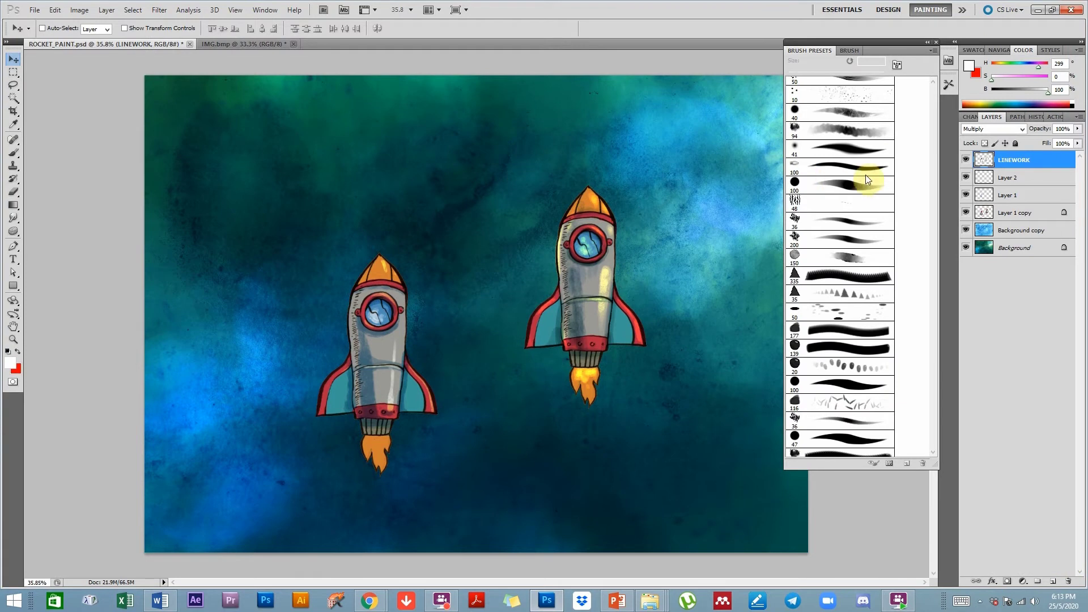
pyautogui.click(983, 130)
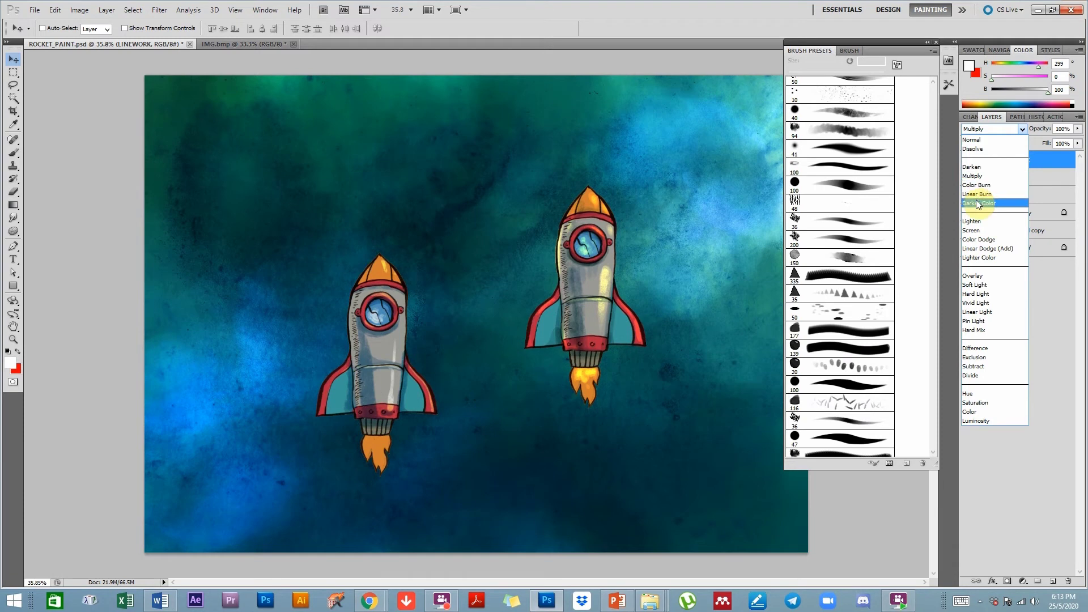
pyautogui.click(1009, 131)
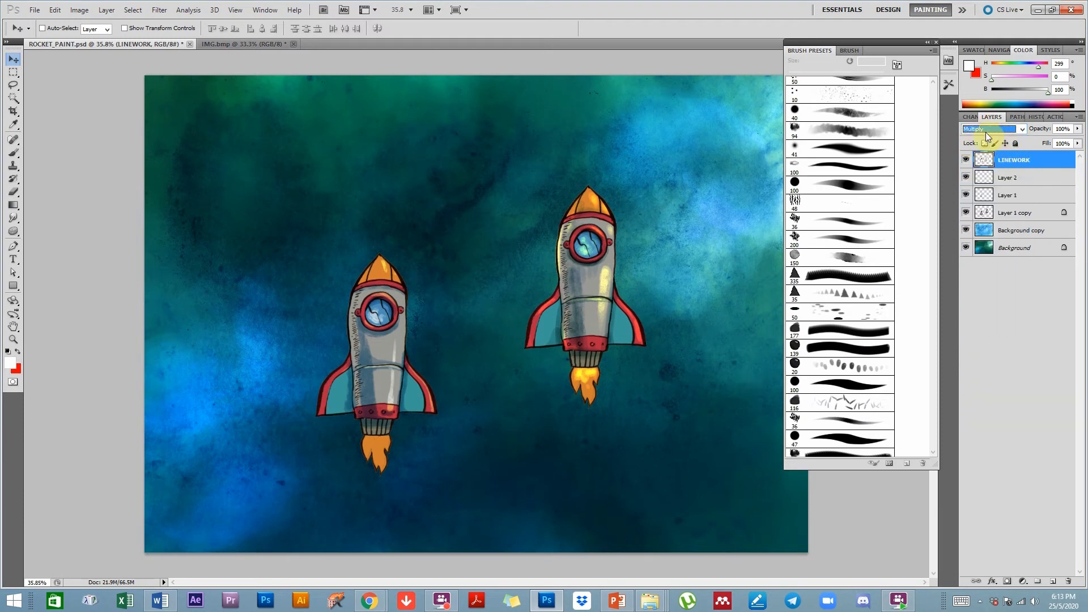
pyautogui.click(13, 153)
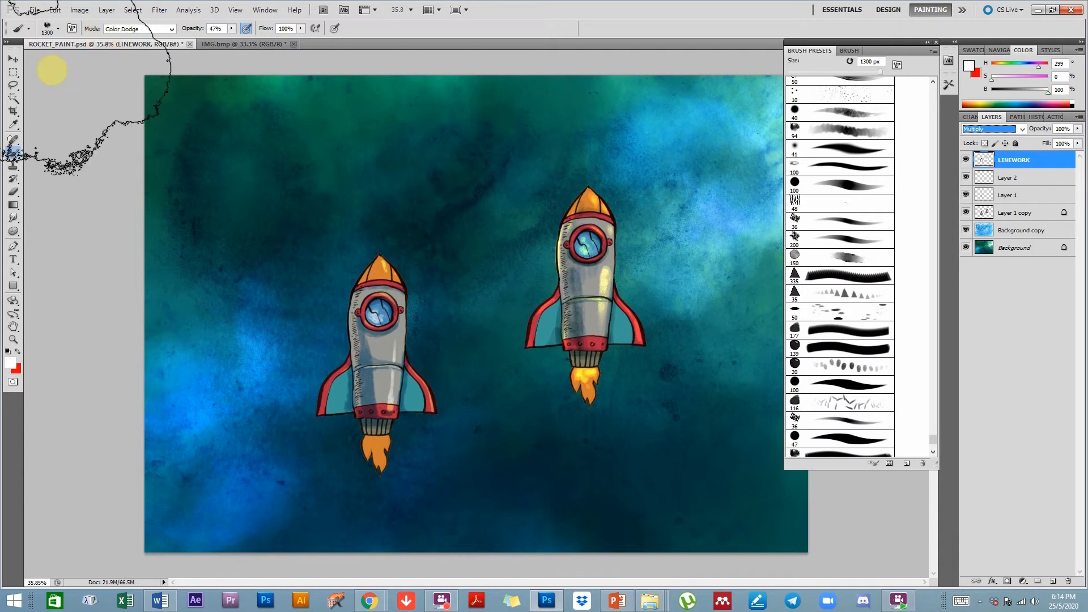
pyautogui.click(14, 154)
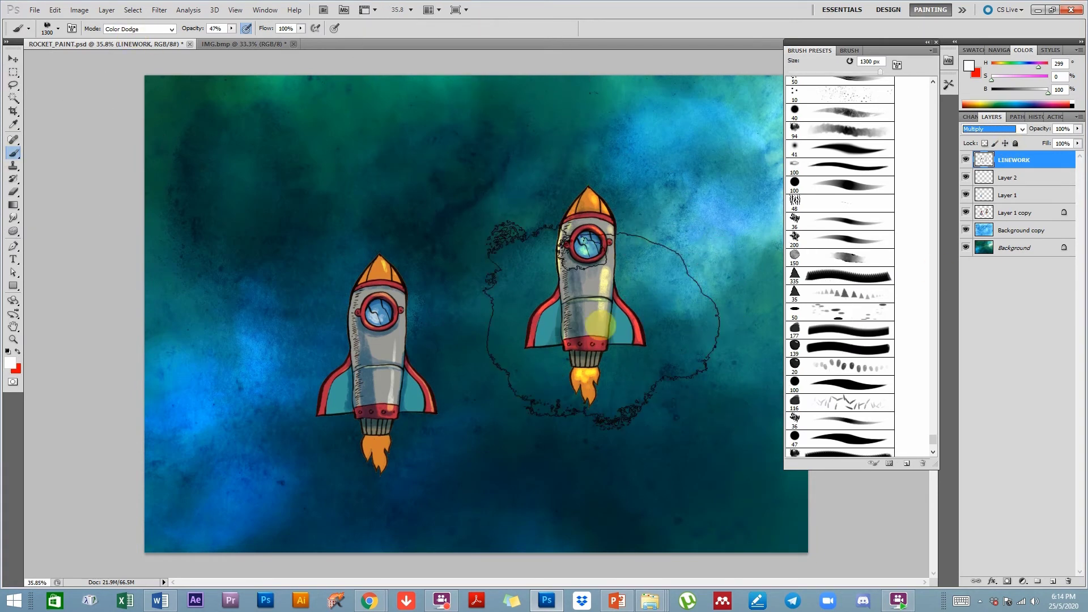
pyautogui.press('v')
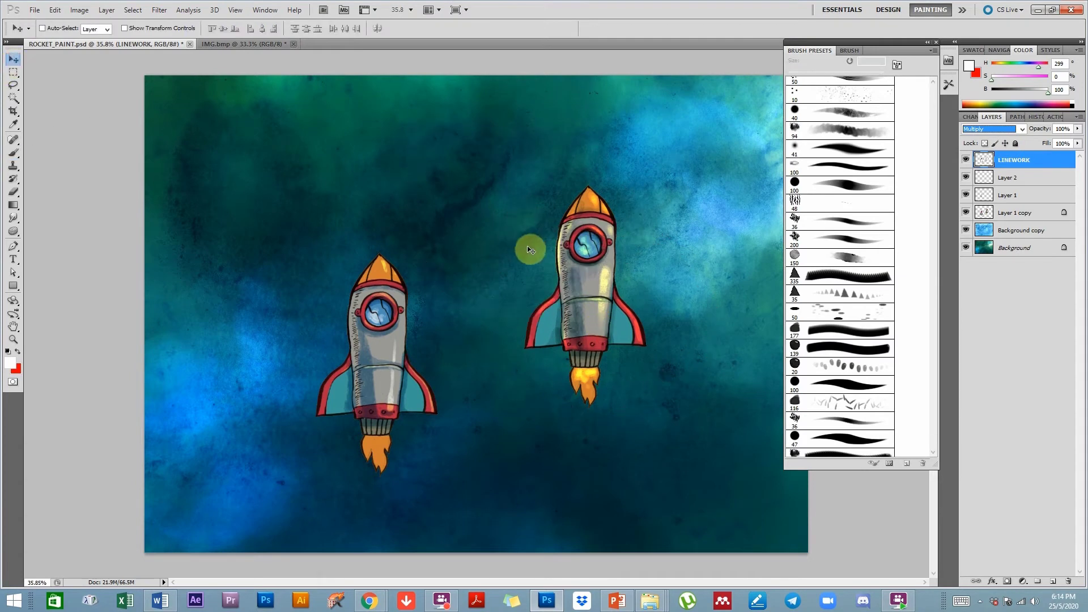
# Switch to the scanned sketch IMG.bmp and create a new blank portrait document with a resolution of 200.
pyautogui.click(239, 45)
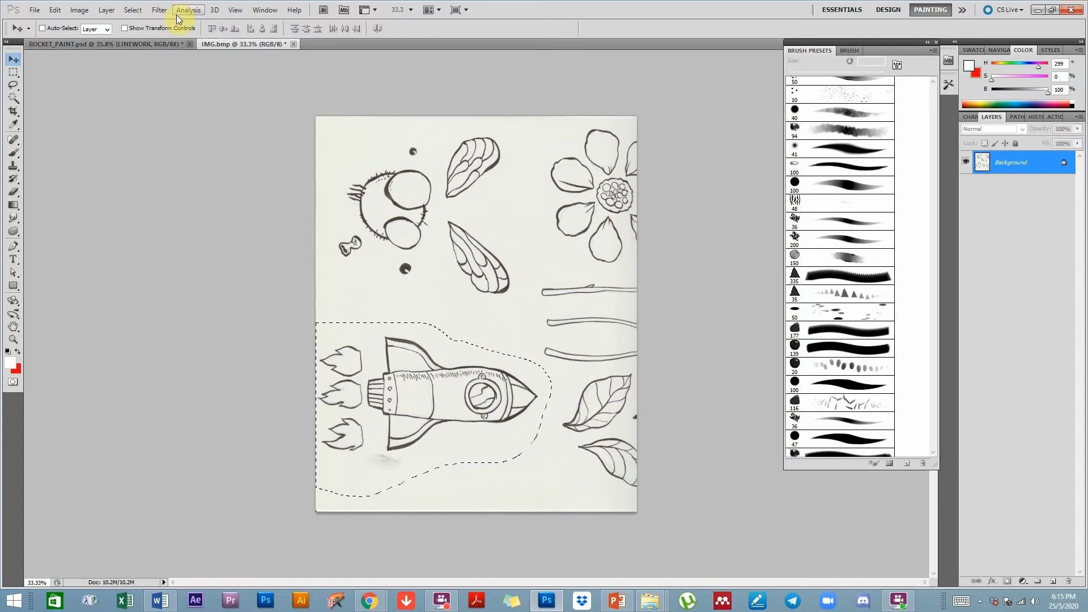
pyautogui.click(34, 10)
pyautogui.click(537, 180)
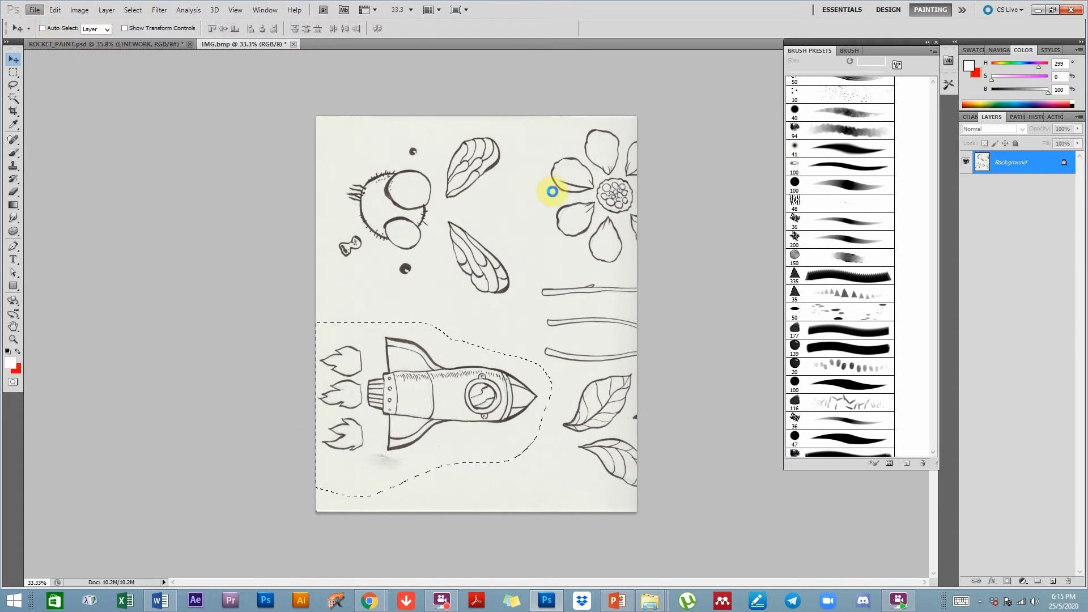
pyautogui.click(487, 176)
pyautogui.click(476, 221)
pyautogui.moveTo(493, 242); pyautogui.dragTo(469, 245)
pyautogui.write('200')
pyautogui.click(647, 163)
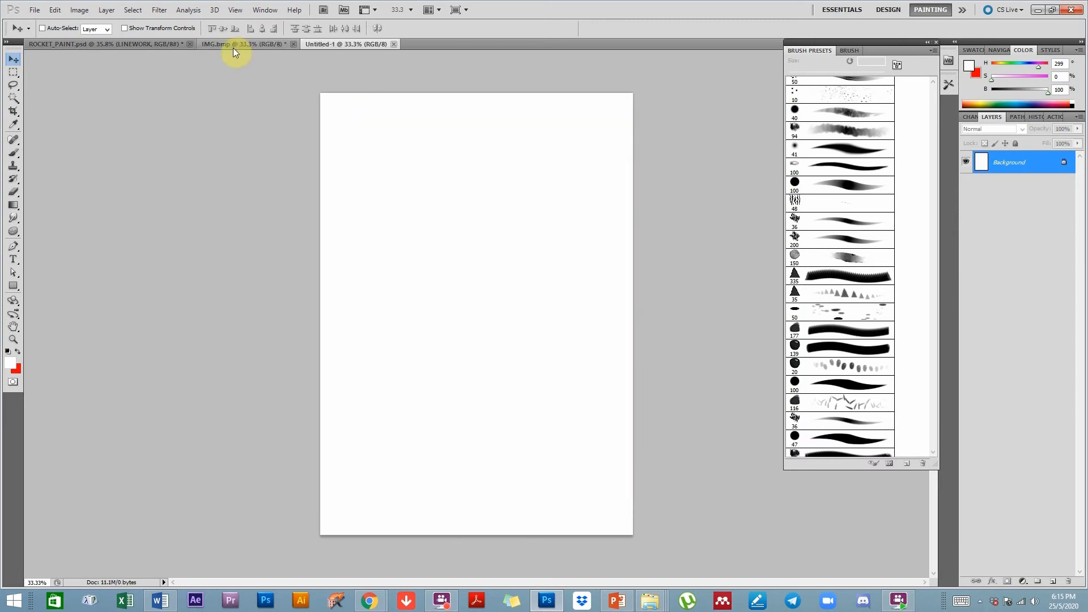
# Rotate the new document's canvas 90° clockwise into landscape orientation.
pyautogui.click(54, 10)
pyautogui.moveTo(79, 10)
pyautogui.moveTo(110, 112)
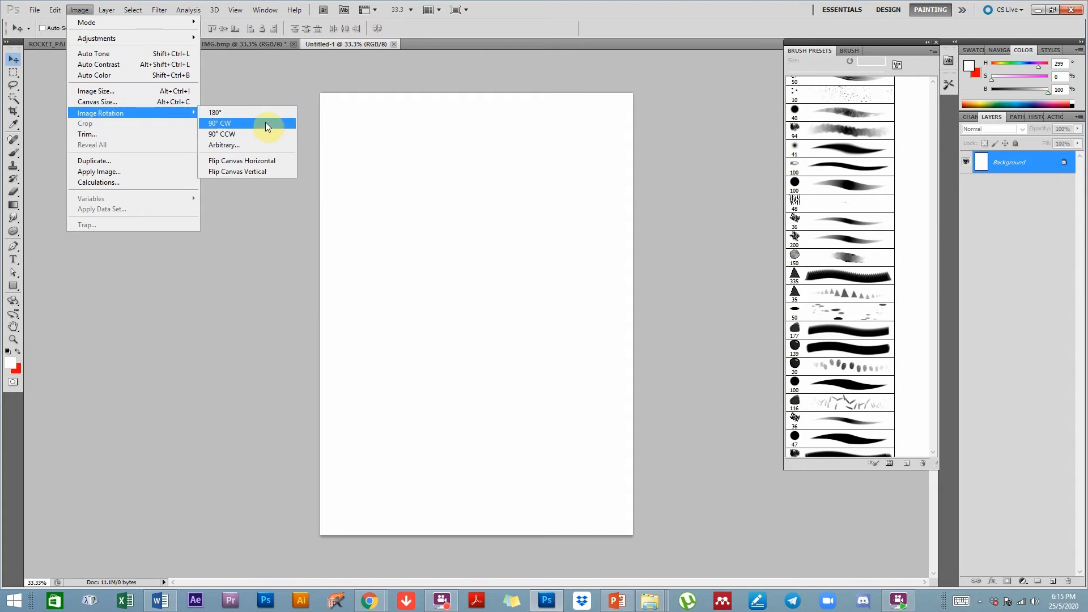
pyautogui.click(265, 123)
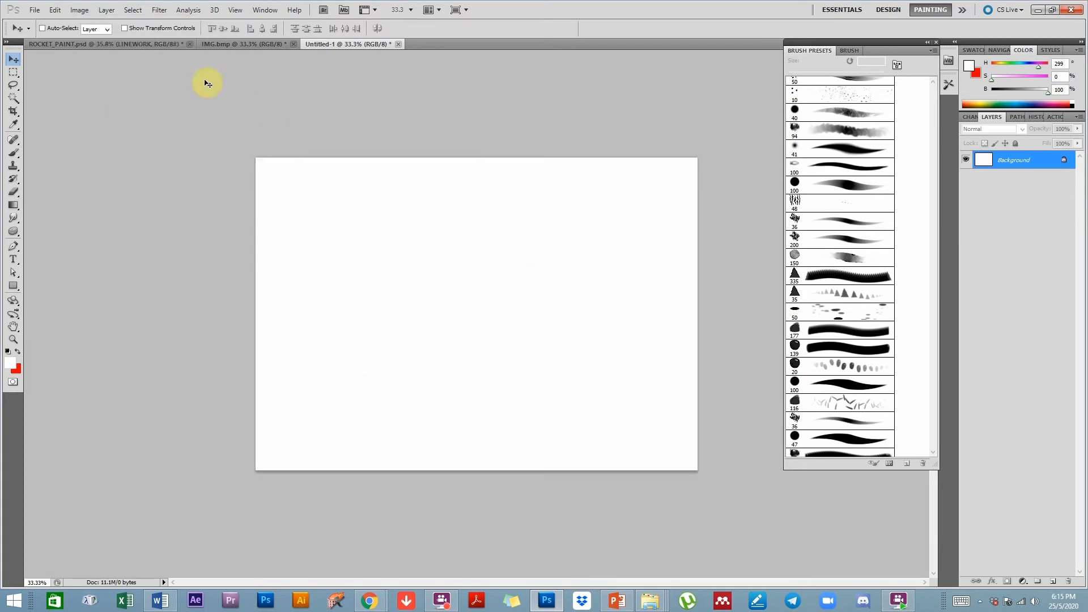
# Copy the selected rocket and flames from IMG.bmp and paste them into the new untitled document.
pyautogui.click(235, 45)
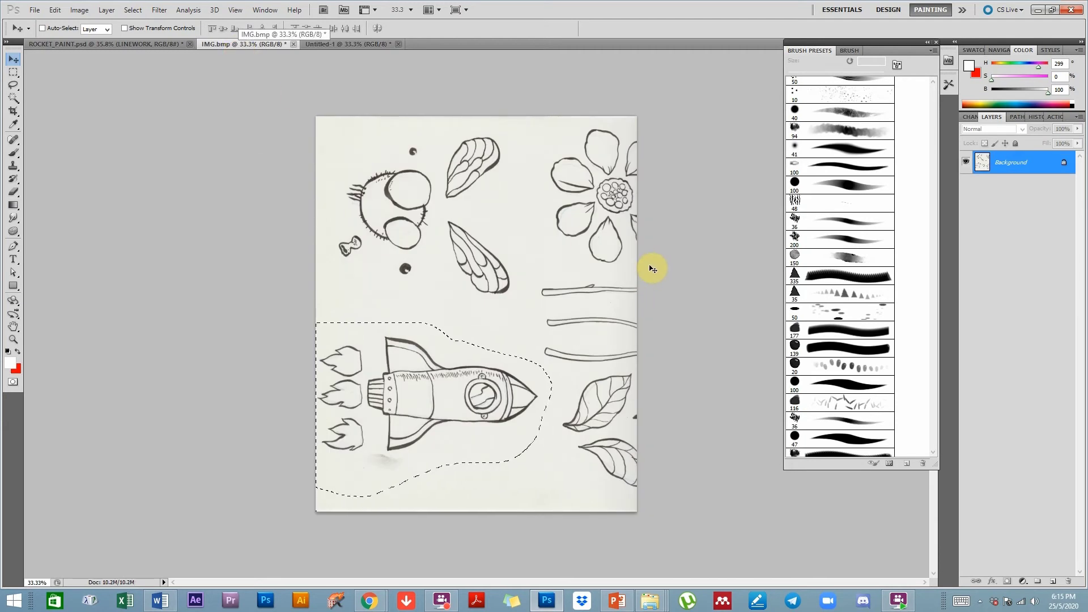
pyautogui.hotkey('ctrl', 'c')
pyautogui.click(324, 45)
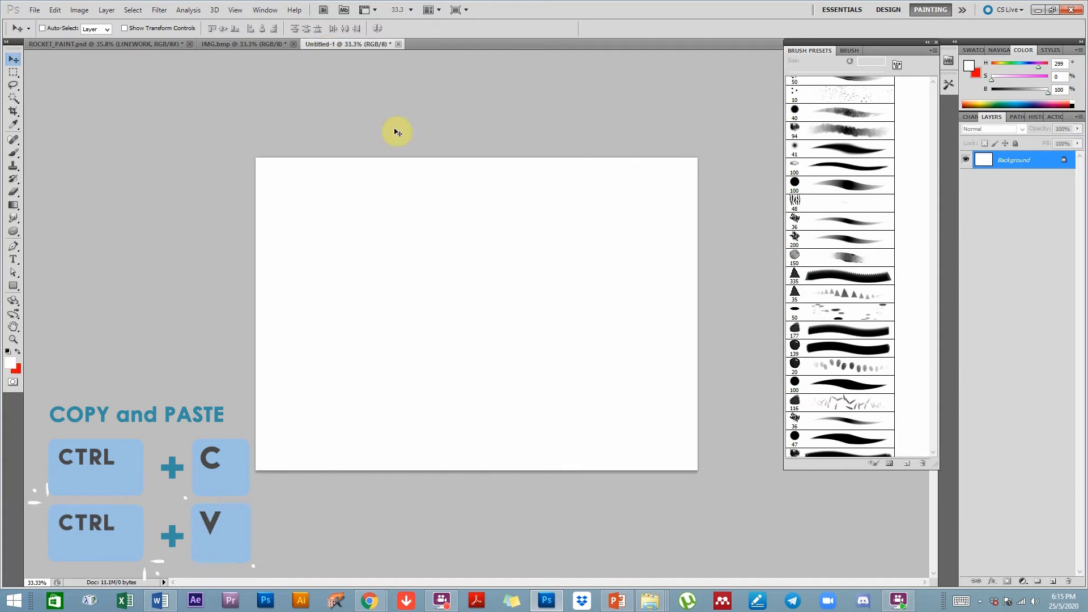
pyautogui.hotkey('ctrl', 'v')
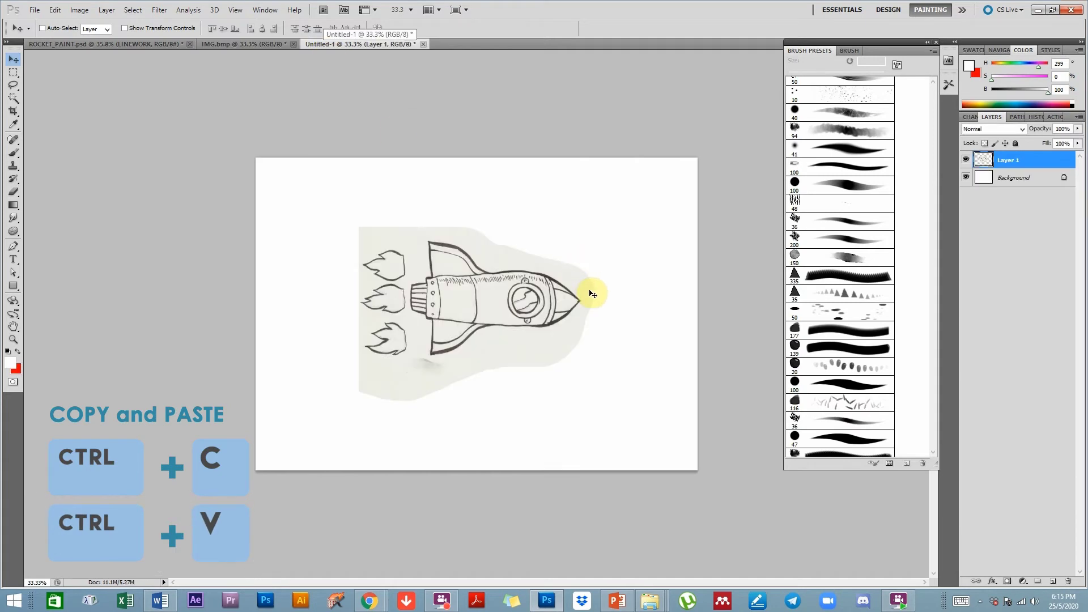
# Rotate the pasted rocket drawing counter-clockwise with Free Transform so its nose points straight up.
pyautogui.hotkey('ctrl', 't')
pyautogui.moveTo(592, 199); pyautogui.dragTo(402, 183)
pyautogui.press('Return')
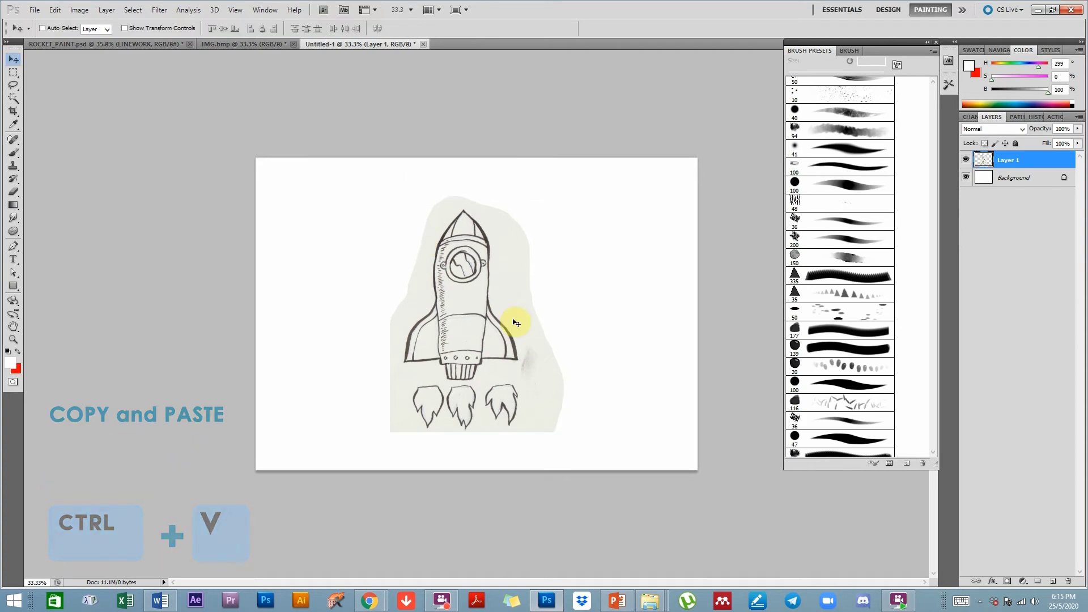
pyautogui.click(503, 387)
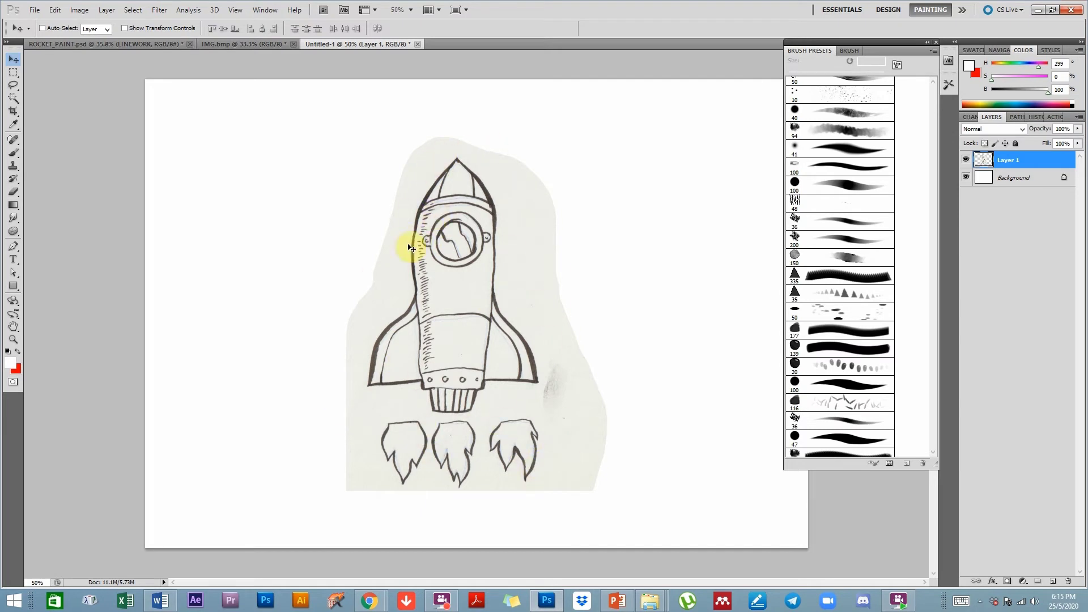
# Select the grey paper around the rocket and flames with the Magic Wand, delete it and deselect.
pyautogui.click(13, 97)
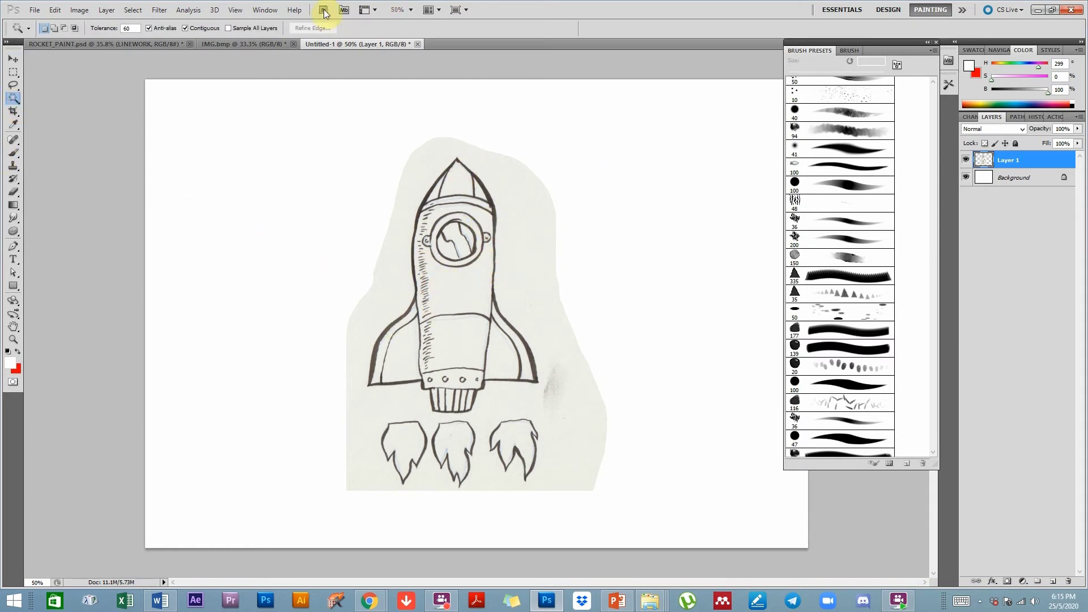
pyautogui.click(522, 283)
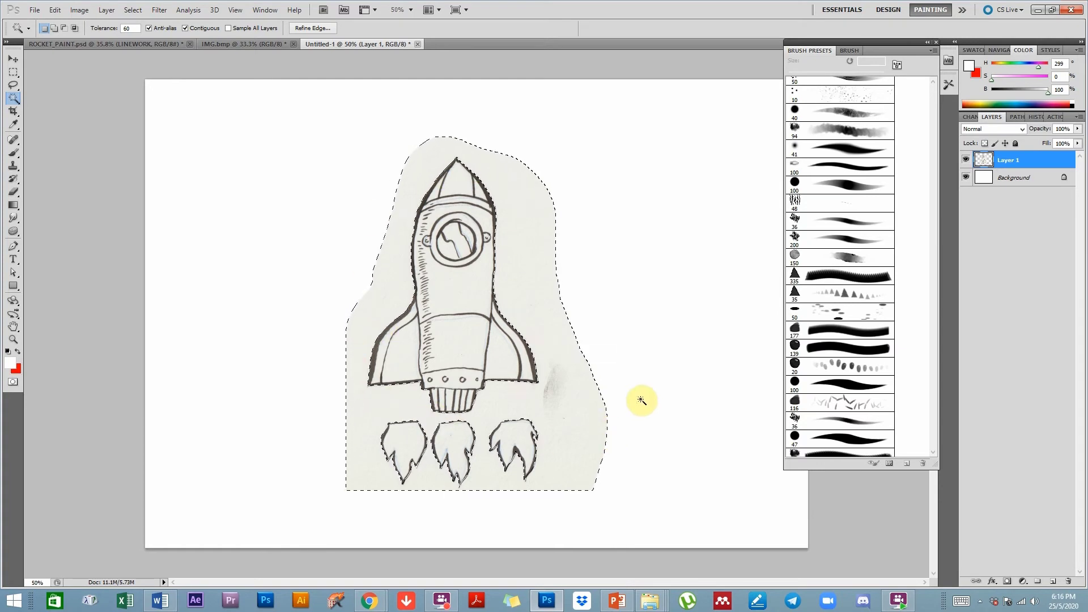
pyautogui.press('Delete')
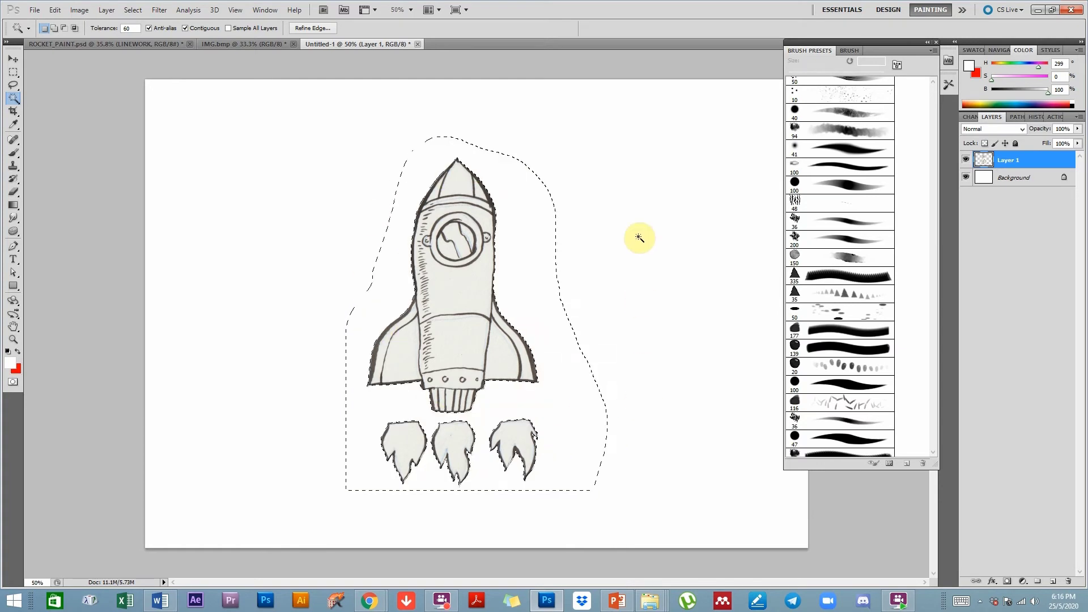
pyautogui.hotkey('ctrl', 'd')
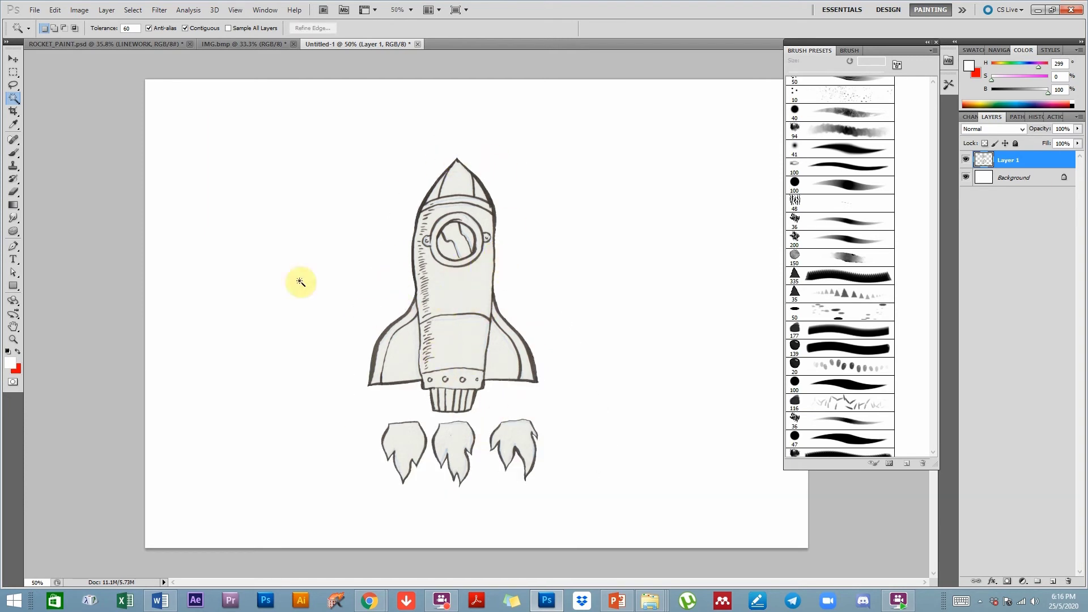
# Lasso the two outer flames below the rocket, delete them and deselect.
pyautogui.click(19, 61)
pyautogui.click(12, 87)
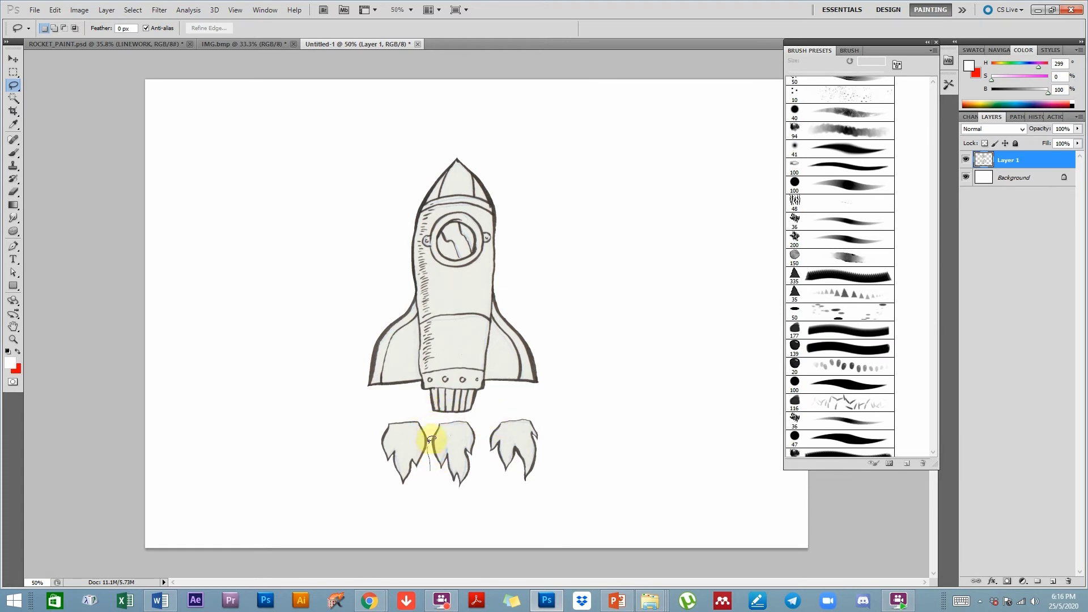
pyautogui.moveTo(422, 417)
pyautogui.mouseDown()
pyautogui.moveTo(378, 412)
pyautogui.moveTo(349, 468)
pyautogui.moveTo(434, 515)
pyautogui.moveTo(575, 517)
pyautogui.moveTo(575, 437)
pyautogui.moveTo(534, 405)
pyautogui.moveTo(544, 406)
pyautogui.moveTo(510, 406)
pyautogui.moveTo(483, 436)
pyautogui.moveTo(485, 476)
pyautogui.moveTo(464, 502)
pyautogui.moveTo(430, 480)
pyautogui.mouseUp()
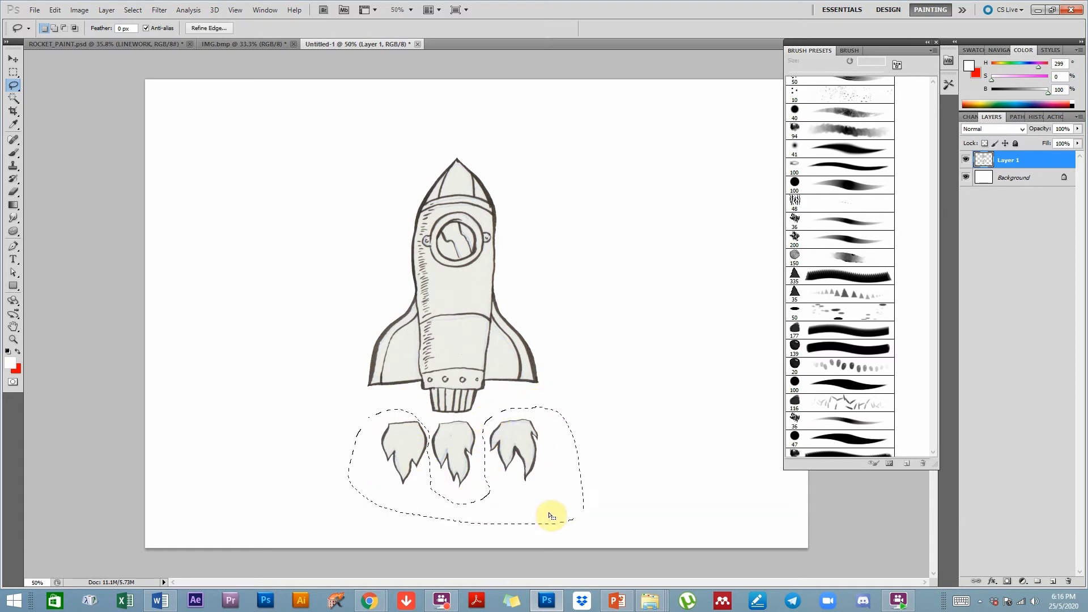
pyautogui.press('Delete')
pyautogui.click(571, 349)
# Lasso the remaining middle flame, then cut and paste it onto its own layer.
pyautogui.moveTo(514, 406)
pyautogui.mouseDown()
pyautogui.moveTo(402, 450)
pyautogui.moveTo(518, 431)
pyautogui.mouseUp()
pyautogui.hotkey('ctrl', 'x')
pyautogui.hotkey('ctrl', 'v')
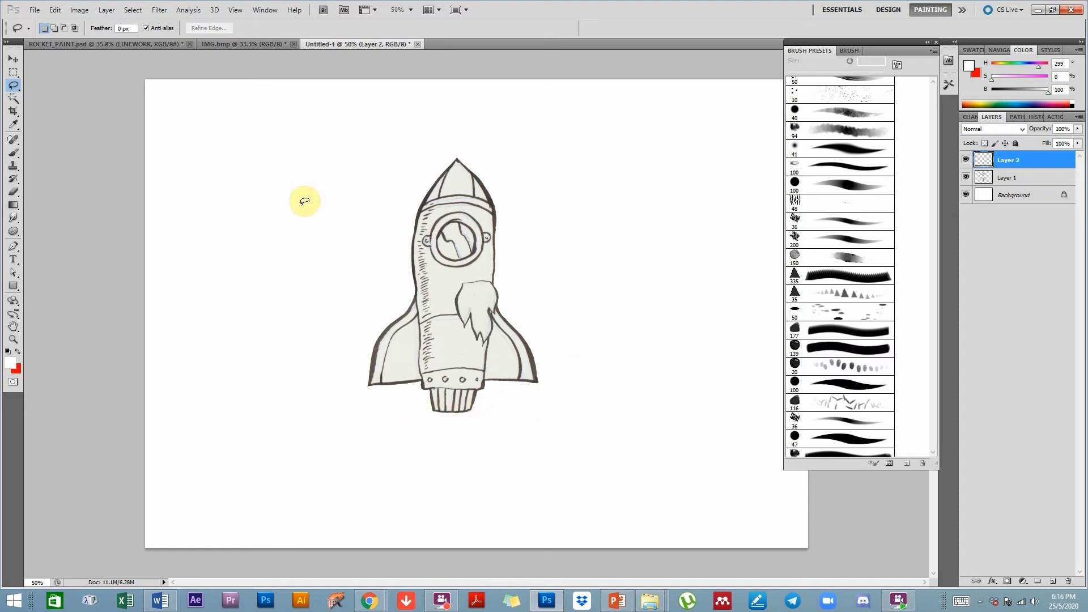
# Move the flame directly under the rocket's nozzle and place its layer beneath the rocket layer.
pyautogui.click(13, 59)
pyautogui.moveTo(472, 292); pyautogui.dragTo(447, 408)
pyautogui.moveTo(1002, 164); pyautogui.dragTo(1000, 180)
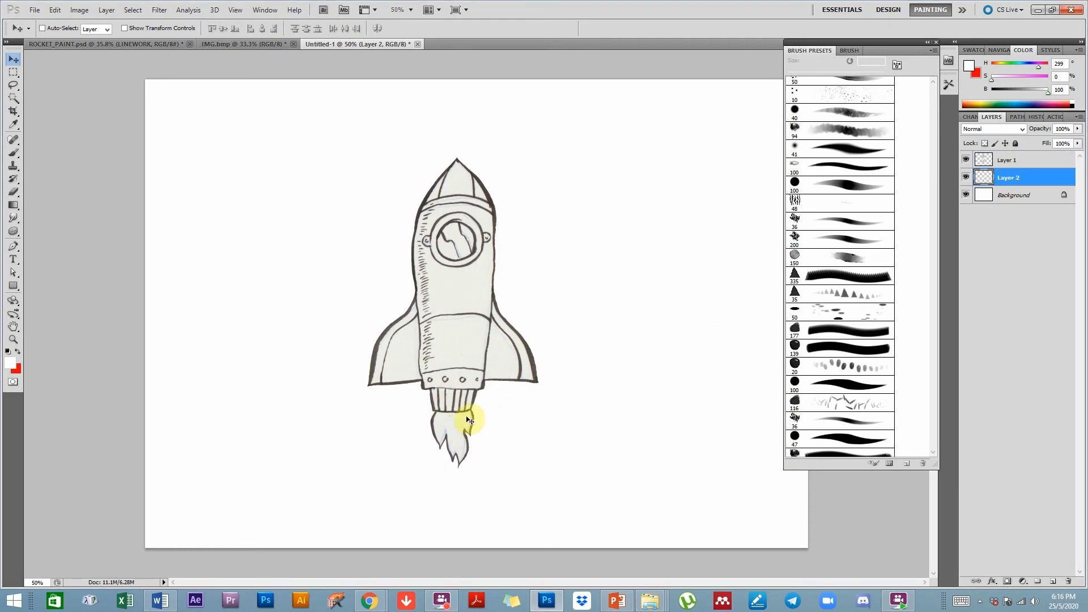
# Merge the rocket and flame layers into one and move the rocket toward the canvas's left side.
pyautogui.keyDown('shift'); pyautogui.click(1006, 162); pyautogui.keyUp('shift')
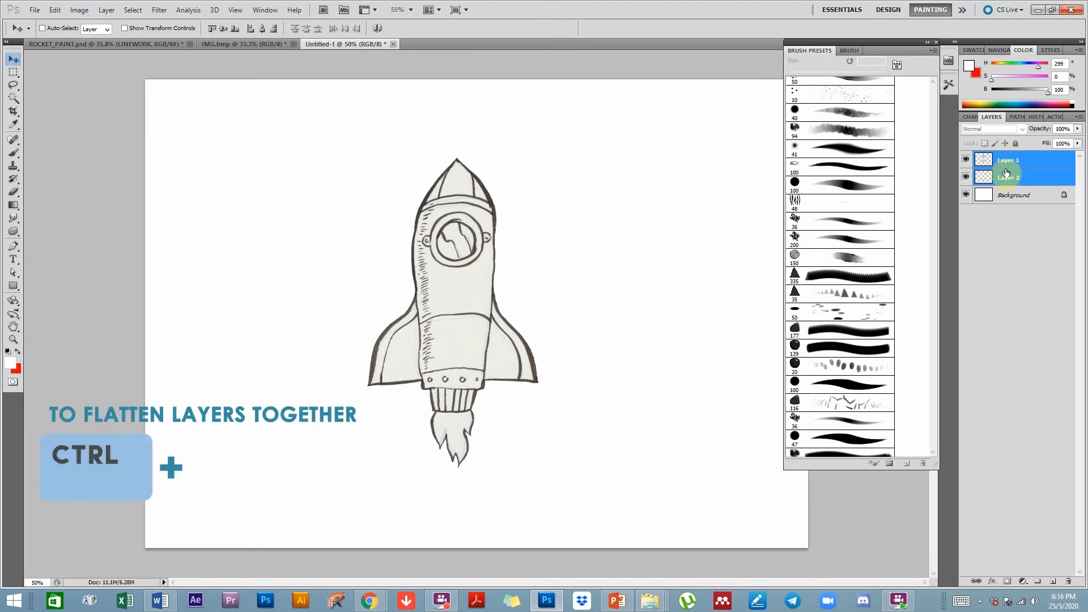
pyautogui.hotkey('ctrl', 'e')
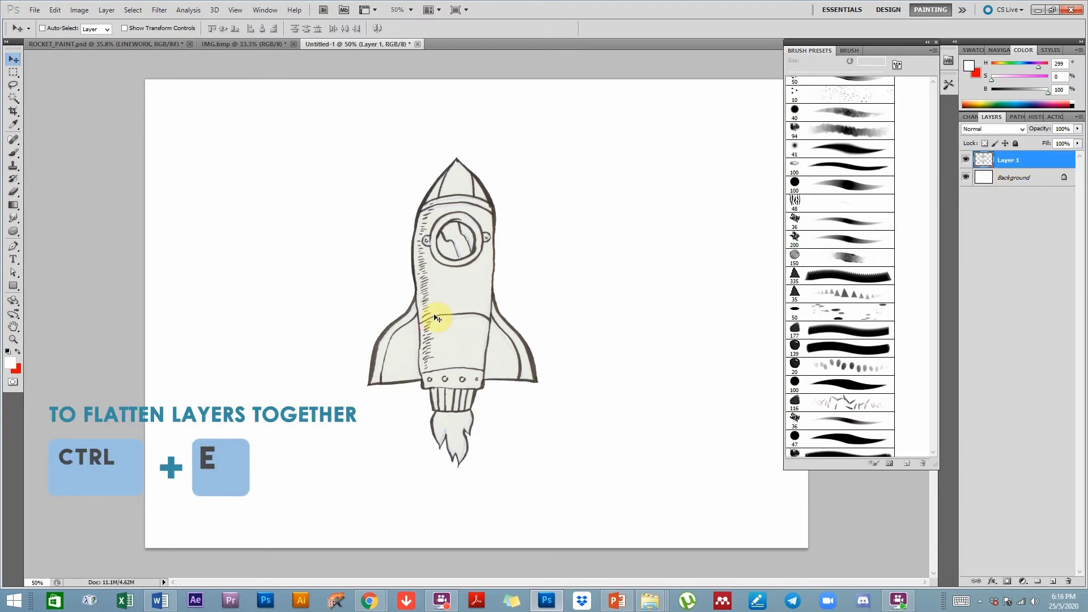
pyautogui.moveTo(455, 318); pyautogui.dragTo(376, 324)
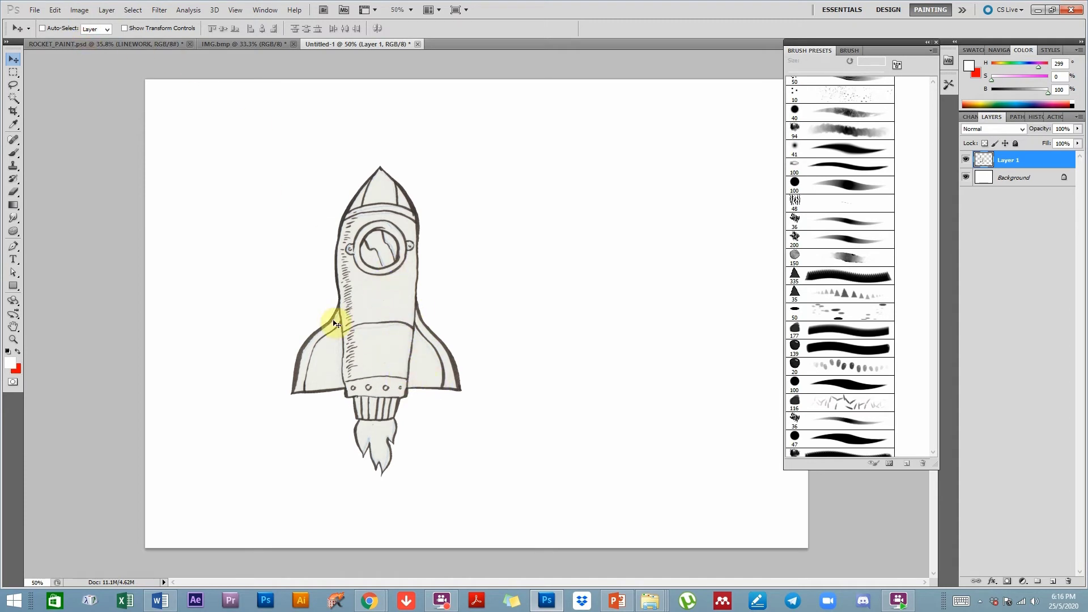
pyautogui.click(83, 13)
pyautogui.moveTo(92, 39)
pyautogui.click(236, 38)
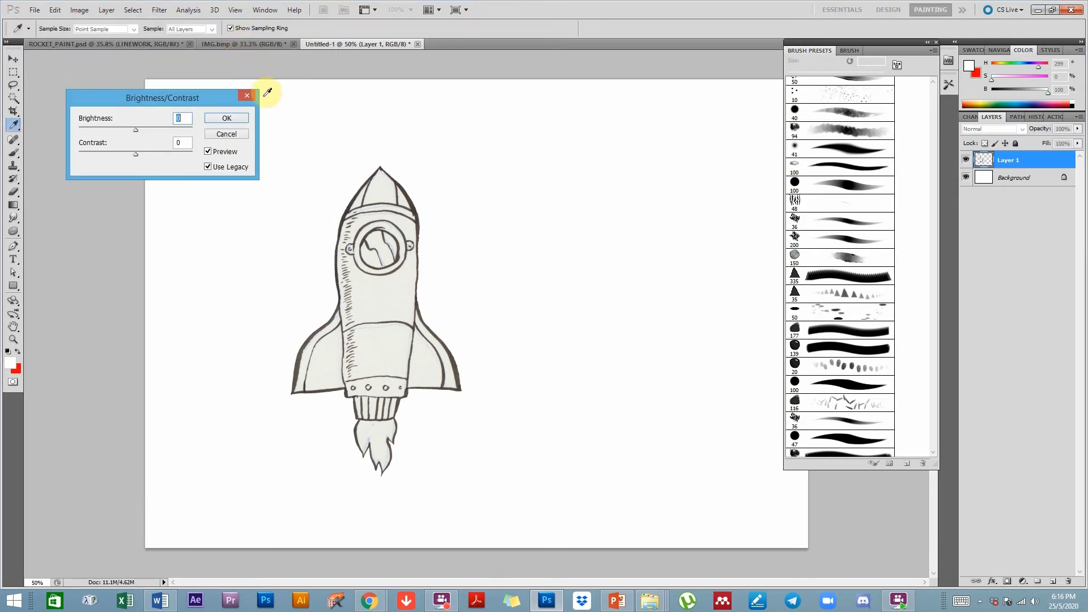
pyautogui.moveTo(195, 94); pyautogui.dragTo(677, 108)
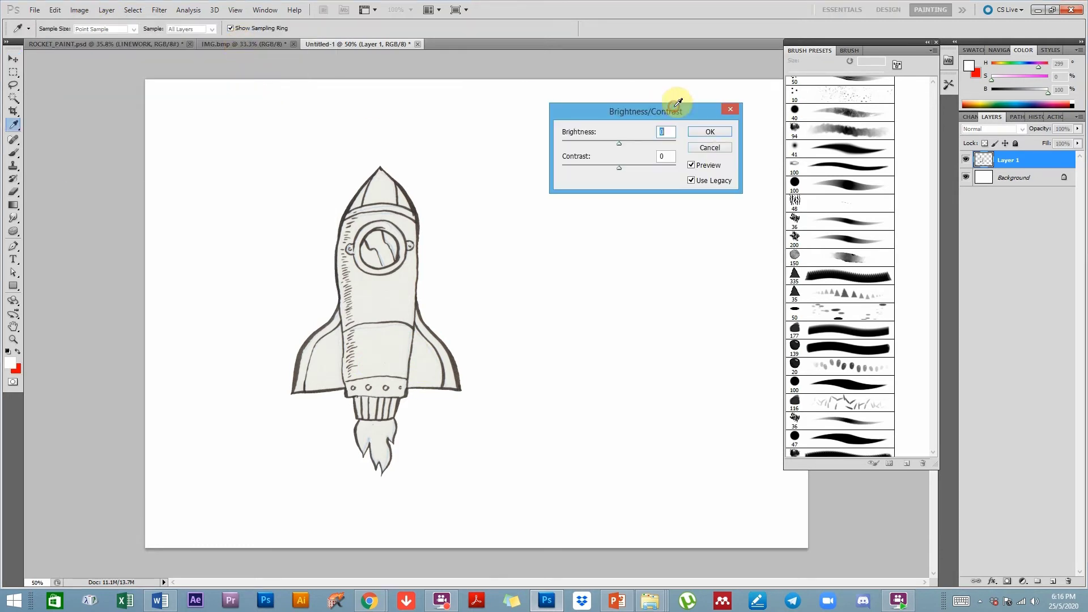
pyautogui.click(709, 148)
# Apply Brightness/Contrast to the rocket layer with brightness 18 and contrast 32.
pyautogui.click(80, 10)
pyautogui.moveTo(80, 39)
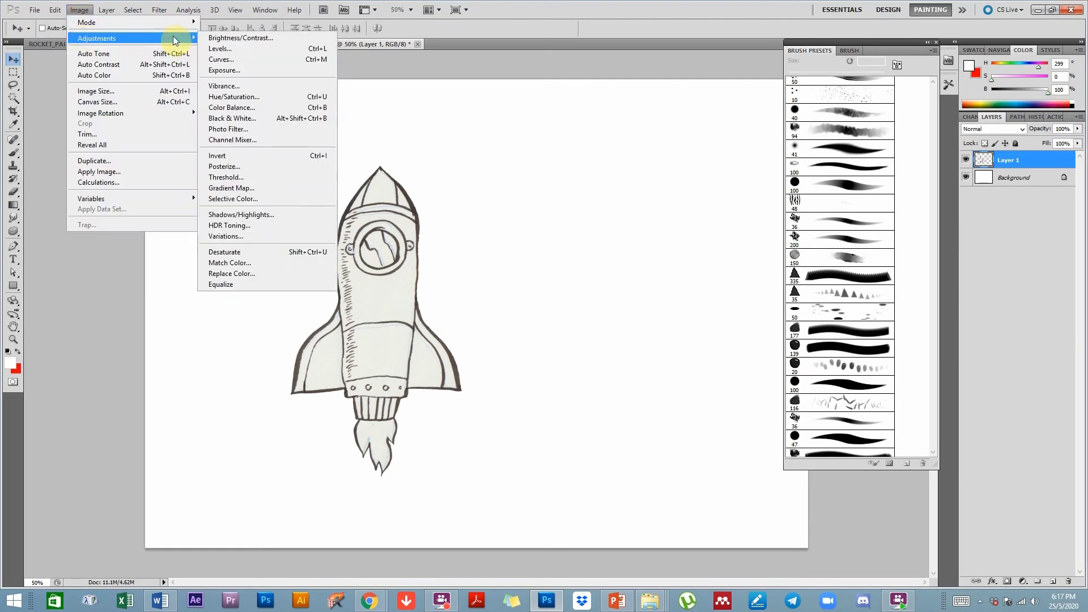
pyautogui.click(258, 38)
pyautogui.moveTo(625, 169); pyautogui.dragTo(629, 145)
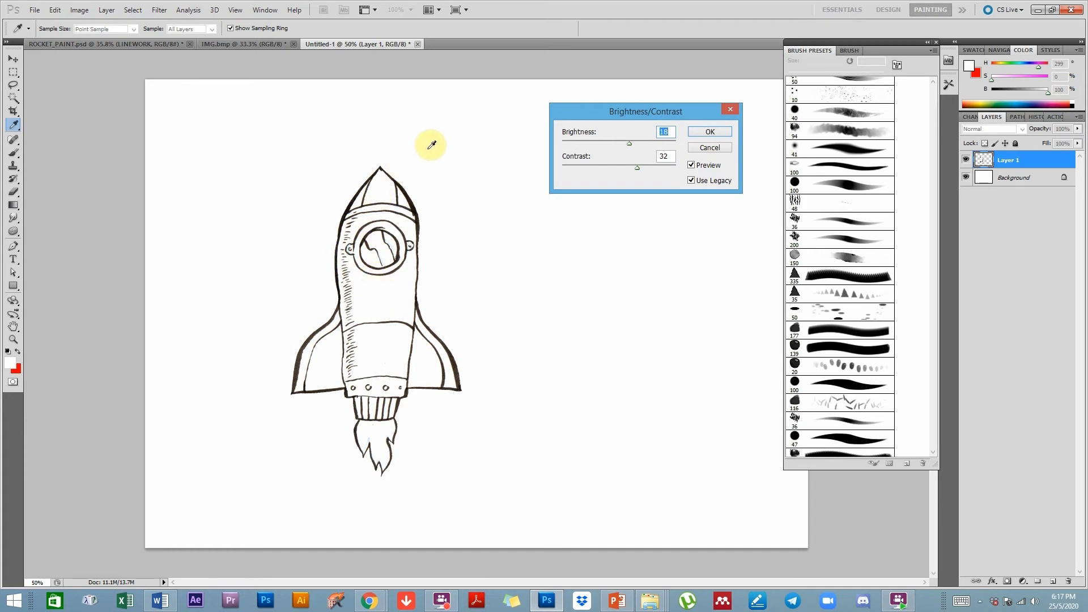
pyautogui.click(696, 132)
# Move the cleaned-up rocket on Layer 1 slightly to the right on the canvas.
pyautogui.press('v')
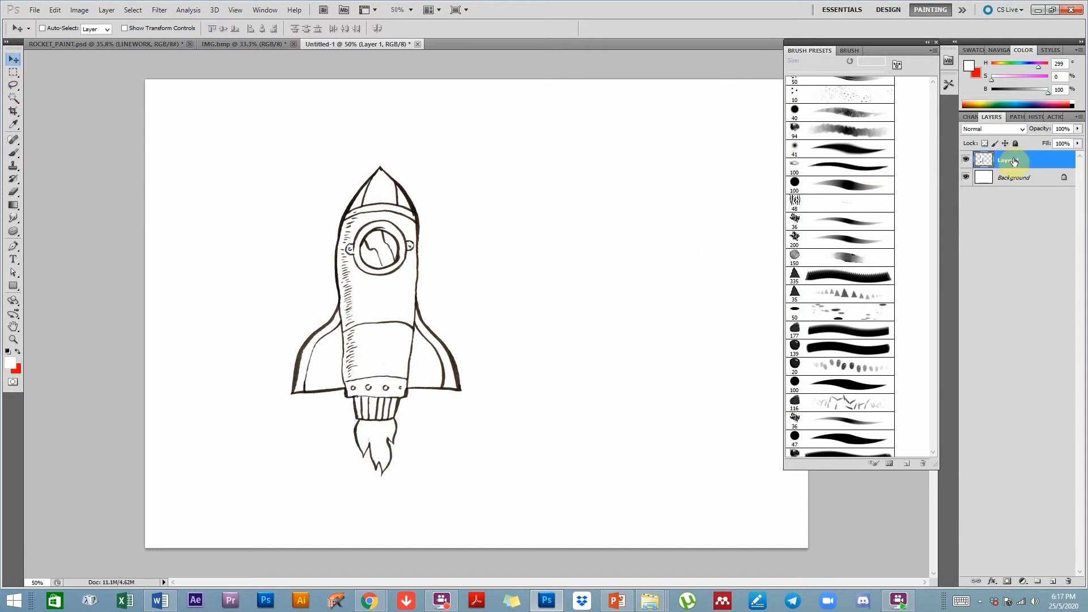
pyautogui.click(1037, 162)
pyautogui.moveTo(404, 265); pyautogui.dragTo(418, 262)
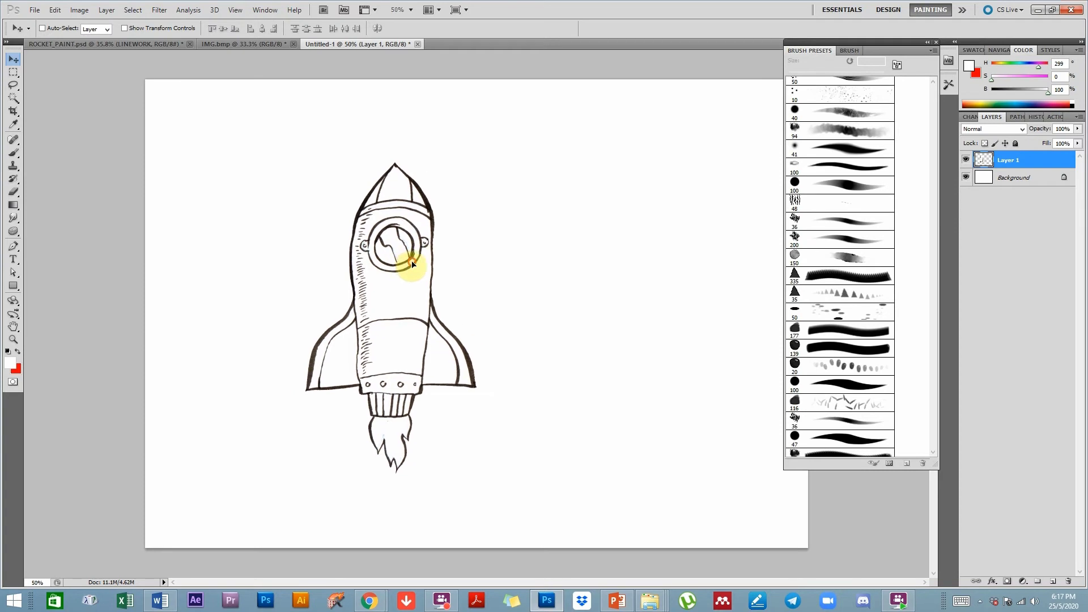
# Duplicate the rocket to the right of the original and merge both rocket layers into one.
pyautogui.moveTo(383, 301); pyautogui.dragTo(589, 280)
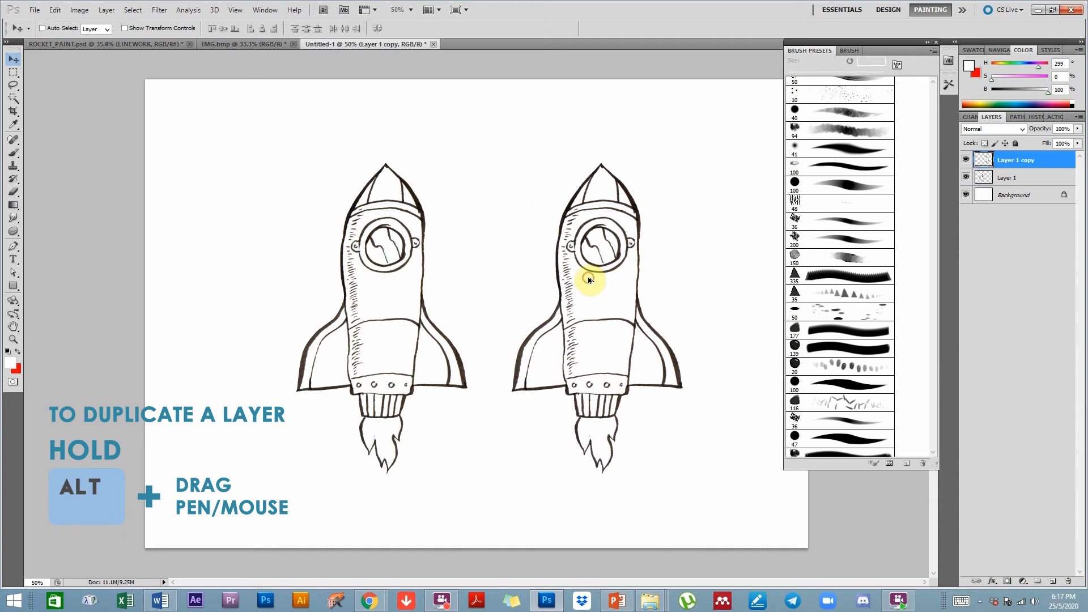
pyautogui.keyDown('shift'); pyautogui.click(1015, 180); pyautogui.keyUp('shift')
pyautogui.hotkey('ctrl', 'e')
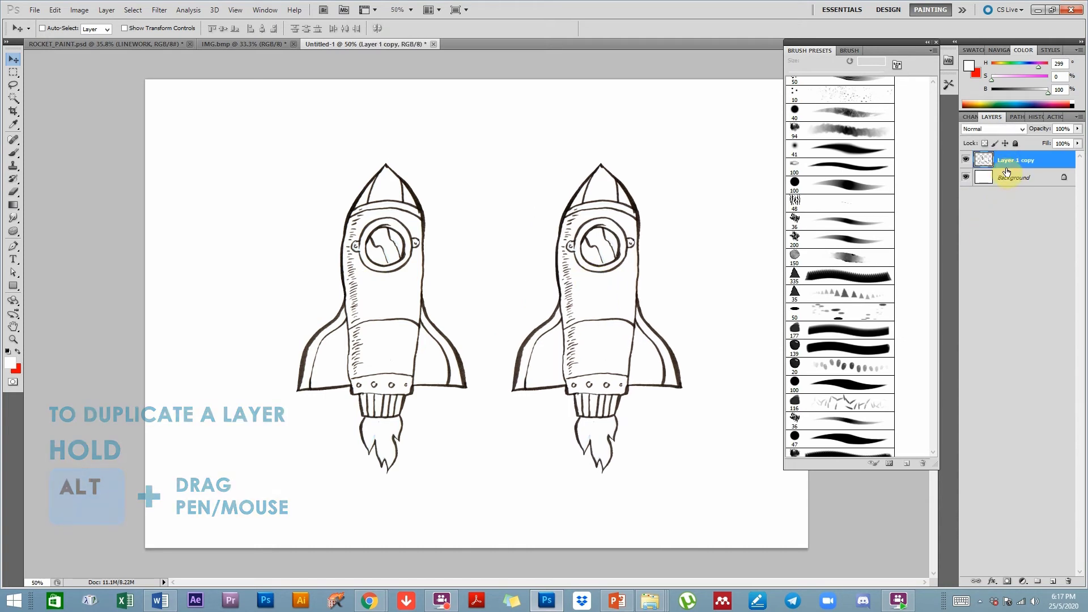
# Select the left rocket with a rectangular marquee, move it slightly lower than the right one, and deselect.
pyautogui.click(10, 73)
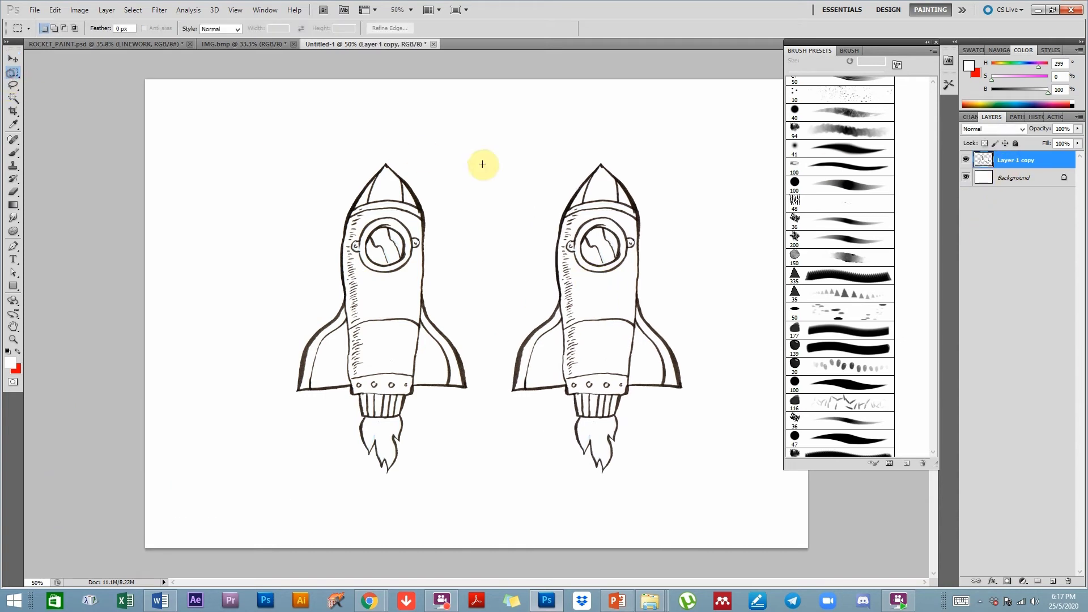
pyautogui.moveTo(488, 128); pyautogui.dragTo(127, 550)
pyautogui.press('v')
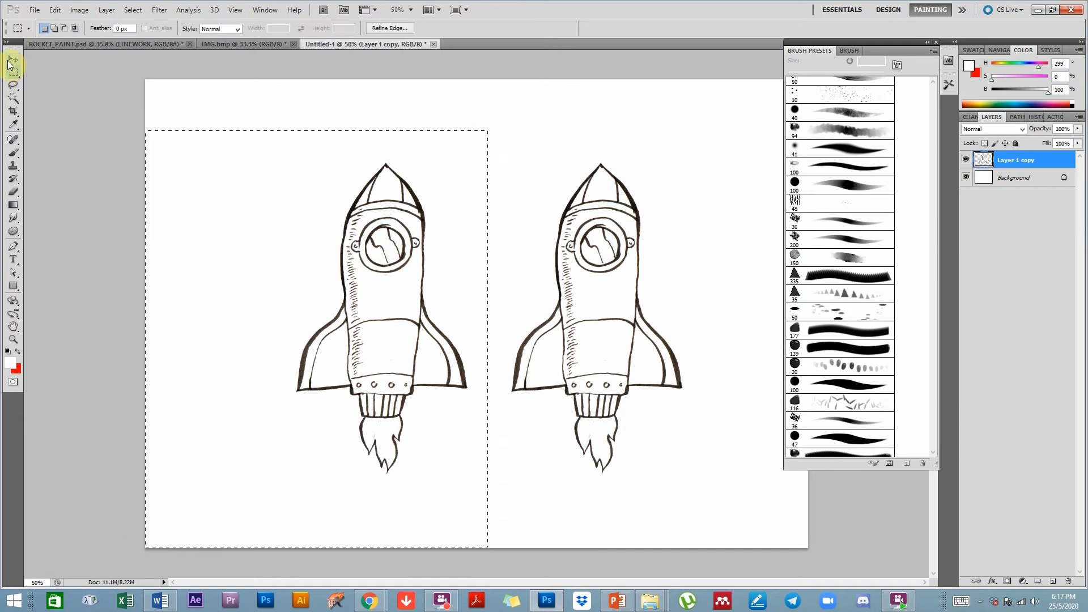
pyautogui.moveTo(412, 263); pyautogui.dragTo(412, 287)
pyautogui.hotkey('ctrl', 'd')
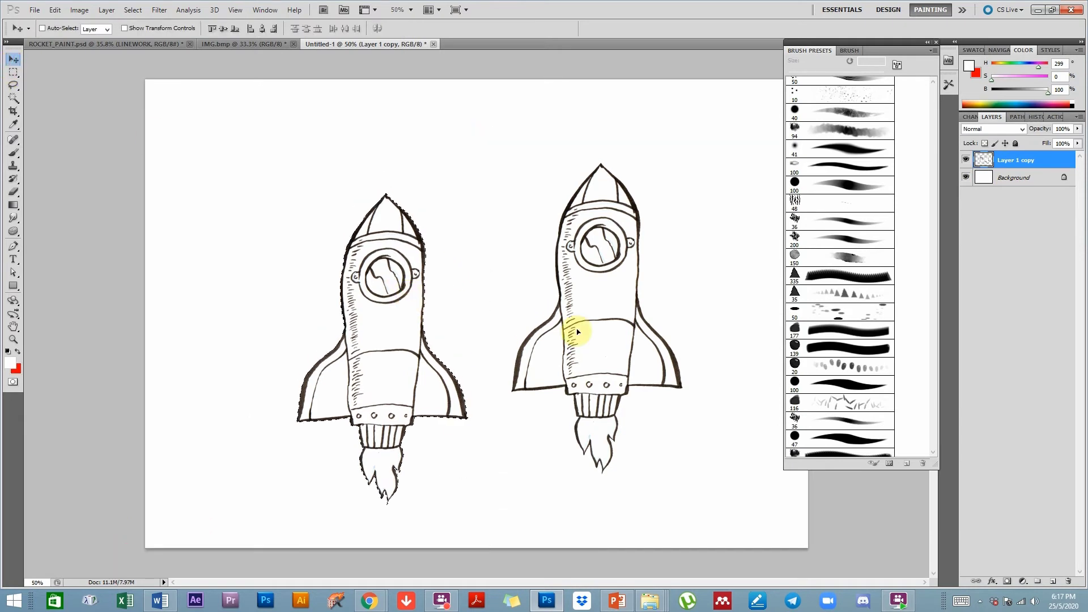
# Shift both rockets slightly upward on the canvas and rename their layer LINEWORK.
pyautogui.moveTo(578, 328); pyautogui.dragTo(574, 304)
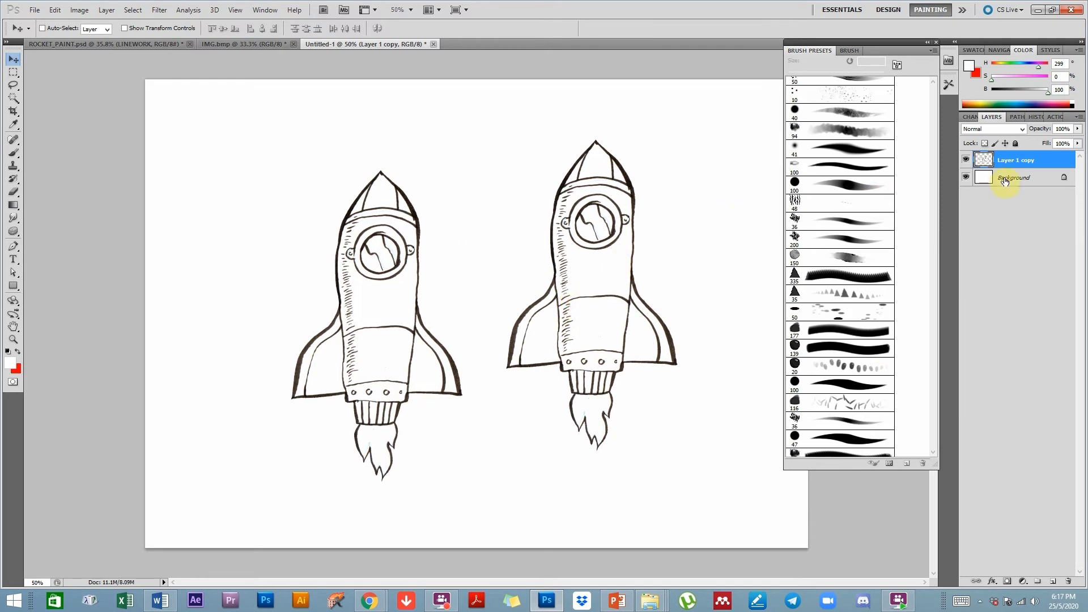
pyautogui.doubleClick(1009, 161)
pyautogui.click(1032, 243)
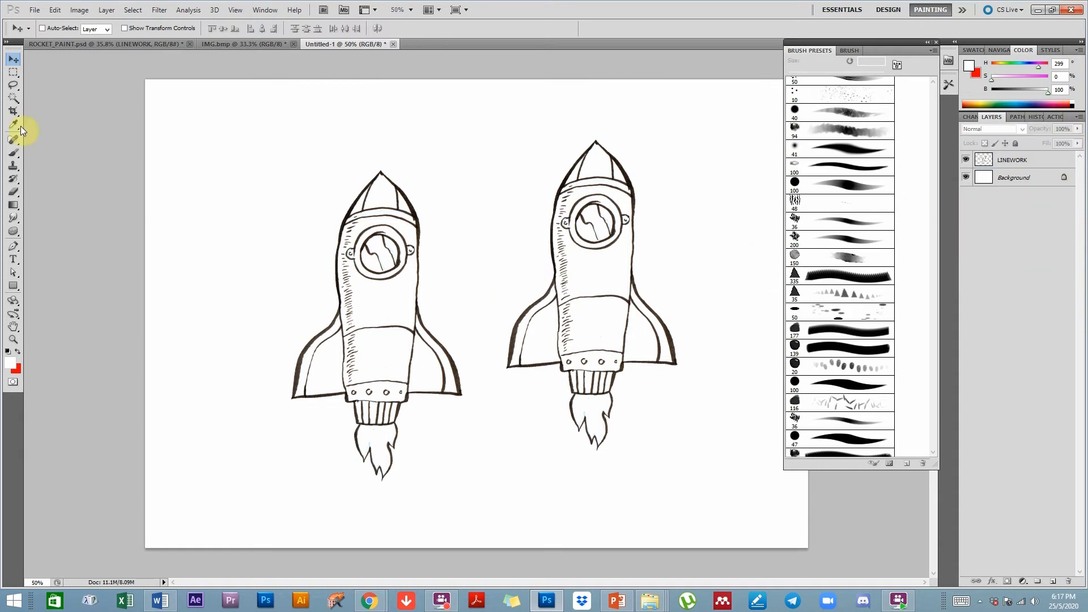
# Look over the finished example in ROCKET_PAINT.psd, then return to the untitled line art document.
pyautogui.click(204, 191)
pyautogui.click(539, 227)
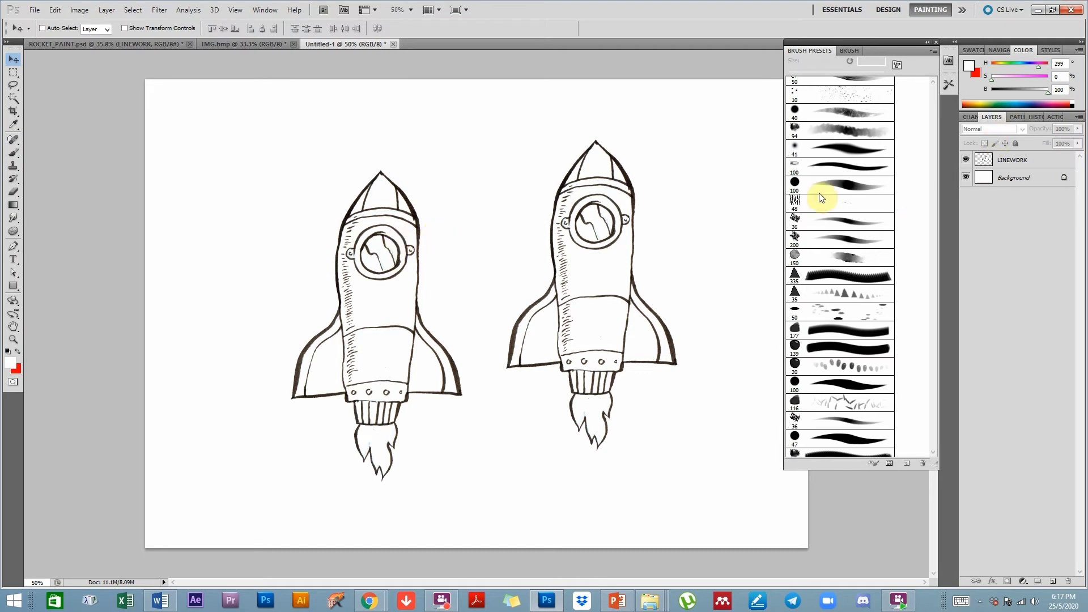
pyautogui.click(440, 204)
pyautogui.click(529, 224)
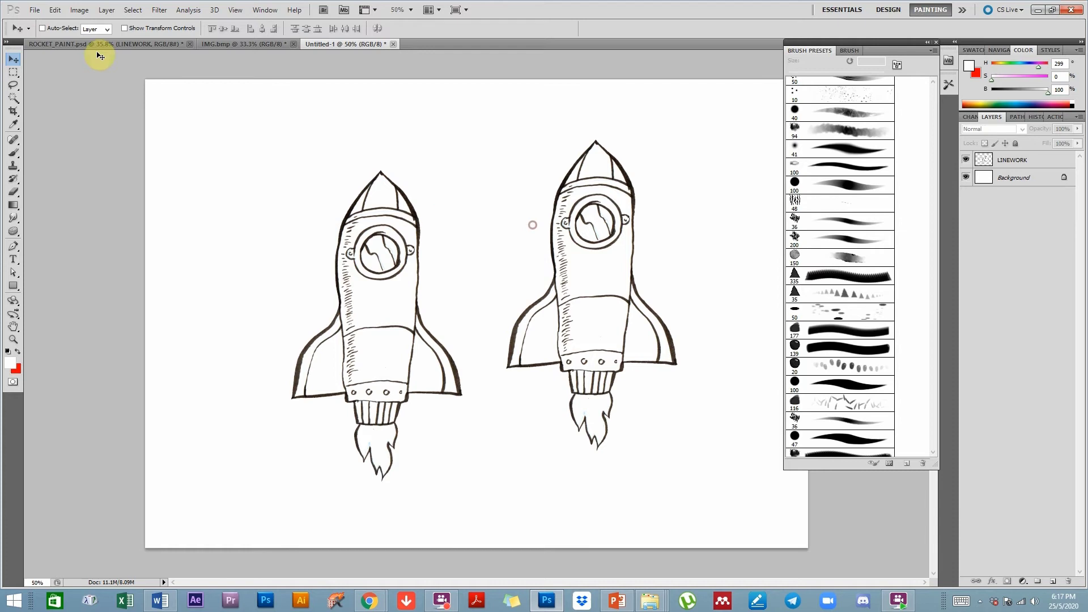
pyautogui.click(59, 46)
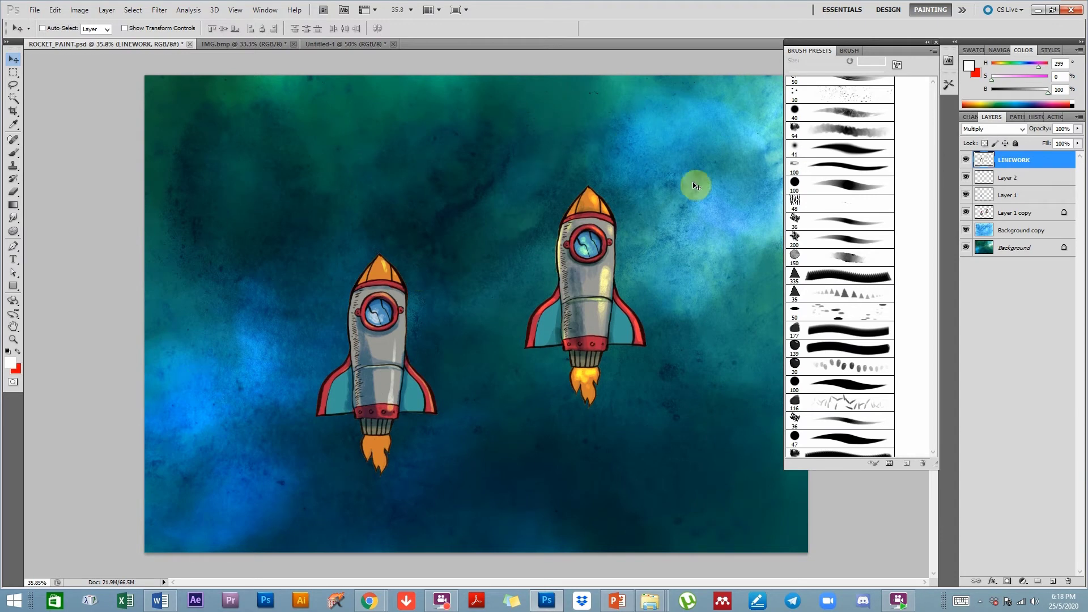
pyautogui.click(315, 44)
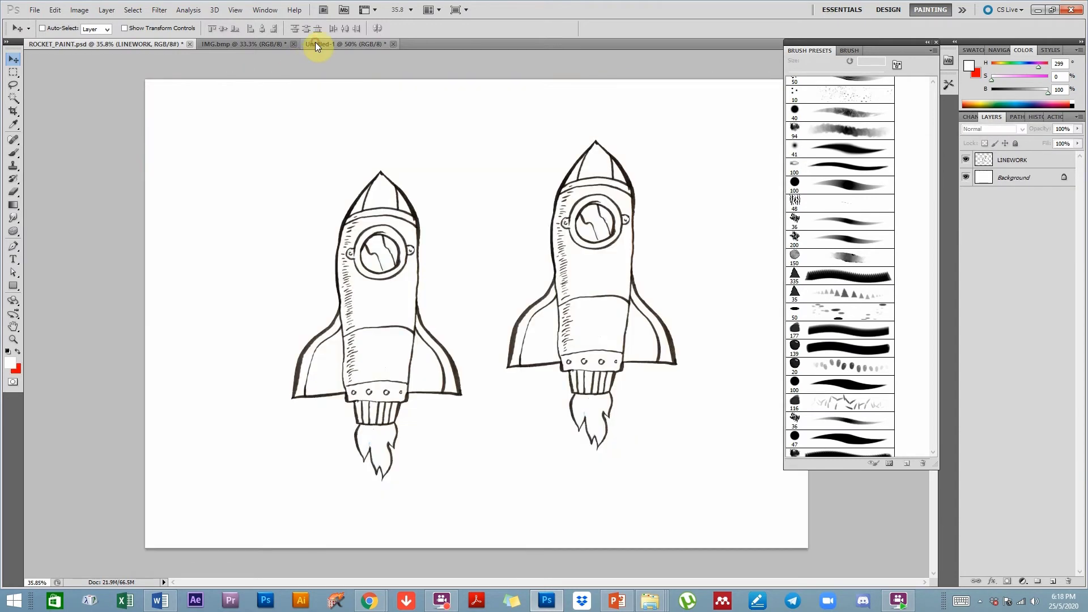
# Open the blue-watercolor-texture-3-2.jpg image from the Desktop.
pyautogui.click(34, 11)
pyautogui.click(45, 28)
pyautogui.moveTo(598, 188); pyautogui.dragTo(596, 264)
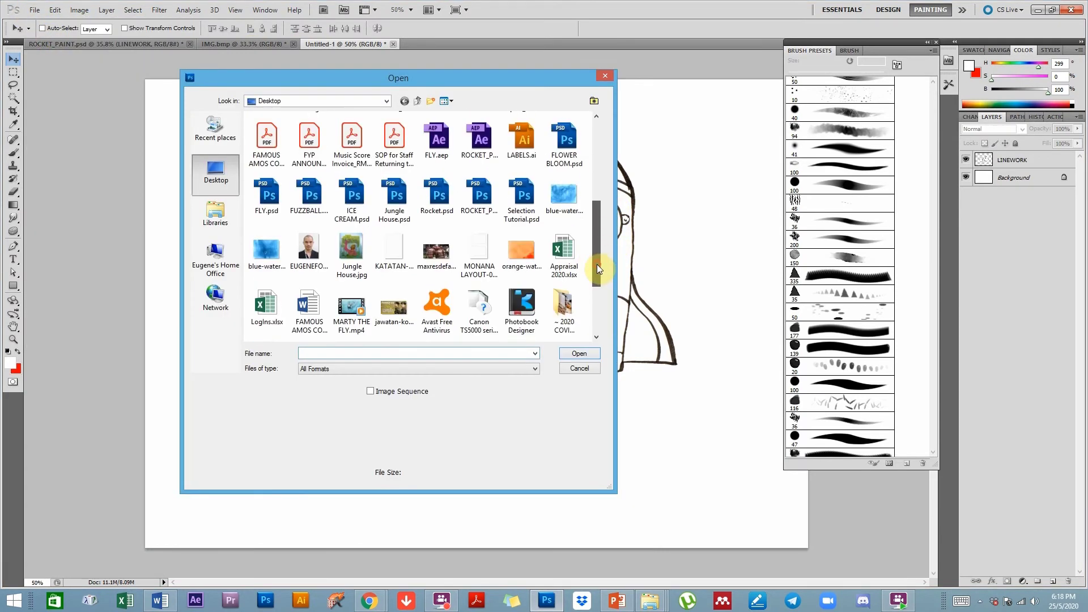
pyautogui.click(526, 221)
pyautogui.click(572, 353)
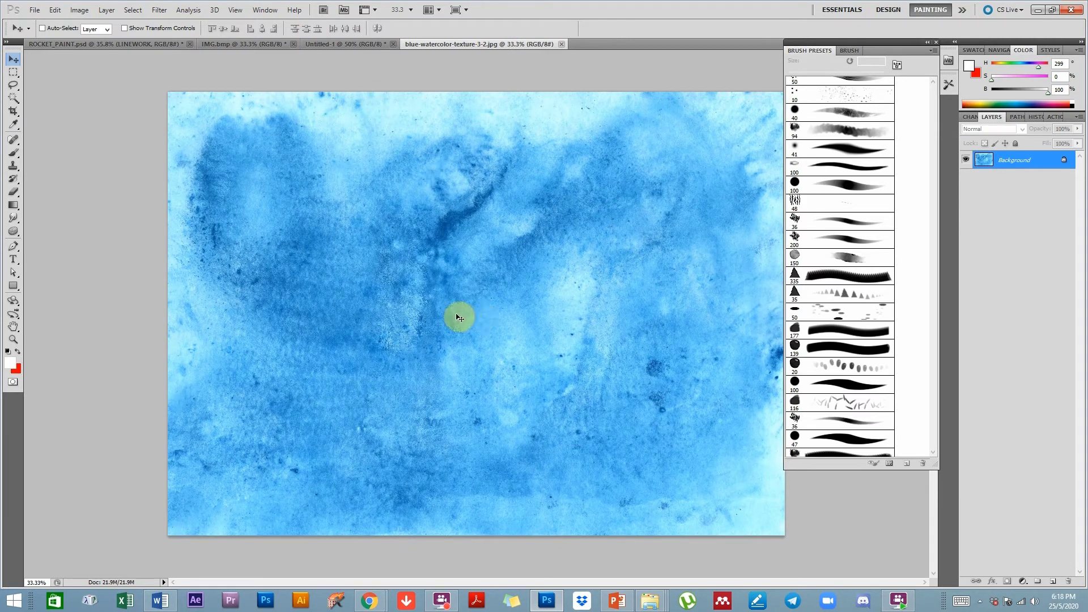
# Copy the whole watercolour texture into the untitled document as a new layer between Background and LINEWORK.
pyautogui.hotkey('ctrl', 'a')
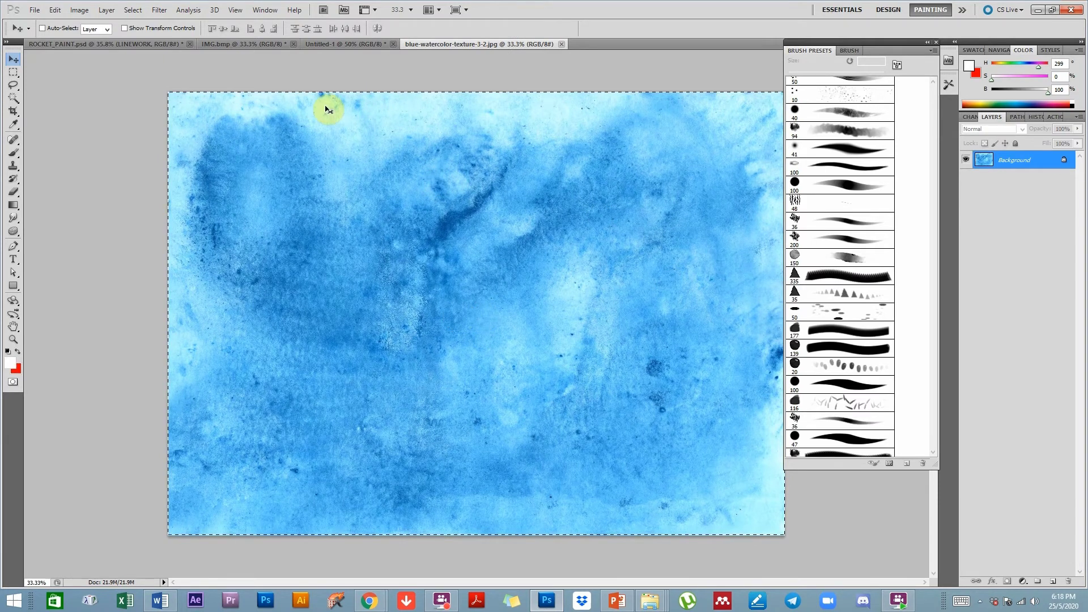
pyautogui.click(322, 43)
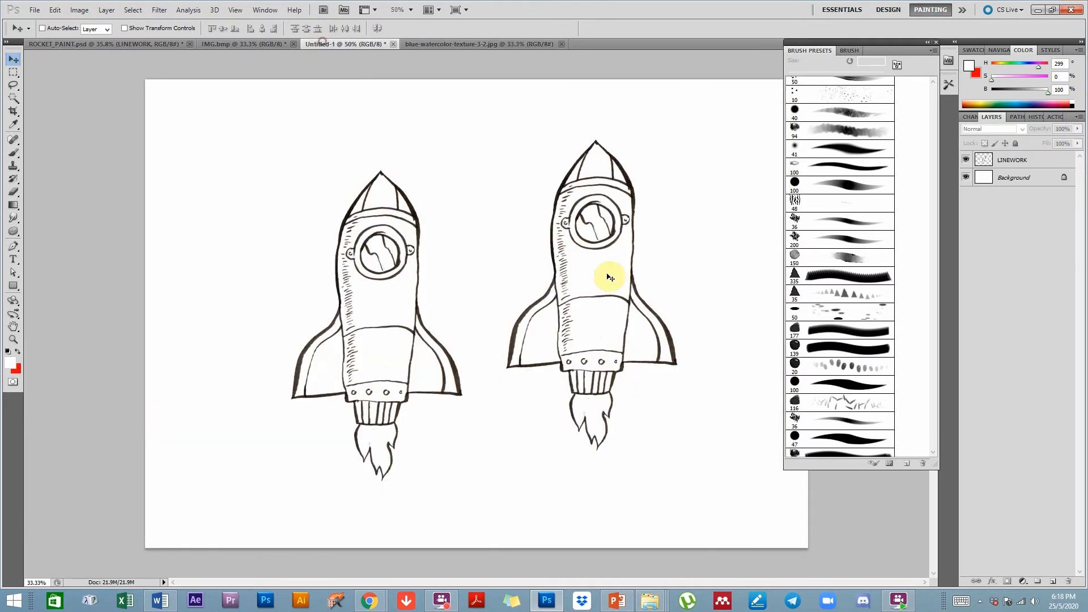
pyautogui.click(1027, 177)
pyautogui.hotkey('ctrl', 'v')
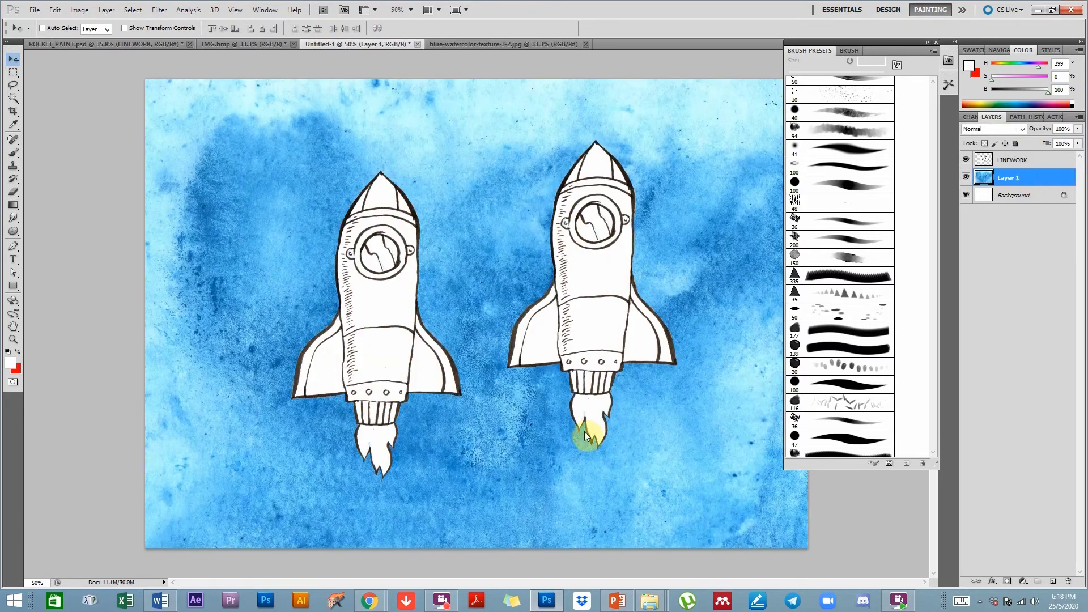
# Reposition the watercolour texture with Free Transform so it extends past the canvas on all sides, and apply it.
pyautogui.hotkey('ctrl', '-')
pyautogui.hotkey('ctrl', 't')
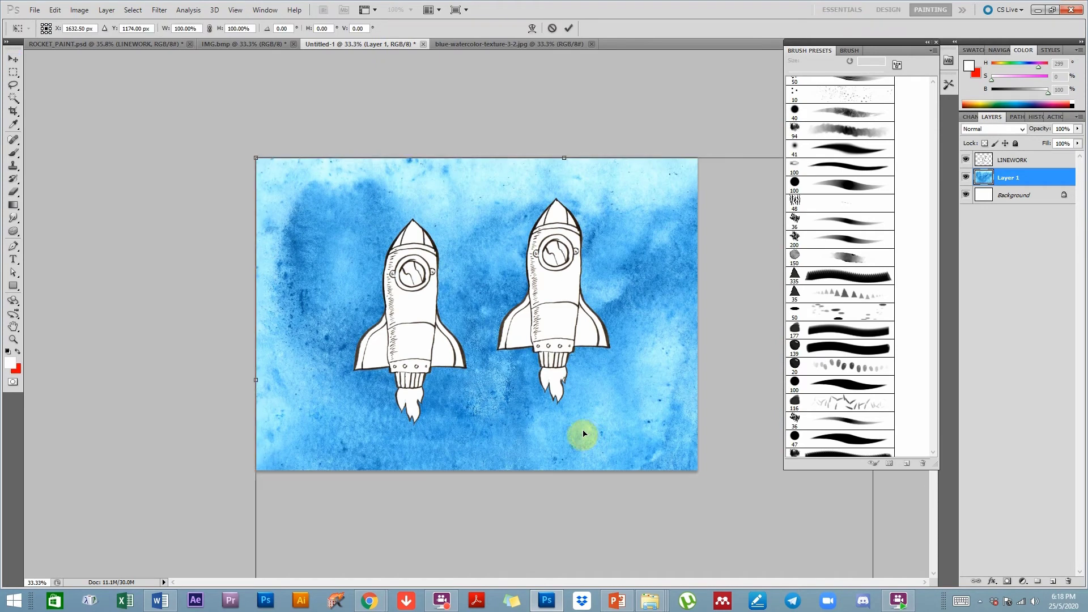
pyautogui.hotkey('ctrl', '-')
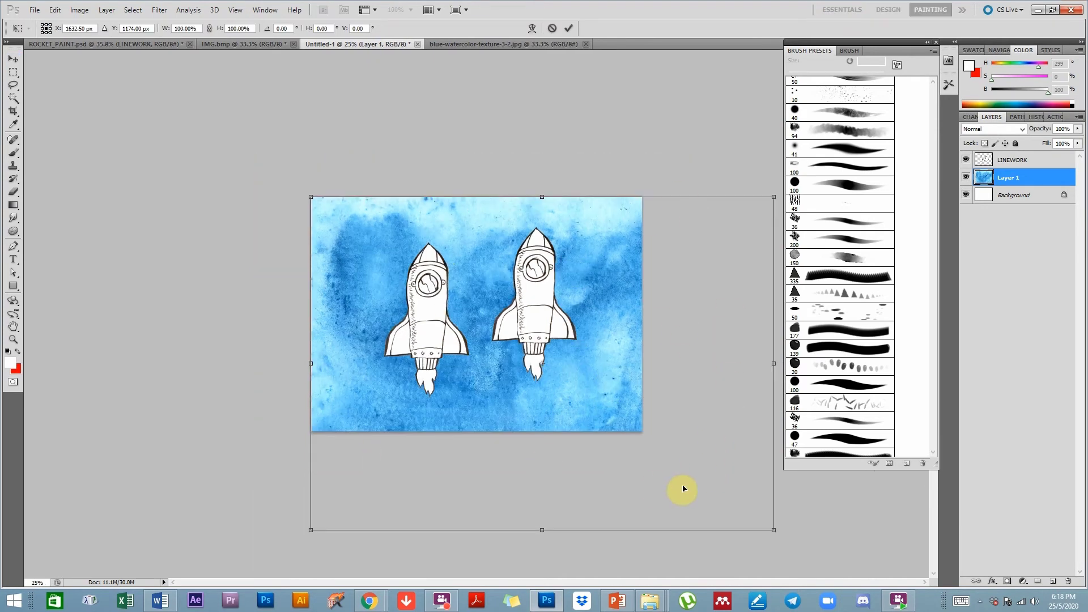
pyautogui.moveTo(700, 438)
pyautogui.mouseDown()
pyautogui.moveTo(656, 393)
pyautogui.moveTo(629, 386)
pyautogui.moveTo(583, 406)
pyautogui.moveTo(607, 377)
pyautogui.moveTo(583, 401)
pyautogui.moveTo(651, 444)
pyautogui.moveTo(692, 430)
pyautogui.moveTo(700, 438)
pyautogui.mouseUp()
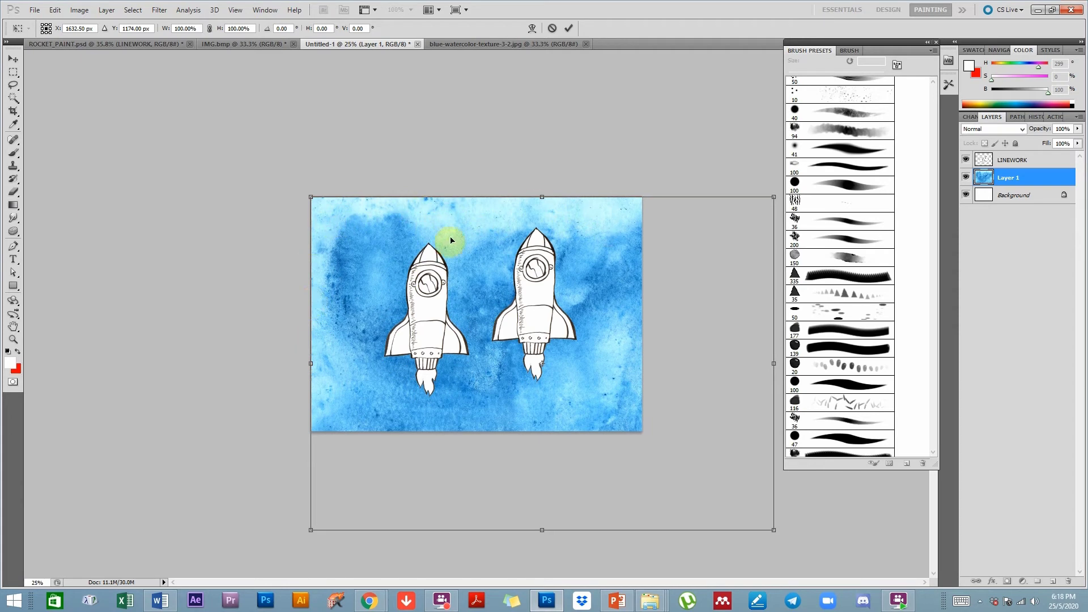
pyautogui.moveTo(670, 355); pyautogui.dragTo(620, 302)
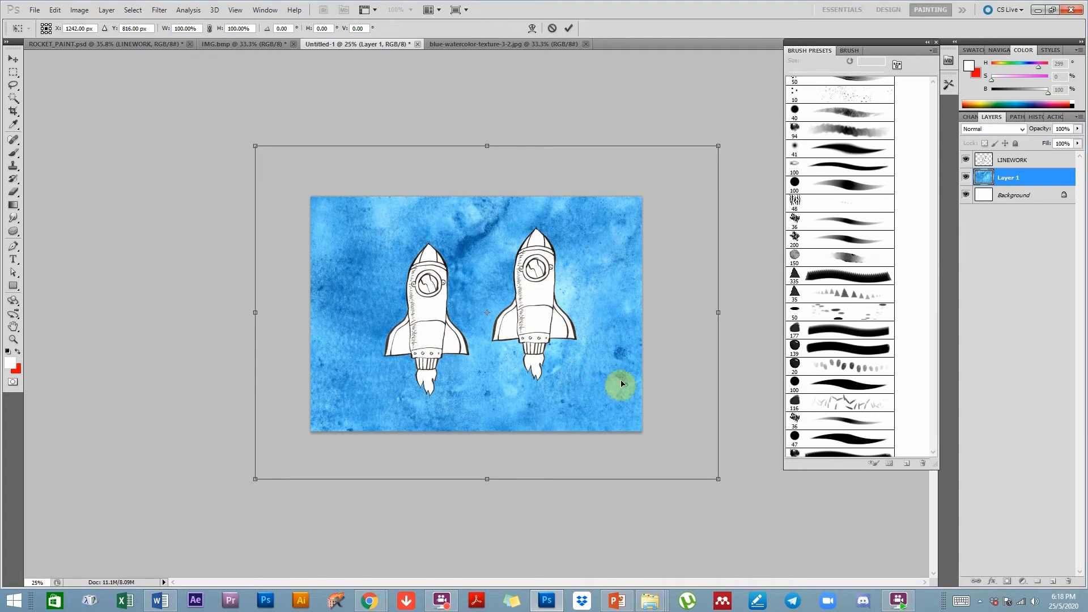
pyautogui.moveTo(612, 378)
pyautogui.mouseDown()
pyautogui.moveTo(590, 371)
pyautogui.moveTo(611, 368)
pyautogui.mouseUp()
pyautogui.press('Return')
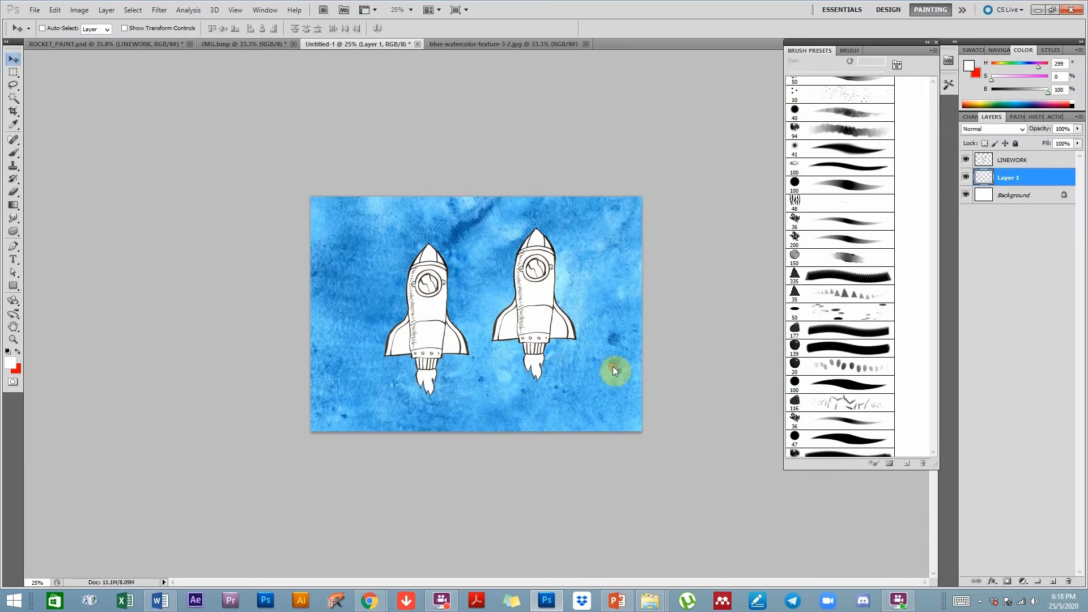
pyautogui.hotkey('ctrl', '+')
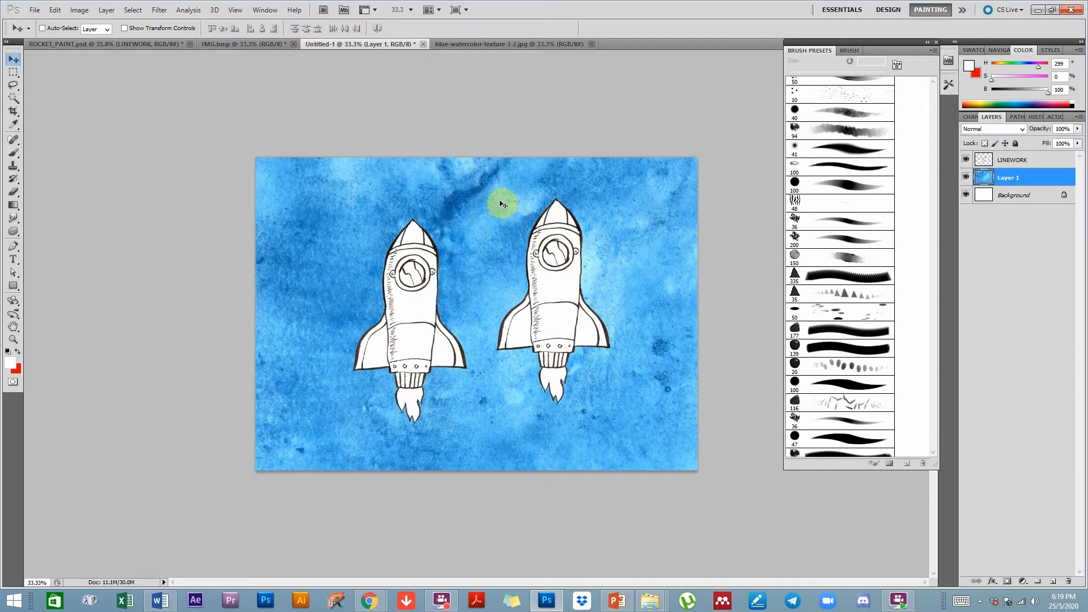
# Compare the background of ROCKET_PAINT.psd with the original watercolour texture image, then return to the untitled document.
pyautogui.click(107, 44)
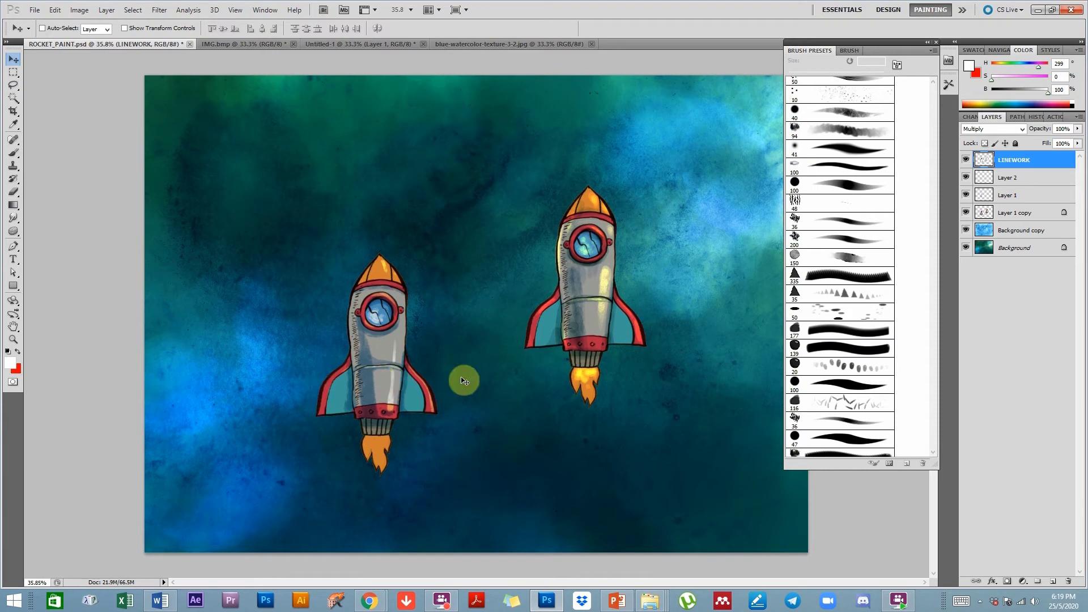
pyautogui.click(485, 48)
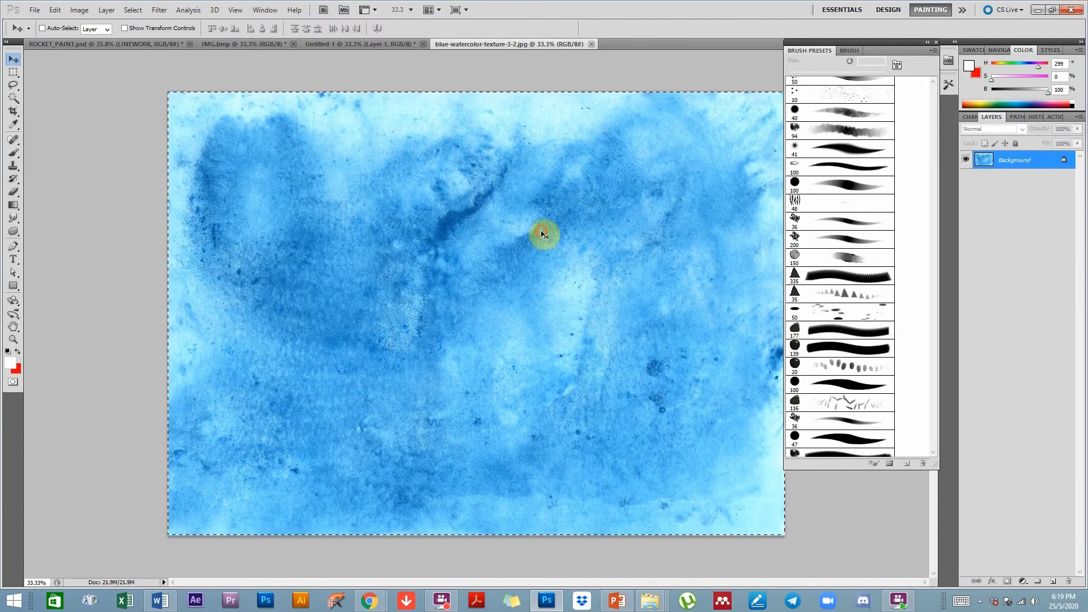
pyautogui.click(328, 45)
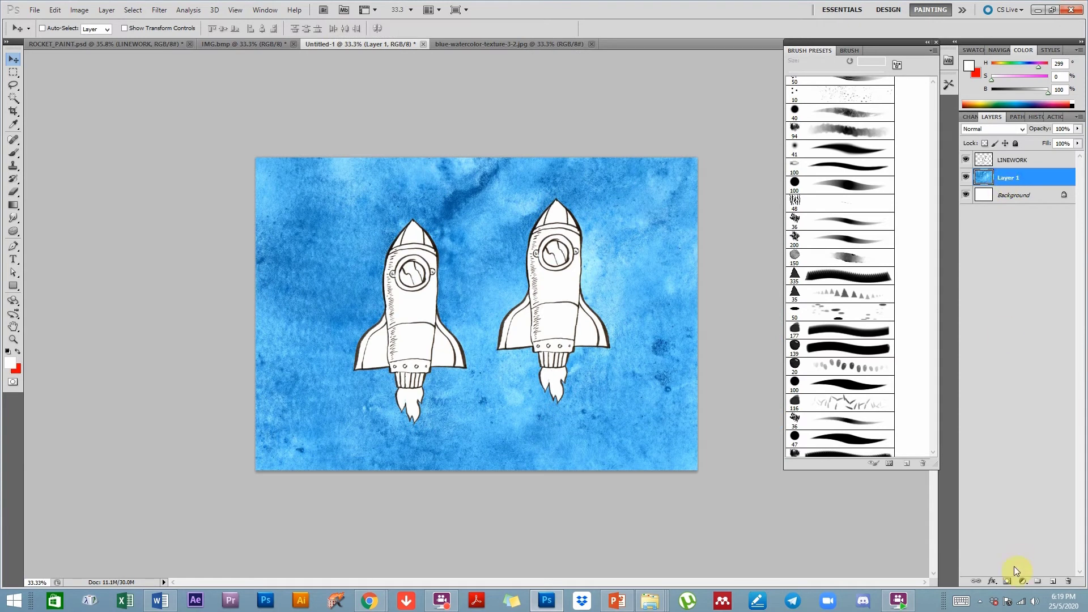
# Add a new layer above the texture and fill it with a light-green-to-teal linear gradient from top to bottom.
pyautogui.click(1051, 582)
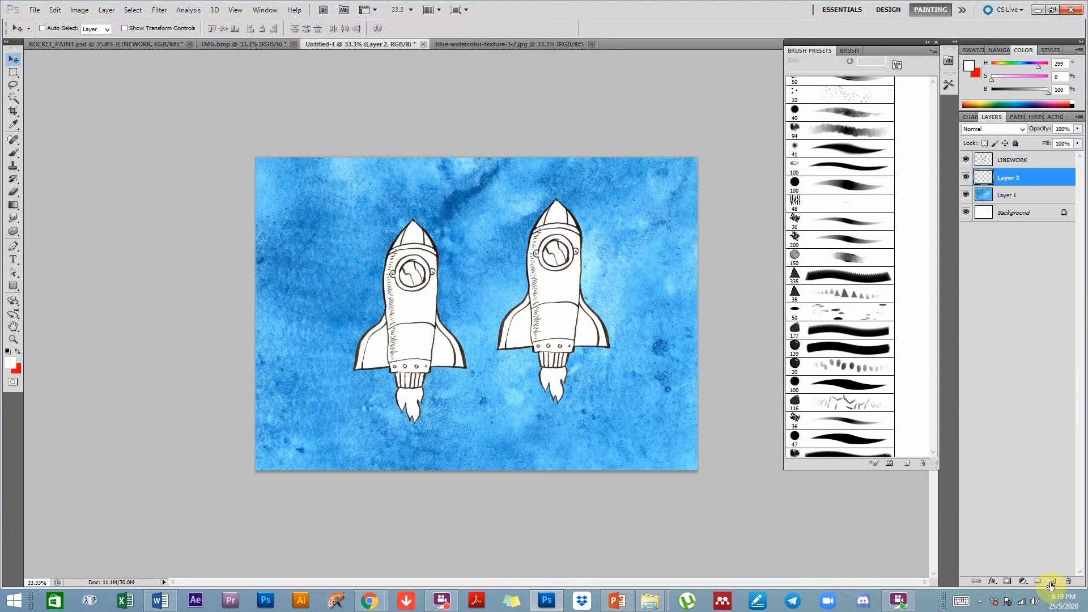
pyautogui.click(13, 206)
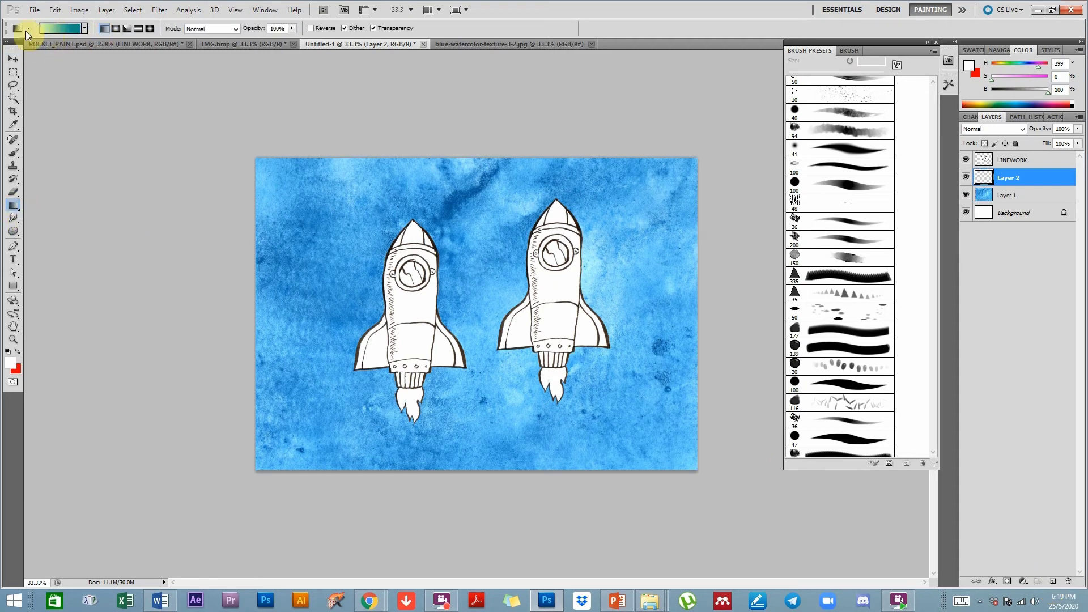
pyautogui.click(60, 30)
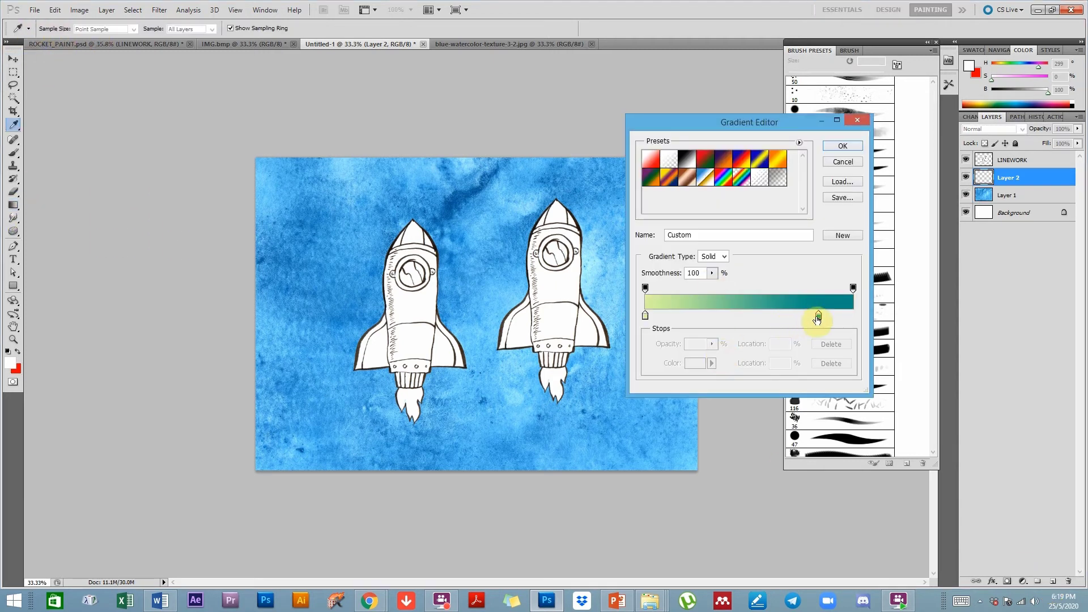
pyautogui.moveTo(786, 132); pyautogui.dragTo(767, 100)
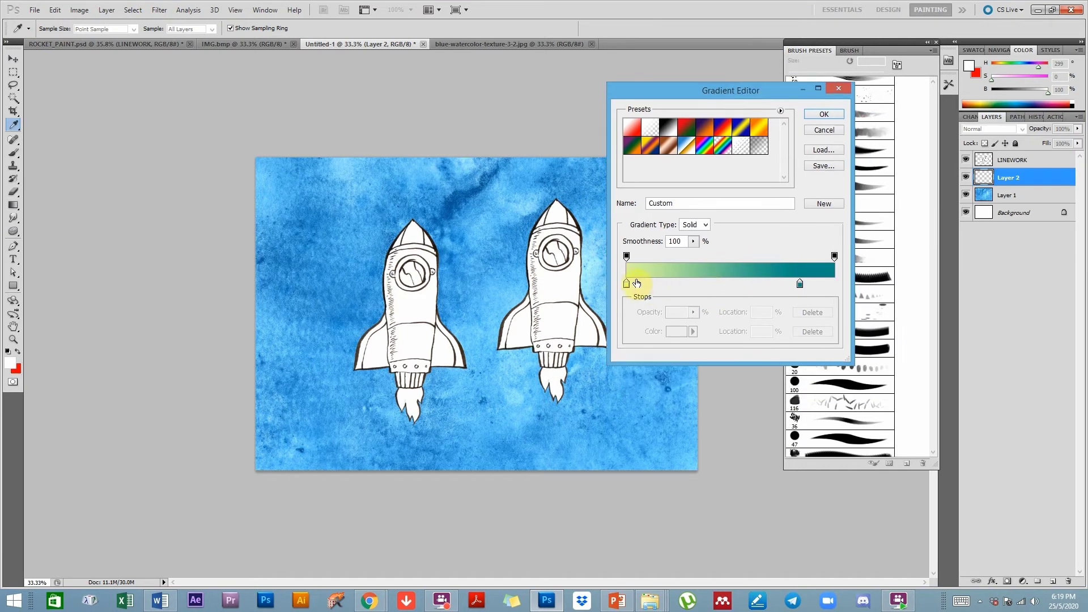
pyautogui.click(825, 116)
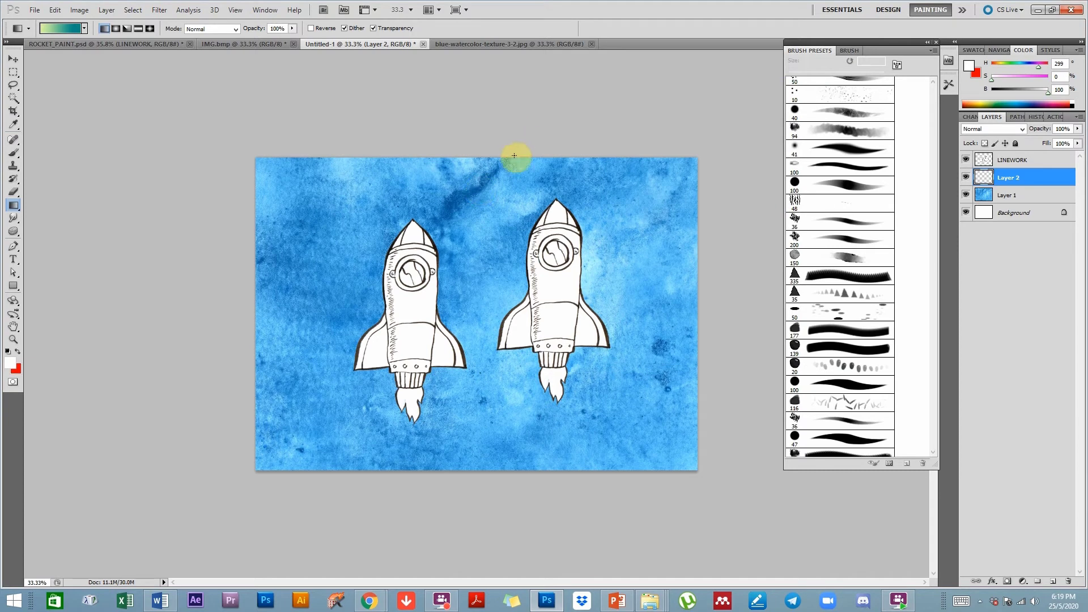
pyautogui.moveTo(510, 148); pyautogui.dragTo(449, 493)
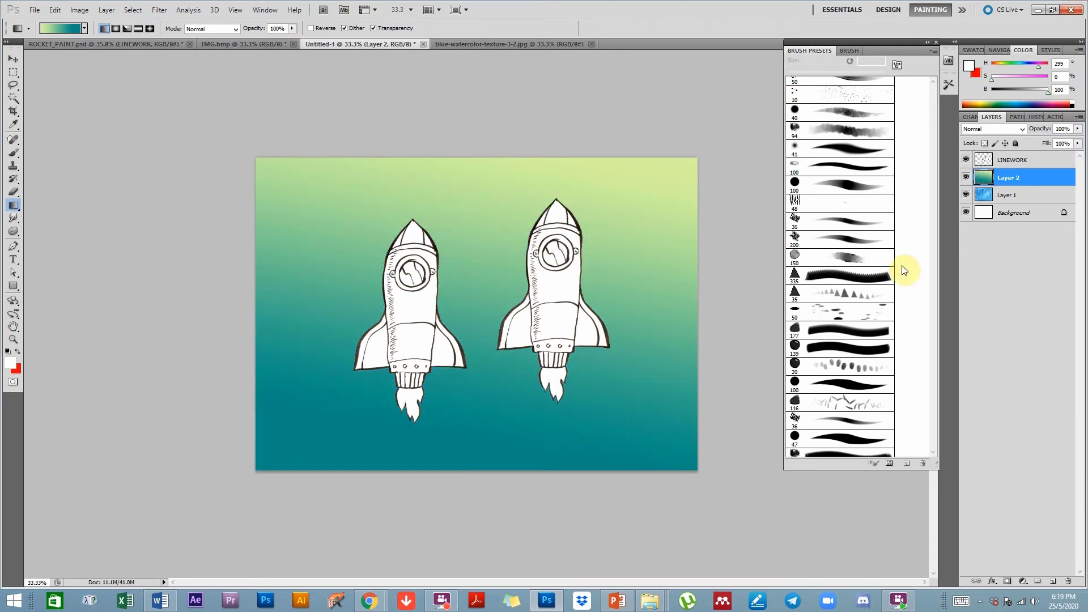
# Place the gradient layer beneath the watercolour texture layer and hide the texture.
pyautogui.moveTo(1023, 181); pyautogui.dragTo(1000, 201)
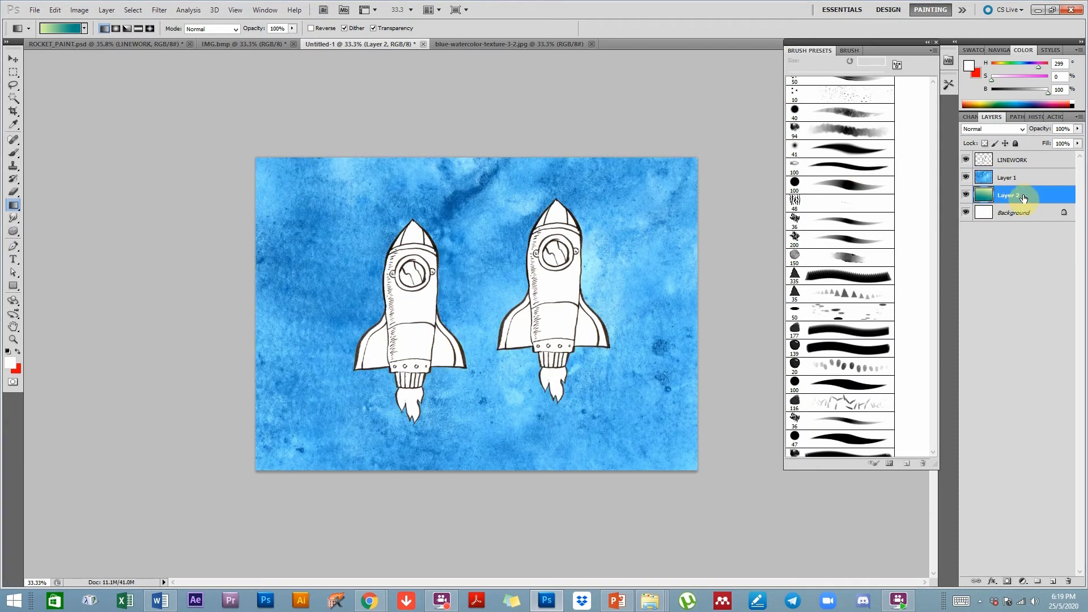
pyautogui.click(1020, 178)
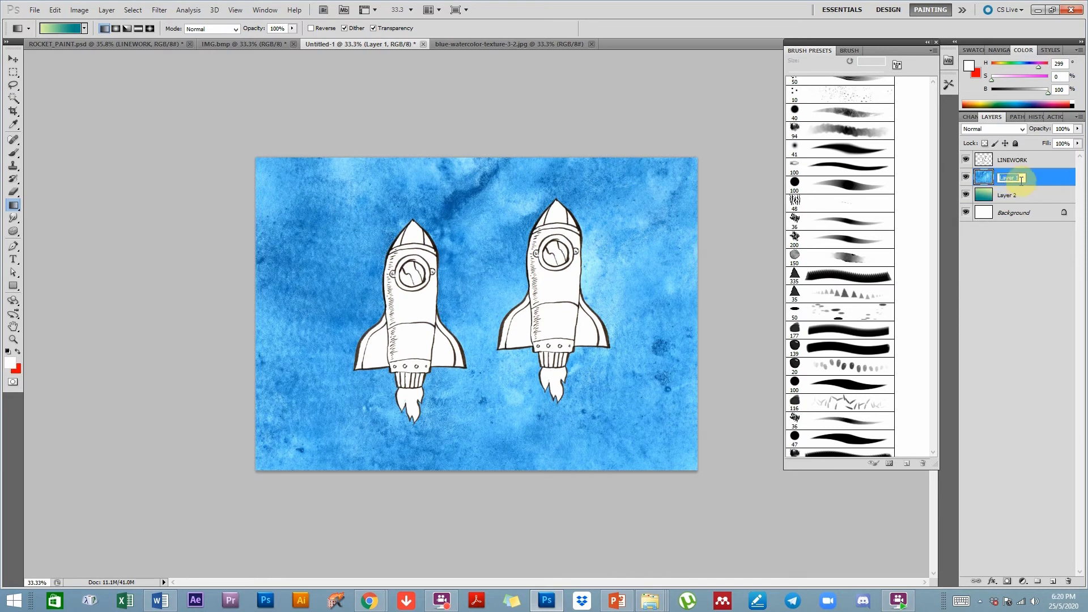
pyautogui.click(1021, 222)
pyautogui.click(1008, 196)
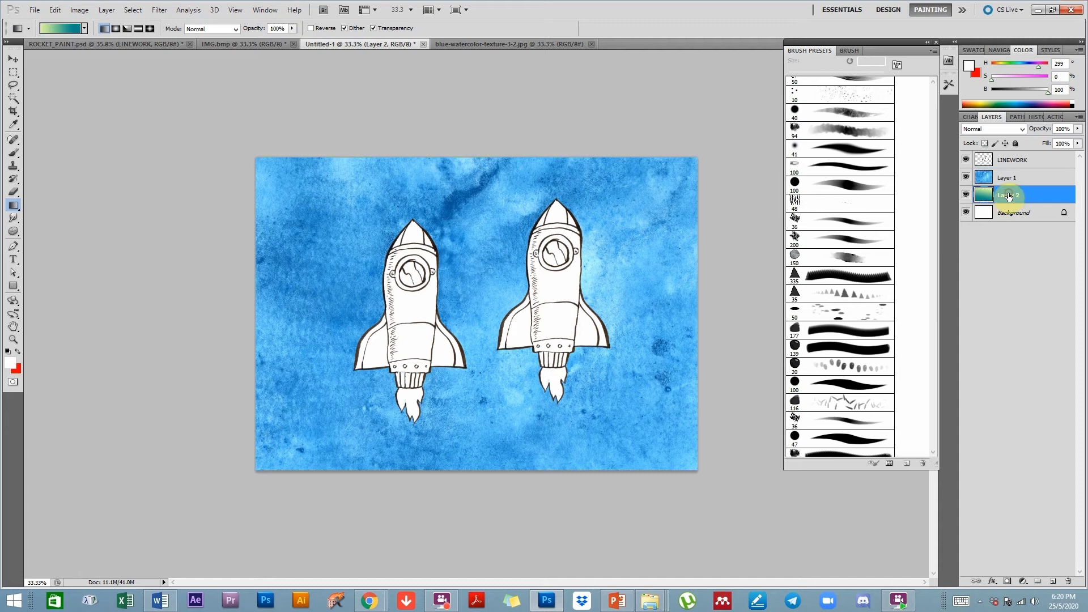
pyautogui.click(965, 177)
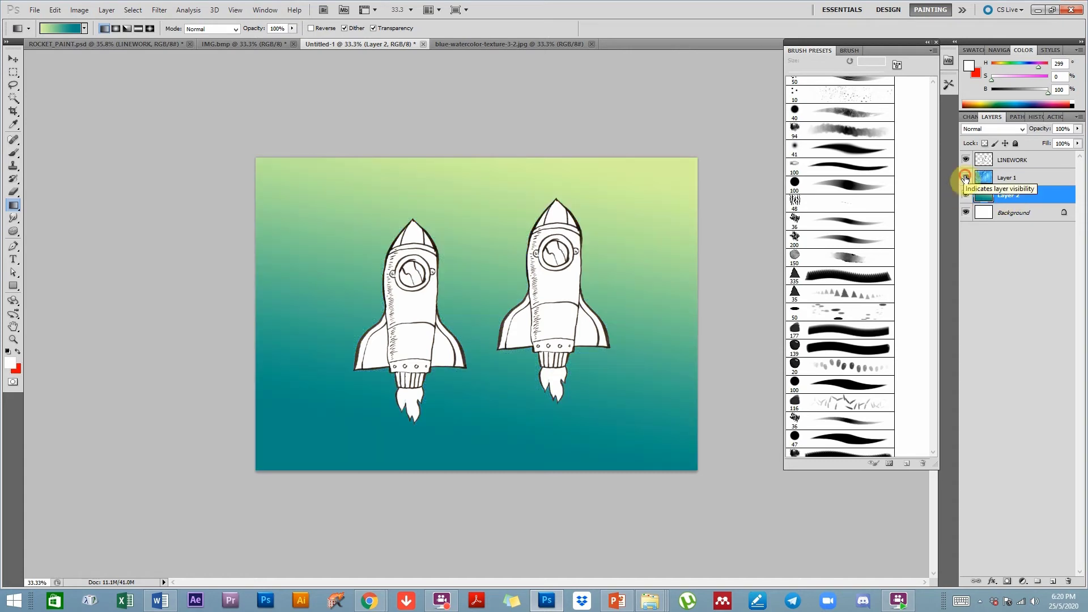
# Make the watercolour texture layer above the gradient visible again.
pyautogui.click(965, 177)
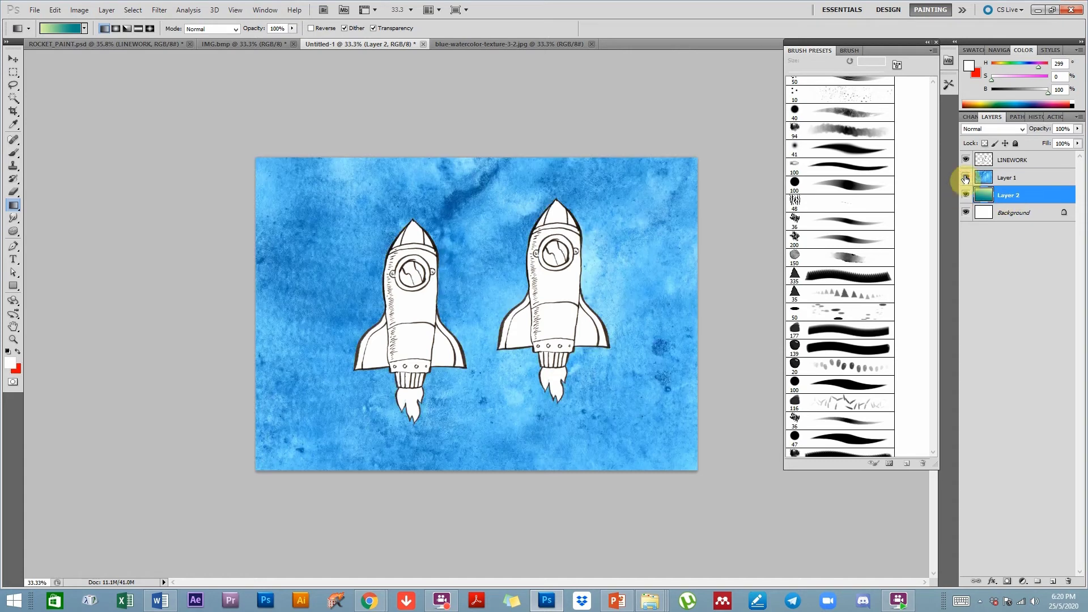
pyautogui.click(972, 130)
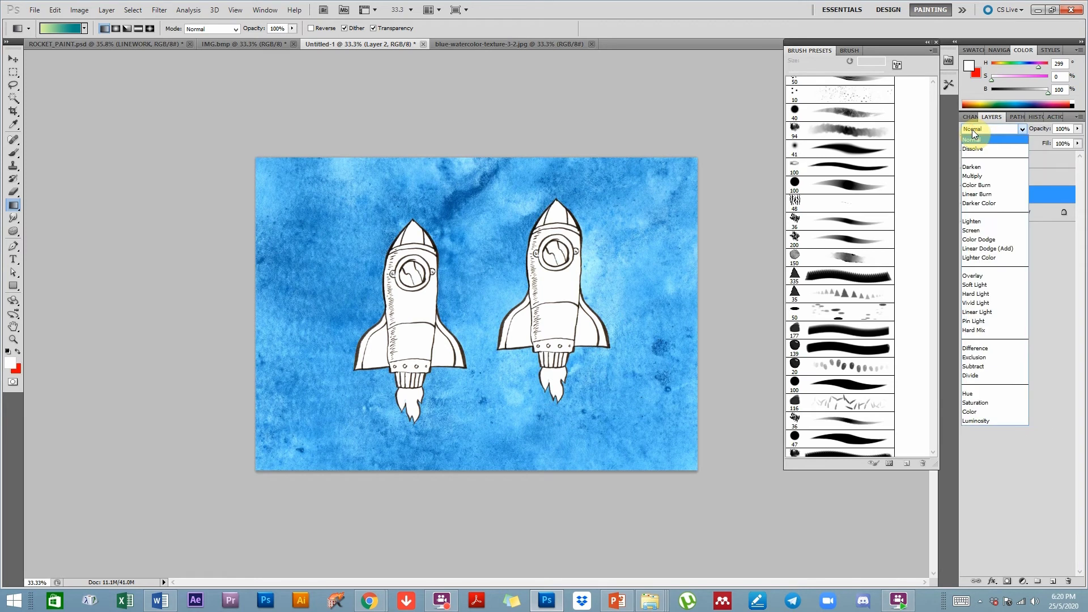
pyautogui.click(1046, 241)
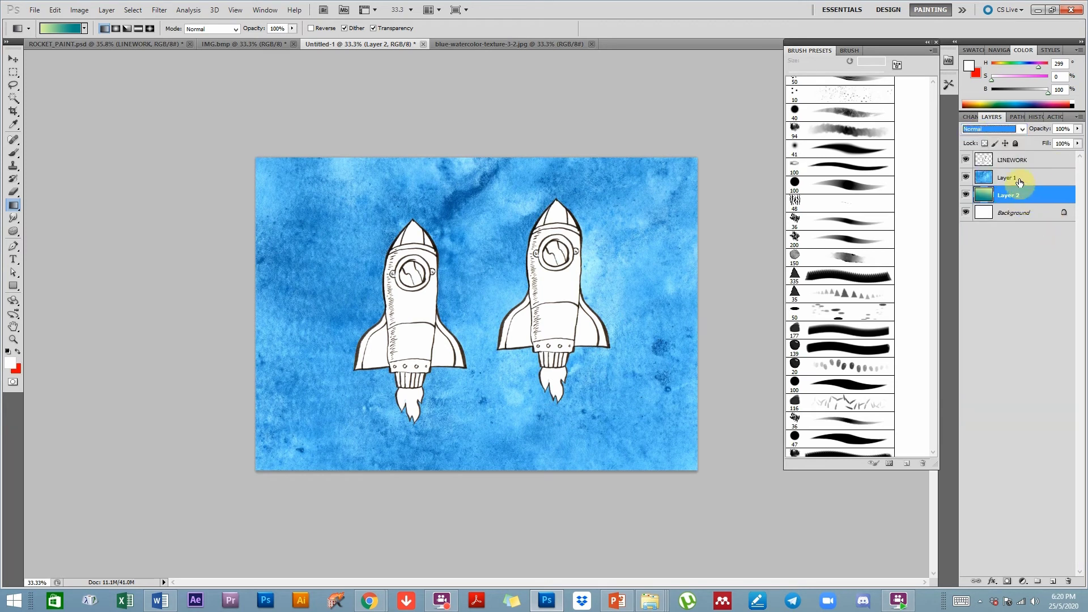
pyautogui.click(1019, 181)
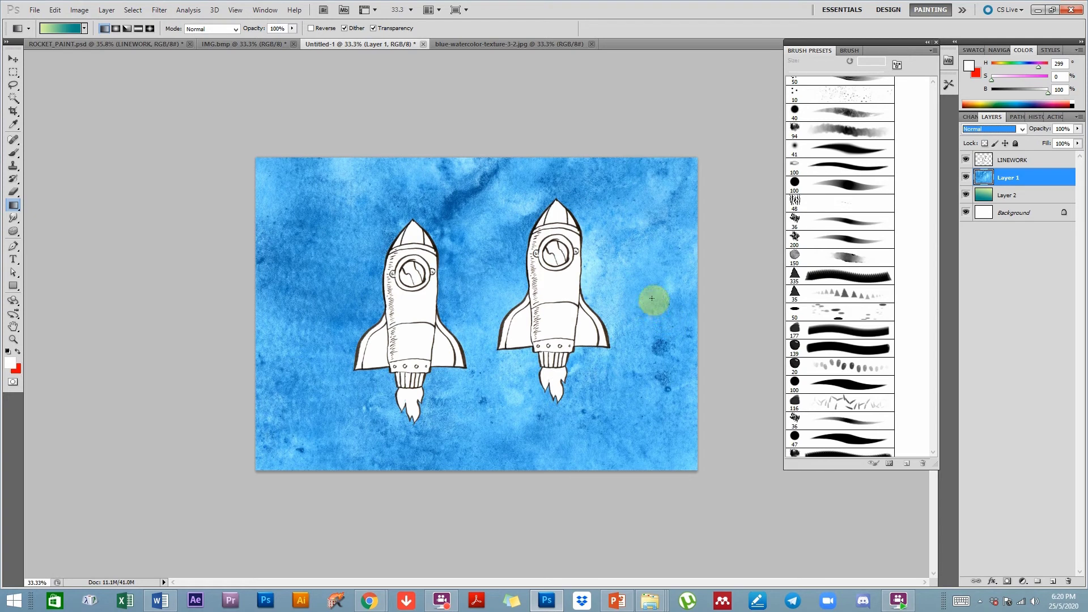
pyautogui.click(1011, 195)
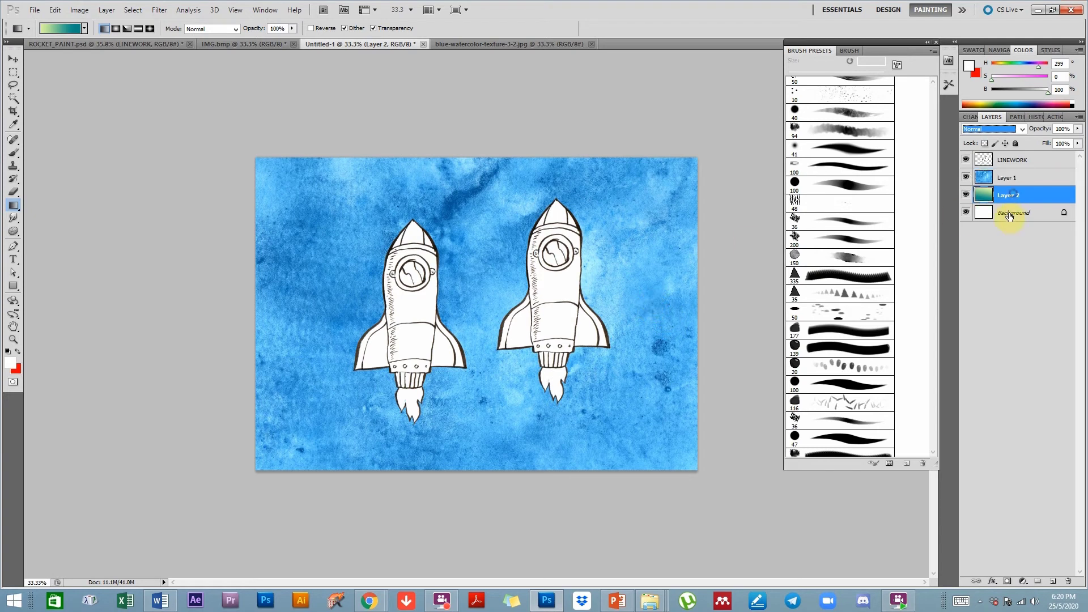
pyautogui.click(1018, 177)
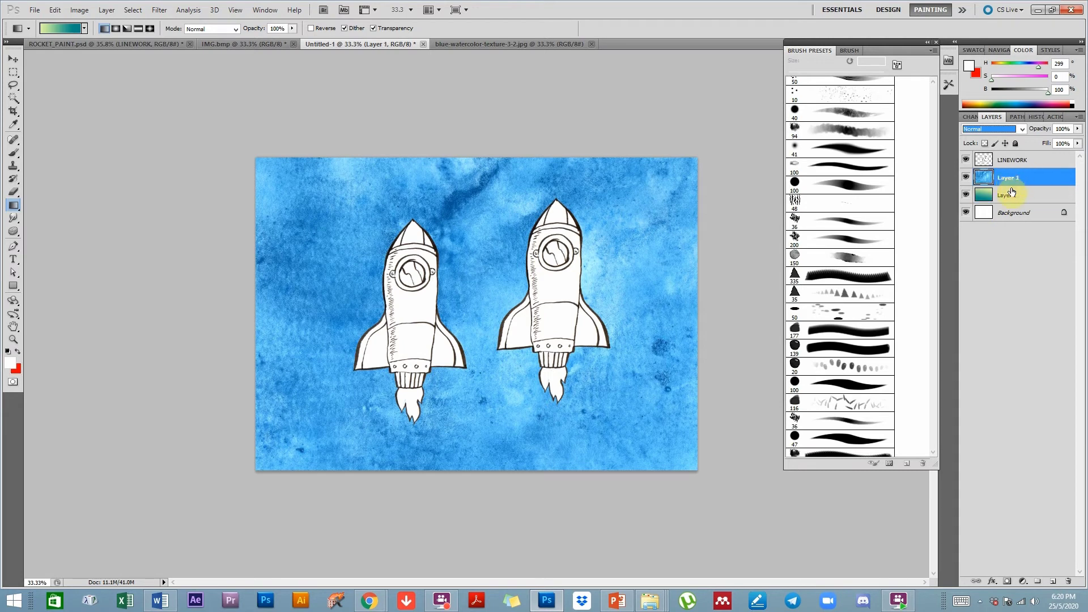
pyautogui.click(1011, 199)
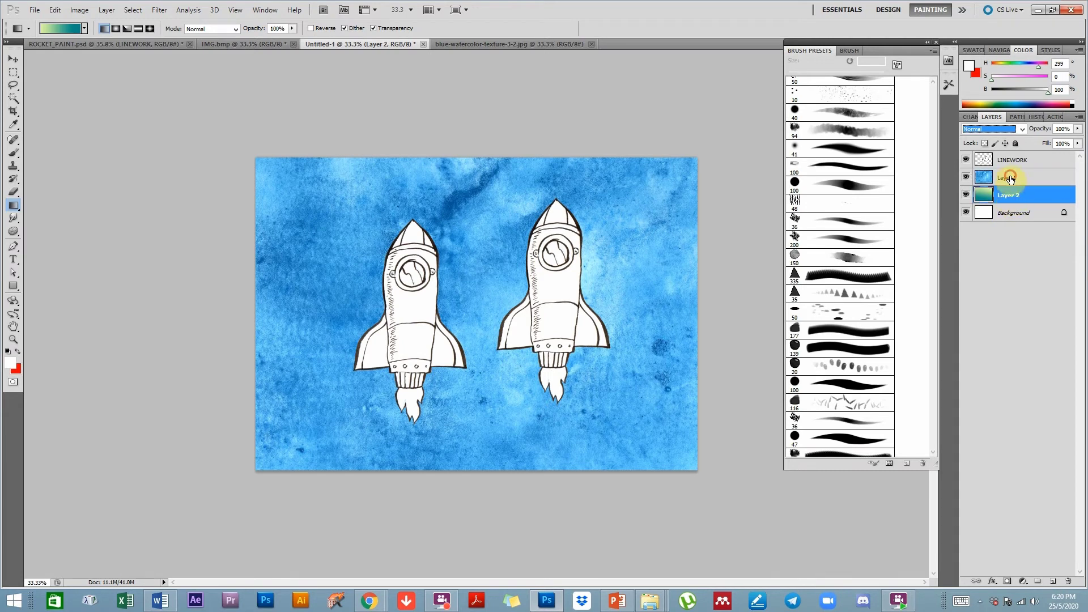
pyautogui.click(1010, 179)
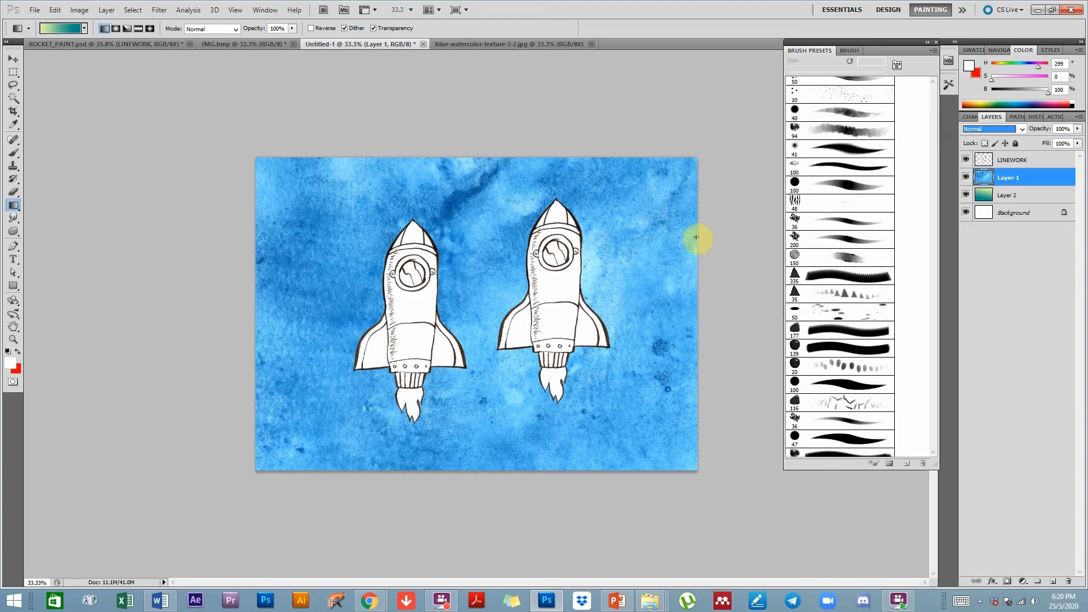
pyautogui.click(1006, 196)
# Try Overlay, Hard Light, Multiply and Color Burn on the watercolour texture layer, and settle on Linear Burn as its blend mode.
pyautogui.click(1004, 180)
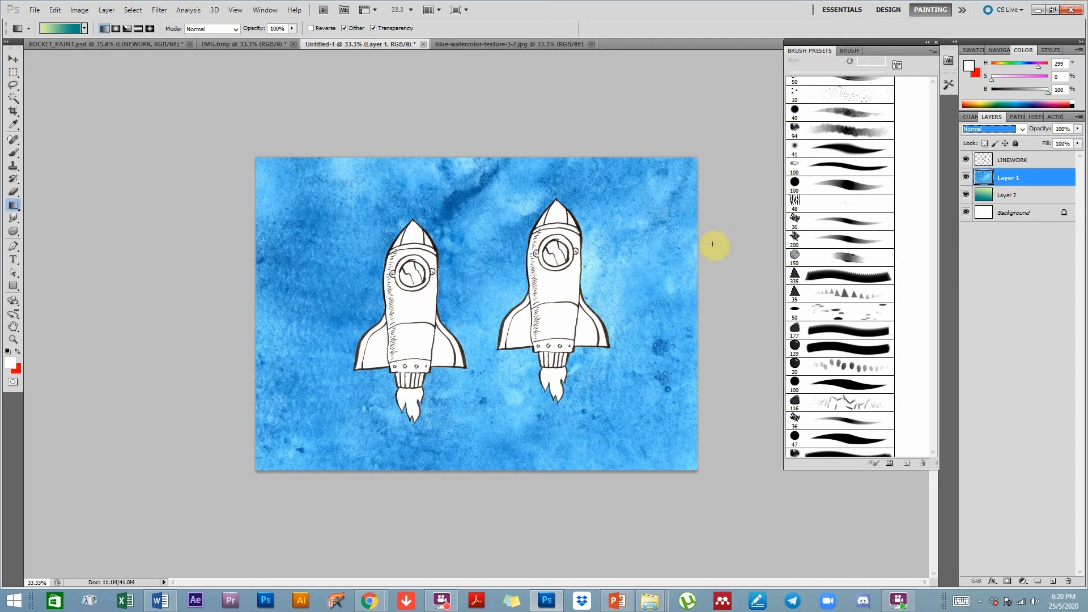
pyautogui.click(980, 128)
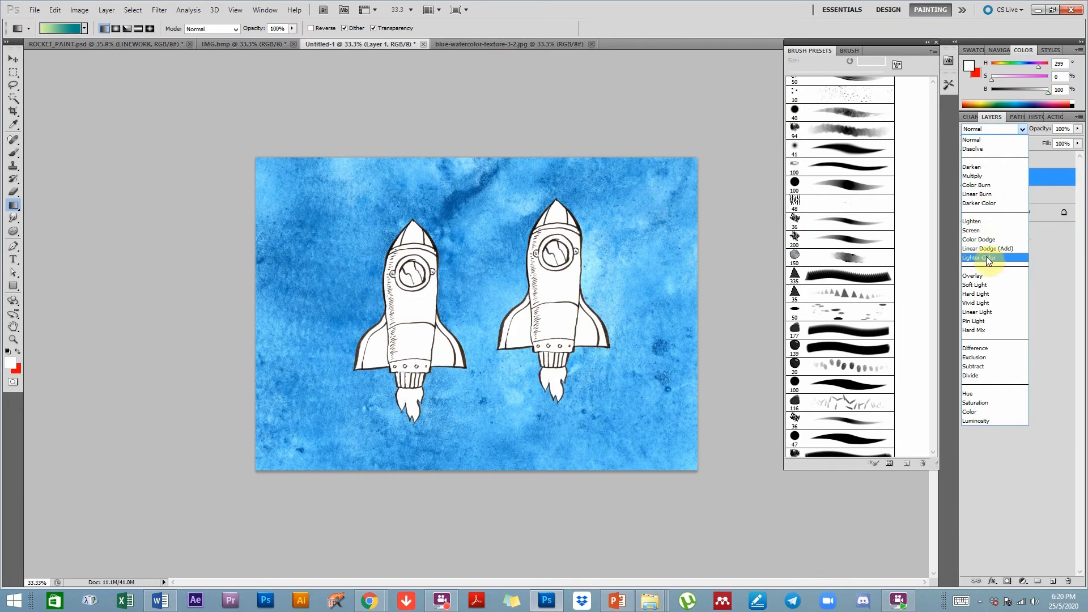
pyautogui.click(1051, 178)
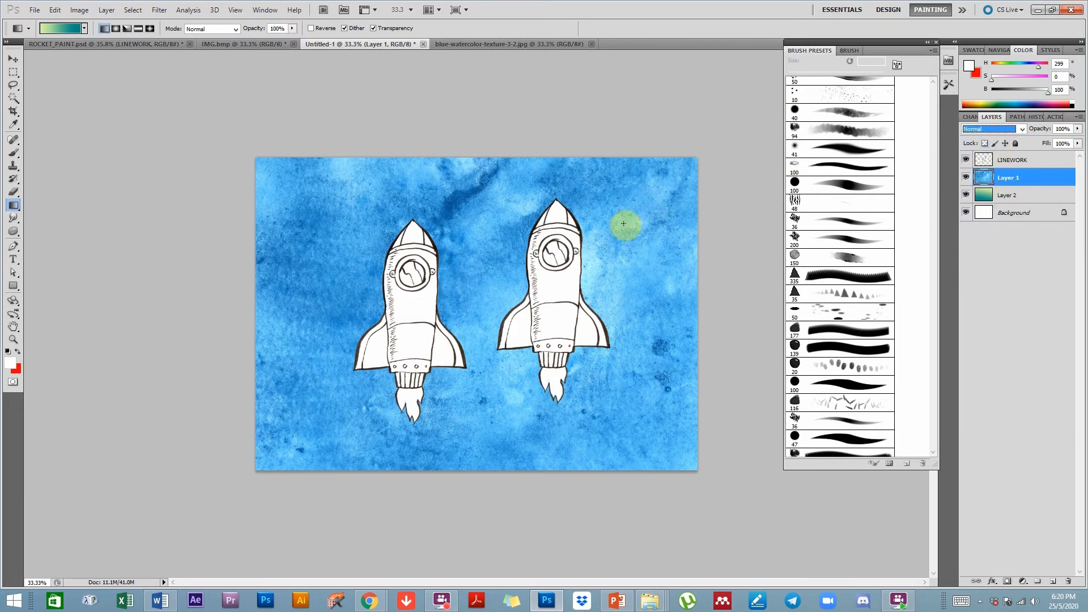
pyautogui.click(988, 129)
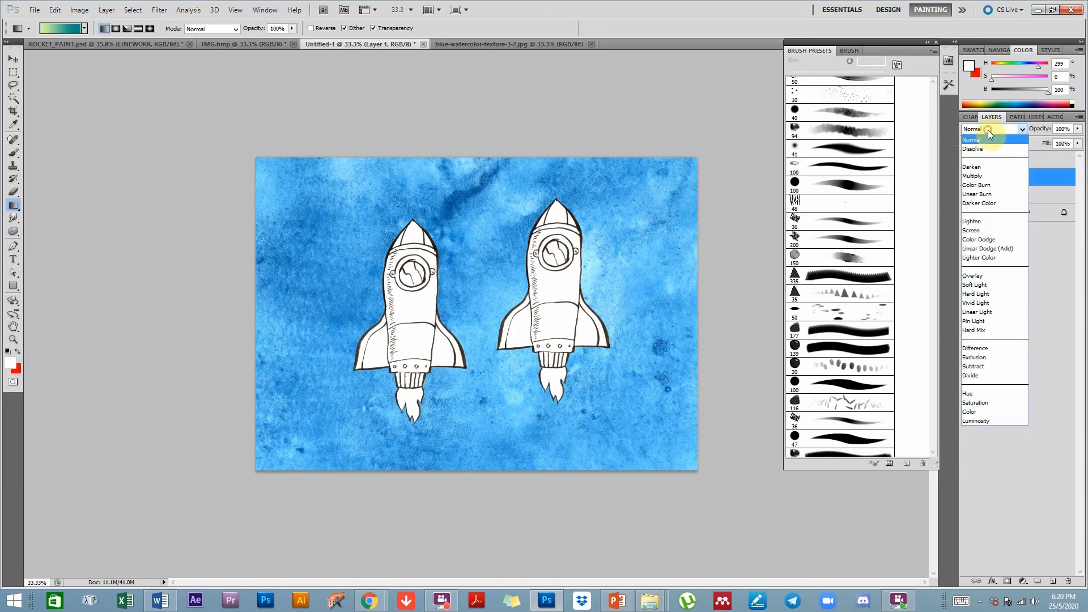
pyautogui.click(986, 278)
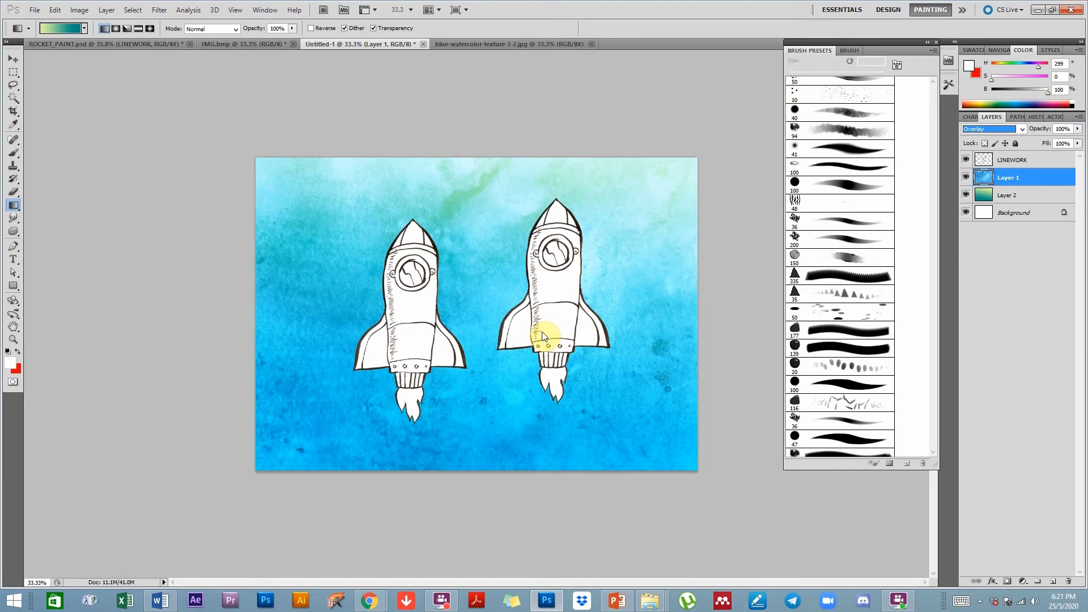
pyautogui.click(987, 129)
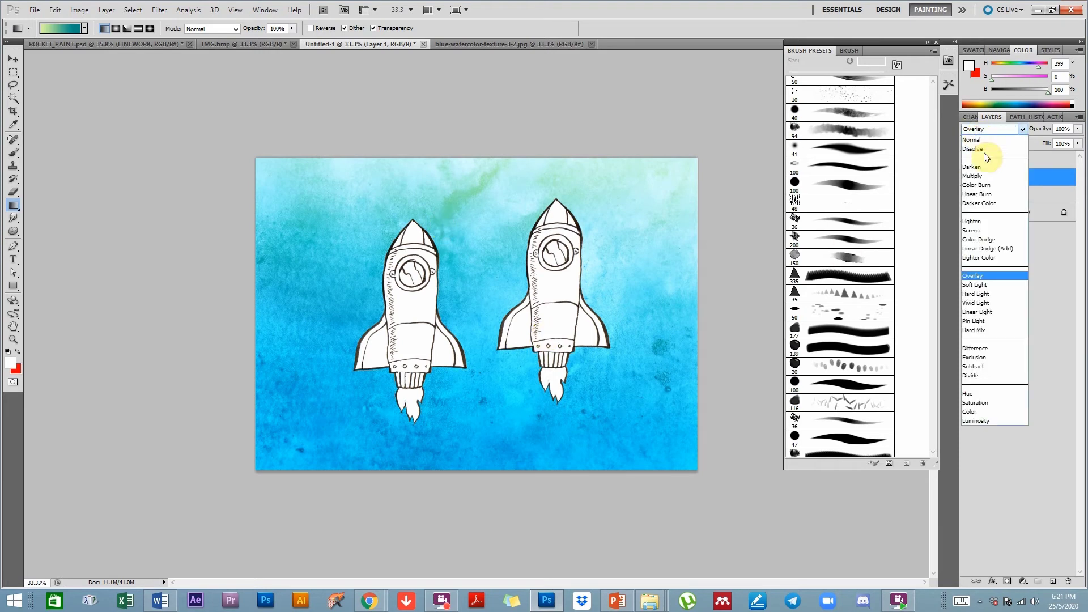
pyautogui.click(997, 292)
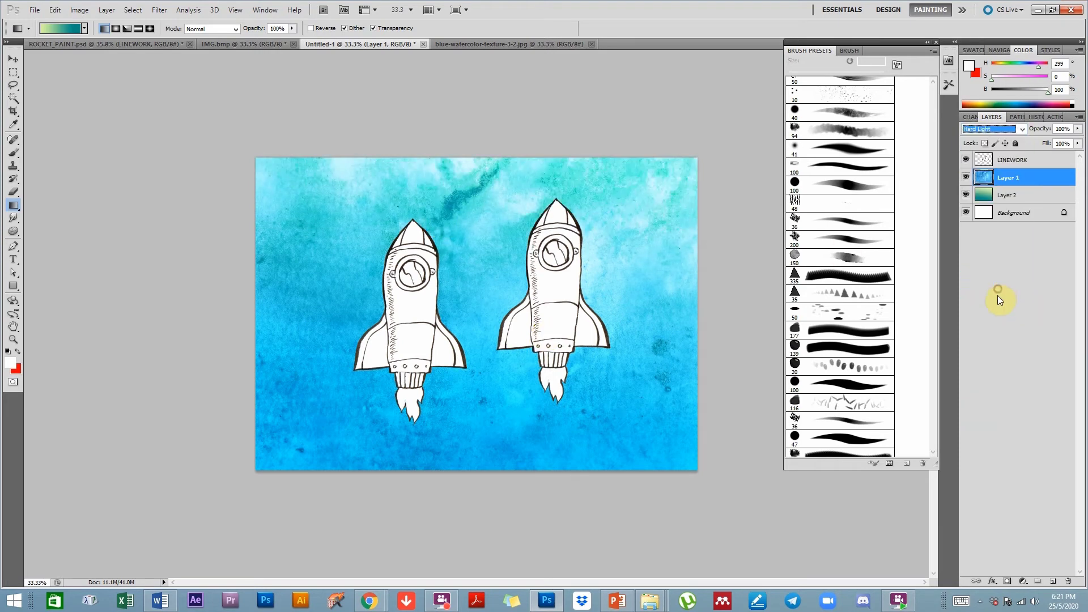
pyautogui.click(967, 130)
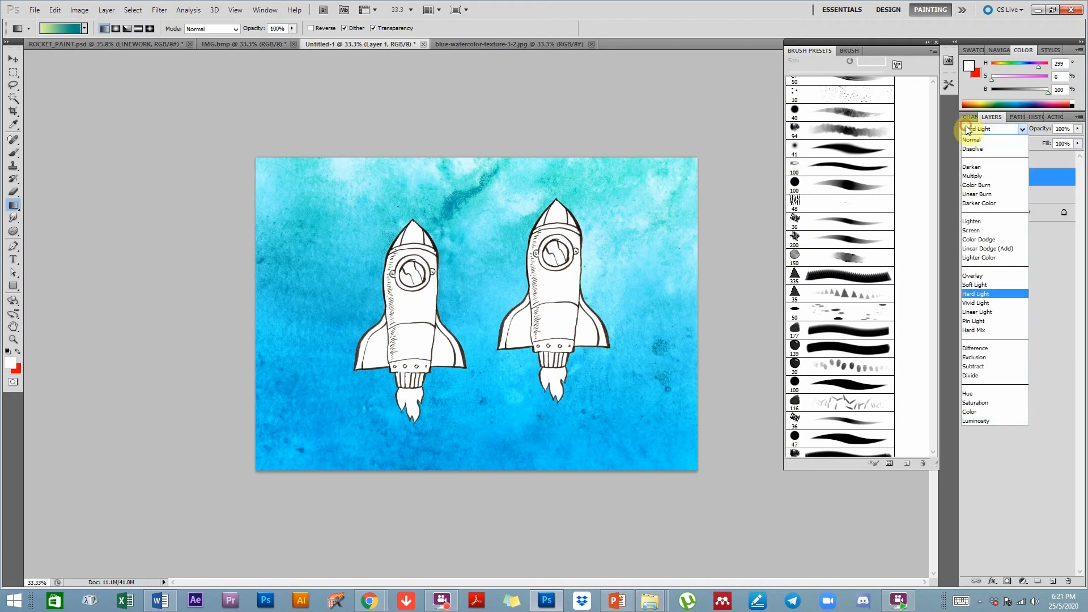
pyautogui.click(983, 175)
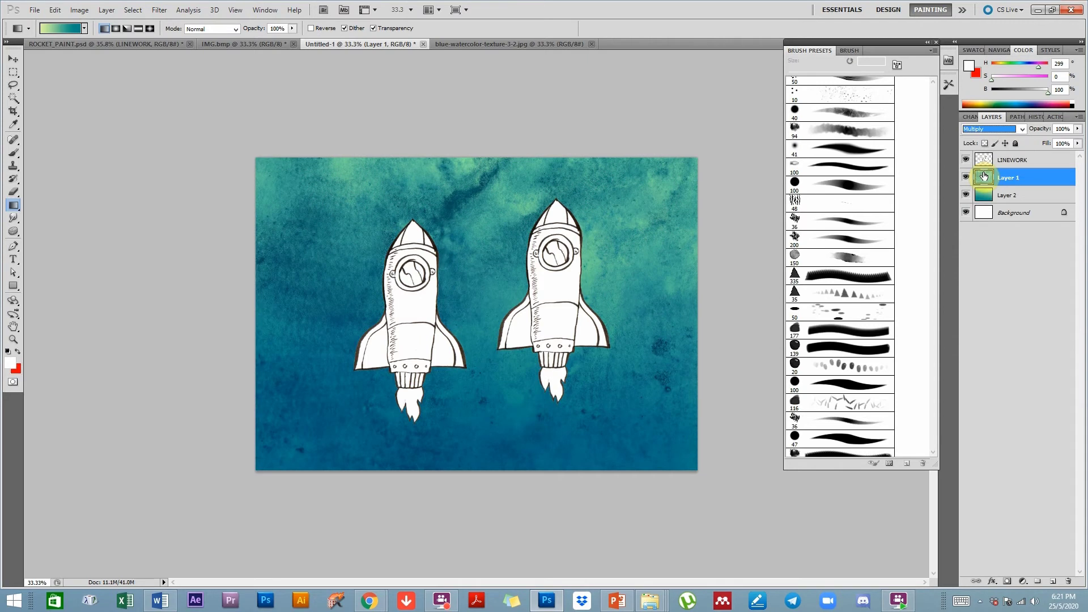
pyautogui.click(983, 133)
pyautogui.click(984, 185)
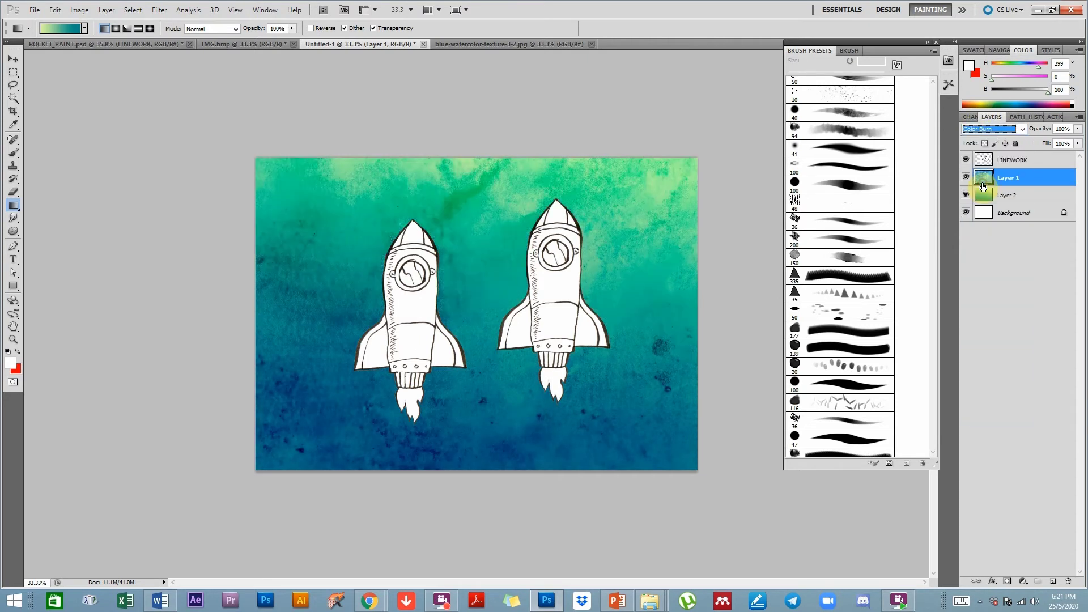
pyautogui.click(980, 129)
pyautogui.click(988, 195)
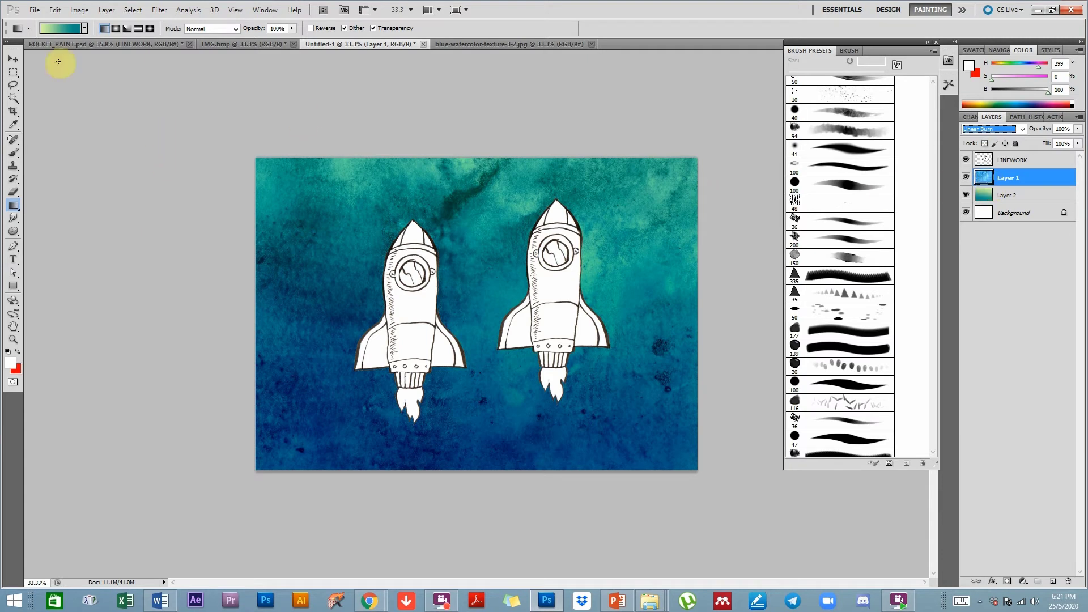
# Preview a Black & White adjustment on the watercolour texture layer and cancel it.
pyautogui.click(14, 61)
pyautogui.click(79, 10)
pyautogui.moveTo(97, 37)
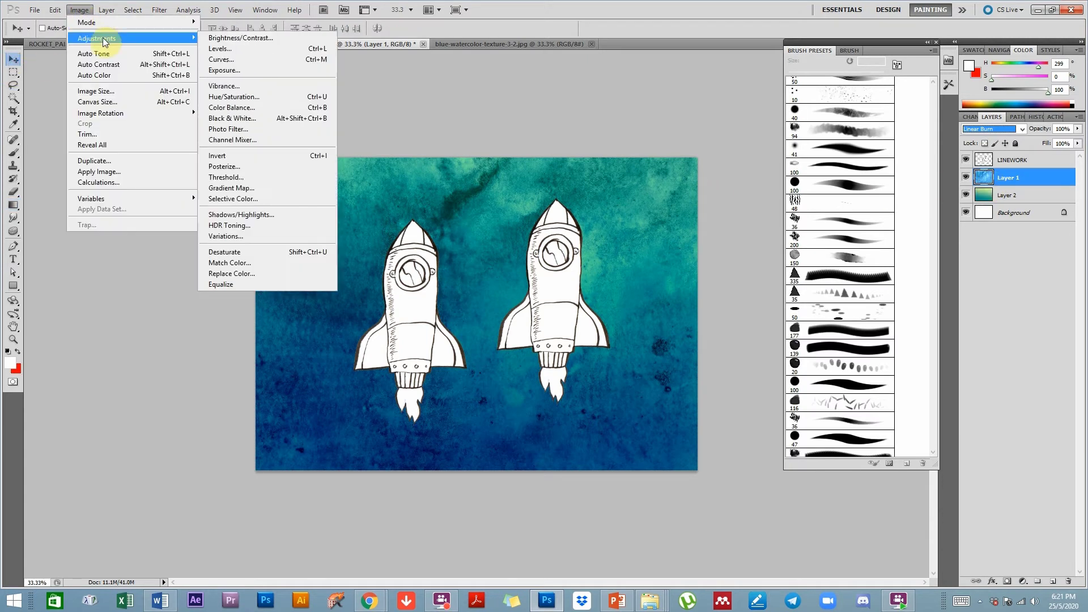
pyautogui.click(250, 119)
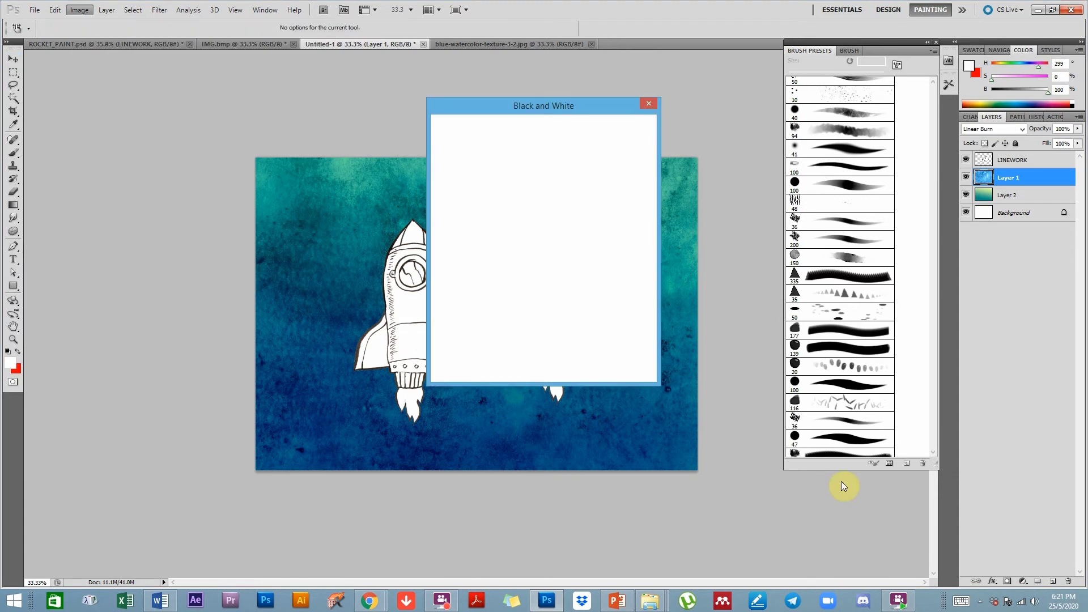
pyautogui.moveTo(554, 108); pyautogui.dragTo(915, 98)
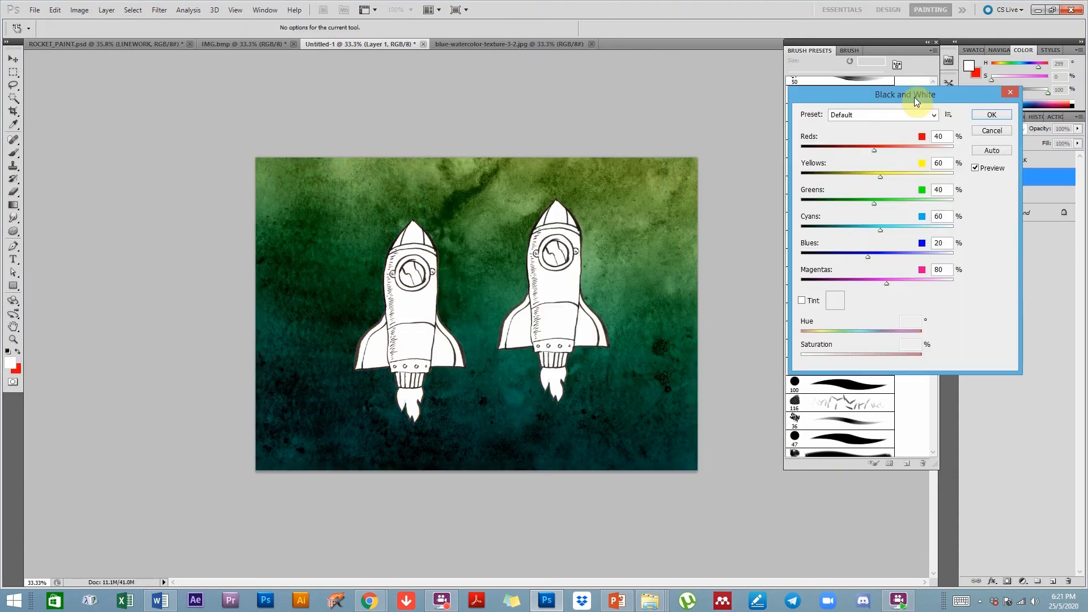
pyautogui.click(1000, 130)
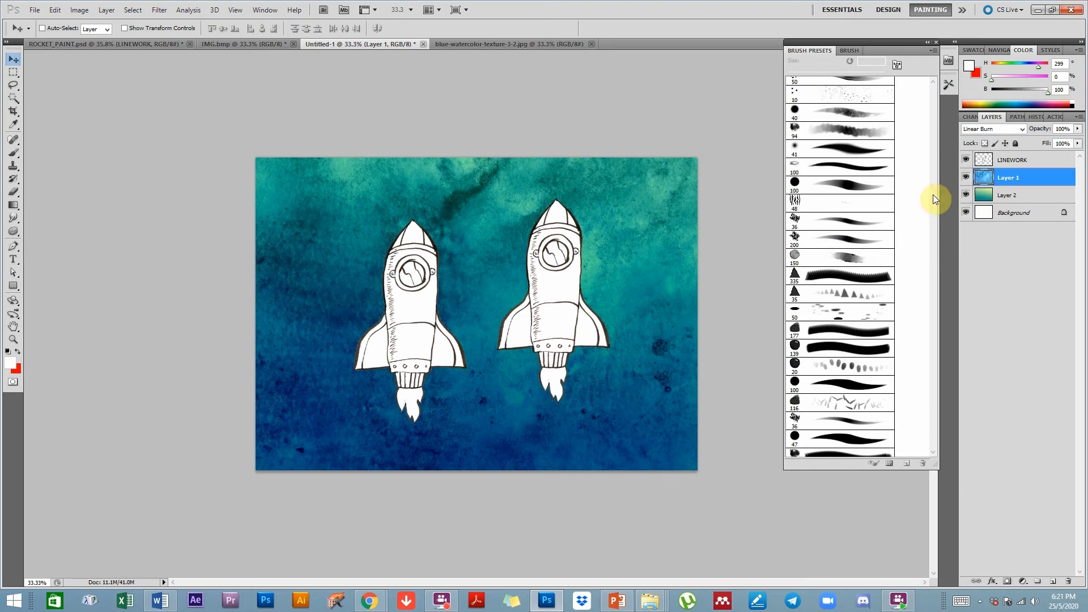
# Compare the background with and without the watercolour texture layer.
pyautogui.click(965, 177)
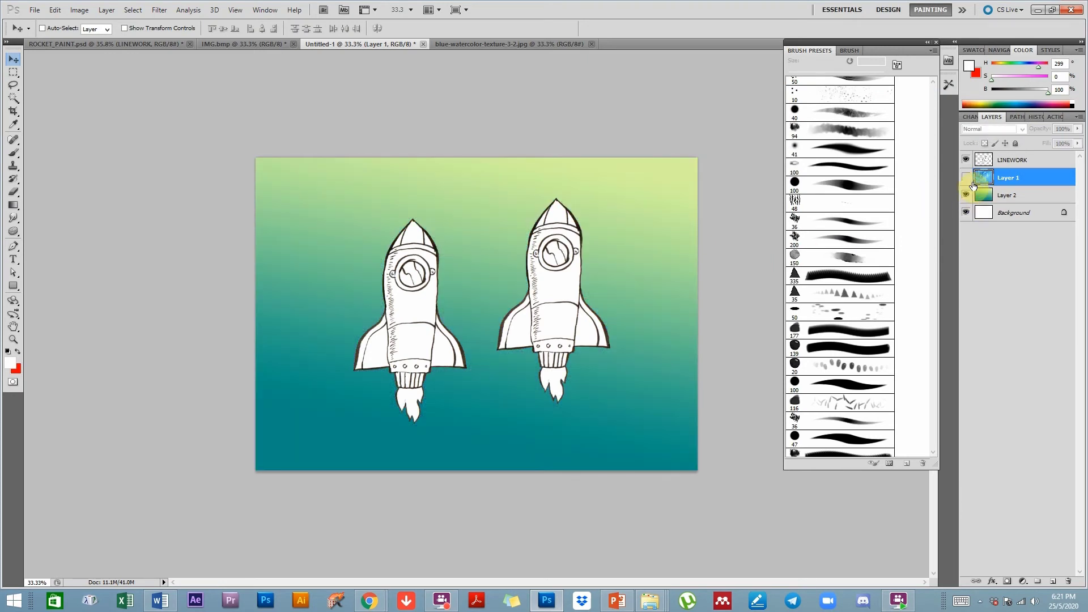
pyautogui.click(965, 178)
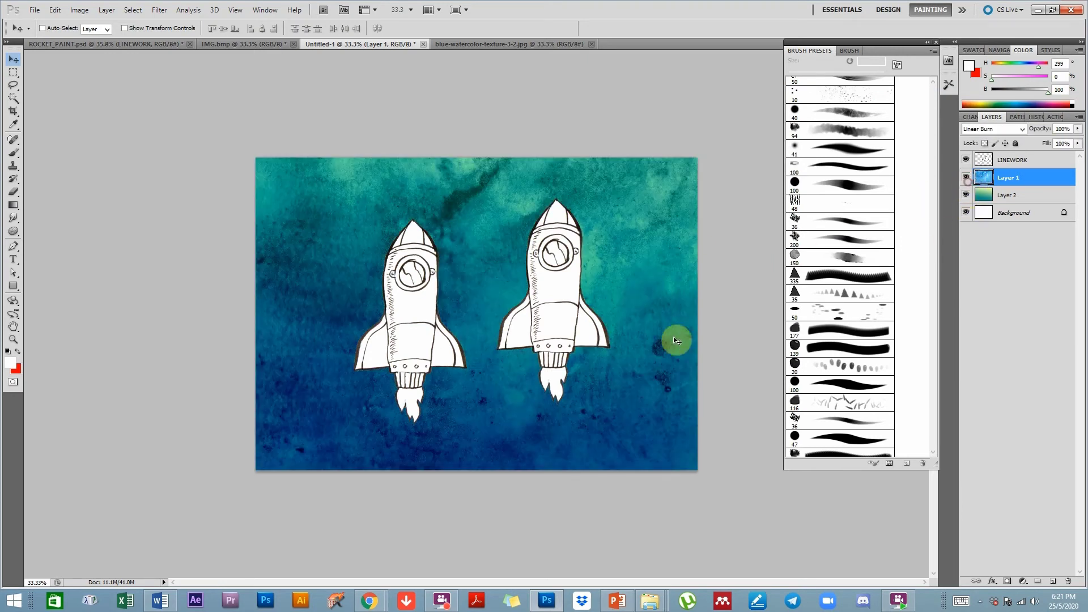
pyautogui.click(1001, 198)
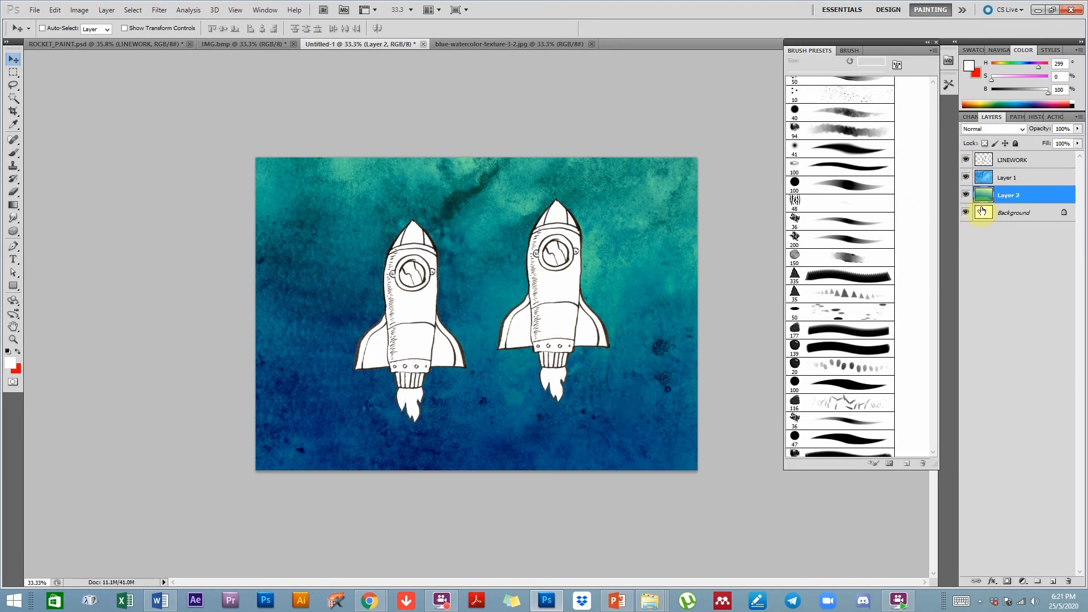
pyautogui.click(1005, 180)
# With the gradient layer active, choose the 94 px textured brush preset and enlarge the brush to 900 px.
pyautogui.click(1000, 197)
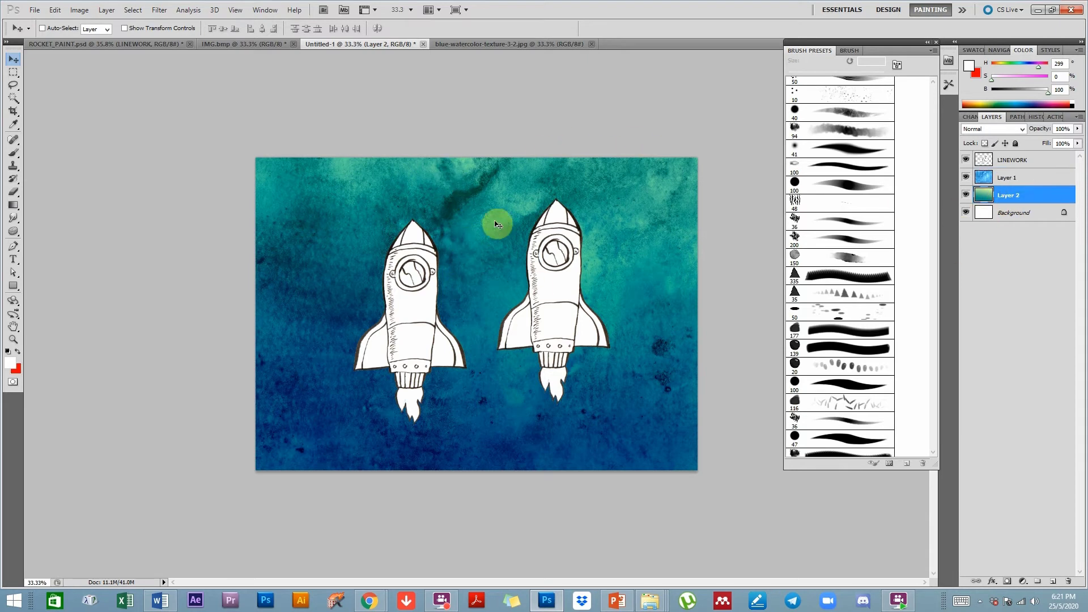
pyautogui.press('b')
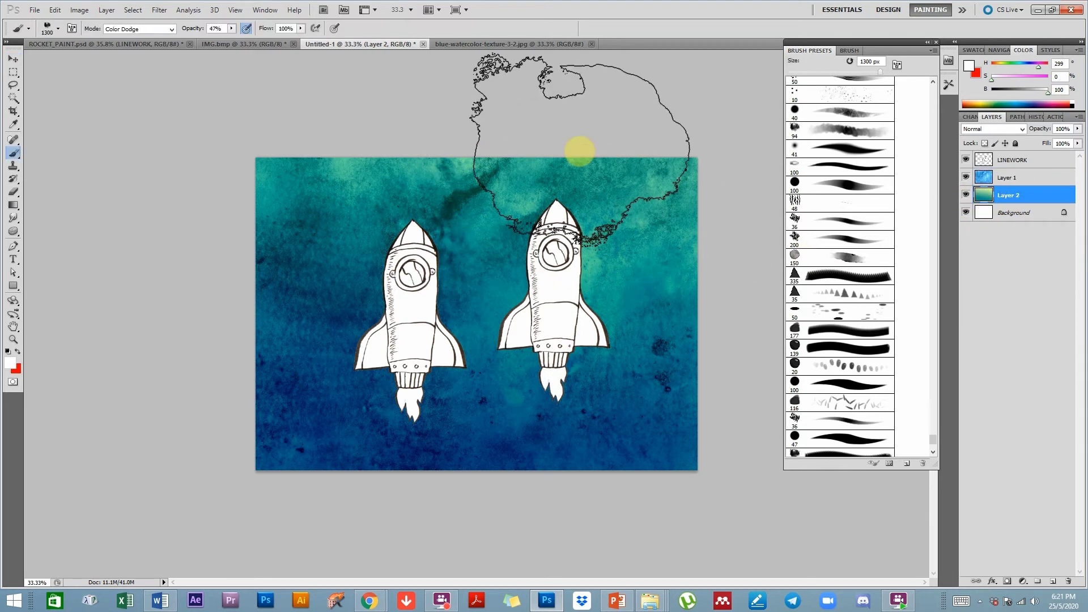
pyautogui.click(822, 132)
pyautogui.click(844, 131)
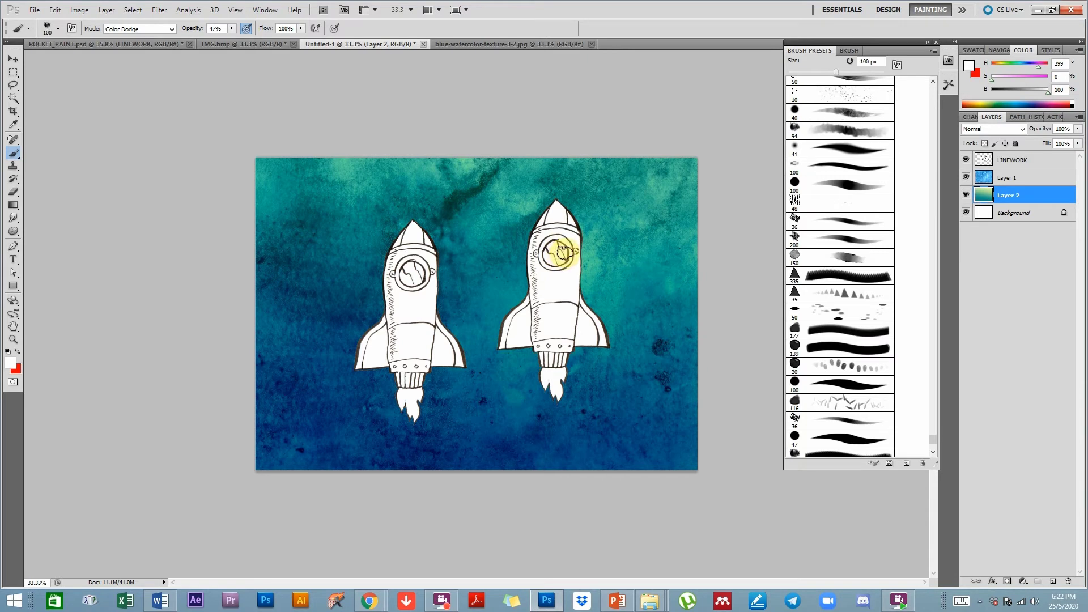
pyautogui.press(']')
pyautogui.press(']')
pyautogui.press(']')
pyautogui.press(']')
pyautogui.press(']')
pyautogui.press(']')
# Try a white Color Dodge brush stroke on the gradient layer between the two rockets, and undo it.
pyautogui.moveTo(435, 289)
pyautogui.mouseDown()
pyautogui.moveTo(474, 263)
pyautogui.moveTo(527, 146)
pyautogui.moveTo(493, 199)
pyautogui.moveTo(501, 231)
pyautogui.mouseUp()
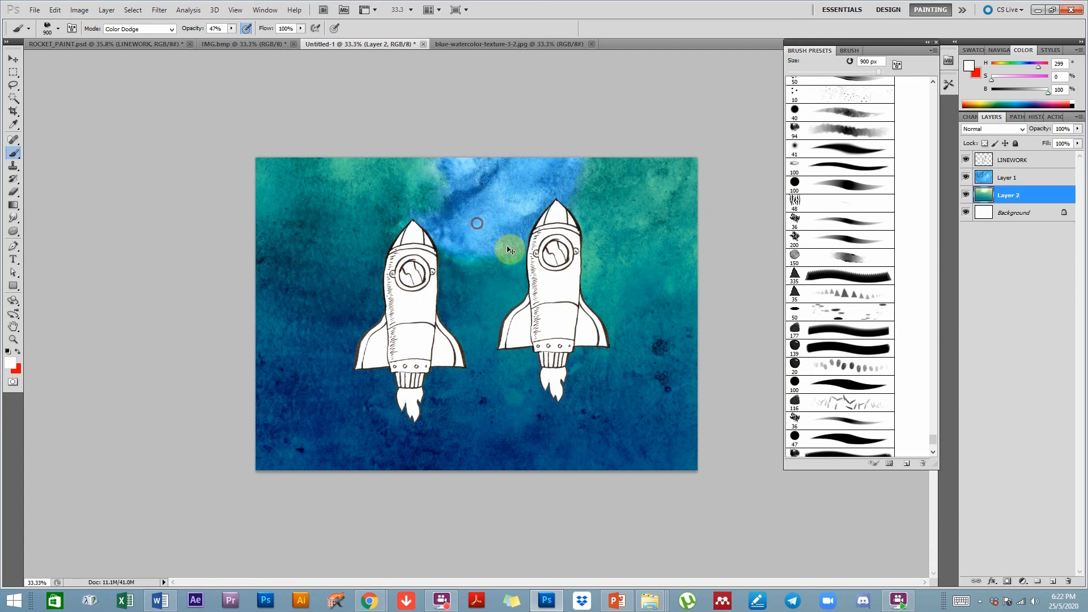
pyautogui.hotkey('ctrl', 'z')
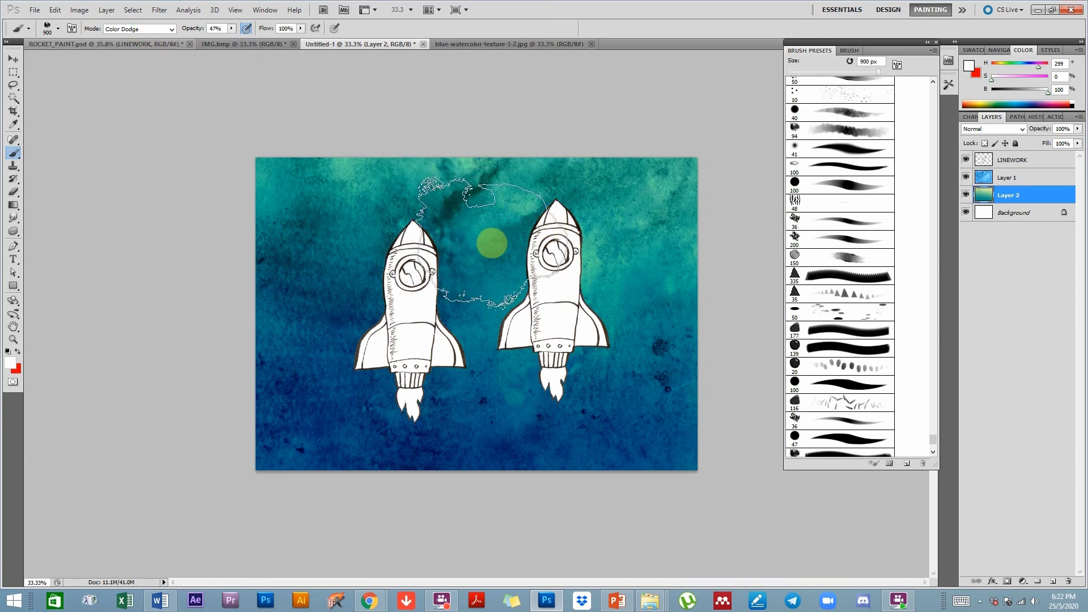
# Hide the watercolour texture layer and set the brush's painting mode to Multiply.
pyautogui.click(966, 181)
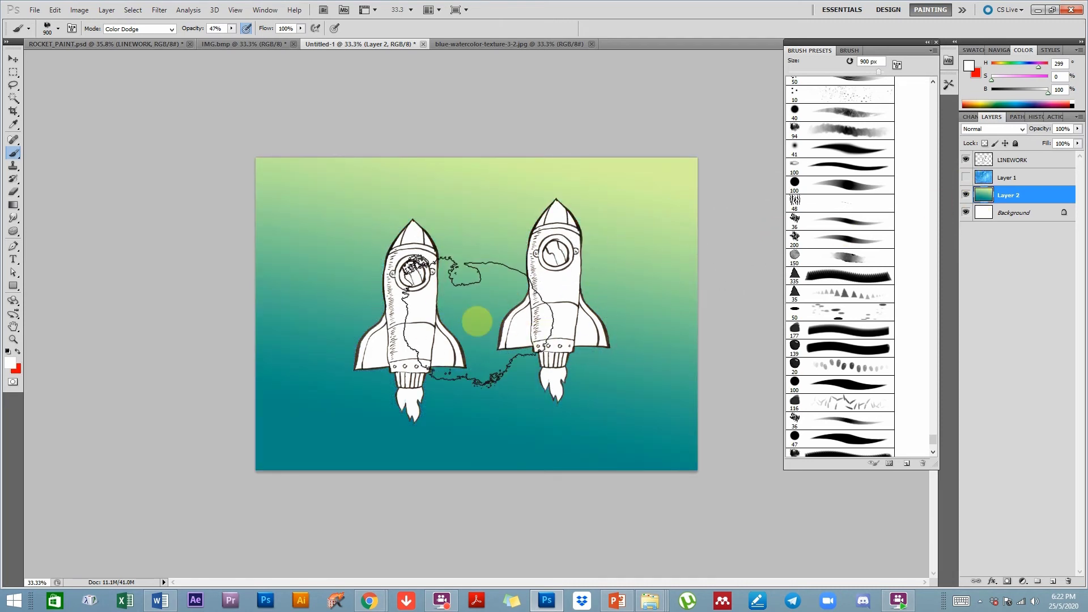
pyautogui.click(127, 30)
pyautogui.click(128, 93)
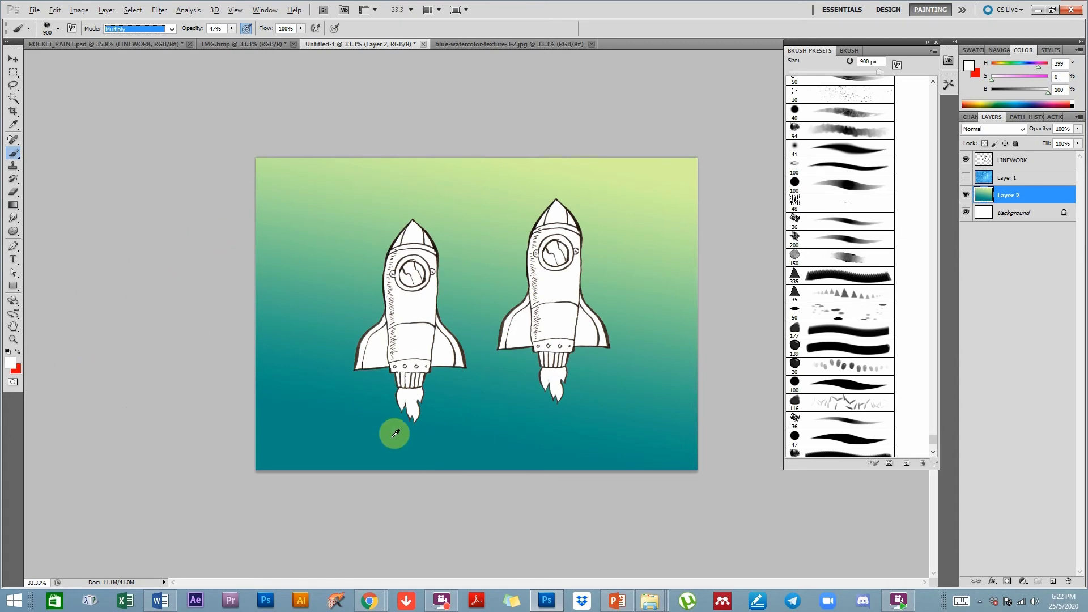
# Sample the teal from the gradient's lower part and paint broad, soft strokes over the light upper area behind the rockets.
pyautogui.keyDown('alt'); pyautogui.click(329, 450); pyautogui.keyUp('alt')
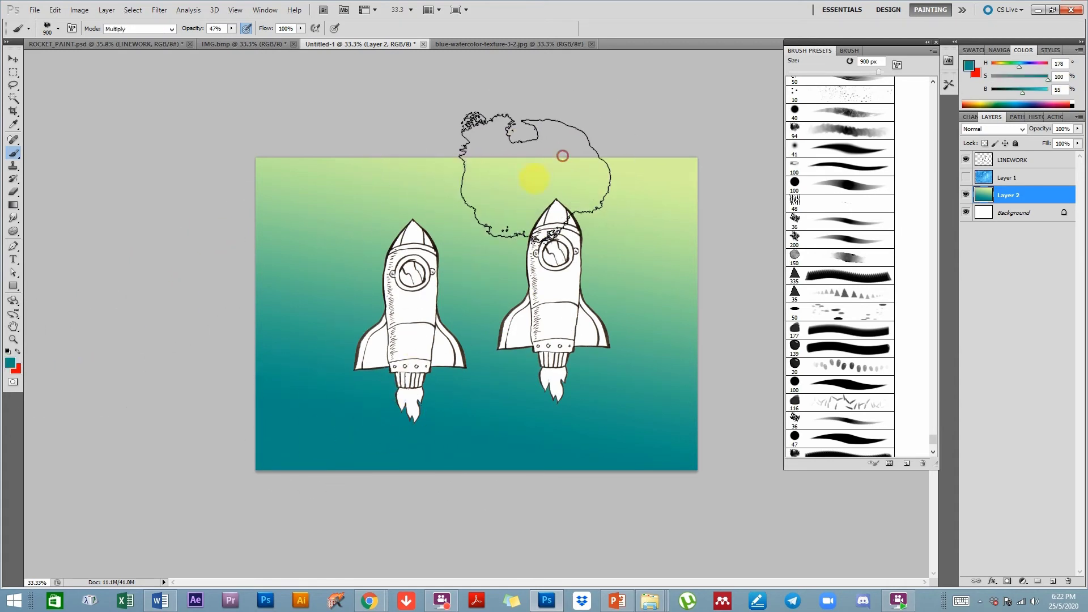
pyautogui.moveTo(550, 165); pyautogui.dragTo(573, 184)
pyautogui.moveTo(474, 170)
pyautogui.mouseDown()
pyautogui.moveTo(591, 148)
pyautogui.moveTo(381, 170)
pyautogui.mouseUp()
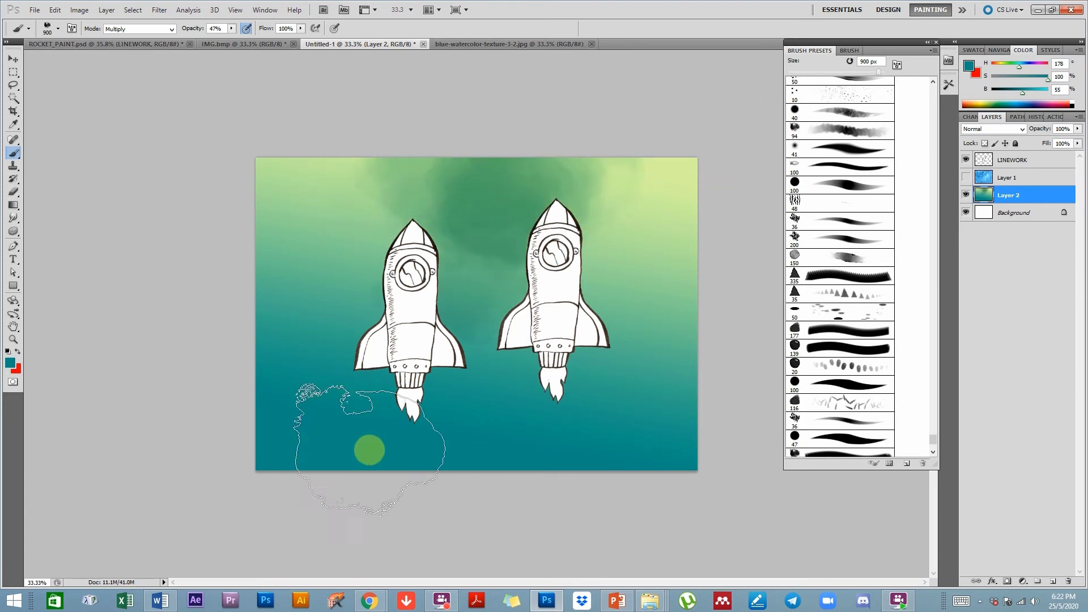
# Resample the teal from the gradient's lower part and paint broad Multiply strokes behind the rocket tips and along the bottom of the gradient layer.
pyautogui.keyDown('alt'); pyautogui.click(322, 444); pyautogui.keyUp('alt')
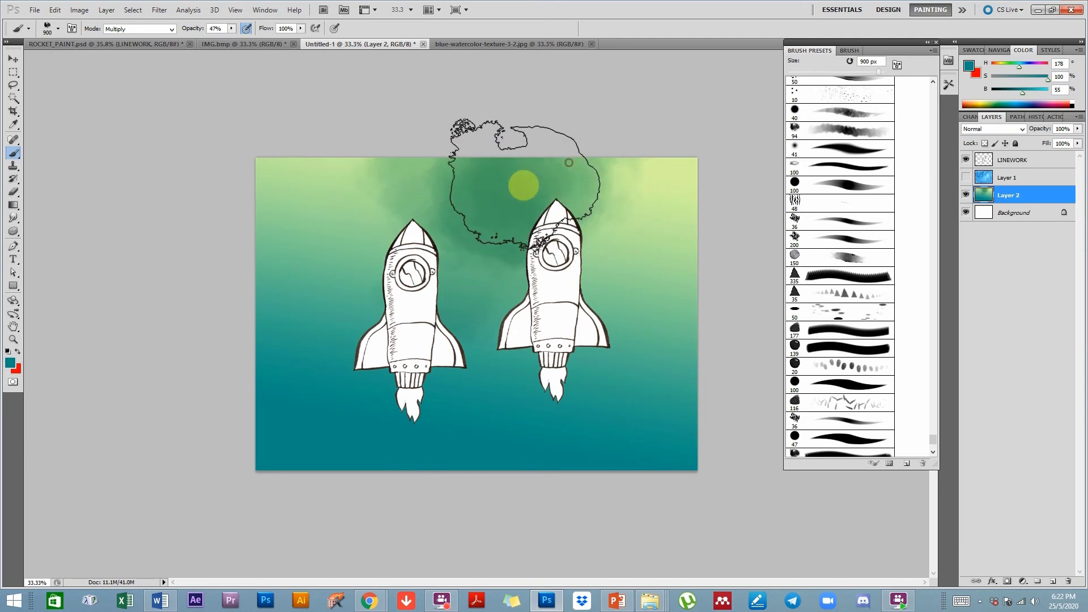
pyautogui.moveTo(525, 183)
pyautogui.mouseDown()
pyautogui.moveTo(438, 248)
pyautogui.moveTo(447, 272)
pyautogui.mouseUp()
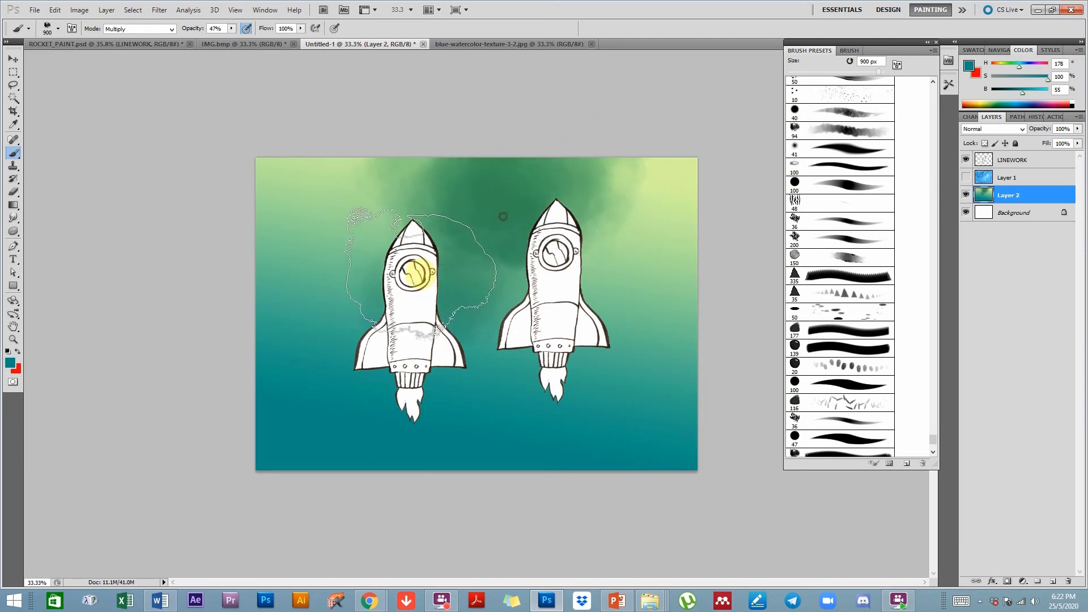
pyautogui.moveTo(459, 174); pyautogui.dragTo(404, 143)
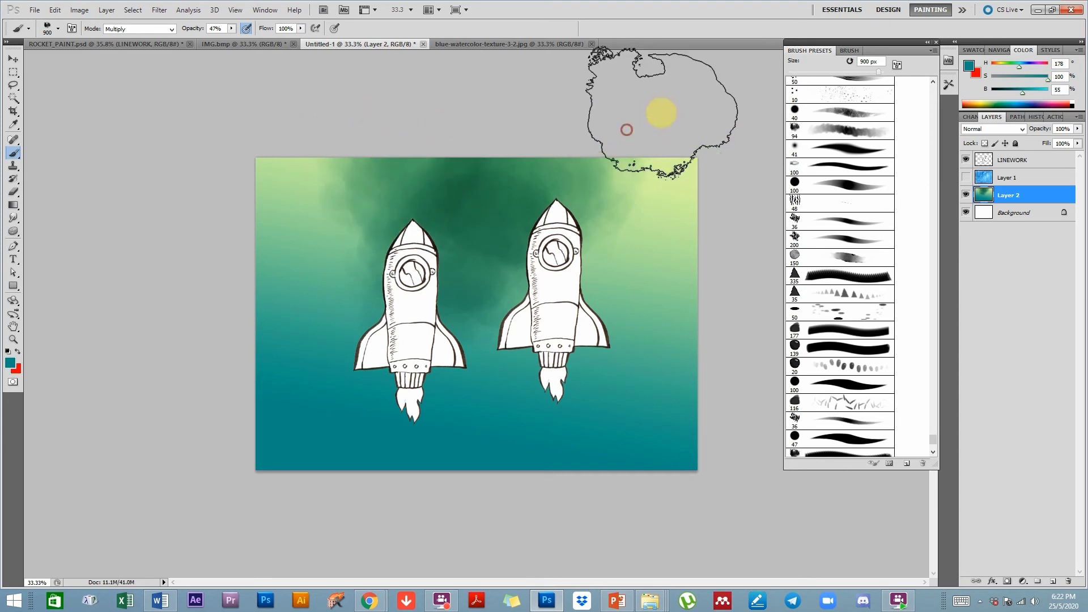
pyautogui.moveTo(627, 148); pyautogui.dragTo(615, 150)
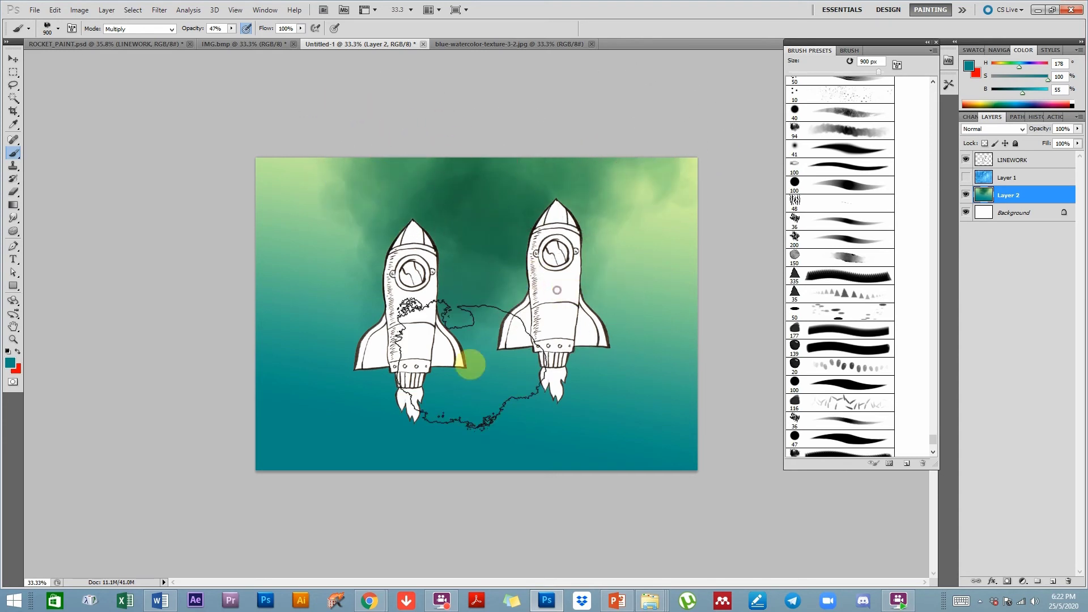
pyautogui.moveTo(403, 456); pyautogui.dragTo(546, 450)
pyautogui.moveTo(347, 478); pyautogui.dragTo(543, 467)
pyautogui.click(137, 30)
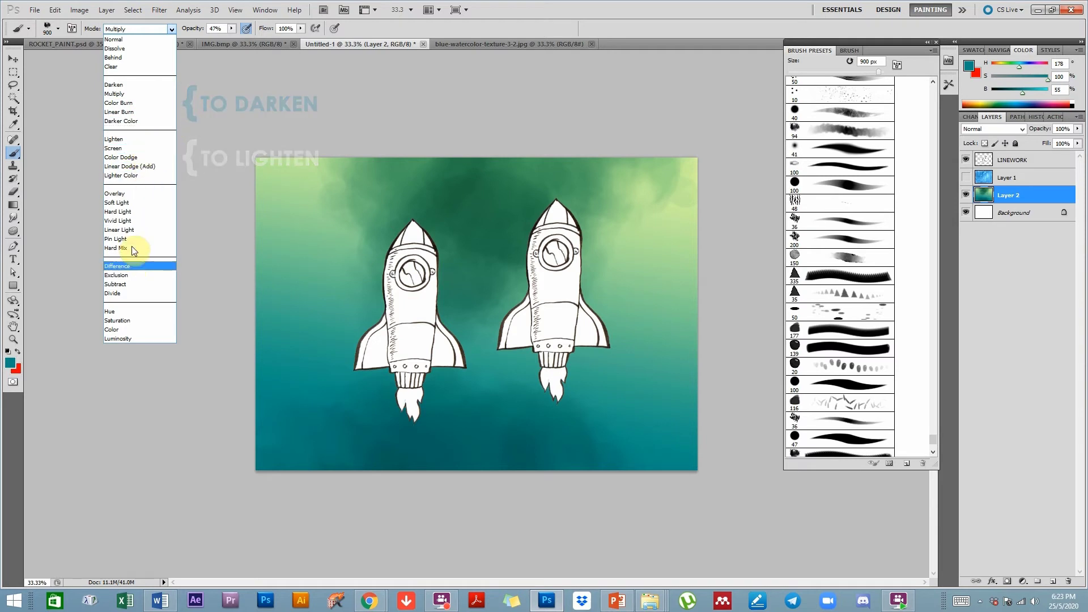
pyautogui.click(490, 121)
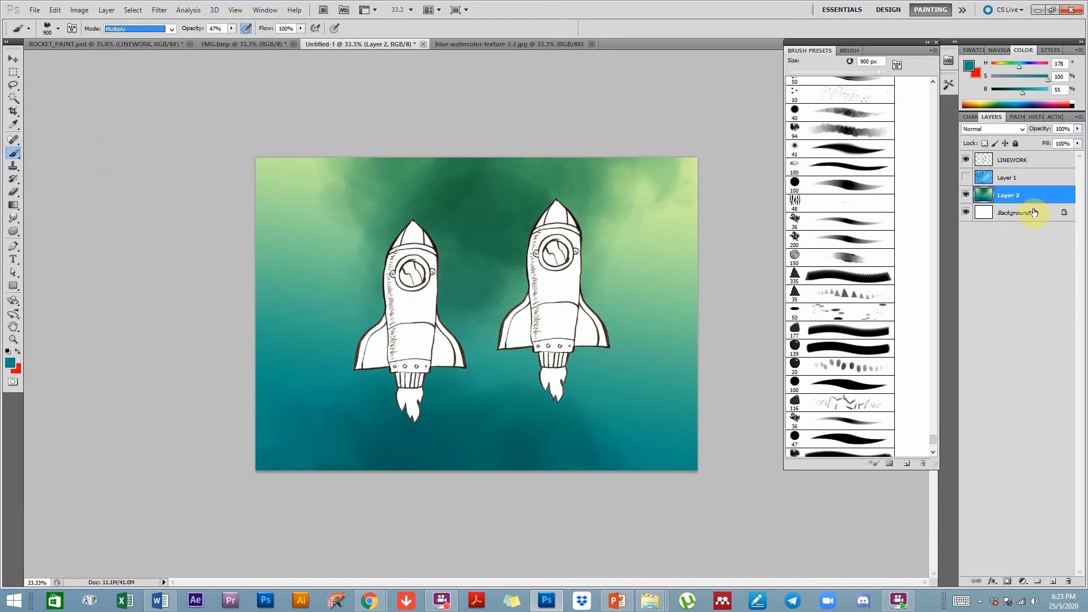
# With the watercolour texture hidden, sample the light green from the gradient's upper right, then restore the texture and reselect the gradient layer.
pyautogui.click(967, 178)
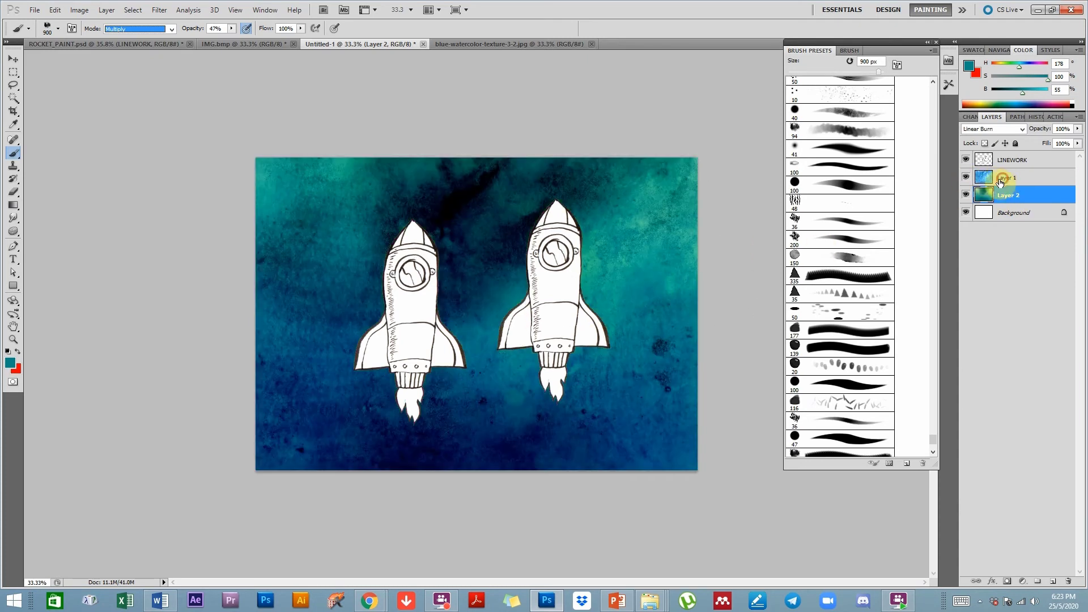
pyautogui.click(1001, 179)
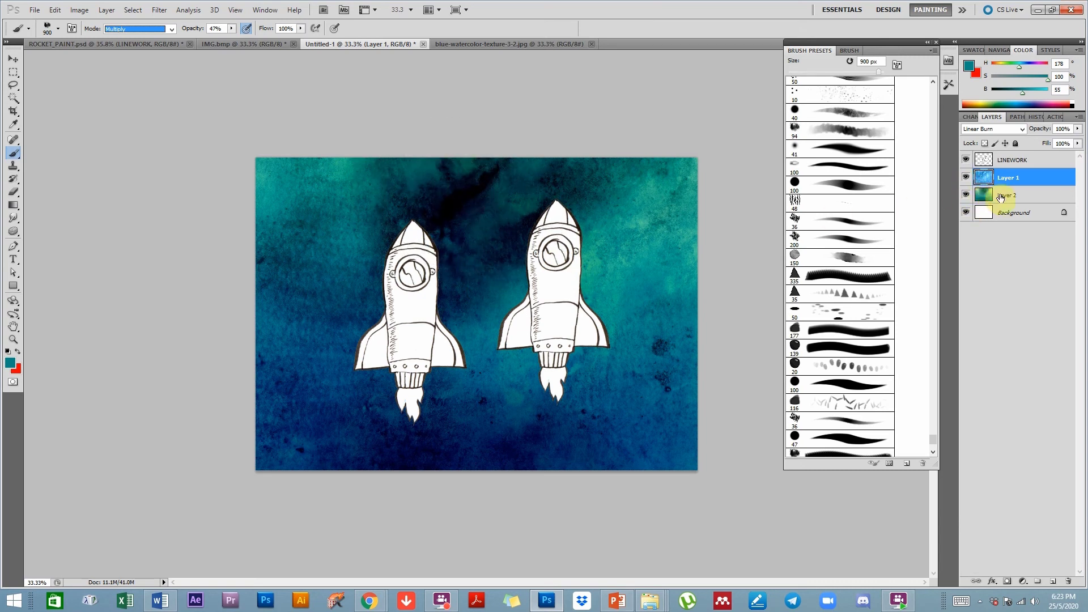
pyautogui.click(966, 177)
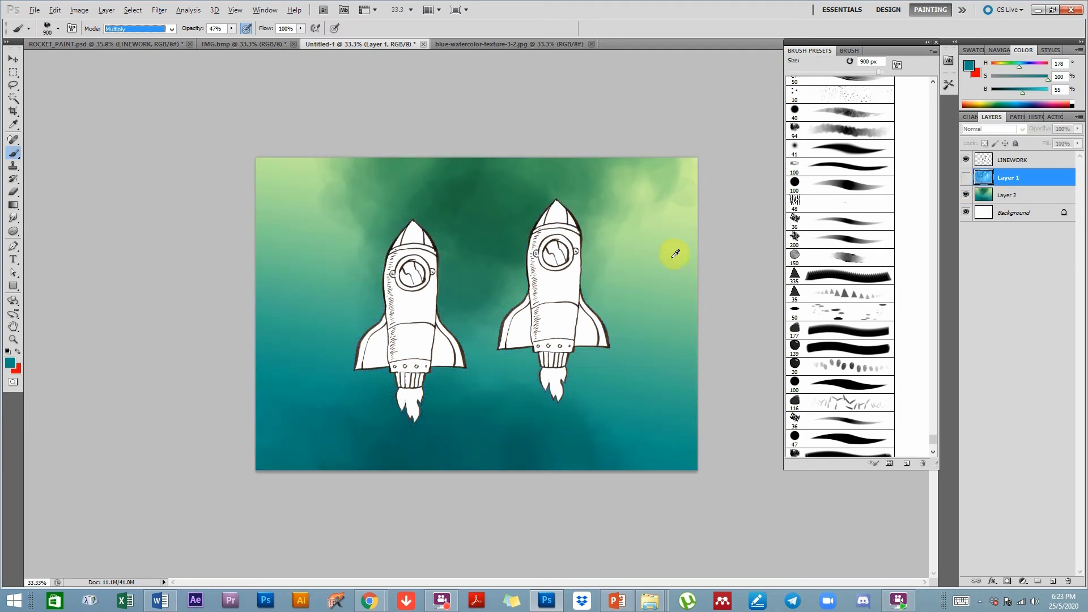
pyautogui.keyDown('alt'); pyautogui.click(677, 213); pyautogui.keyUp('alt')
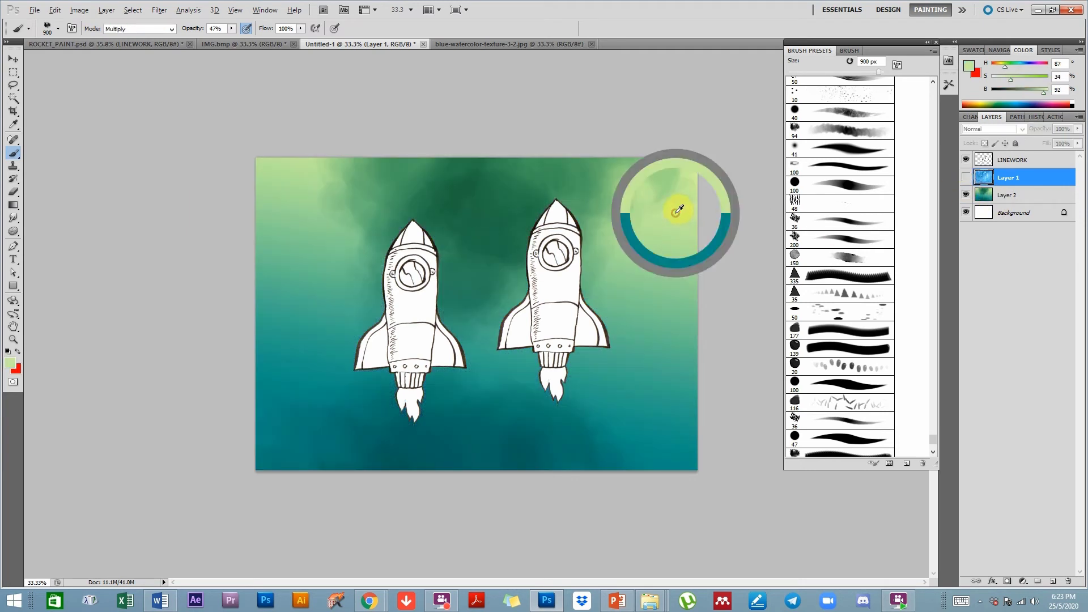
pyautogui.click(965, 179)
pyautogui.click(1003, 195)
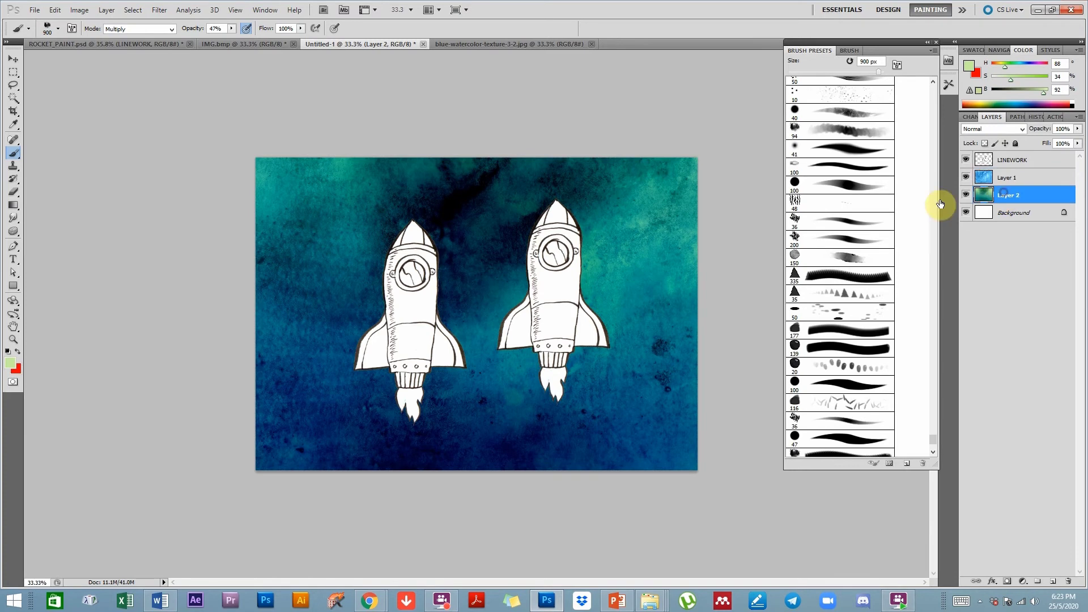
# Set the brush's painting mode to Normal and lighten the dark patch between and above the rockets with the light green.
pyautogui.click(132, 28)
pyautogui.click(128, 38)
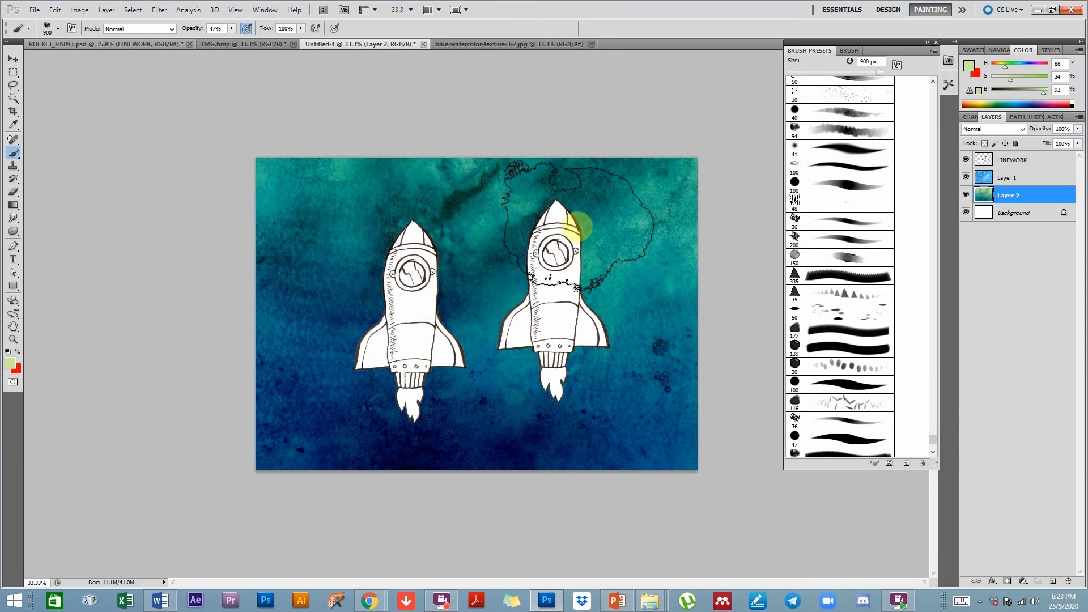
pyautogui.click(155, 29)
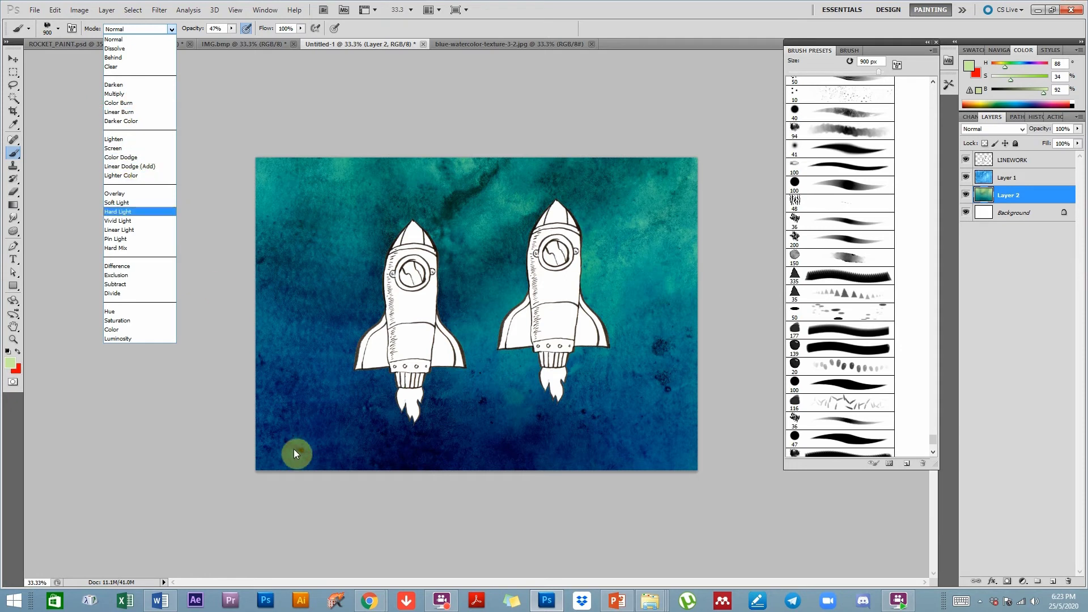
pyautogui.click(368, 535)
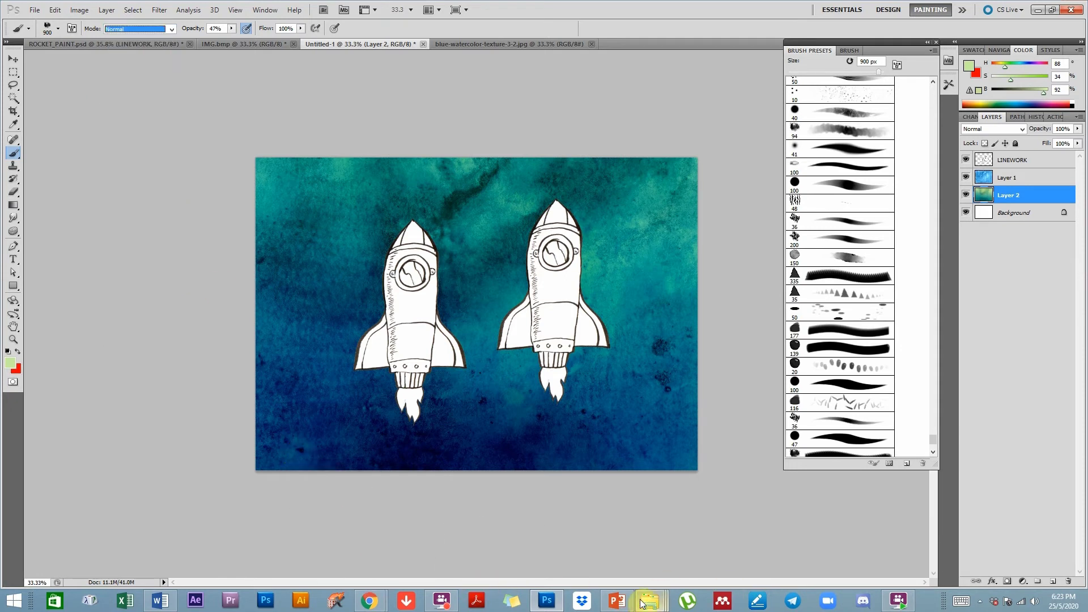
# Switch to PowerPoint and view the first slide of the dodge and burn presentation.
pyautogui.click(617, 600)
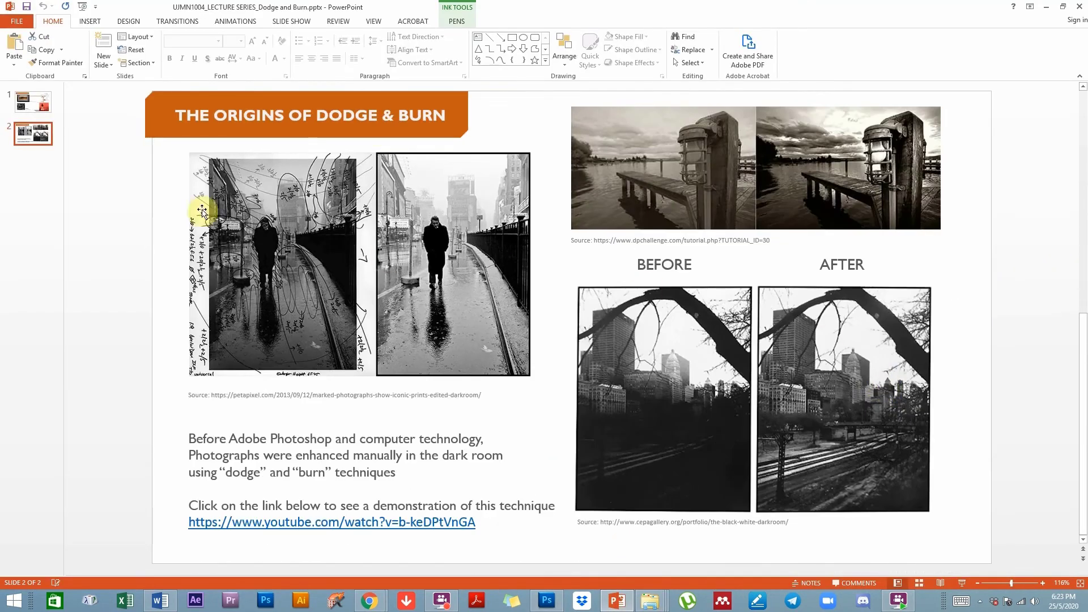
pyautogui.click(35, 102)
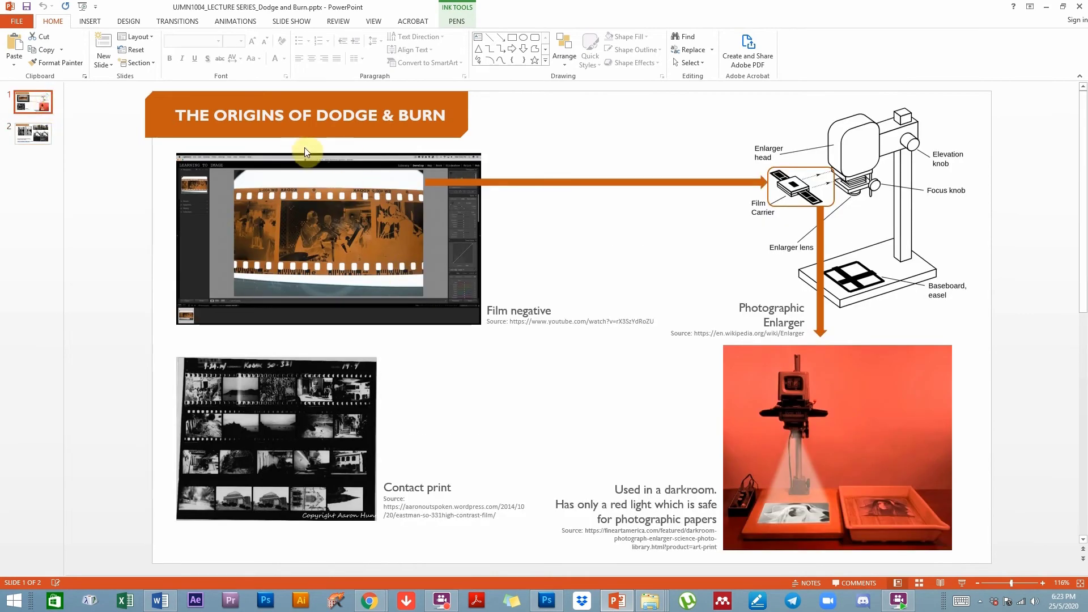
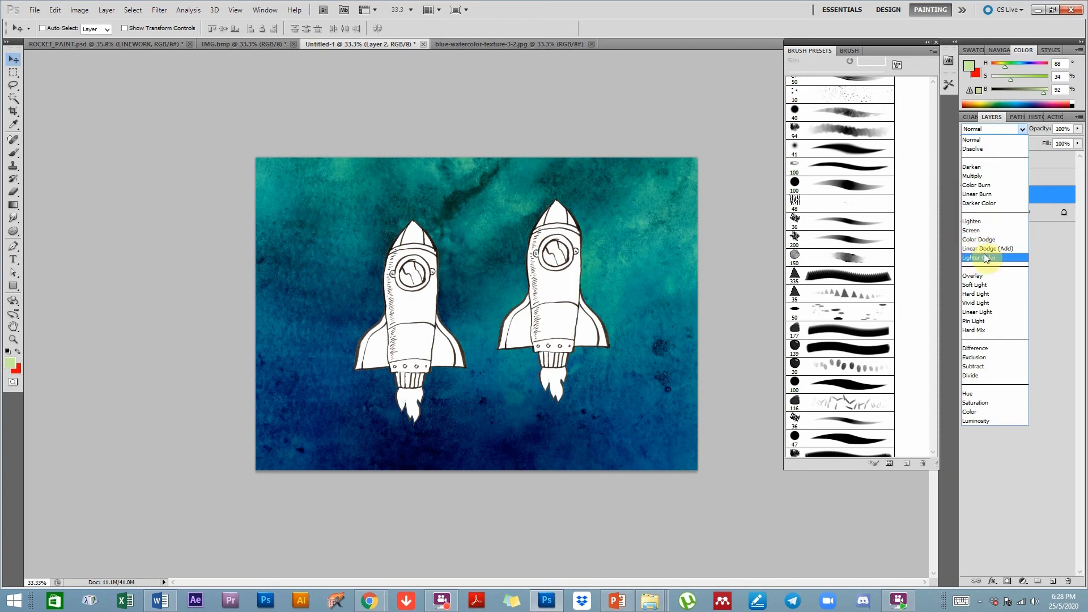
# Try the Lighten, Screen and Color Dodge blend modes on the watercolour texture layer, comparing with the texture hidden and shown.
pyautogui.click(1056, 239)
pyautogui.click(1002, 178)
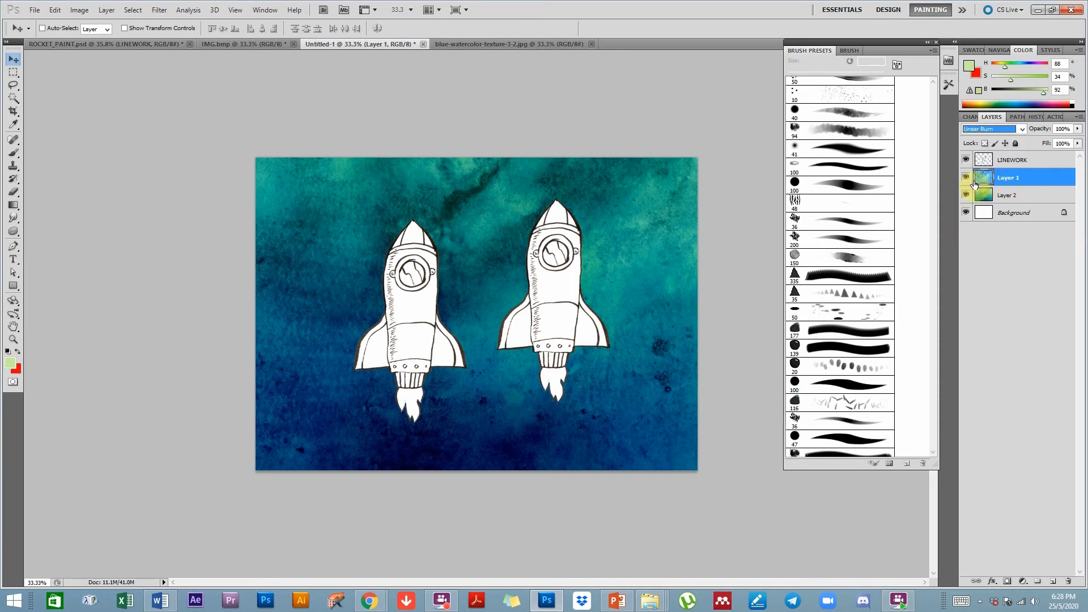
pyautogui.click(986, 130)
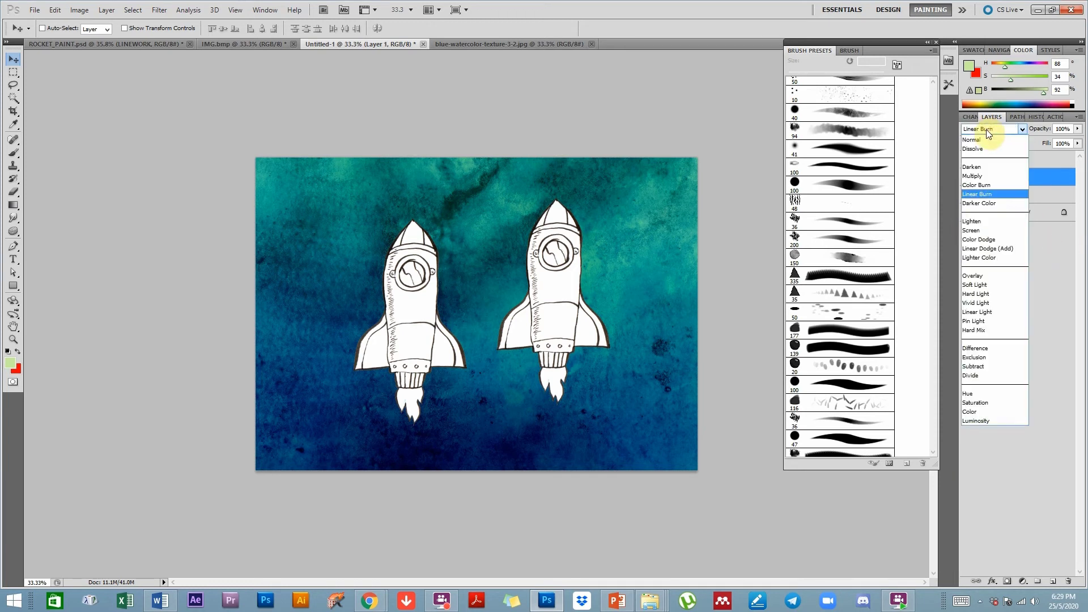
pyautogui.click(975, 222)
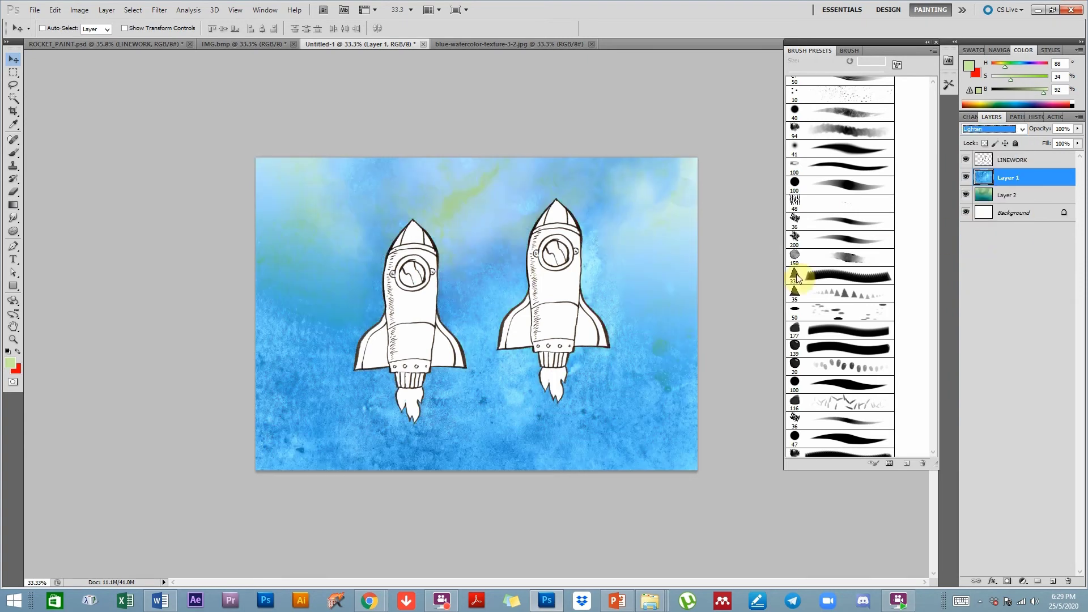
pyautogui.click(991, 130)
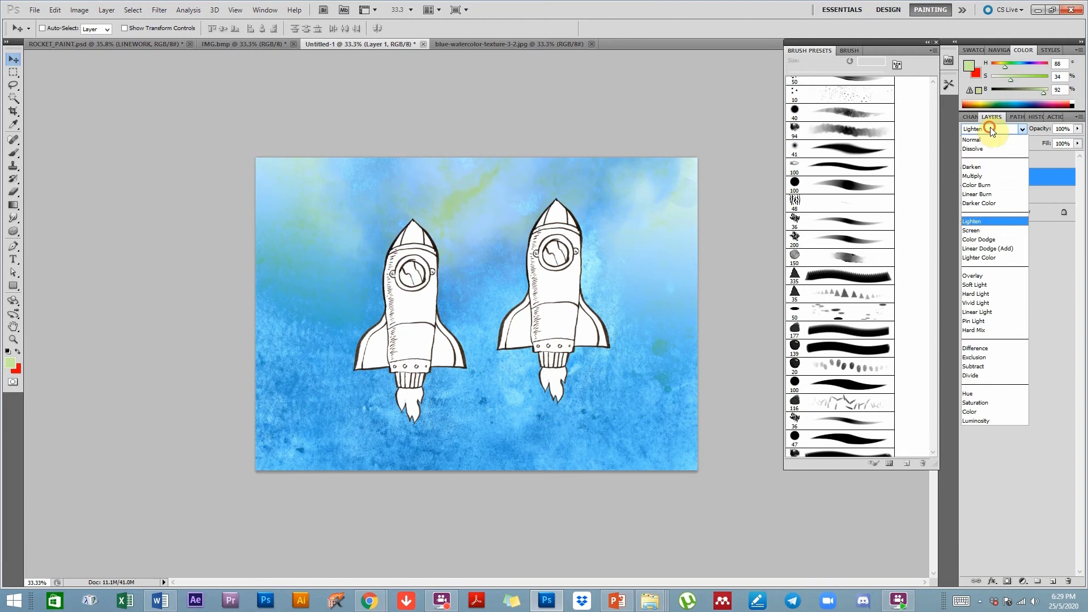
pyautogui.click(991, 230)
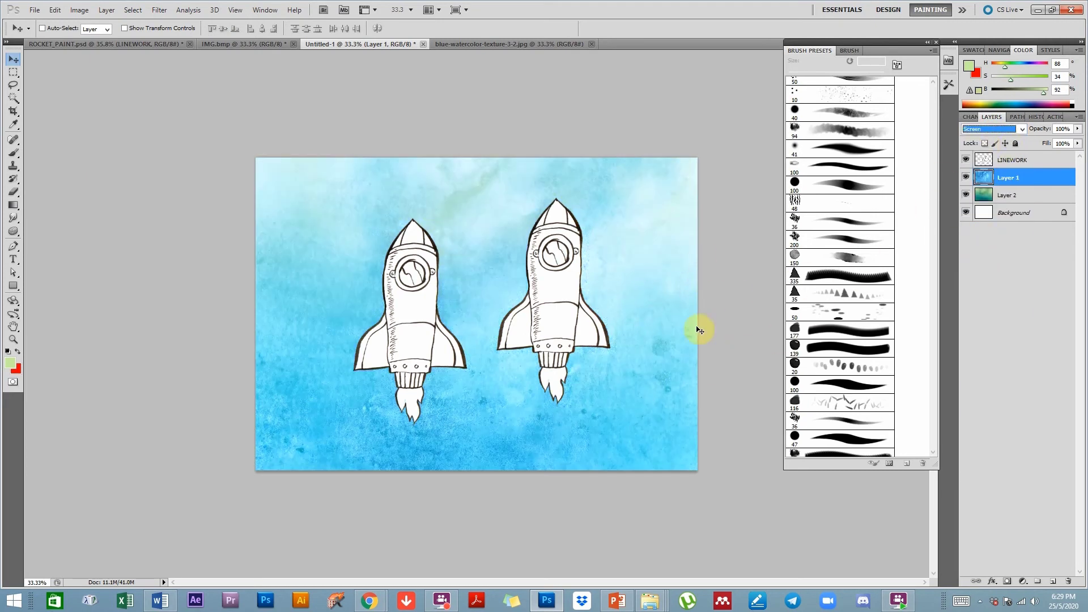
pyautogui.click(967, 180)
pyautogui.click(967, 183)
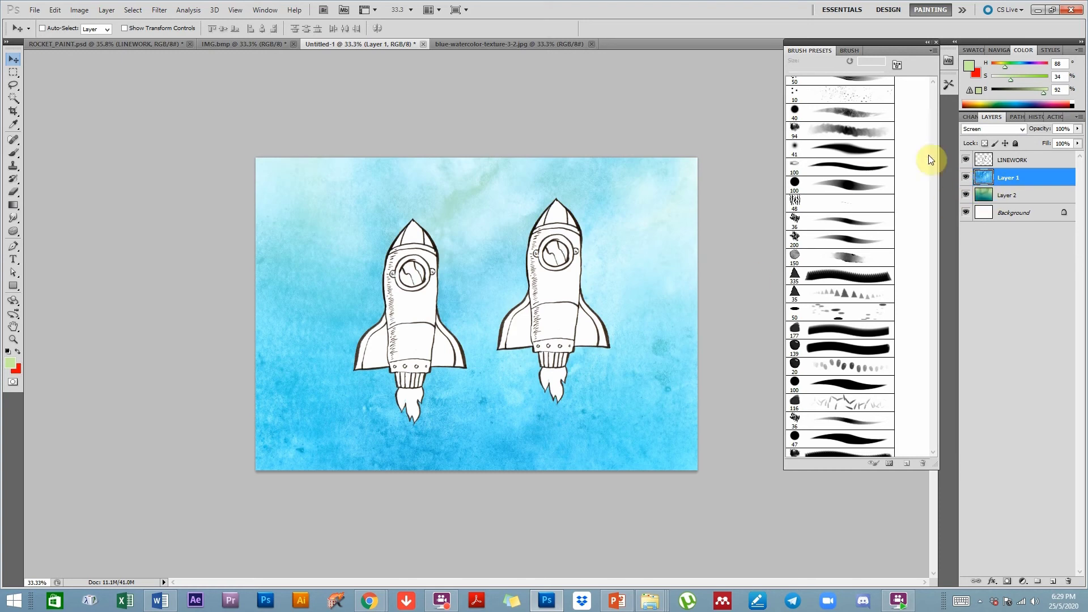
pyautogui.click(998, 130)
pyautogui.click(990, 243)
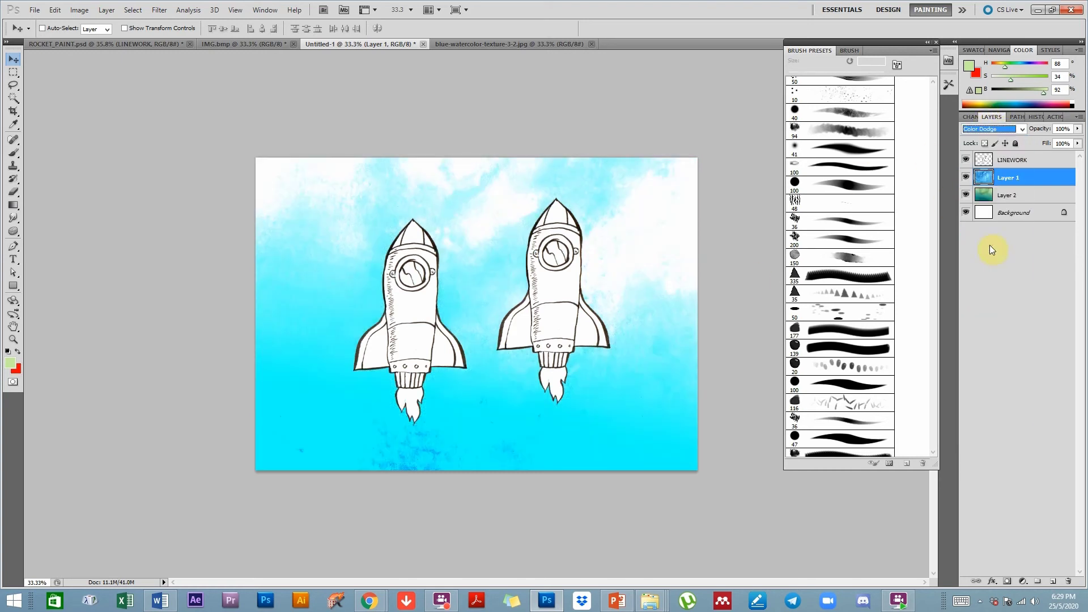
# Try Darken and Color Burn on the watercolour texture layer, and settle on Multiply as its blend mode.
pyautogui.click(986, 130)
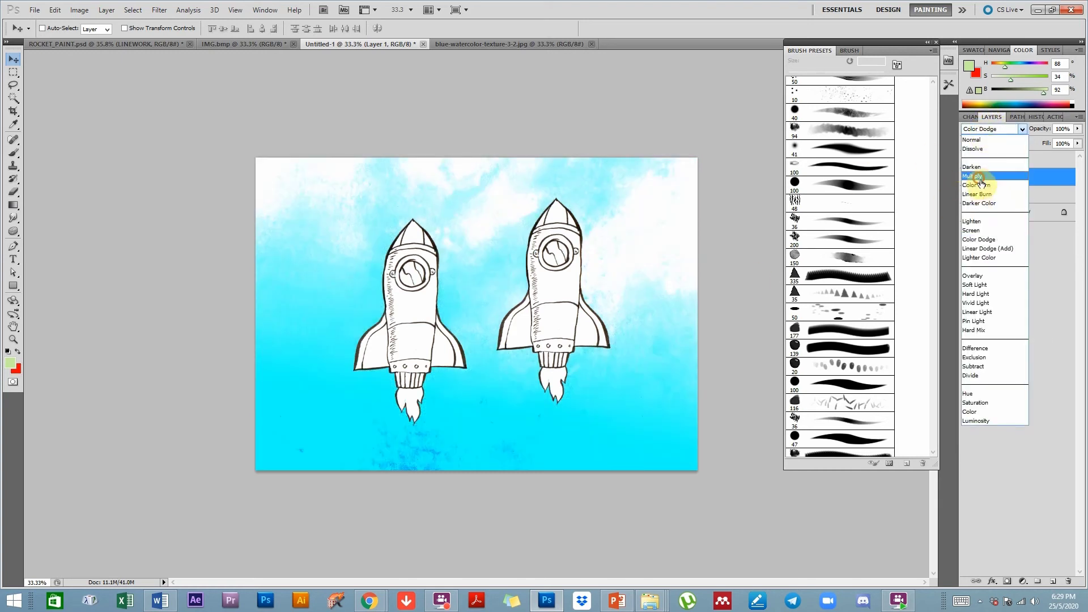
pyautogui.click(985, 168)
pyautogui.click(986, 130)
pyautogui.click(979, 183)
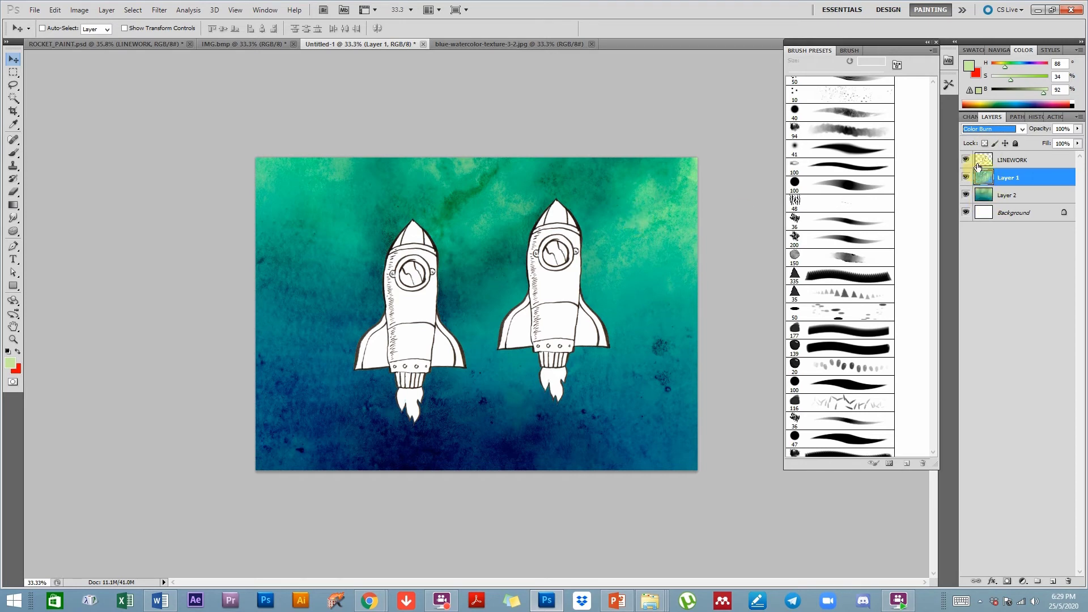
pyautogui.click(984, 129)
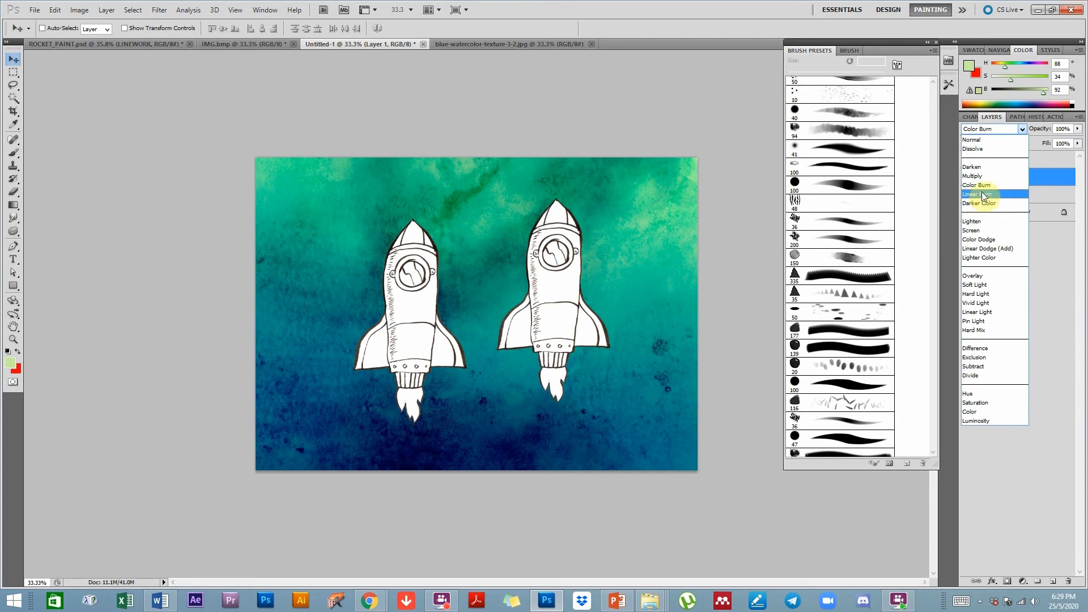
pyautogui.click(976, 177)
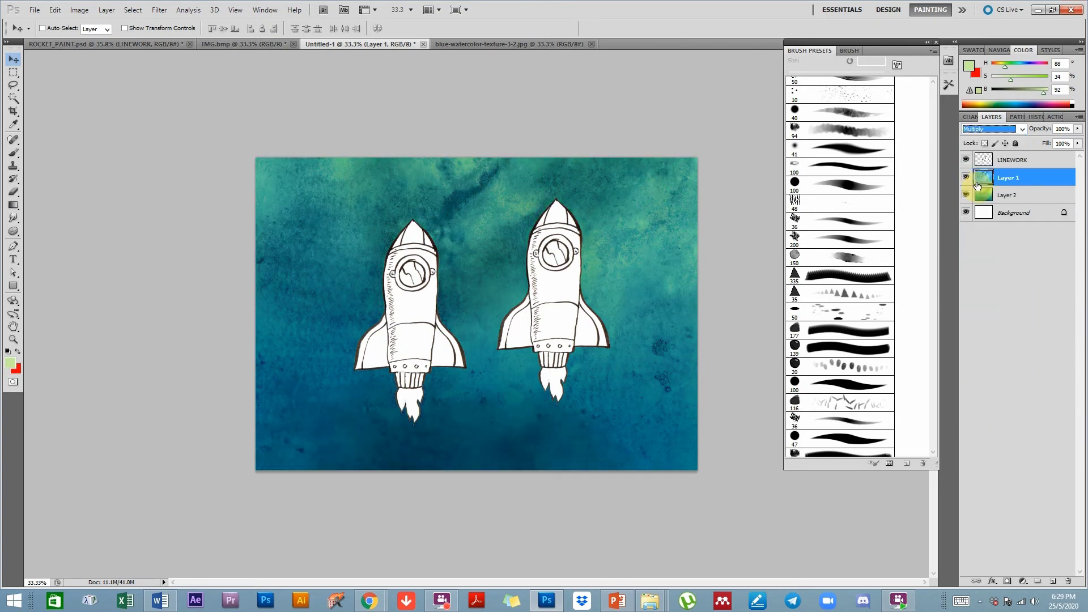
# Slightly lower the brightness of the gradient layer with a Brightness/Contrast adjustment.
pyautogui.click(1000, 200)
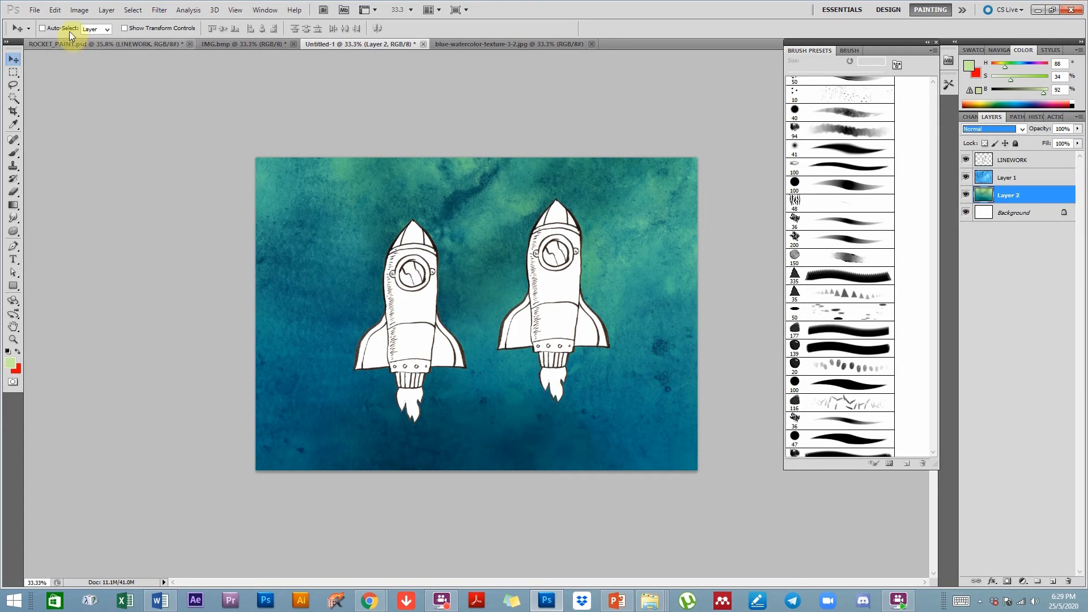
pyautogui.click(79, 10)
pyautogui.moveTo(123, 38)
pyautogui.click(265, 38)
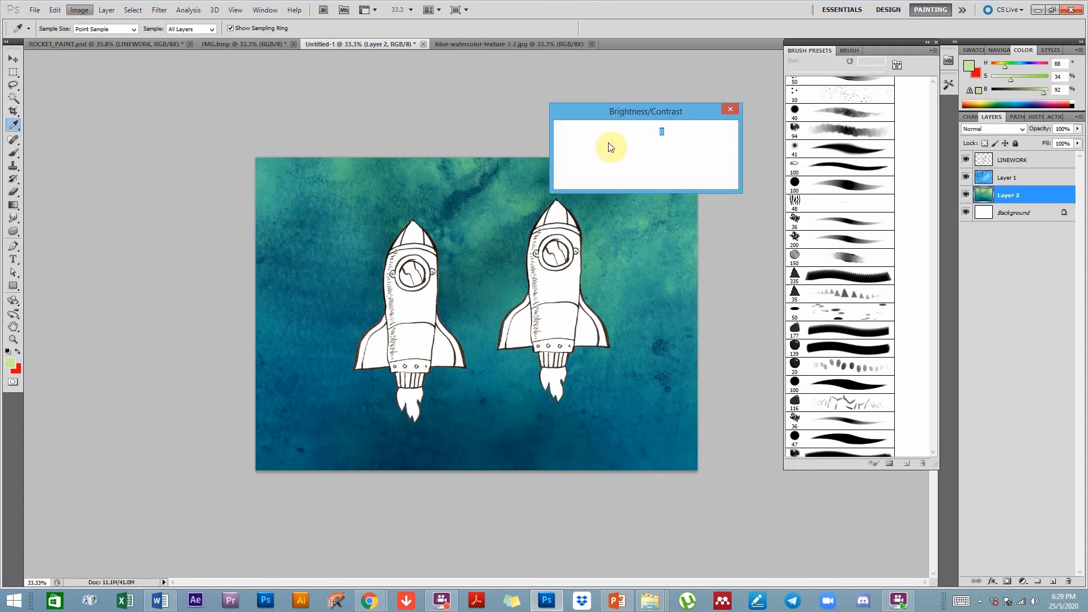
pyautogui.moveTo(617, 144); pyautogui.dragTo(607, 142)
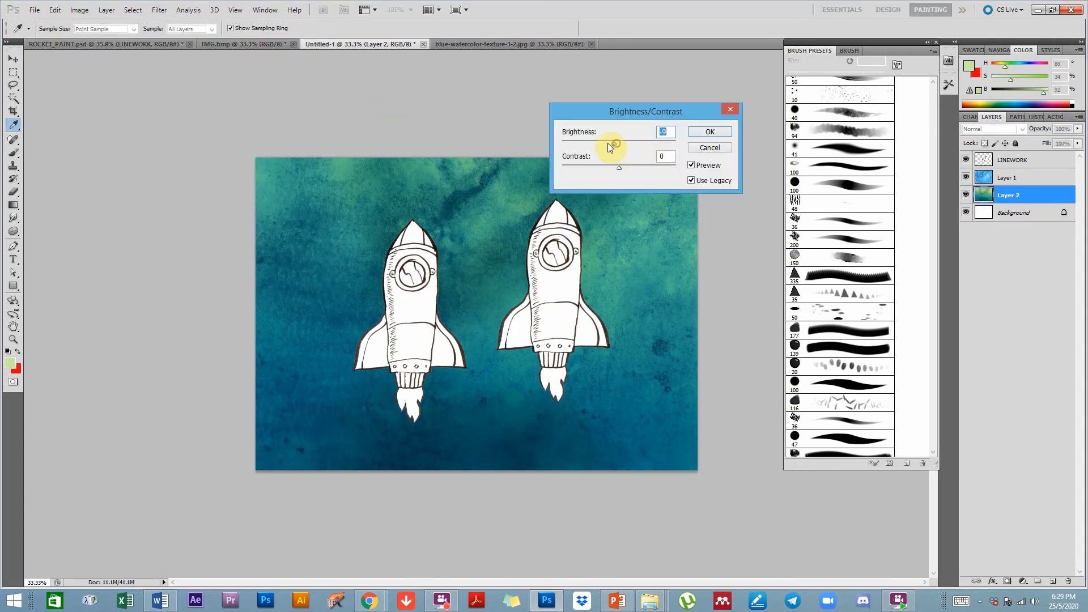
pyautogui.click(708, 132)
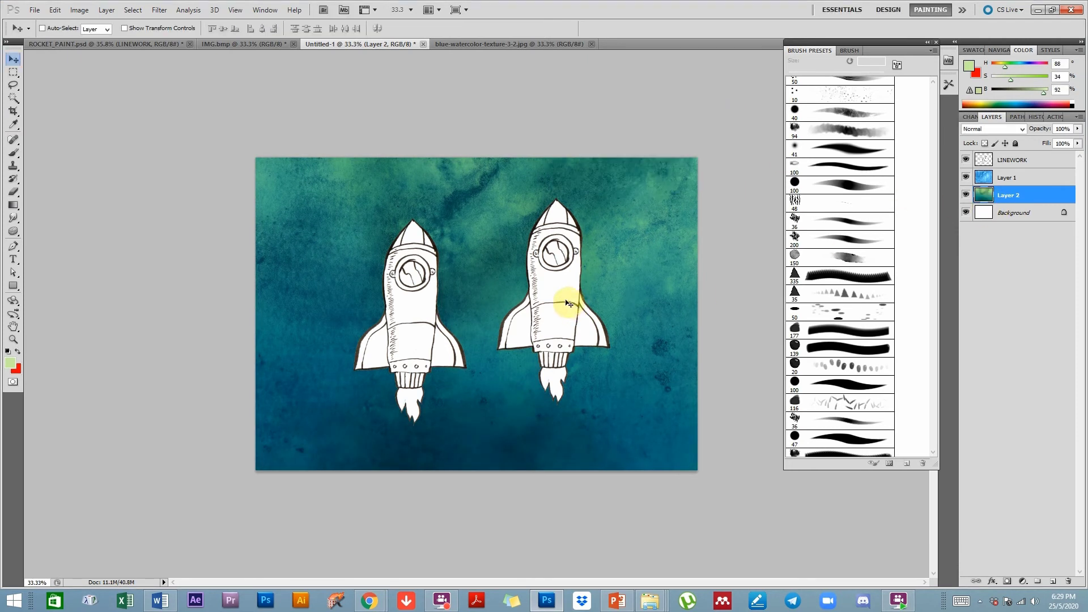
# Darken areas of the gradient layer with a Multiply brush at 17% opacity, using dark teal sampled from its lower part.
pyautogui.press('b')
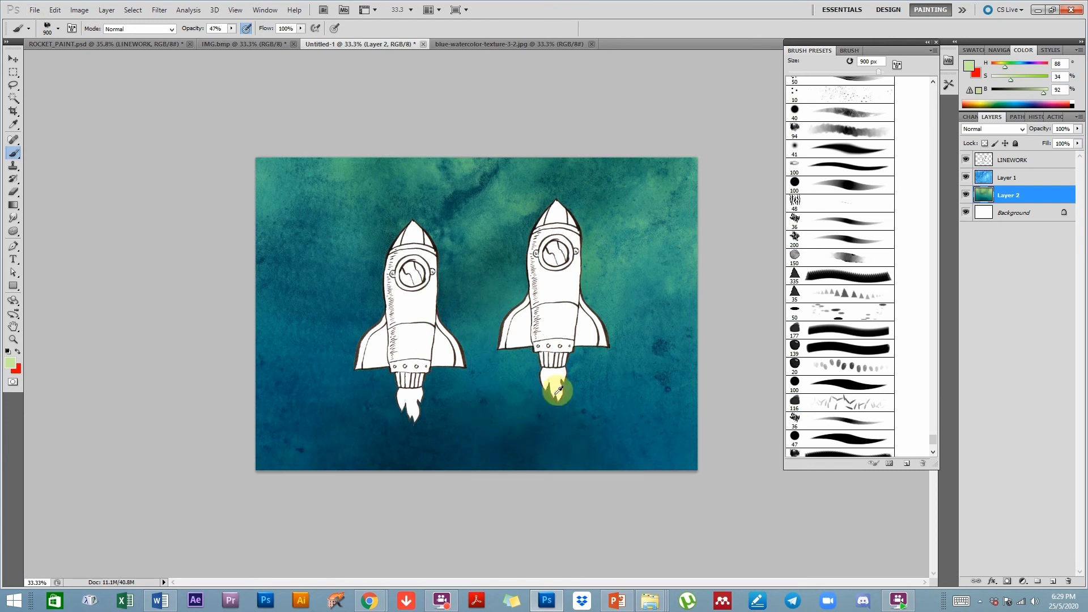
pyautogui.click(965, 177)
pyautogui.keyDown('alt'); pyautogui.click(478, 445); pyautogui.keyUp('alt')
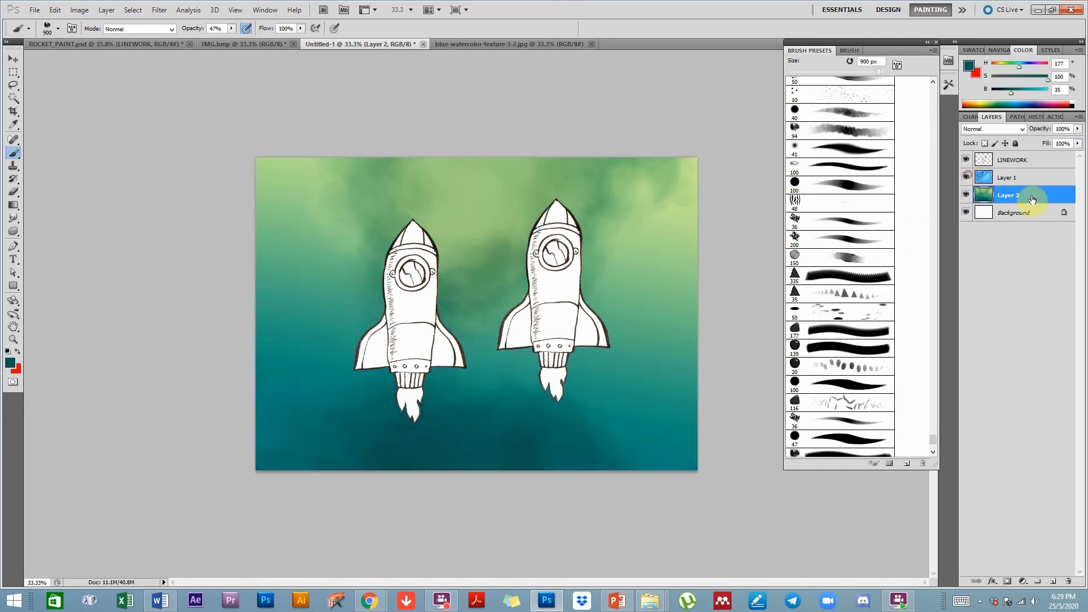
pyautogui.click(138, 29)
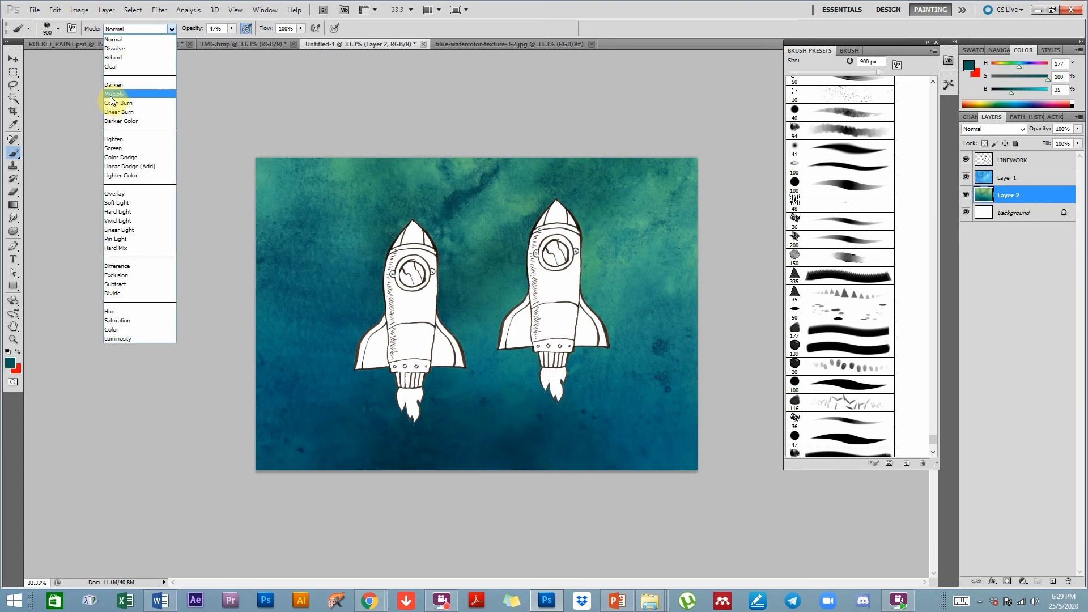
pyautogui.click(112, 94)
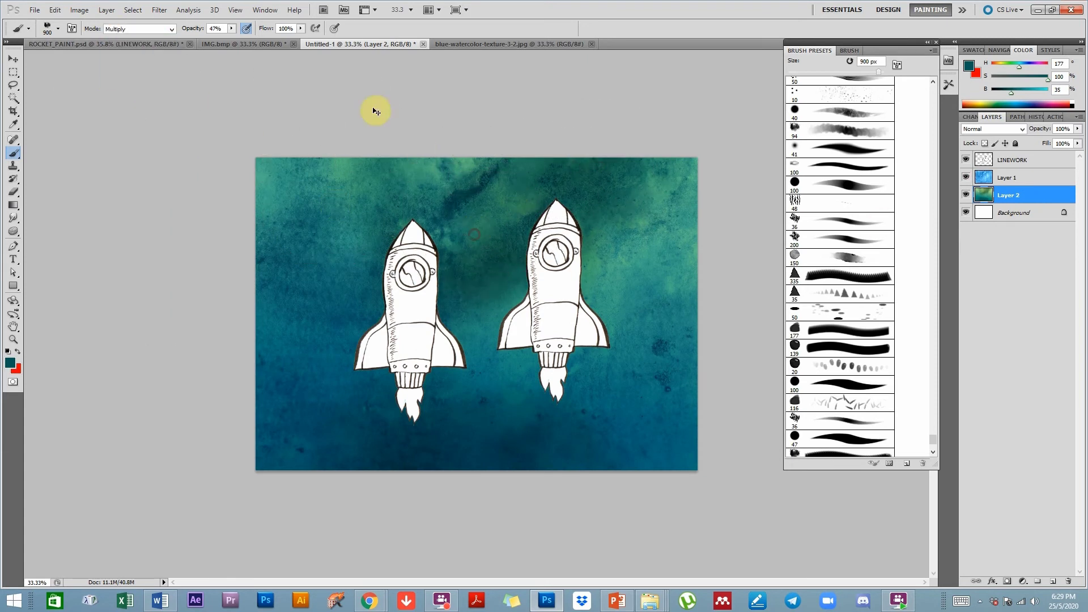
pyautogui.click(231, 28)
pyautogui.moveTo(215, 40); pyautogui.dragTo(213, 39)
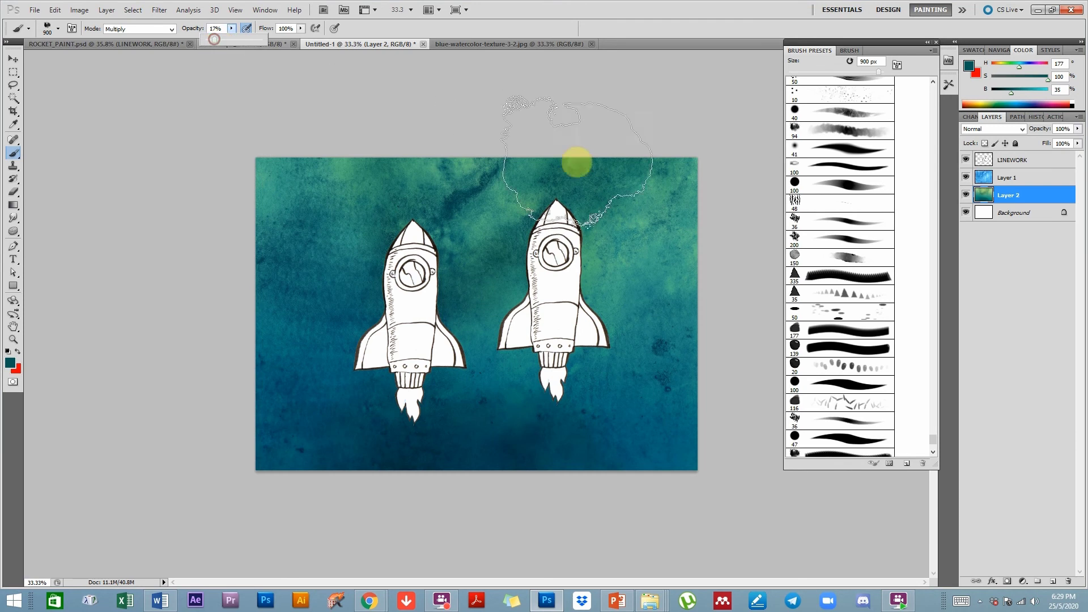
pyautogui.moveTo(480, 164)
pyautogui.mouseDown()
pyautogui.moveTo(439, 185)
pyautogui.moveTo(316, 161)
pyautogui.moveTo(289, 220)
pyautogui.moveTo(579, 132)
pyautogui.moveTo(376, 219)
pyautogui.moveTo(334, 203)
pyautogui.moveTo(254, 236)
pyautogui.moveTo(424, 405)
pyautogui.moveTo(400, 440)
pyautogui.moveTo(504, 402)
pyautogui.moveTo(315, 471)
pyautogui.moveTo(460, 428)
pyautogui.moveTo(617, 472)
pyautogui.moveTo(654, 465)
pyautogui.moveTo(679, 406)
pyautogui.moveTo(515, 436)
pyautogui.moveTo(518, 397)
pyautogui.moveTo(374, 458)
pyautogui.moveTo(293, 460)
pyautogui.moveTo(384, 387)
pyautogui.moveTo(302, 425)
pyautogui.moveTo(375, 397)
pyautogui.moveTo(659, 444)
pyautogui.moveTo(721, 409)
pyautogui.moveTo(588, 436)
pyautogui.moveTo(651, 462)
pyautogui.moveTo(497, 422)
pyautogui.moveTo(356, 434)
pyautogui.moveTo(287, 457)
pyautogui.moveTo(282, 441)
pyautogui.moveTo(477, 362)
pyautogui.moveTo(582, 403)
pyautogui.moveTo(686, 415)
pyautogui.moveTo(326, 449)
pyautogui.moveTo(260, 475)
pyautogui.moveTo(464, 447)
pyautogui.moveTo(501, 374)
pyautogui.moveTo(499, 353)
pyautogui.moveTo(696, 264)
pyautogui.moveTo(375, 427)
pyautogui.moveTo(356, 391)
pyautogui.moveTo(442, 385)
pyautogui.moveTo(681, 456)
pyautogui.moveTo(693, 161)
pyautogui.moveTo(442, 289)
pyautogui.moveTo(479, 459)
pyautogui.moveTo(696, 320)
pyautogui.moveTo(307, 334)
pyautogui.moveTo(749, 285)
pyautogui.moveTo(463, 355)
pyautogui.moveTo(229, 317)
pyautogui.moveTo(368, 324)
pyautogui.moveTo(744, 267)
pyautogui.mouseUp()
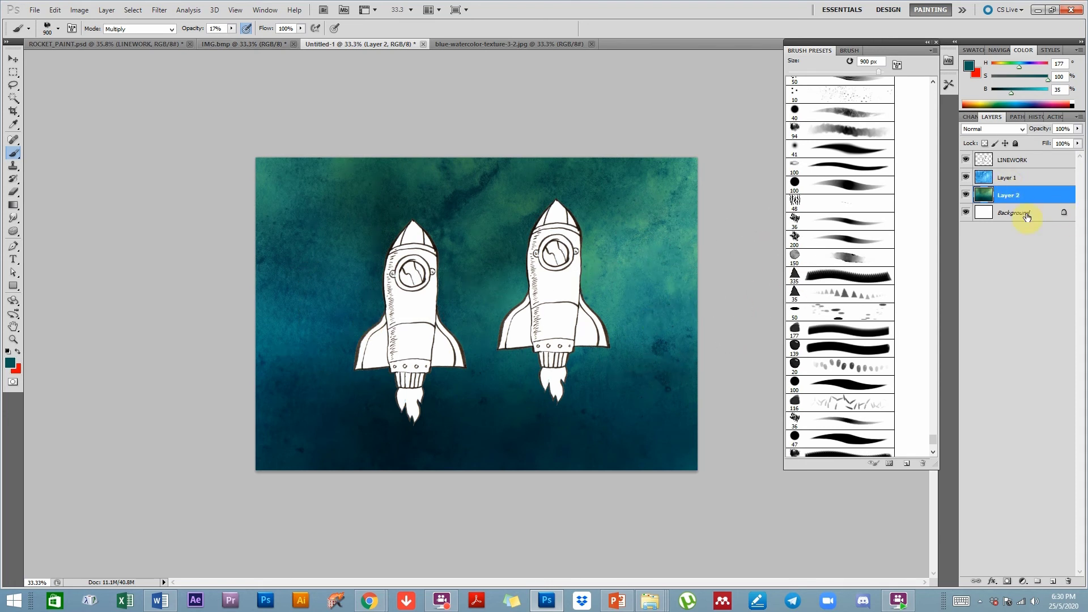
# Brush Color Dodge highlights onto the gradient layer's outer areas, using a sampled teal and a purple with hue 302 and brightness 80.
pyautogui.click(170, 29)
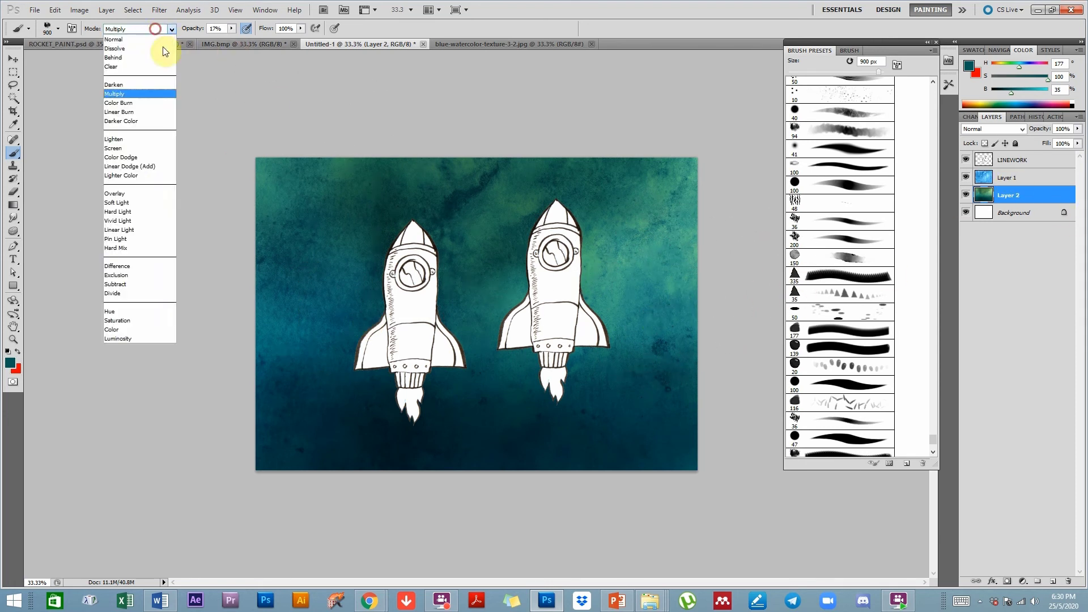
pyautogui.click(135, 157)
pyautogui.keyDown('alt'); pyautogui.click(665, 260); pyautogui.keyUp('alt')
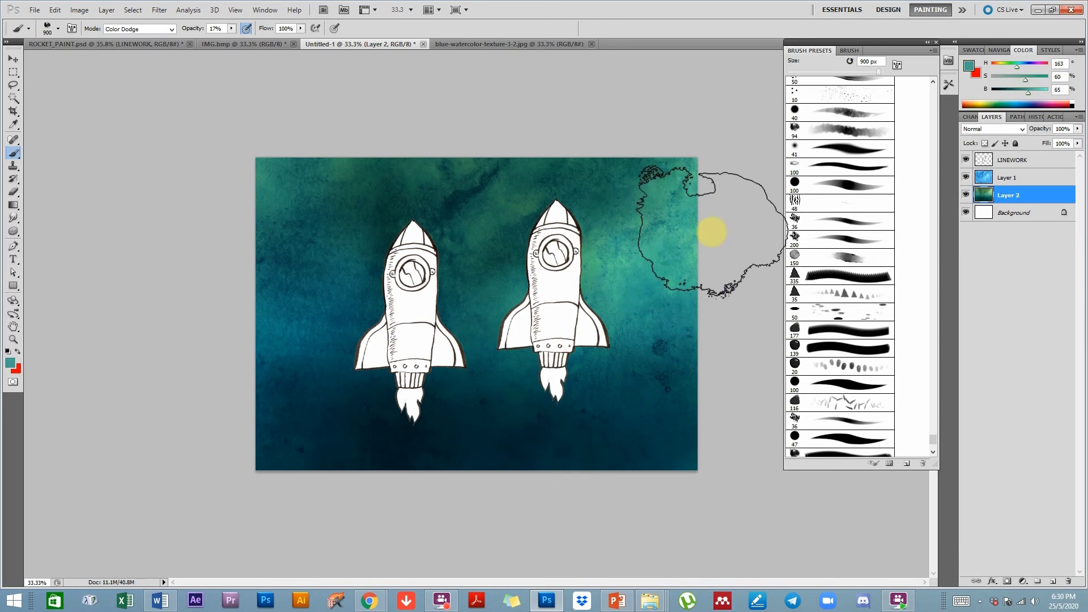
pyautogui.moveTo(1035, 63); pyautogui.dragTo(1039, 64)
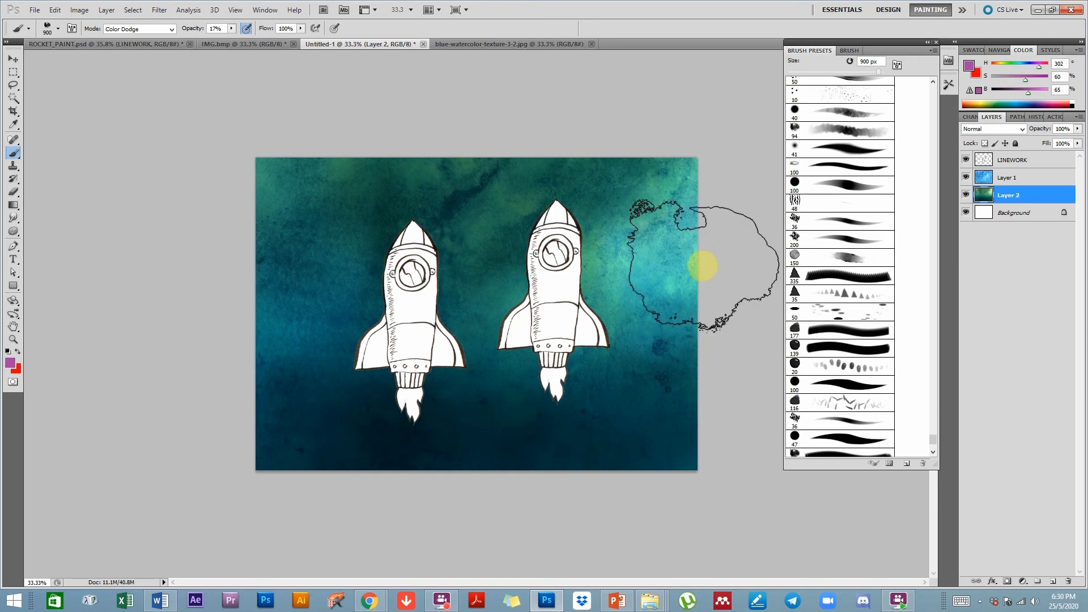
pyautogui.click(1036, 90)
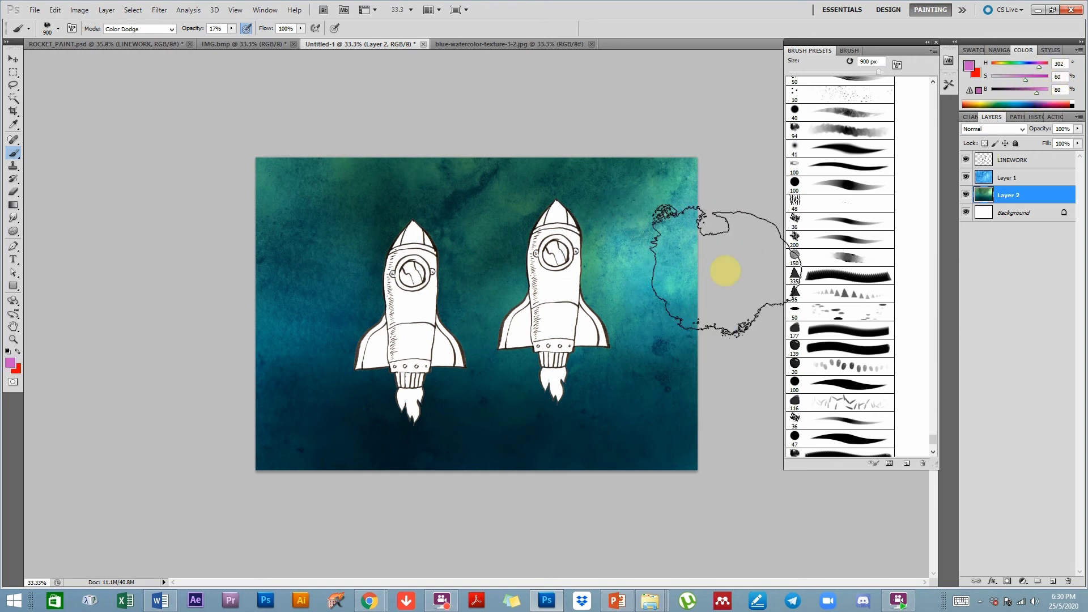
pyautogui.click(1006, 180)
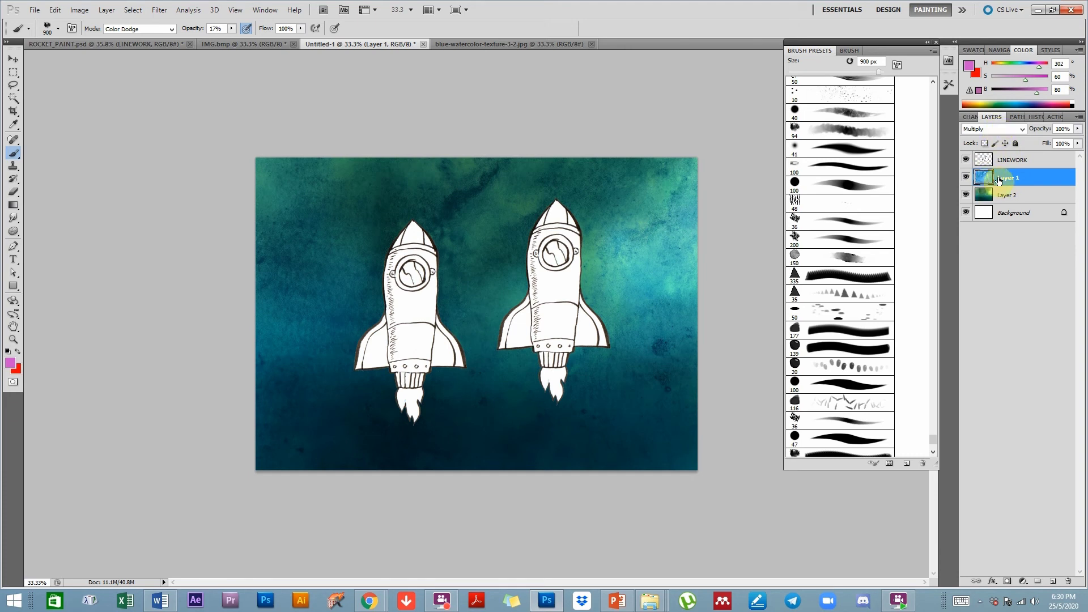
pyautogui.click(985, 195)
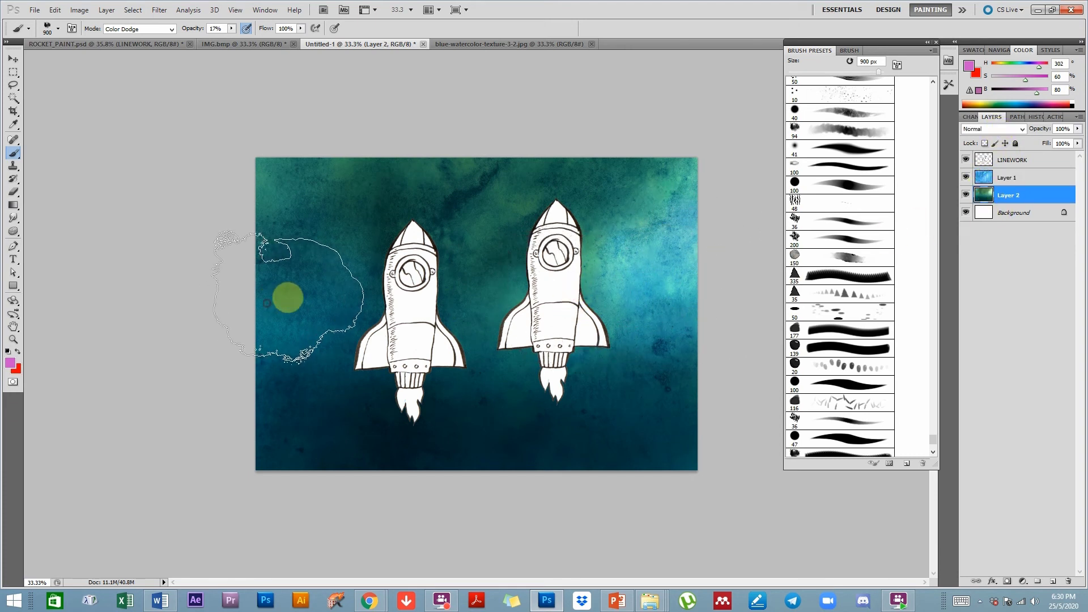
# Set the brush mode to Normal and paint a faint purple tint over both sides of the gradient layer.
pyautogui.click(128, 28)
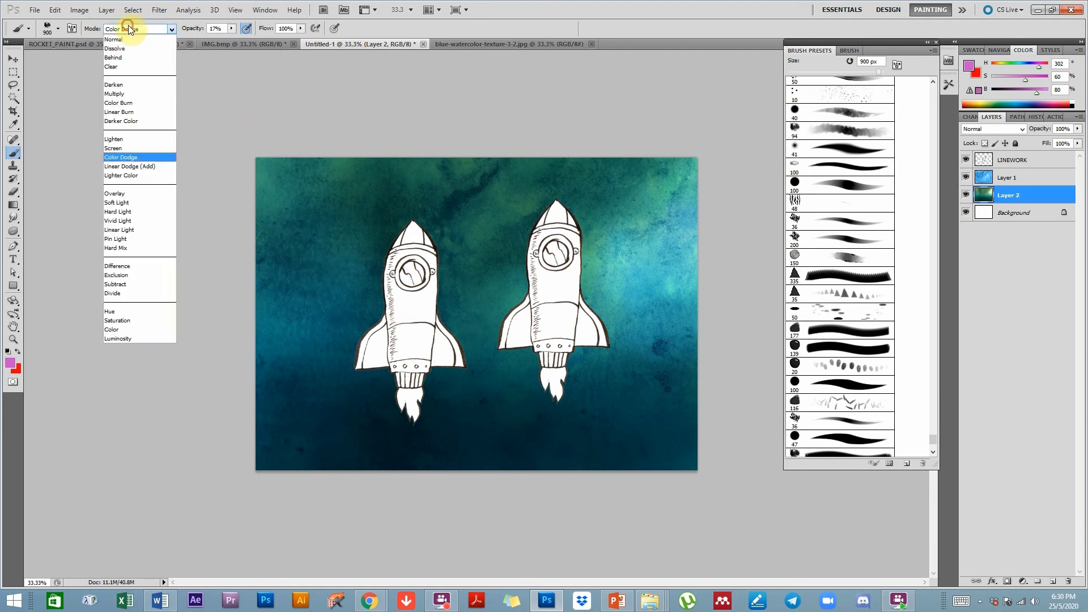
pyautogui.click(123, 38)
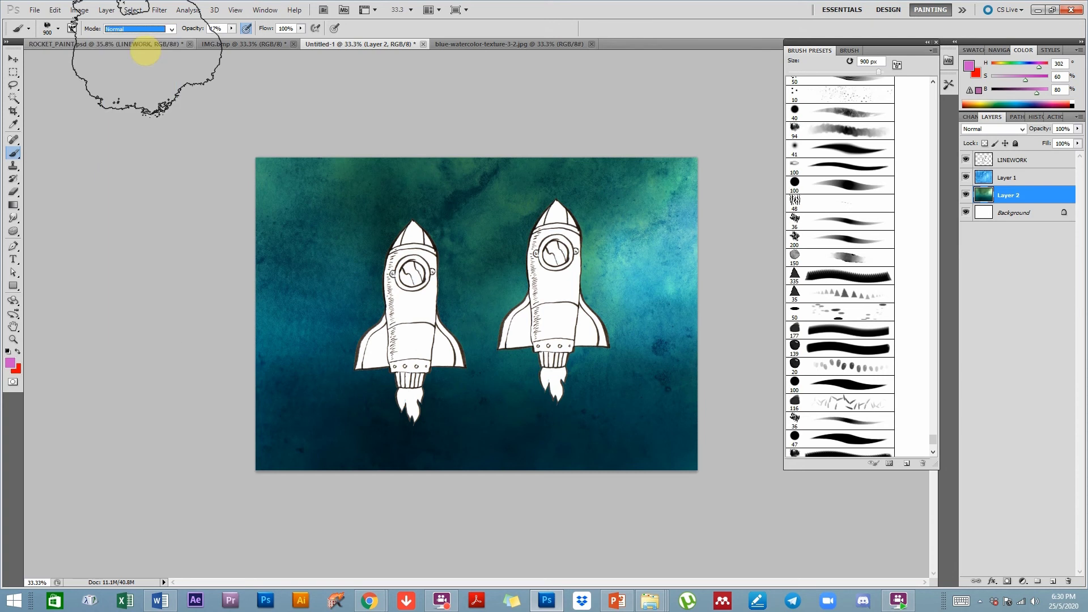
pyautogui.moveTo(687, 222)
pyautogui.mouseDown()
pyautogui.moveTo(675, 274)
pyautogui.moveTo(719, 282)
pyautogui.moveTo(638, 291)
pyautogui.moveTo(665, 285)
pyautogui.mouseUp()
pyautogui.moveTo(328, 345)
pyautogui.mouseDown()
pyautogui.moveTo(359, 323)
pyautogui.moveTo(252, 376)
pyautogui.mouseUp()
pyautogui.moveTo(265, 275)
pyautogui.mouseDown()
pyautogui.moveTo(344, 327)
pyautogui.moveTo(395, 317)
pyautogui.moveTo(255, 321)
pyautogui.mouseUp()
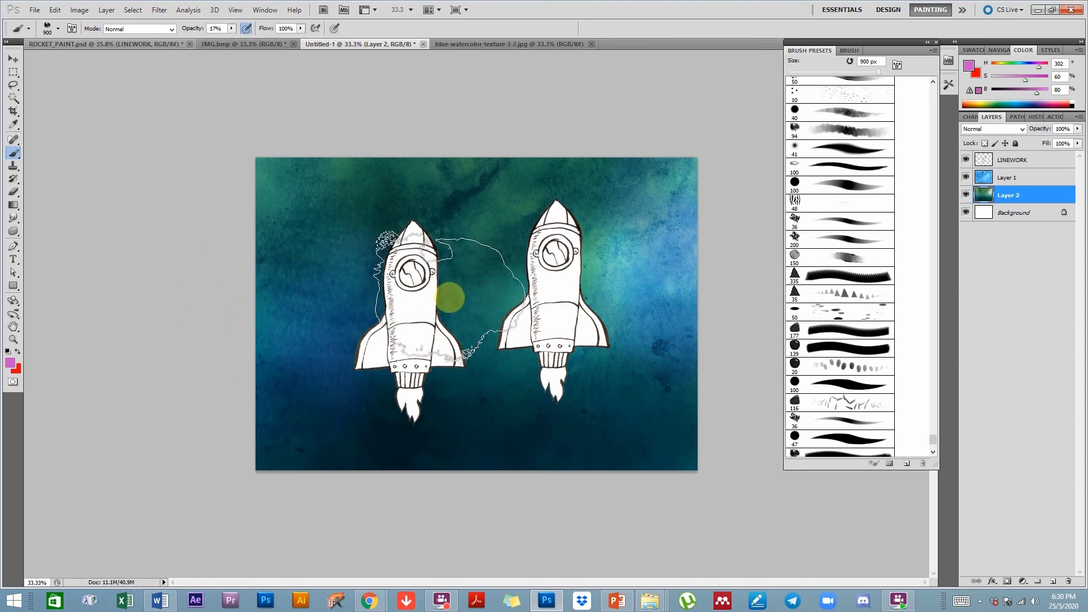
pyautogui.click(409, 322)
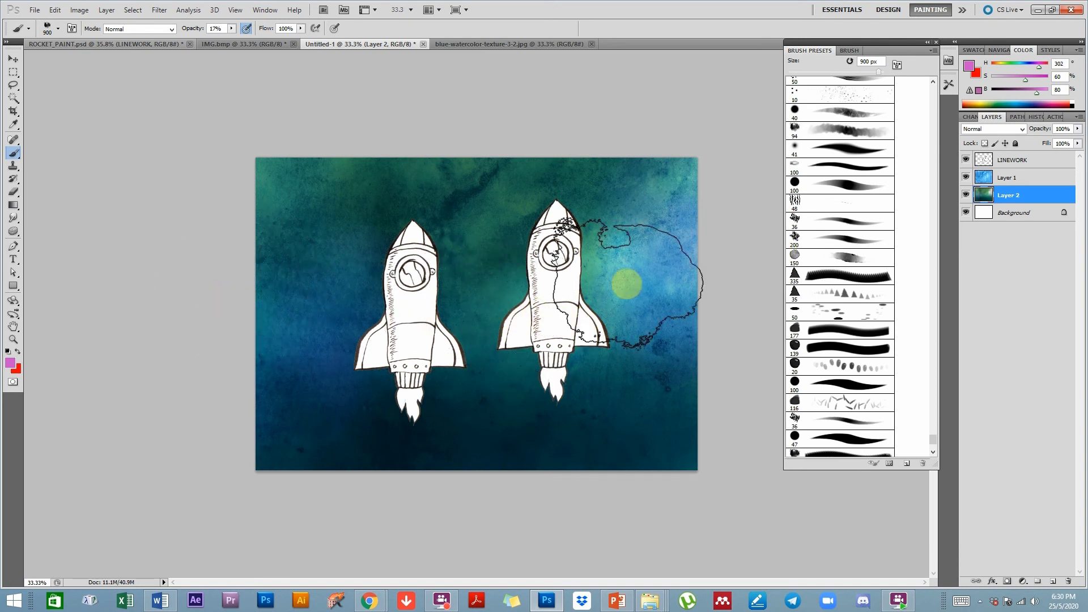
pyautogui.click(988, 129)
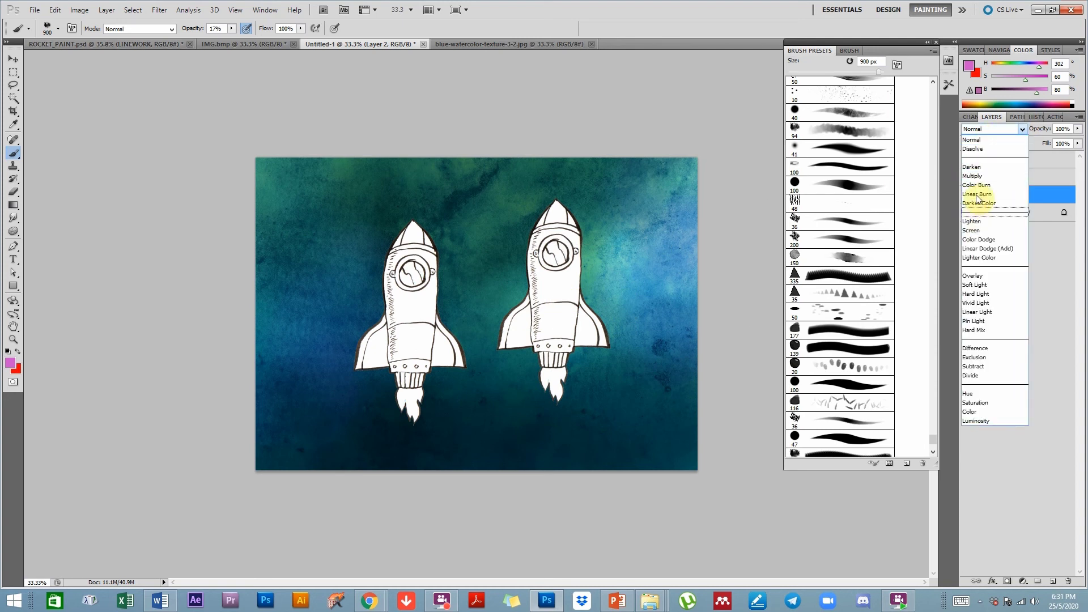
pyautogui.click(1045, 243)
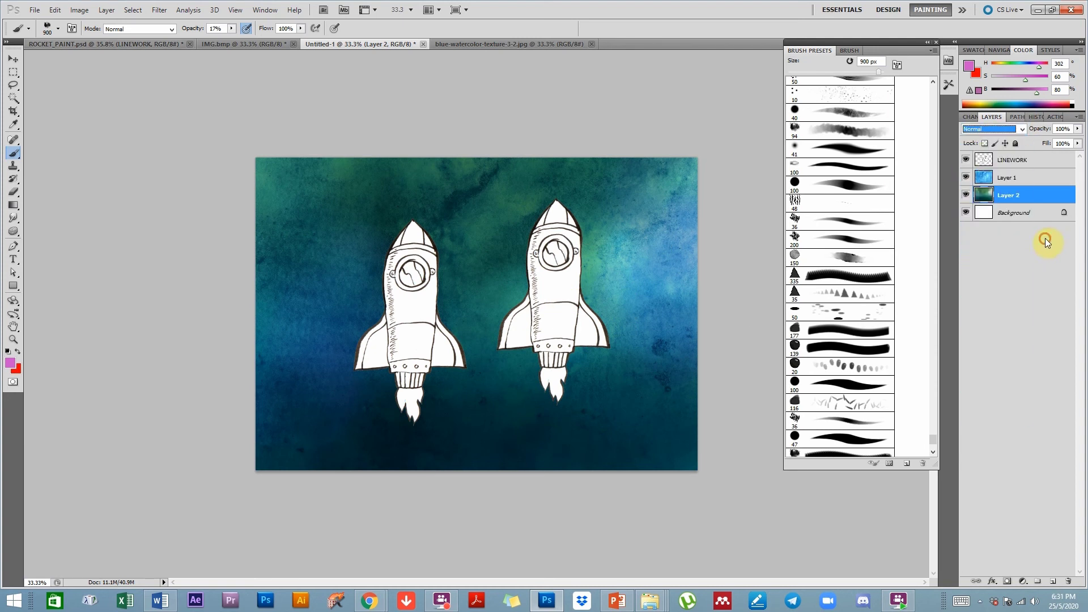
pyautogui.click(989, 129)
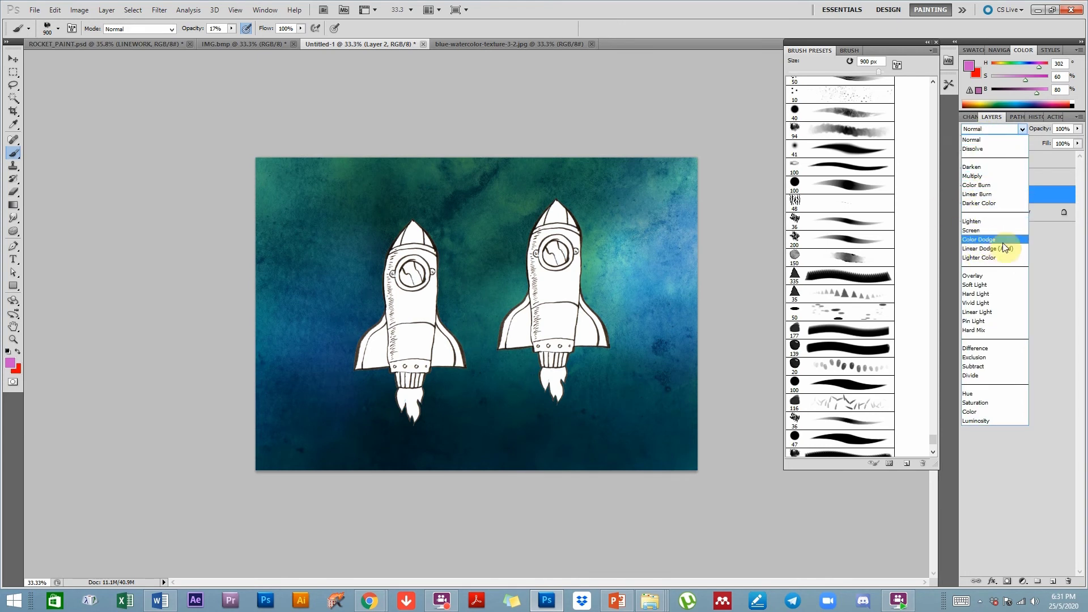
pyautogui.click(1042, 242)
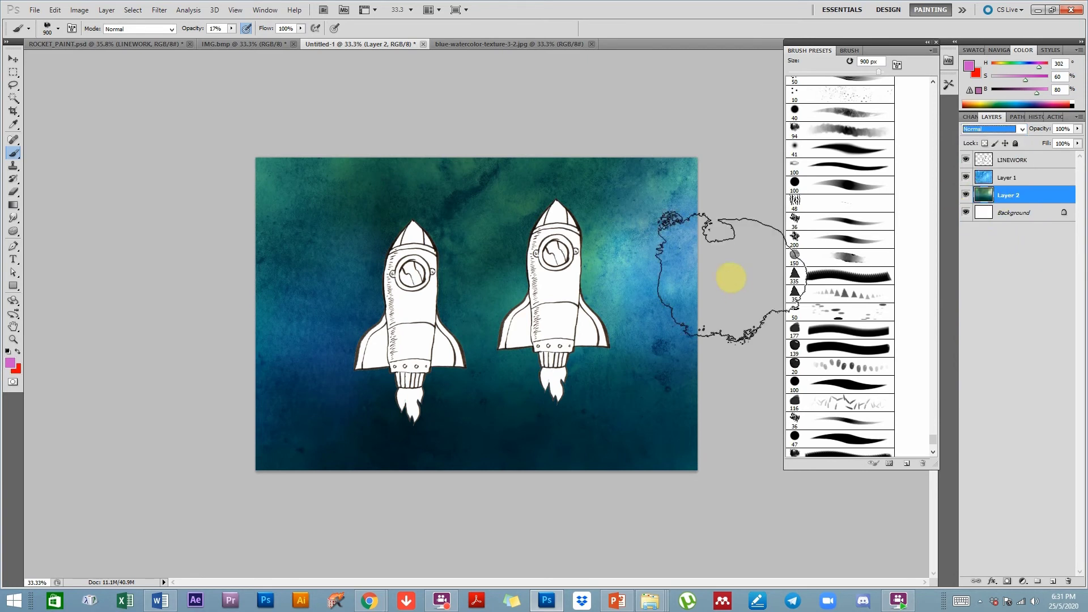
# Load the rocket shapes of the LINEWORK layer as a selection and add a new layer above the watercolour texture.
pyautogui.click(13, 59)
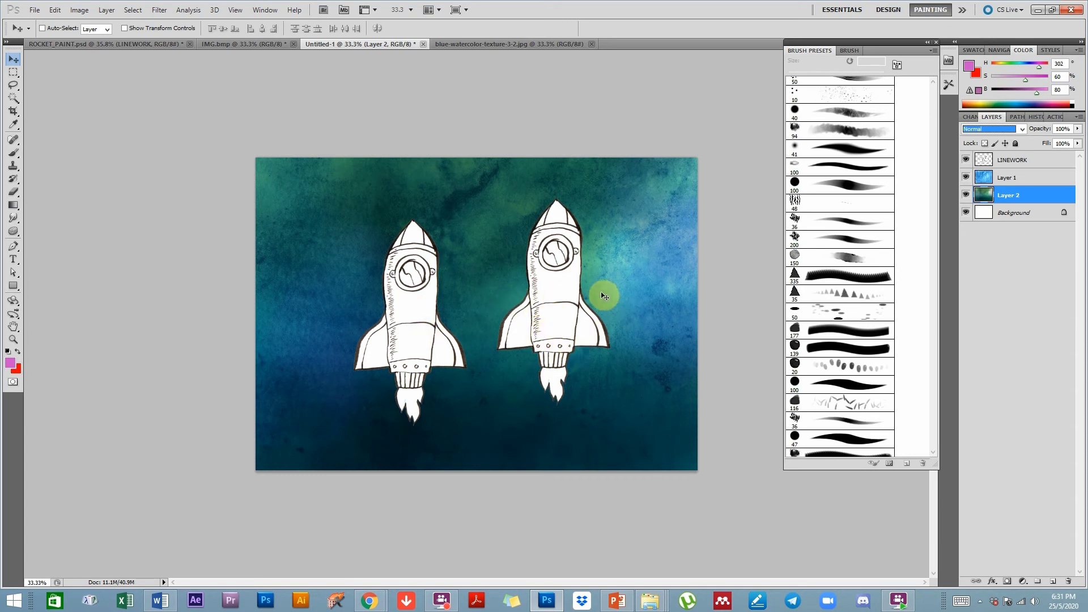
pyautogui.click(1007, 161)
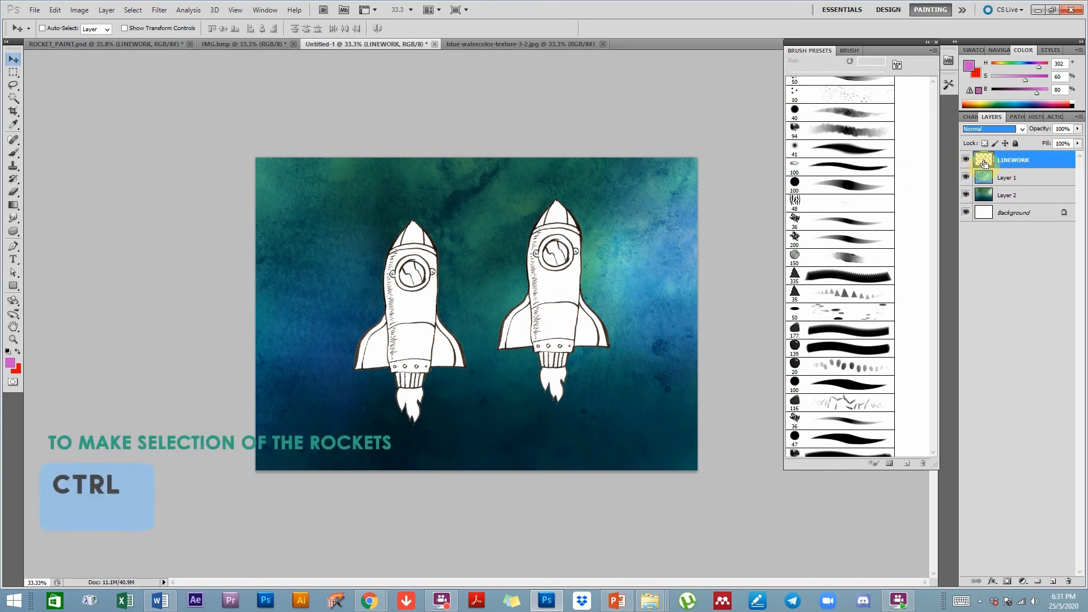
pyautogui.keyDown('ctrl'); pyautogui.click(984, 163); pyautogui.keyUp('ctrl')
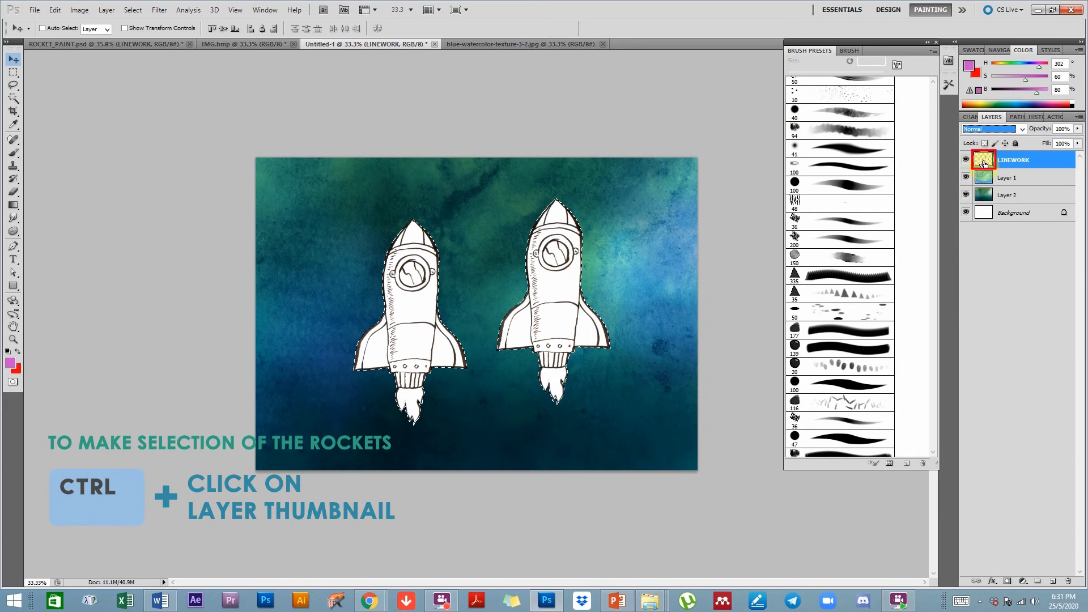
pyautogui.click(1008, 179)
pyautogui.click(1052, 580)
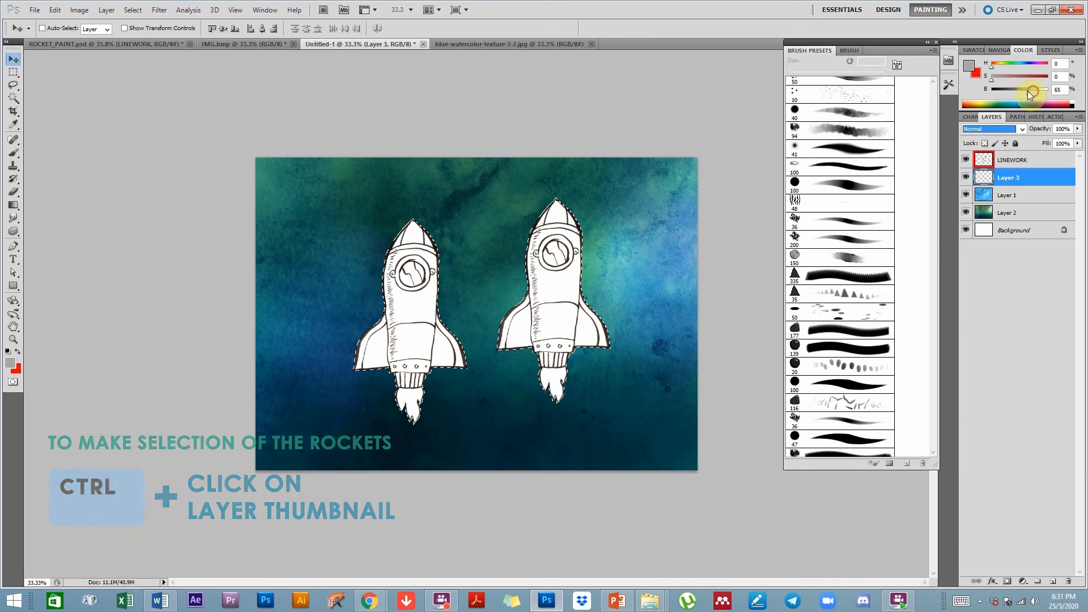
# Hide the line art and fill the rocket selection on the new layer with a neutral grey of 70% brightness.
pyautogui.moveTo(1028, 87); pyautogui.dragTo(1031, 84)
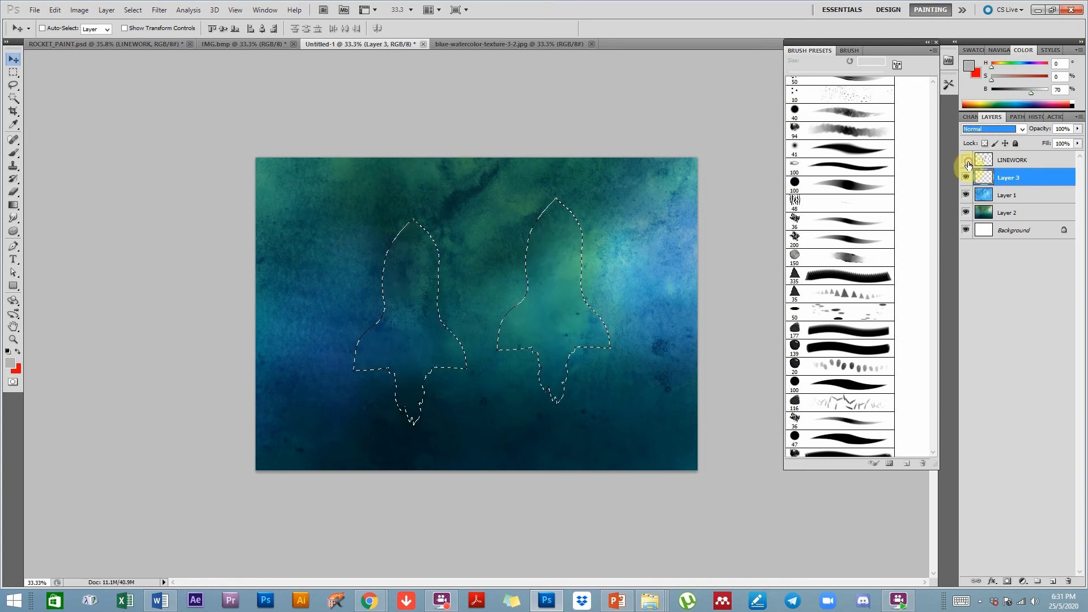
pyautogui.click(966, 160)
pyautogui.press('b')
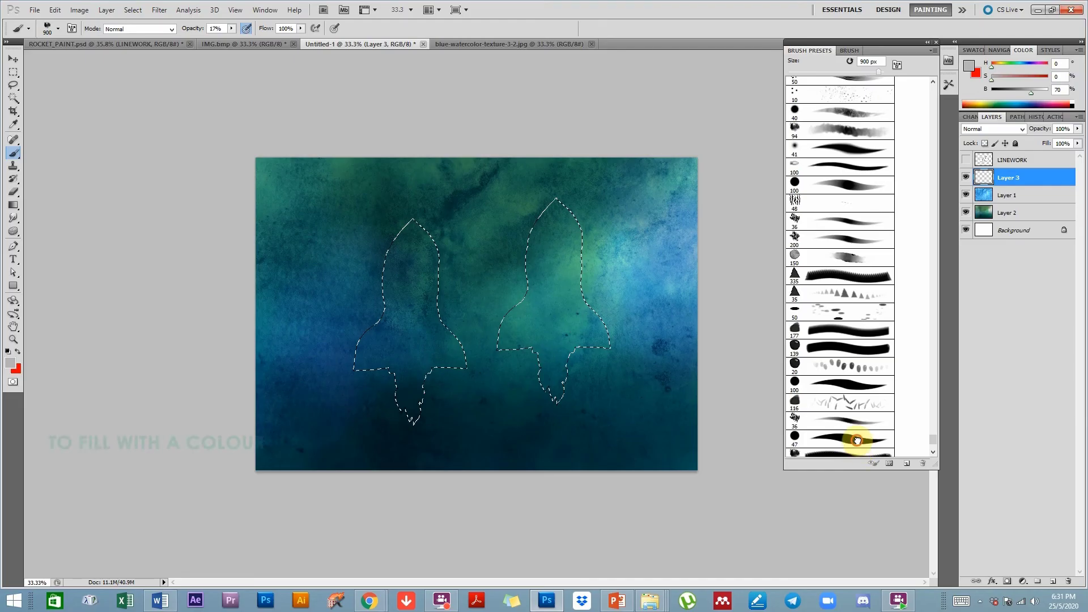
pyautogui.click(862, 437)
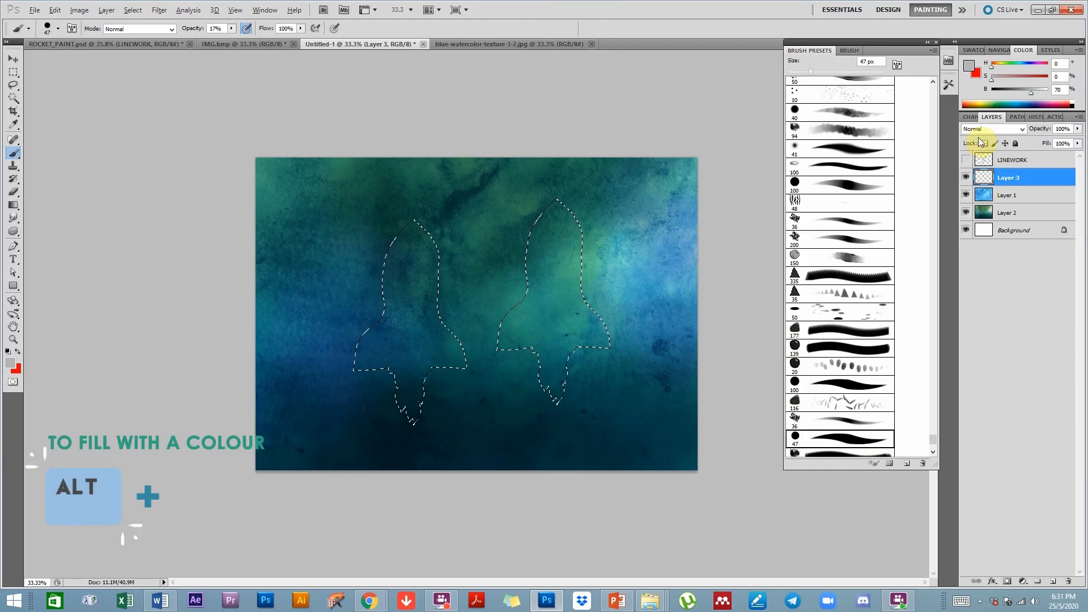
pyautogui.hotkey('alt', 'BackSpace')
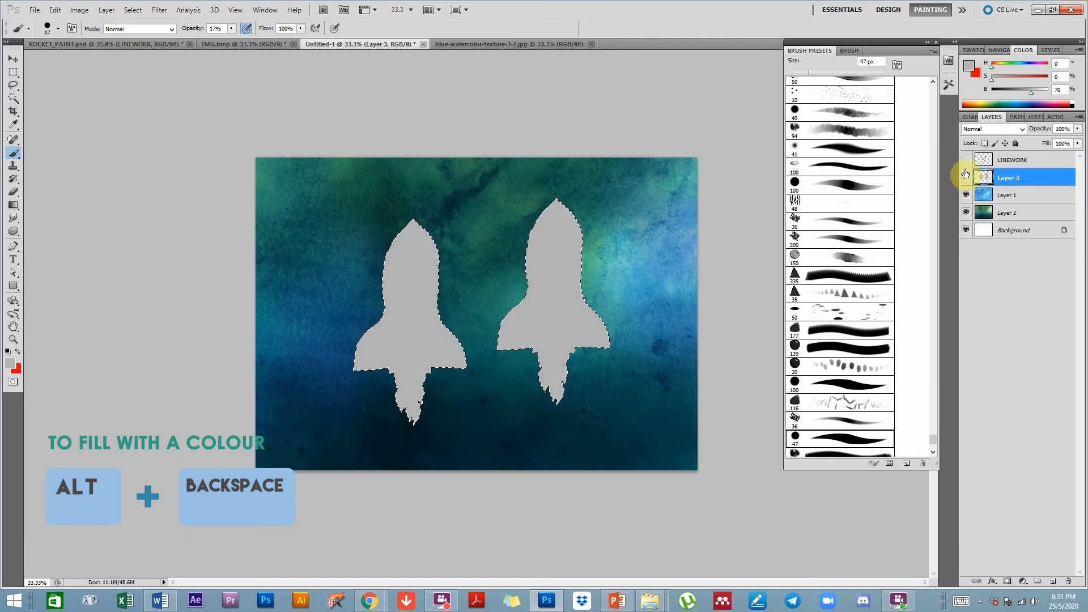
# Show the LINEWORK layer again, deselect the rockets, and set the layer's blend mode to Multiply.
pyautogui.click(1017, 160)
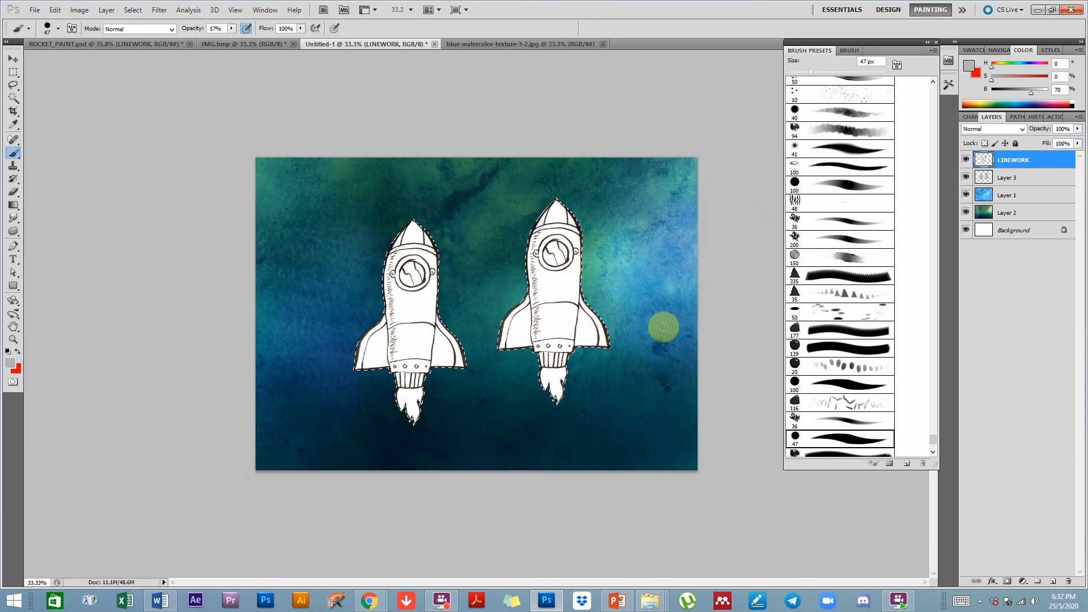
pyautogui.hotkey('ctrl', 'd')
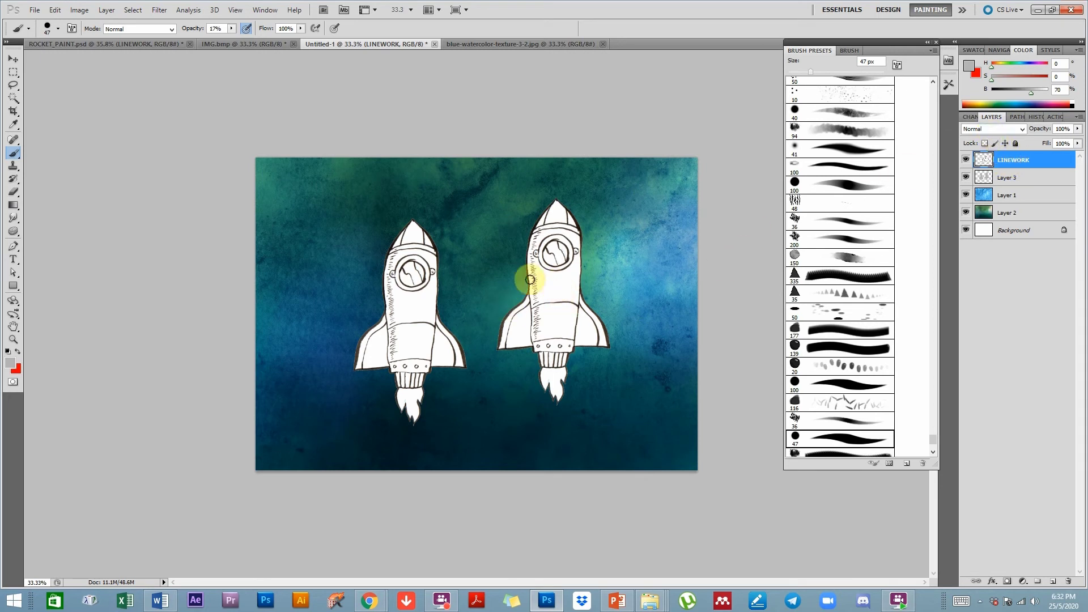
pyautogui.click(979, 131)
pyautogui.click(977, 171)
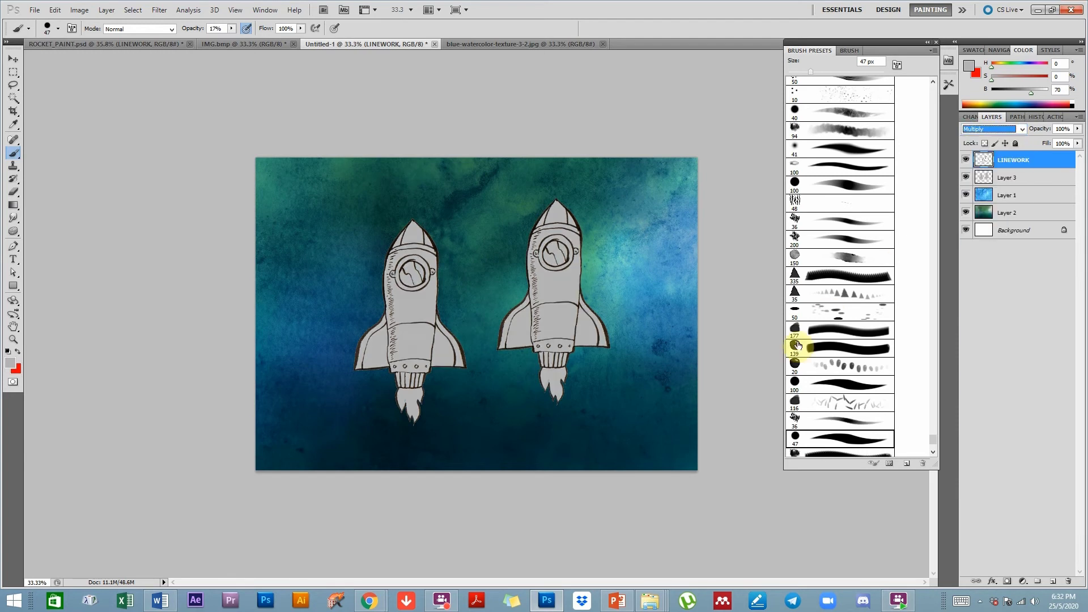
# Lock the LINEWORK layer completely and make the grey rocket fill layer active.
pyautogui.keyDown('ctrl'); pyautogui.click(626, 326); pyautogui.keyUp('ctrl')
pyautogui.keyDown('ctrl'); pyautogui.click(626, 326); pyautogui.keyUp('ctrl')
pyautogui.moveTo(674, 318); pyautogui.dragTo(533, 341)
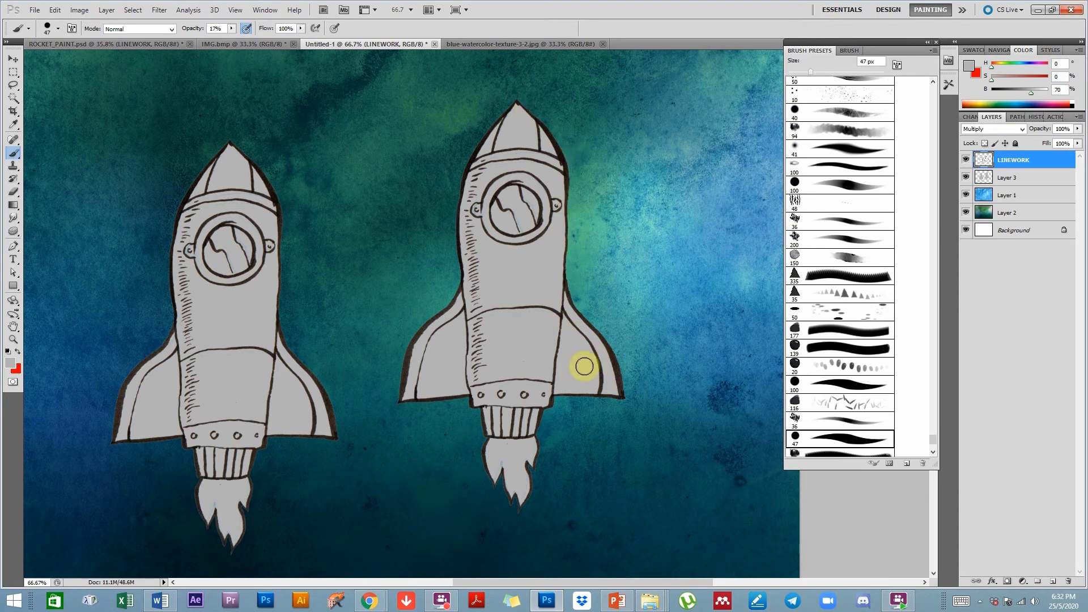
pyautogui.moveTo(456, 384); pyautogui.dragTo(473, 382)
pyautogui.moveTo(539, 377); pyautogui.dragTo(603, 368)
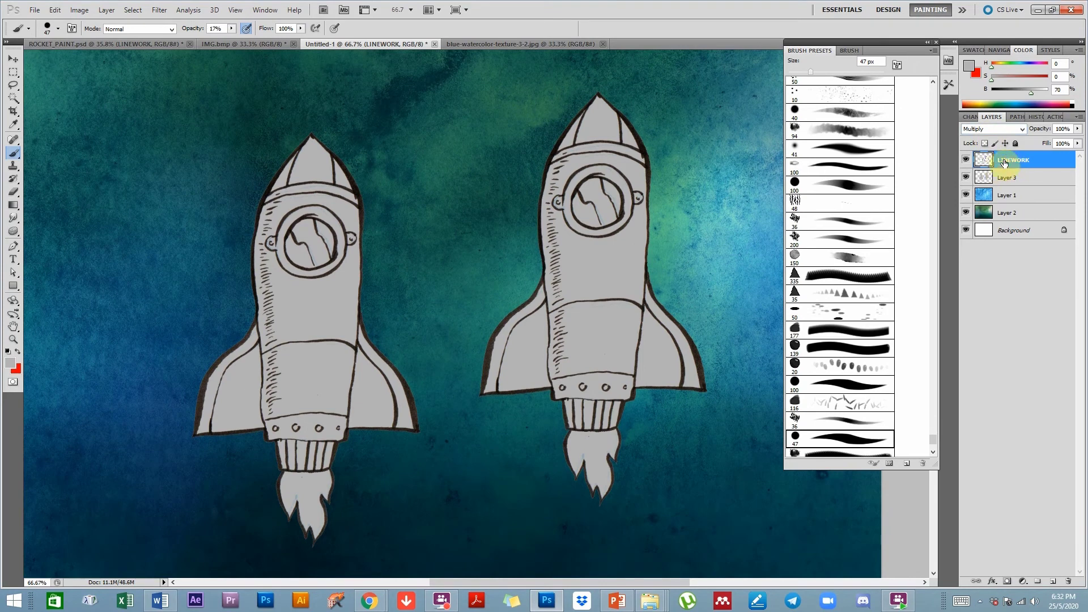
pyautogui.moveTo(549, 284); pyautogui.dragTo(526, 286)
pyautogui.click(1015, 144)
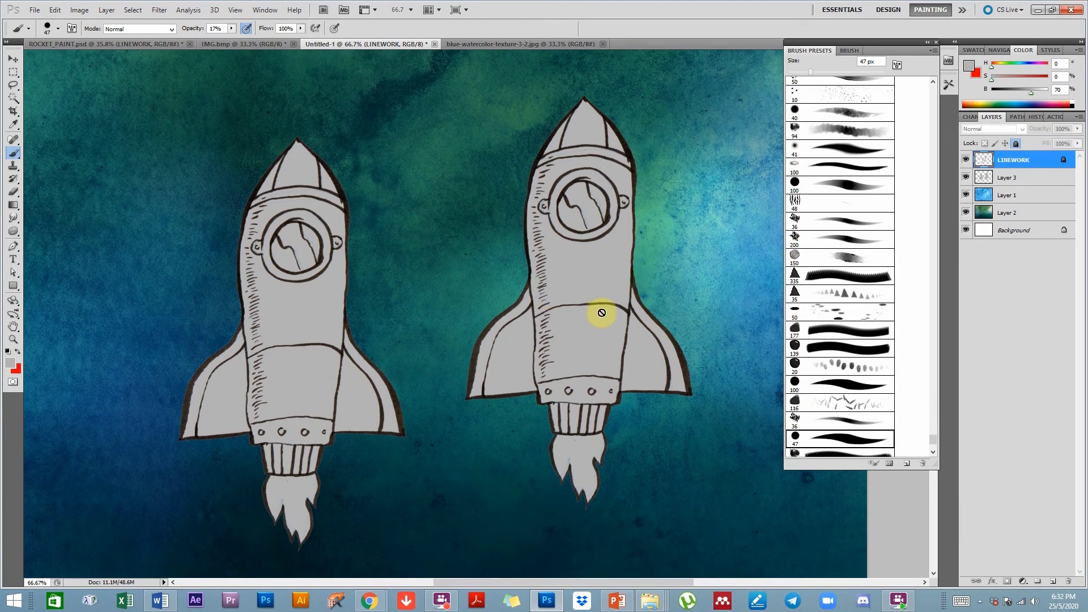
pyautogui.click(1001, 183)
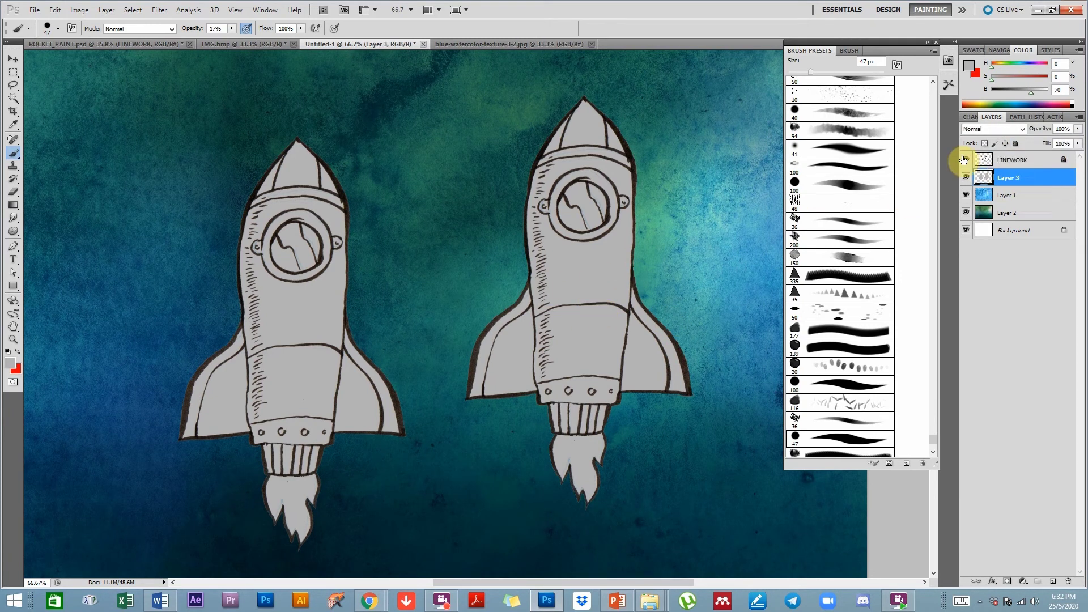
# Rename the grey rocket fill layer as COLOUR BASE.
pyautogui.click(965, 160)
pyautogui.click(969, 180)
pyautogui.click(969, 180)
pyautogui.click(969, 181)
pyautogui.click(969, 180)
pyautogui.click(965, 159)
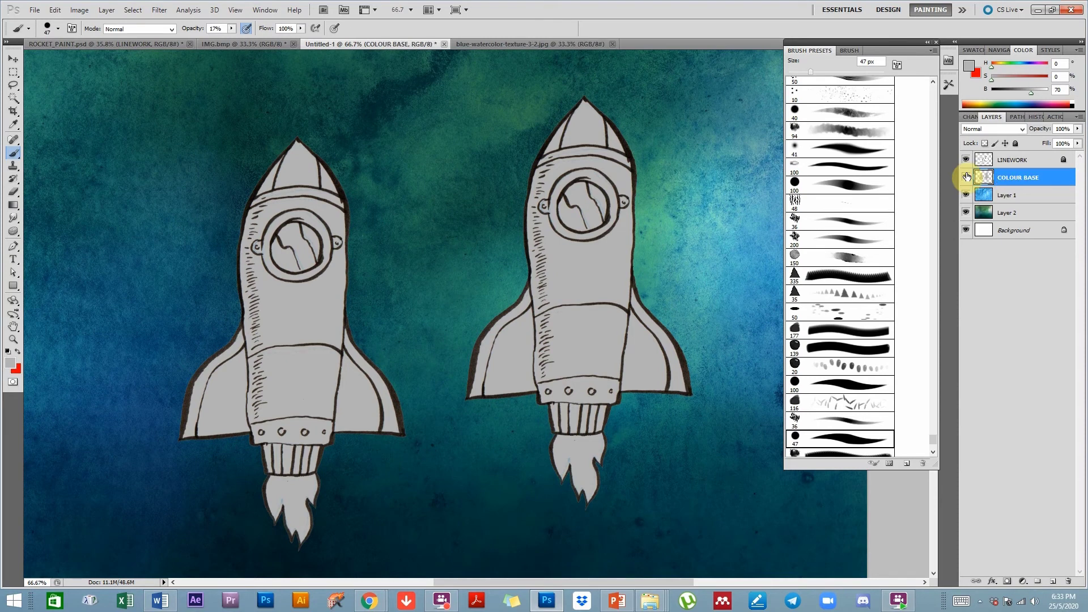
pyautogui.moveTo(627, 349); pyautogui.dragTo(568, 354)
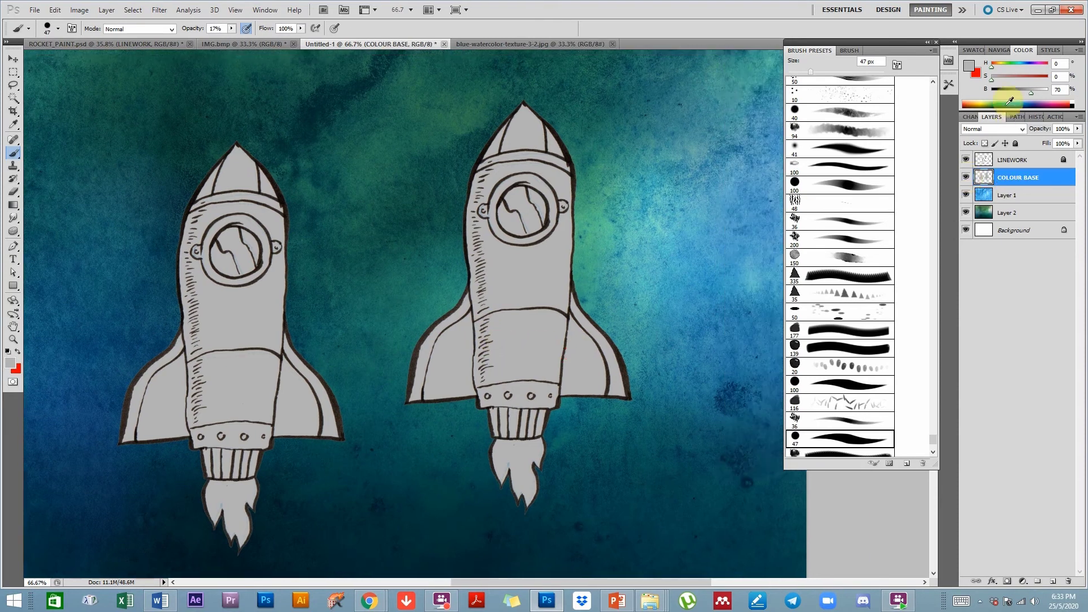
pyautogui.moveTo(401, 399); pyautogui.dragTo(523, 349)
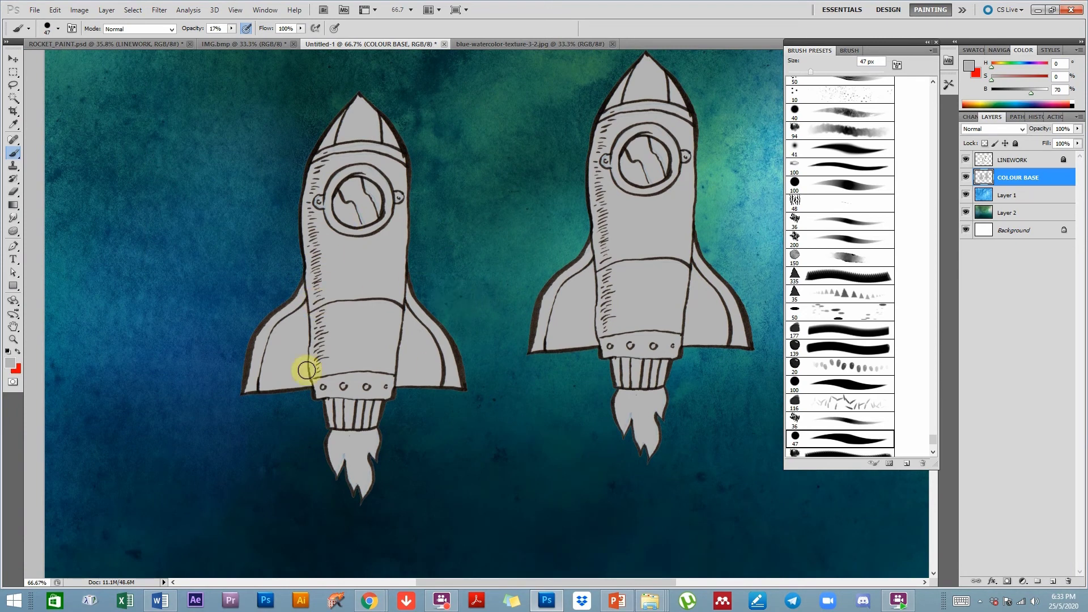
pyautogui.moveTo(475, 304); pyautogui.dragTo(328, 359)
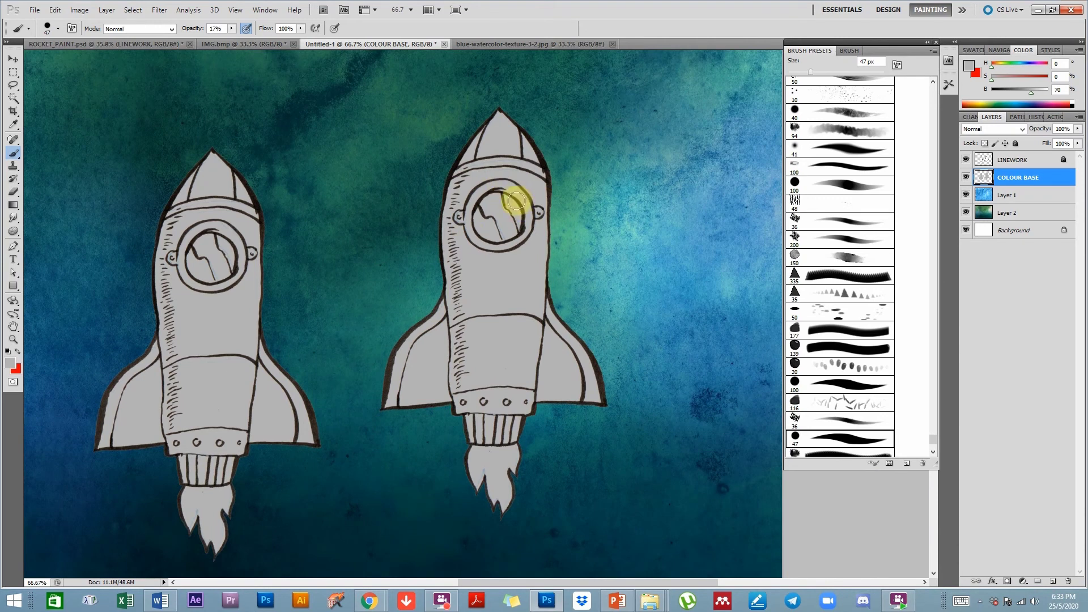
pyautogui.moveTo(348, 335); pyautogui.dragTo(554, 296)
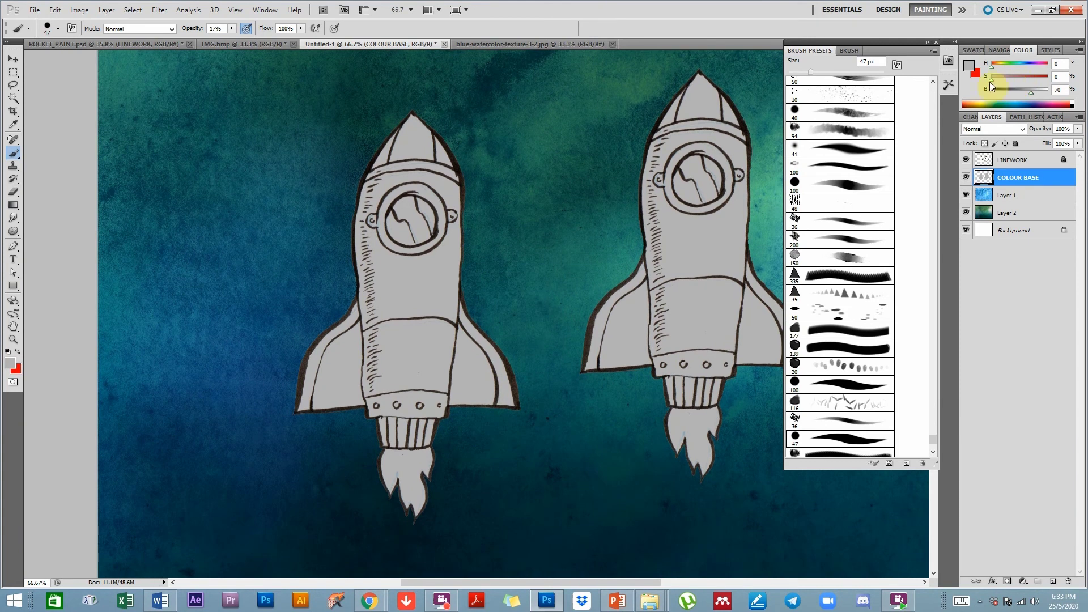
pyautogui.moveTo(593, 246); pyautogui.dragTo(590, 246)
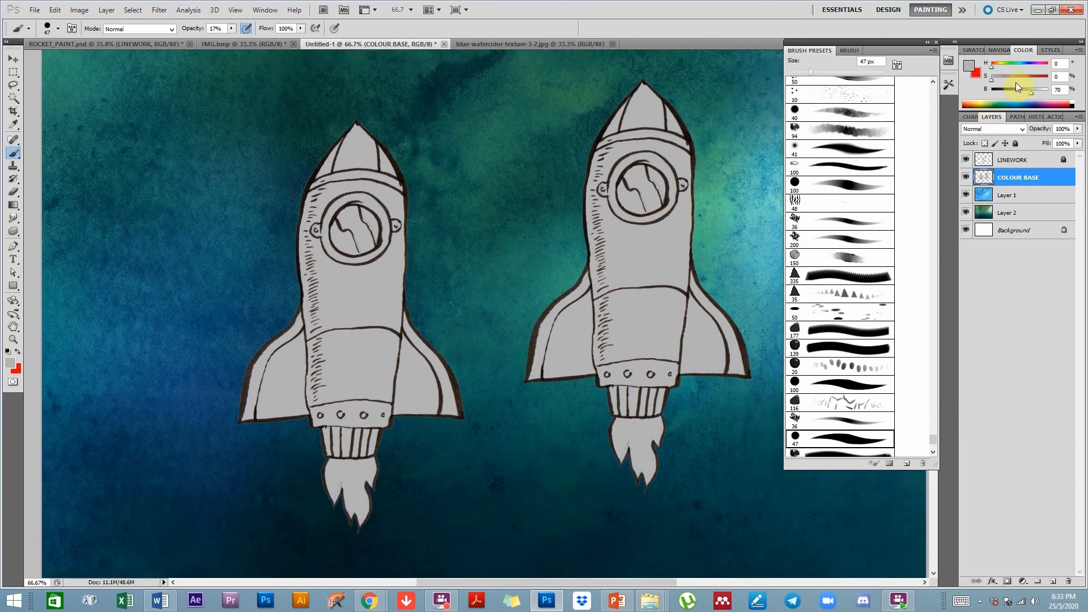
# Set the foreground colour to a red with 81% saturation and 91% brightness, and choose a hard round brush at 60 px.
pyautogui.moveTo(1008, 79); pyautogui.dragTo(1037, 78)
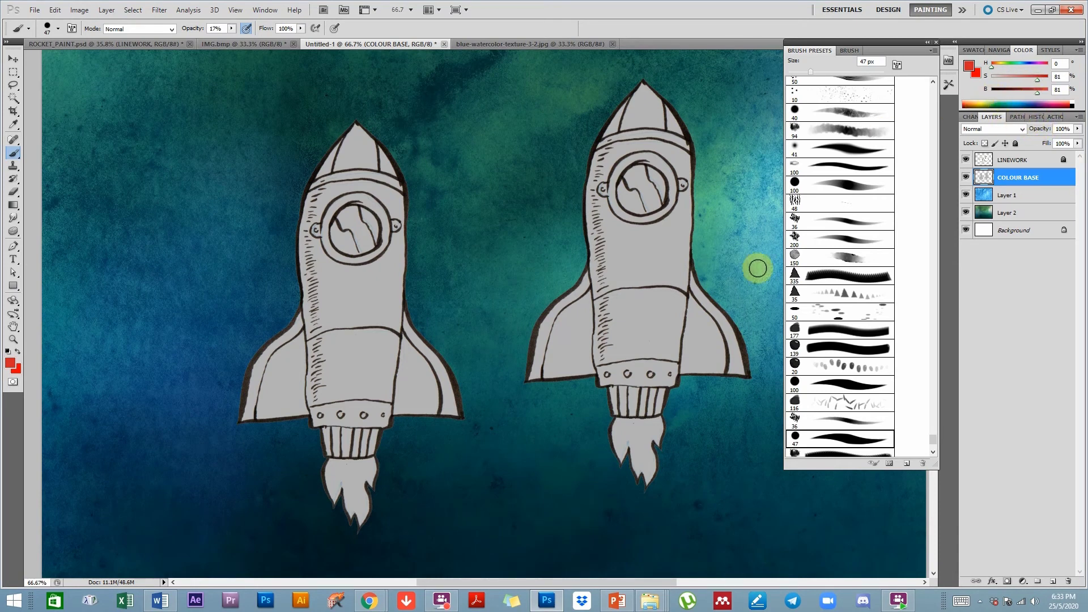
pyautogui.click(856, 383)
pyautogui.press('[')
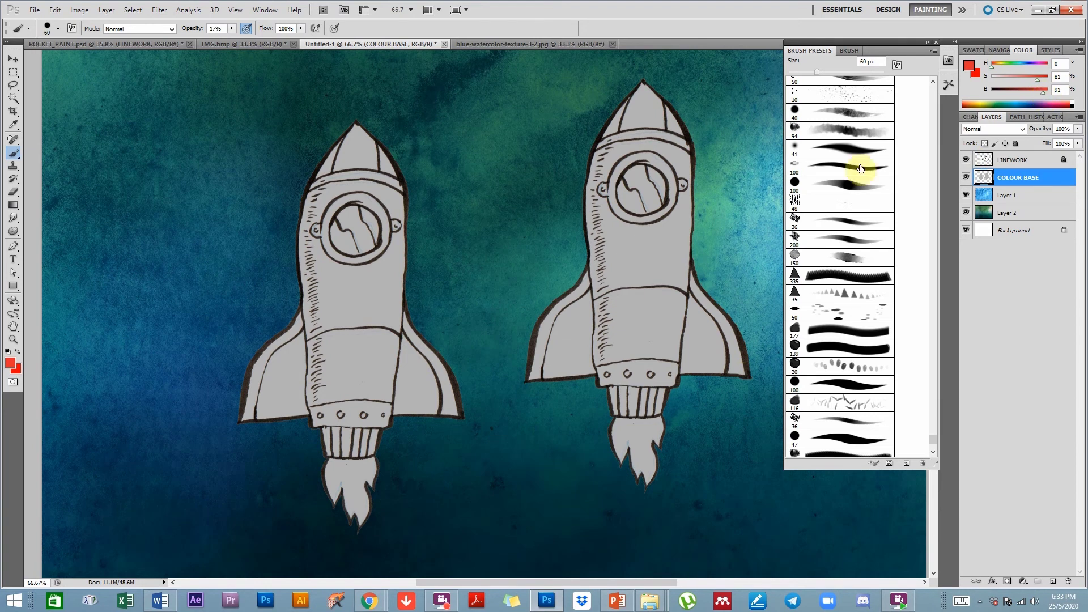
# Set the brush opacity to 100% and turn off pressure-controlled opacity, undoing a trial stroke on the rocket.
pyautogui.keyDown('ctrl'); pyautogui.click(359, 356); pyautogui.keyUp('ctrl')
pyautogui.moveTo(485, 386); pyautogui.dragTo(477, 457)
pyautogui.hotkey('ctrl', 'z')
pyautogui.moveTo(232, 29); pyautogui.dragTo(283, 34)
pyautogui.click(246, 28)
# Lock the transparent pixels of the COLOUR BASE layer after undoing the last trial stroke.
pyautogui.moveTo(485, 324)
pyautogui.mouseDown()
pyautogui.moveTo(491, 446)
pyautogui.moveTo(478, 369)
pyautogui.moveTo(427, 393)
pyautogui.moveTo(451, 351)
pyautogui.mouseUp()
pyautogui.hotkey('ctrl', 'z')
pyautogui.click(985, 143)
# Paint the fins of both rockets red, reducing the brush size to 40 px for the tighter areas.
pyautogui.moveTo(272, 297)
pyautogui.mouseDown()
pyautogui.moveTo(264, 374)
pyautogui.moveTo(199, 434)
pyautogui.mouseUp()
pyautogui.moveTo(297, 427); pyautogui.dragTo(159, 442)
pyautogui.moveTo(561, 252)
pyautogui.mouseDown()
pyautogui.moveTo(553, 325)
pyautogui.moveTo(489, 397)
pyautogui.mouseUp()
pyautogui.moveTo(651, 391)
pyautogui.mouseDown()
pyautogui.moveTo(496, 372)
pyautogui.moveTo(558, 232)
pyautogui.mouseUp()
pyautogui.press('[')
pyautogui.press('[')
pyautogui.moveTo(561, 270); pyautogui.dragTo(614, 407)
# Paint the bands below the nose cones, the porthole rings and the side knobs red on both rockets.
pyautogui.moveTo(480, 173)
pyautogui.mouseDown()
pyautogui.moveTo(547, 156)
pyautogui.moveTo(615, 177)
pyautogui.mouseUp()
pyautogui.moveTo(227, 295); pyautogui.dragTo(445, 288)
pyautogui.moveTo(263, 226); pyautogui.dragTo(404, 231)
pyautogui.moveTo(391, 282); pyautogui.dragTo(381, 287)
pyautogui.moveTo(284, 297); pyautogui.dragTo(323, 335)
pyautogui.moveTo(651, 317); pyautogui.dragTo(333, 317)
pyautogui.moveTo(427, 194); pyautogui.dragTo(400, 255)
# Mix an orange with 69% saturation and 100% brightness and paint the nose cones of both rockets with it.
pyautogui.moveTo(1042, 93); pyautogui.dragTo(1050, 95)
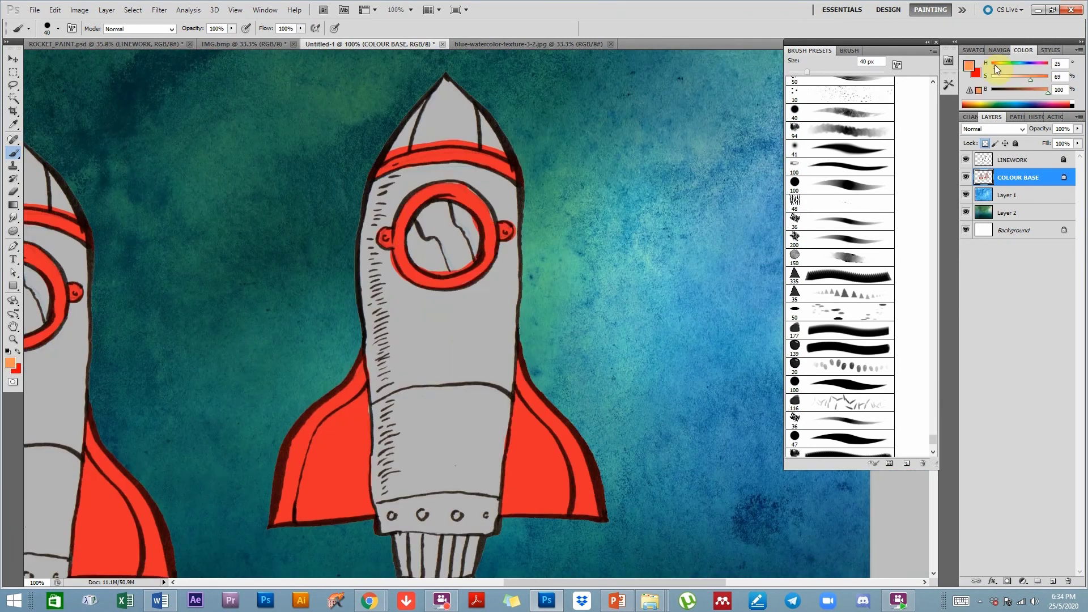
pyautogui.moveTo(1001, 67); pyautogui.dragTo(995, 67)
pyautogui.moveTo(419, 114); pyautogui.dragTo(467, 139)
pyautogui.moveTo(424, 150); pyautogui.dragTo(546, 165)
pyautogui.moveTo(119, 175); pyautogui.dragTo(148, 215)
pyautogui.moveTo(227, 317); pyautogui.dragTo(387, 169)
# Colour the porthole glass blue and the exhaust flames orange on both rockets.
pyautogui.moveTo(995, 67); pyautogui.dragTo(1021, 68)
pyautogui.moveTo(278, 170); pyautogui.dragTo(300, 218)
pyautogui.moveTo(748, 223); pyautogui.dragTo(442, 213)
pyautogui.keyDown('alt'); pyautogui.click(722, 184); pyautogui.keyUp('alt')
pyautogui.moveTo(664, 229); pyautogui.dragTo(556, 232)
pyautogui.moveTo(127, 290); pyautogui.dragTo(223, 304)
pyautogui.moveTo(272, 238); pyautogui.dragTo(469, 316)
# Shift the paint hue to light blue and paint the outer fin stripes of both rockets.
pyautogui.moveTo(996, 67); pyautogui.dragTo(1023, 67)
pyautogui.moveTo(227, 365); pyautogui.dragTo(303, 224)
pyautogui.moveTo(462, 218); pyautogui.dragTo(525, 338)
pyautogui.moveTo(600, 221)
pyautogui.mouseDown()
pyautogui.moveTo(302, 278)
pyautogui.moveTo(667, 357)
pyautogui.mouseUp()
pyautogui.moveTo(571, 444)
pyautogui.mouseDown()
pyautogui.moveTo(622, 527)
pyautogui.moveTo(609, 333)
pyautogui.mouseUp()
# Paint the base bands red and the exhaust nozzles a desaturated grey on both rockets.
pyautogui.keyDown('alt'); pyautogui.click(571, 93); pyautogui.keyUp('alt')
pyautogui.moveTo(634, 345); pyautogui.dragTo(591, 374)
pyautogui.moveTo(149, 399)
pyautogui.mouseDown()
pyautogui.moveTo(230, 396)
pyautogui.moveTo(282, 473)
pyautogui.mouseUp()
pyautogui.moveTo(1030, 80); pyautogui.dragTo(997, 80)
pyautogui.moveTo(617, 339); pyautogui.dragTo(650, 355)
pyautogui.moveTo(187, 403); pyautogui.dragTo(246, 423)
# Sample the hull's grey, reduce the brush to 25 px, and dot in the four rivets on each rocket's red base band.
pyautogui.moveTo(278, 259)
pyautogui.mouseDown()
pyautogui.moveTo(500, 366)
pyautogui.moveTo(434, 362)
pyautogui.moveTo(222, 233)
pyautogui.mouseUp()
pyautogui.keyDown('alt'); pyautogui.click(462, 367); pyautogui.keyUp('alt')
pyautogui.press('[')
pyautogui.press('[')
pyautogui.press('[')
pyautogui.click(407, 478)
pyautogui.click(439, 477)
pyautogui.click(474, 477)
pyautogui.click(503, 478)
pyautogui.click(613, 287)
pyautogui.click(644, 285)
pyautogui.click(678, 286)
pyautogui.click(707, 287)
pyautogui.keyDown('alt'); pyautogui.click(647, 288); pyautogui.keyUp('alt')
pyautogui.moveTo(640, 283); pyautogui.dragTo(605, 393)
pyautogui.moveTo(566, 320); pyautogui.dragTo(516, 308)
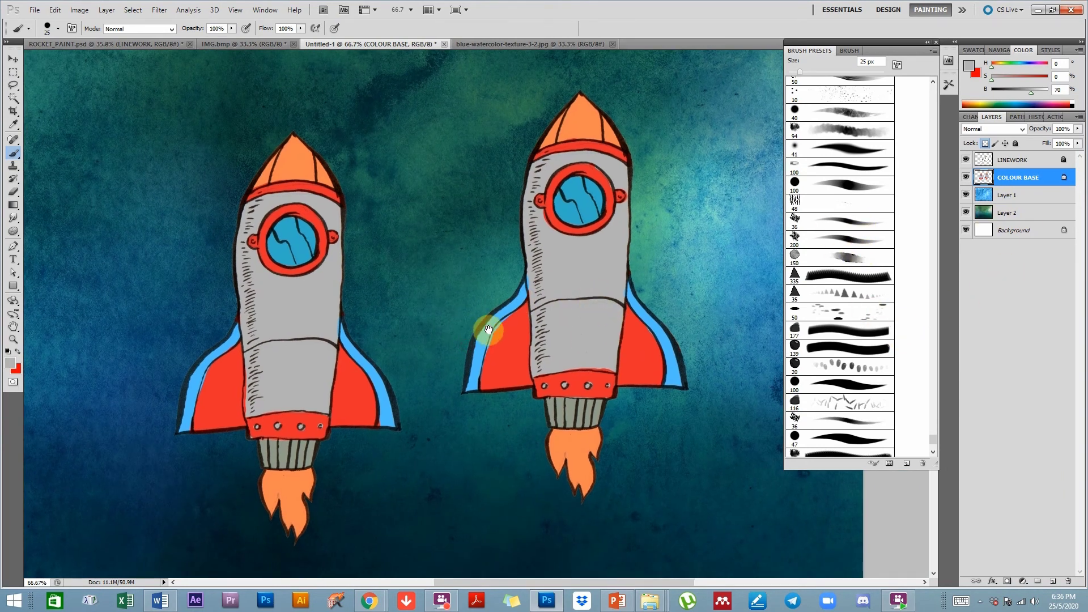
pyautogui.moveTo(485, 326); pyautogui.dragTo(506, 307)
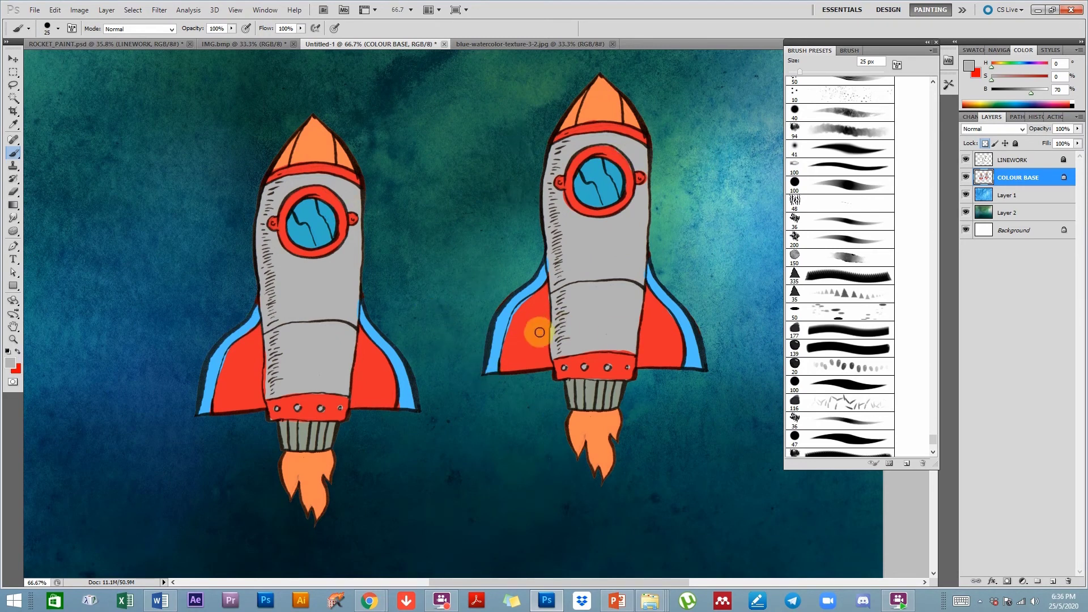
pyautogui.moveTo(459, 307); pyautogui.dragTo(527, 299)
pyautogui.moveTo(613, 262); pyautogui.dragTo(609, 271)
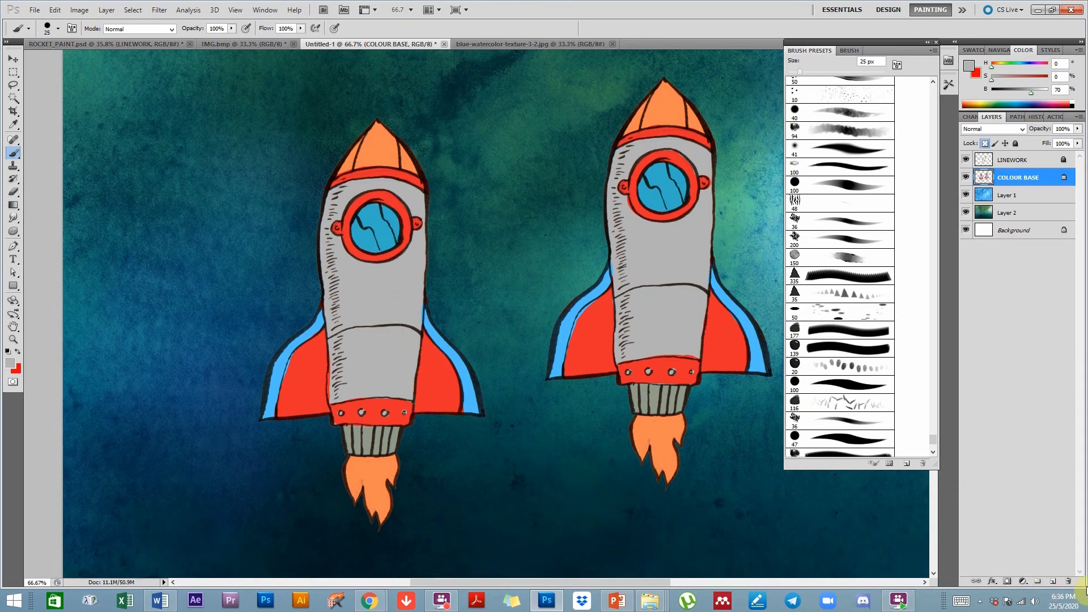
# Add a new layer above COLOUR BASE and name it SHADOW.
pyautogui.click(1054, 582)
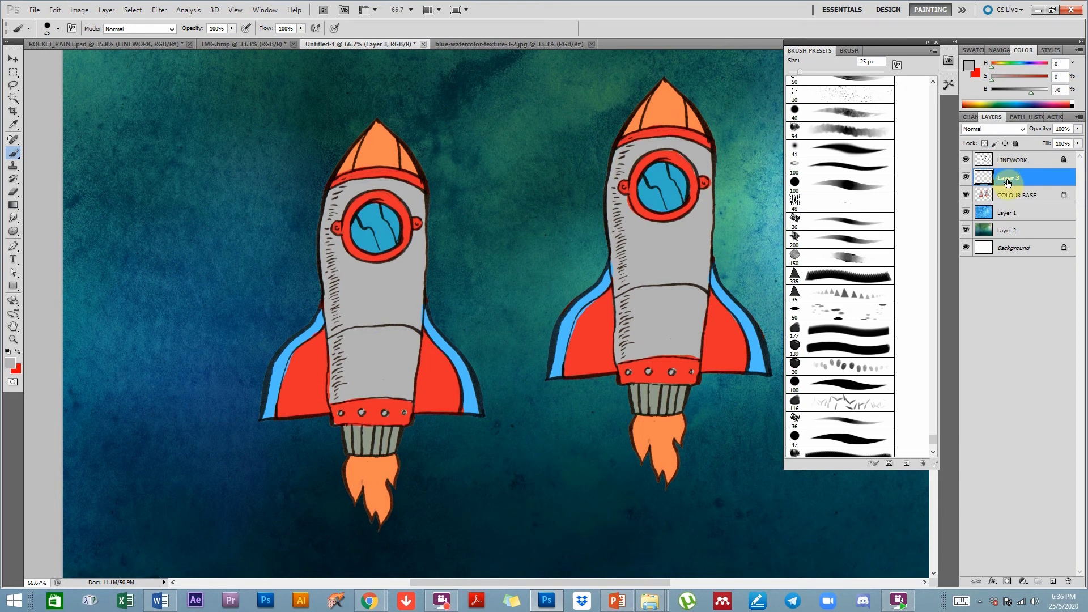
pyautogui.write('SHADOW')
pyautogui.press('Return')
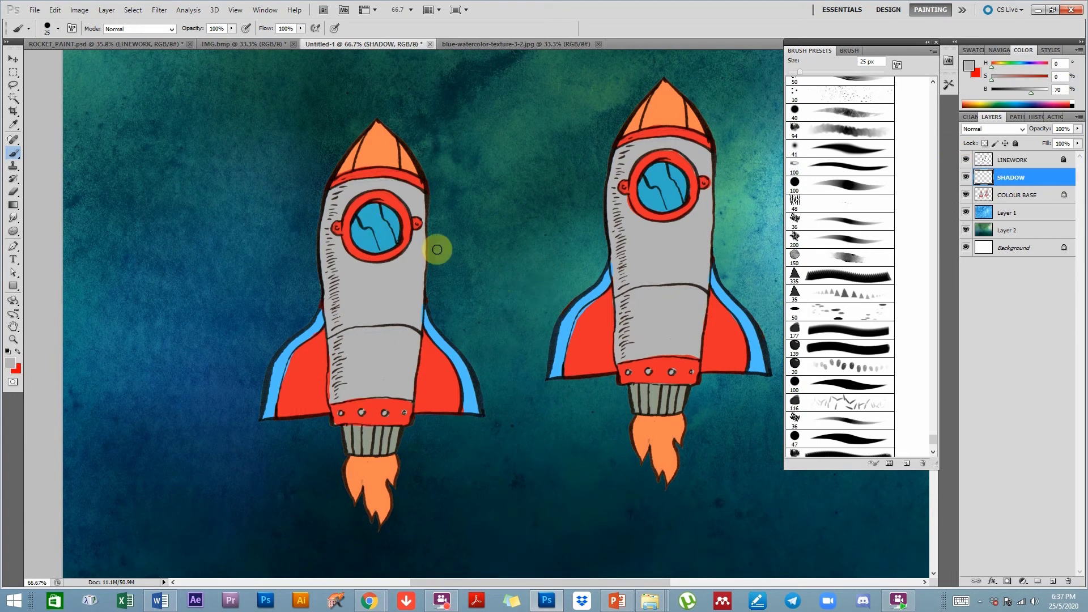
# Choose a hard round brush at 60 px and sample a dark blue from the watercolour background as paint colour.
pyautogui.click(844, 387)
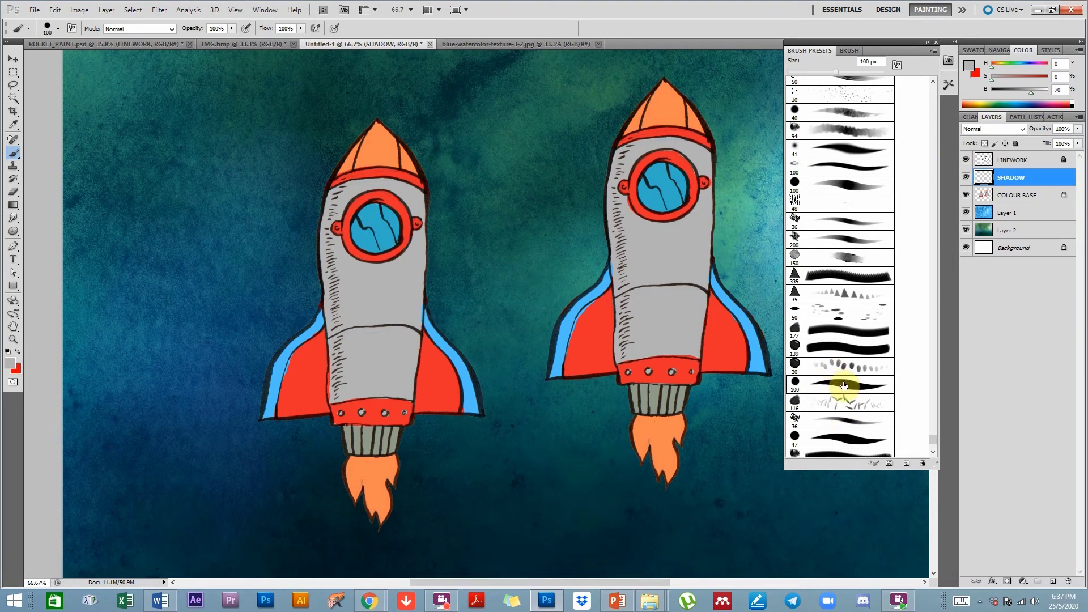
pyautogui.press('[')
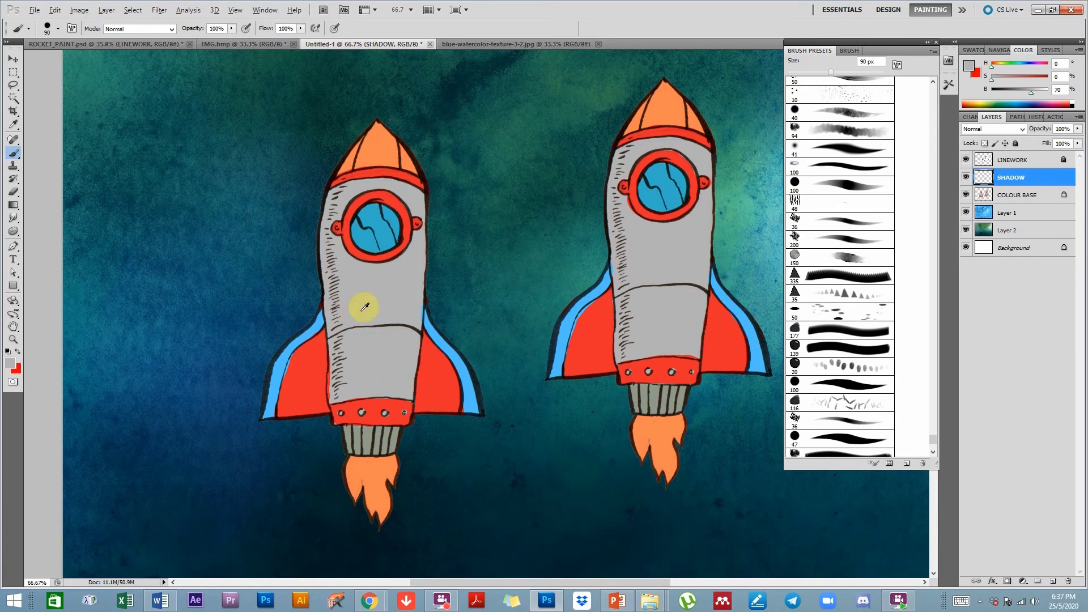
pyautogui.keyDown('alt'); pyautogui.click(213, 341); pyautogui.keyUp('alt')
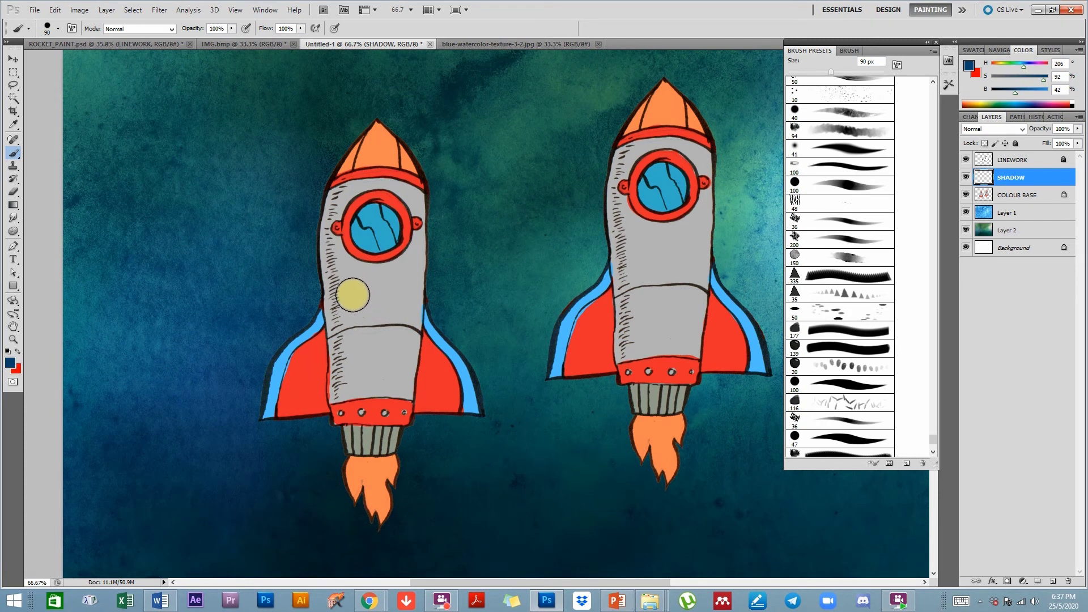
pyautogui.keyDown('alt'); pyautogui.click(205, 326); pyautogui.keyUp('alt')
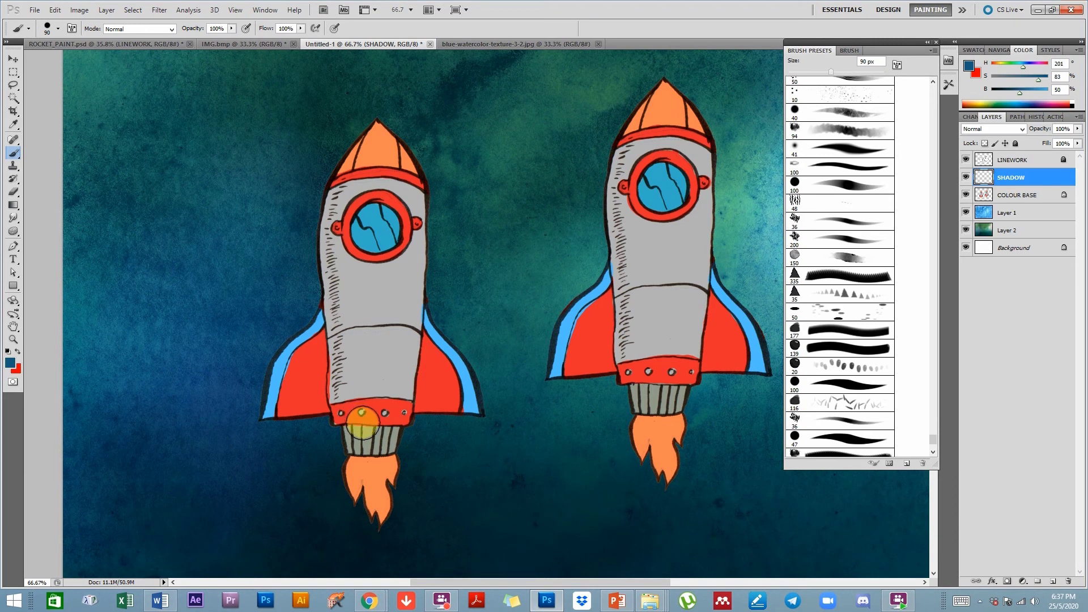
pyautogui.press('[')
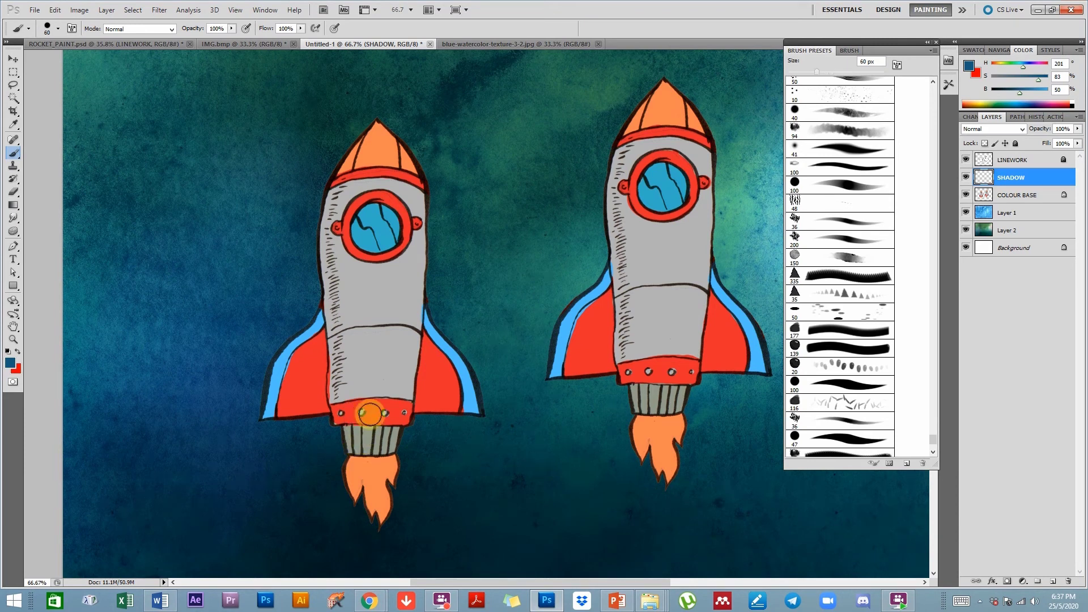
# Soften the sampled blue to 62% saturation and 63% brightness, leaving the brush opacity at 100%.
pyautogui.click(230, 29)
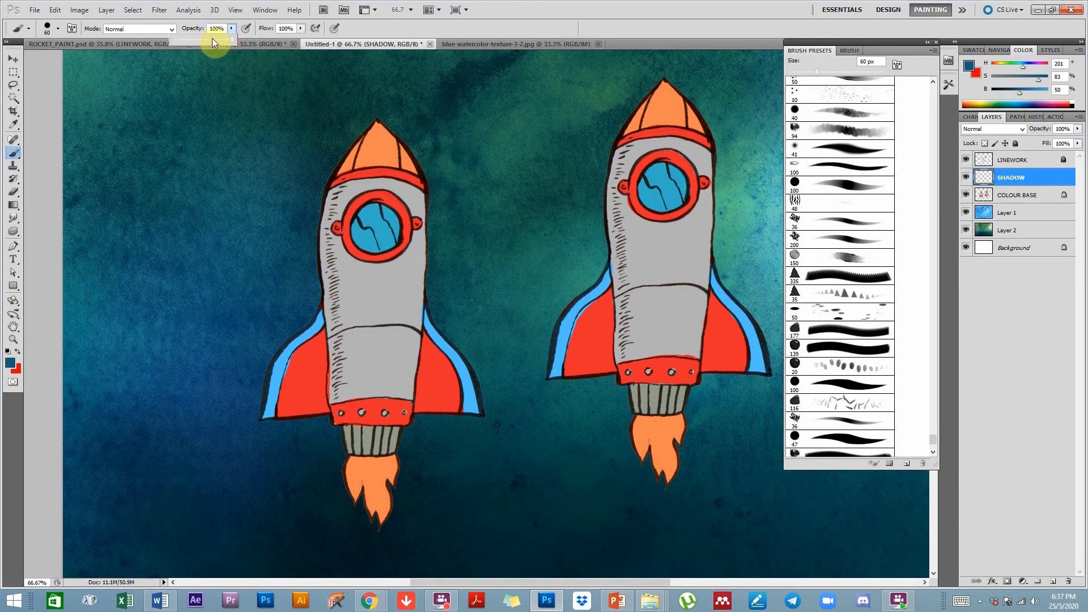
pyautogui.click(470, 28)
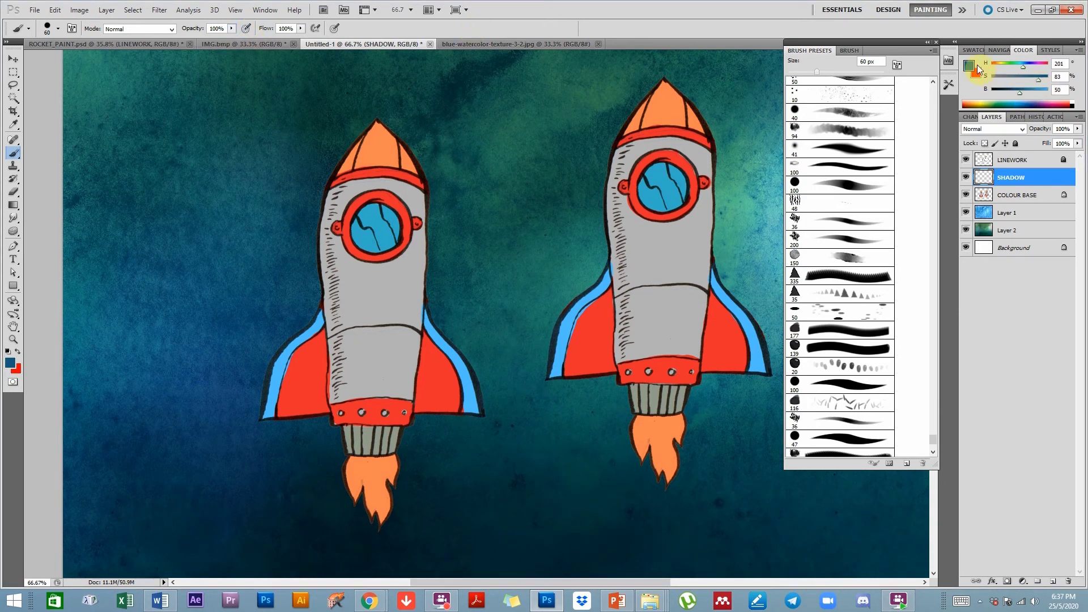
pyautogui.moveTo(1021, 91); pyautogui.dragTo(1027, 91)
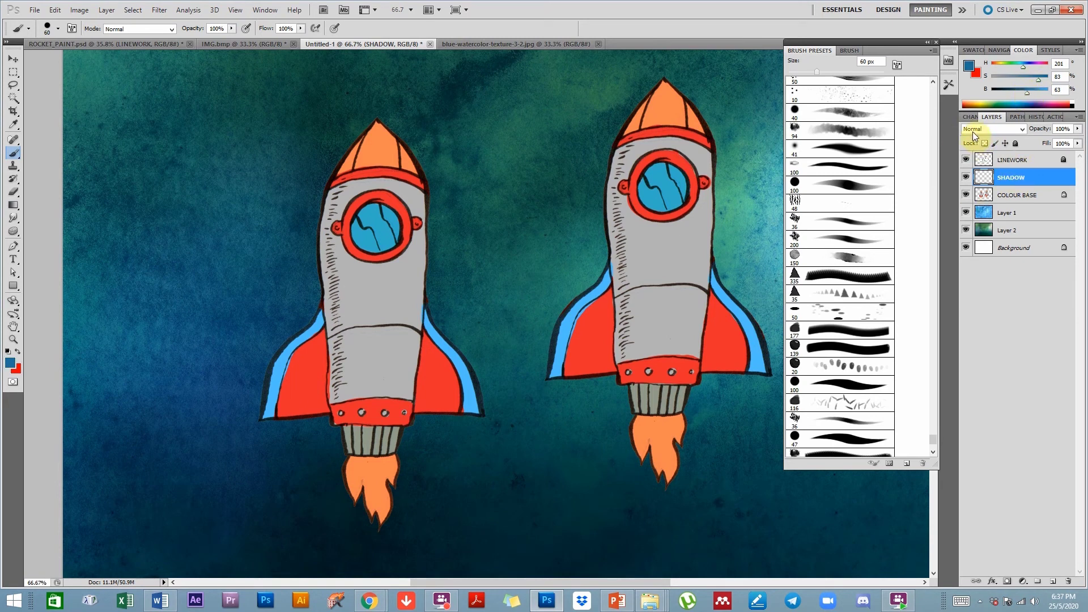
pyautogui.click(1026, 78)
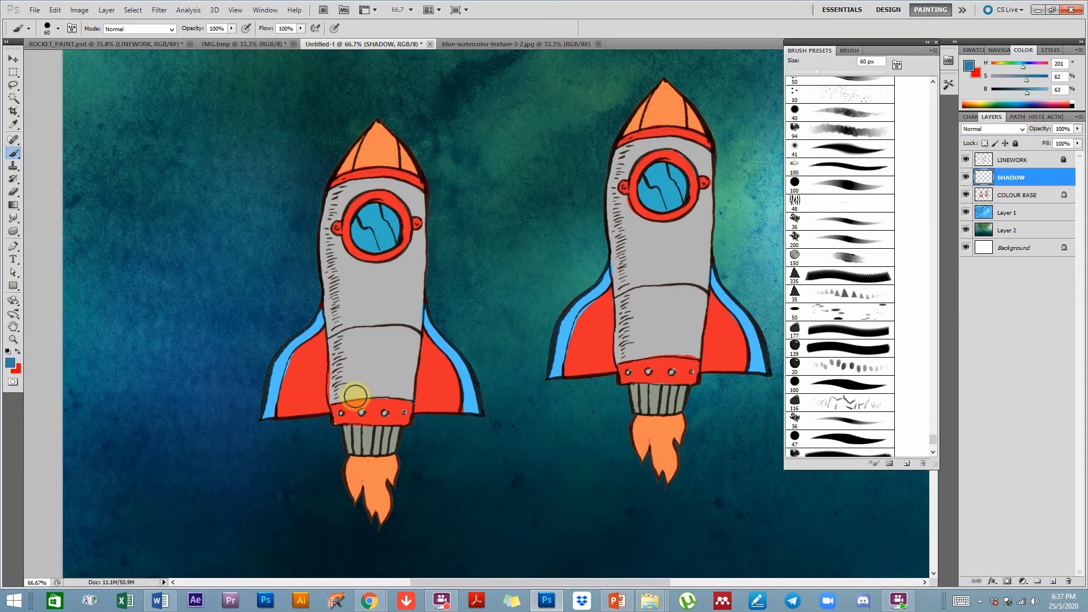
# Paint trial blue shadow strokes down the hatched side of the first rocket's hull and onto its base band.
pyautogui.moveTo(350, 414)
pyautogui.mouseDown()
pyautogui.moveTo(359, 408)
pyautogui.moveTo(342, 271)
pyautogui.mouseUp()
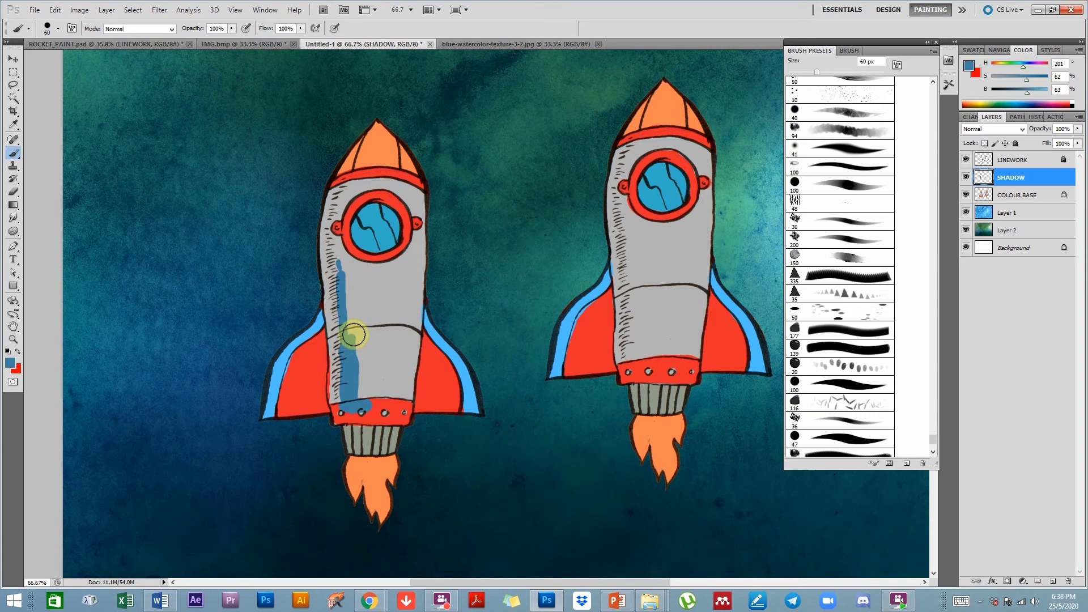
pyautogui.moveTo(348, 309); pyautogui.dragTo(357, 373)
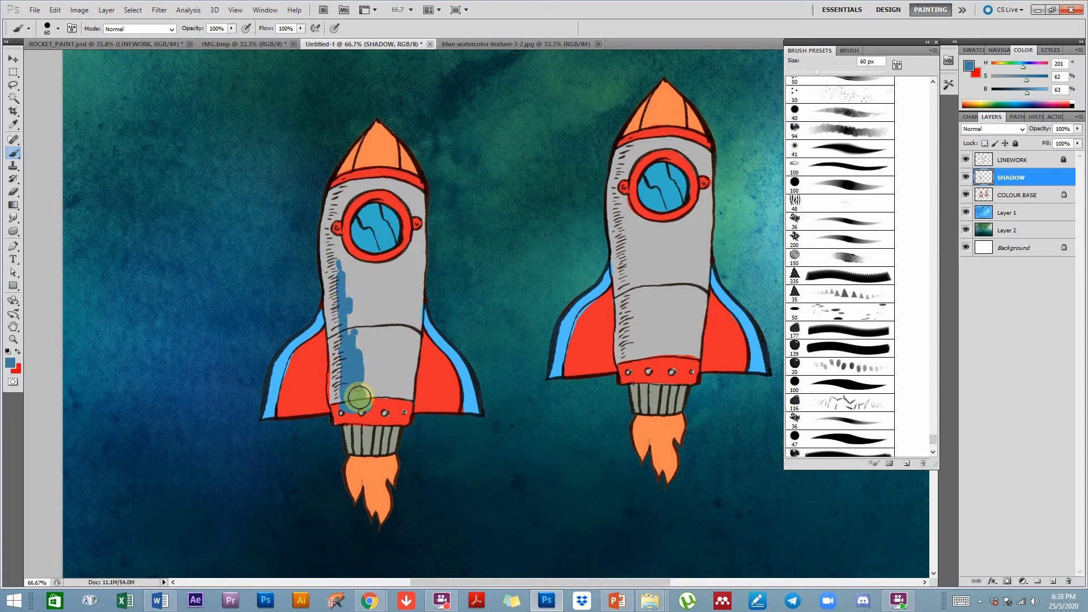
pyautogui.moveTo(359, 417); pyautogui.dragTo(378, 403)
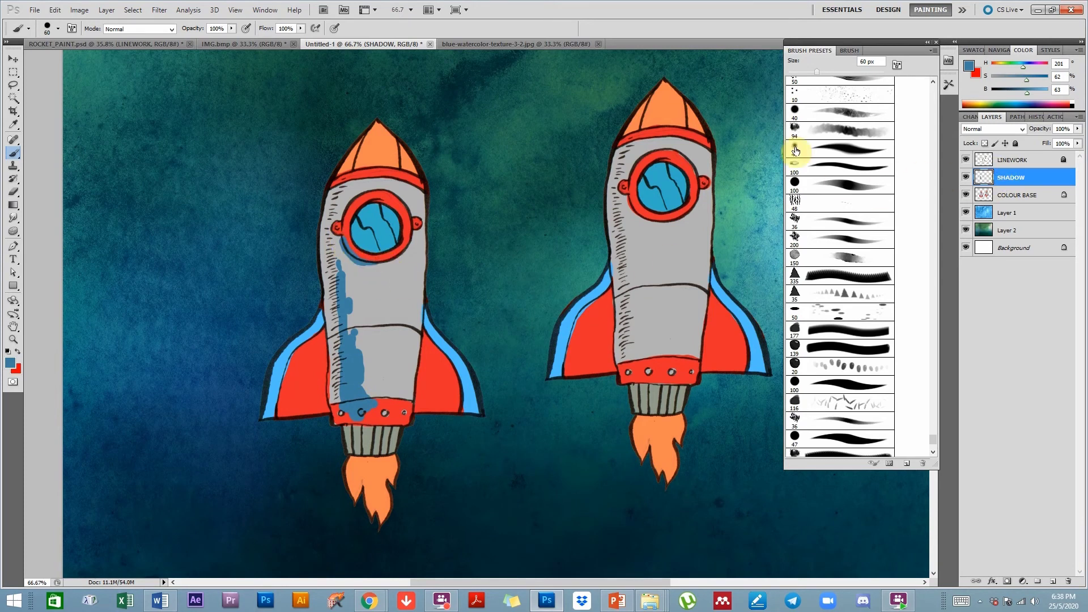
# Set the SHADOW layer's blend mode to Multiply, switching back to Normal once to compare the two.
pyautogui.click(991, 130)
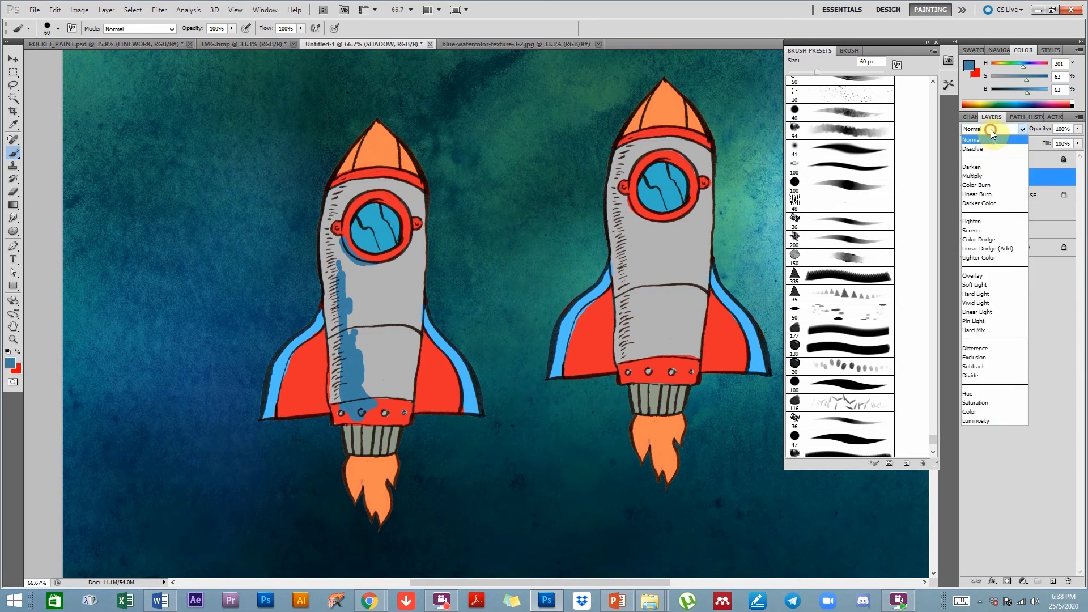
pyautogui.click(987, 178)
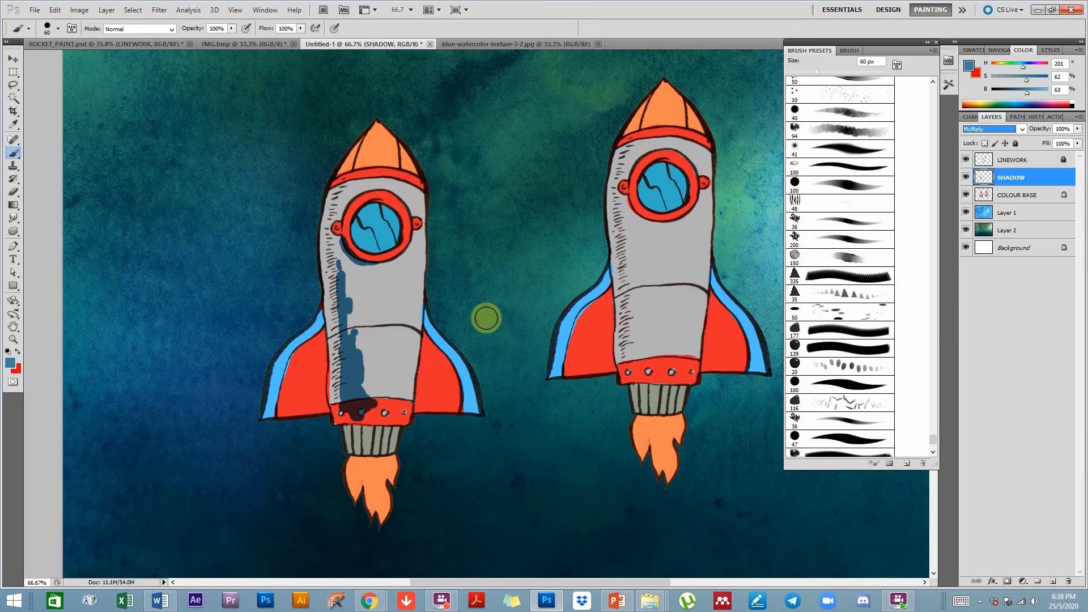
pyautogui.click(357, 344)
pyautogui.click(1000, 134)
pyautogui.click(988, 140)
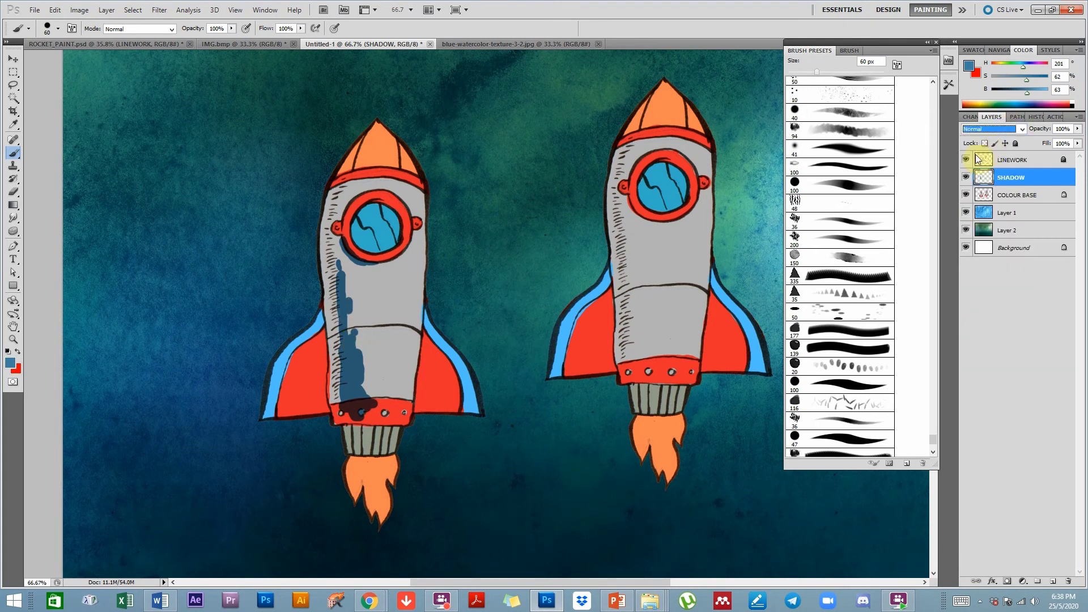
pyautogui.click(972, 130)
pyautogui.click(979, 176)
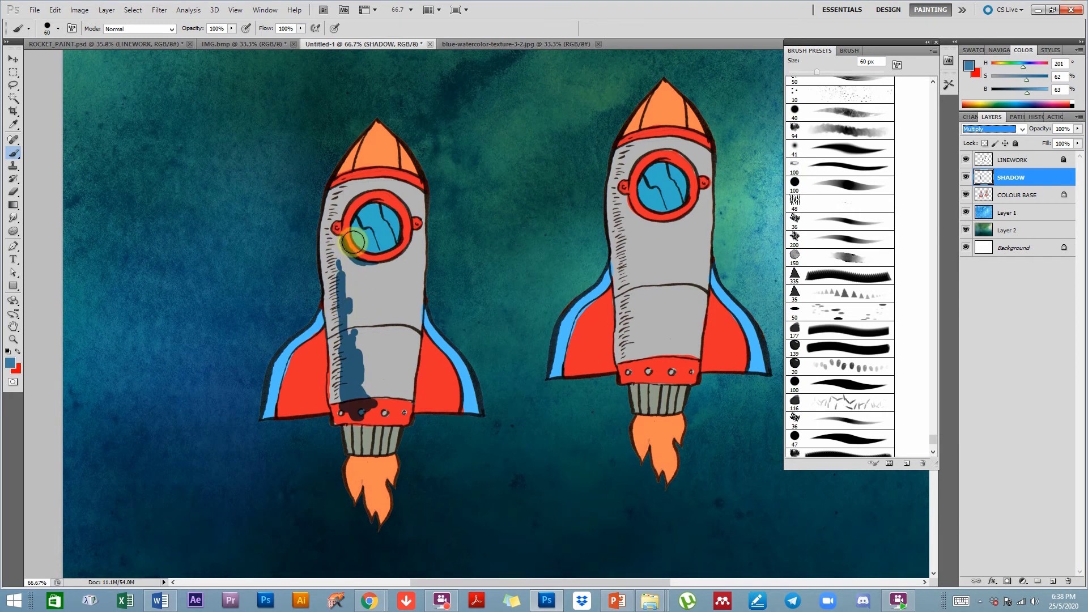
# Clear all trial strokes from the SHADOW layer and keep its blend mode at Multiply.
pyautogui.moveTo(347, 244); pyautogui.dragTo(344, 236)
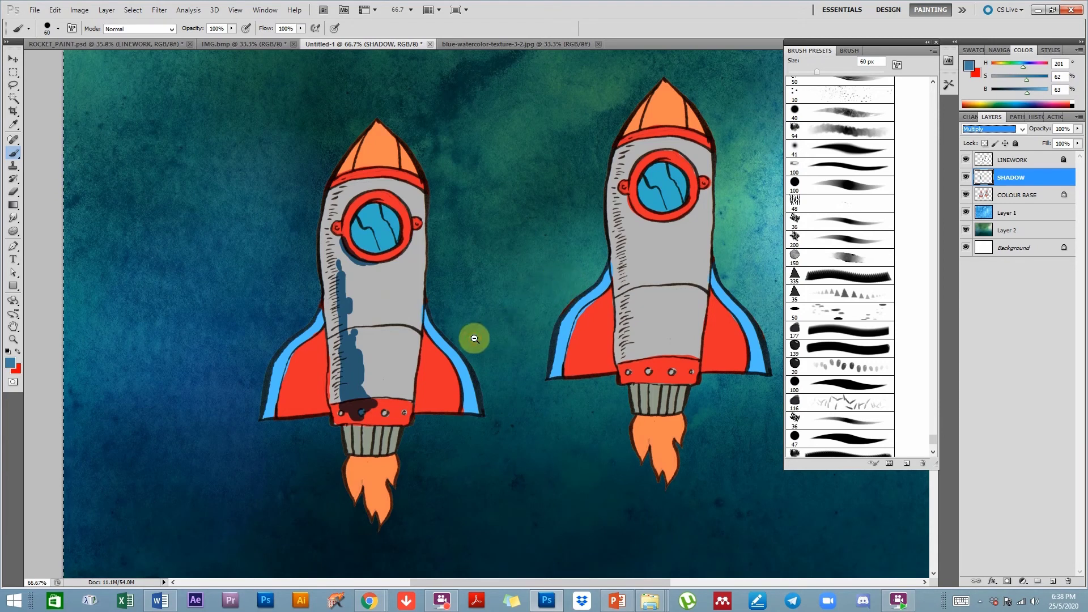
pyautogui.hotkey('ctrl', '-')
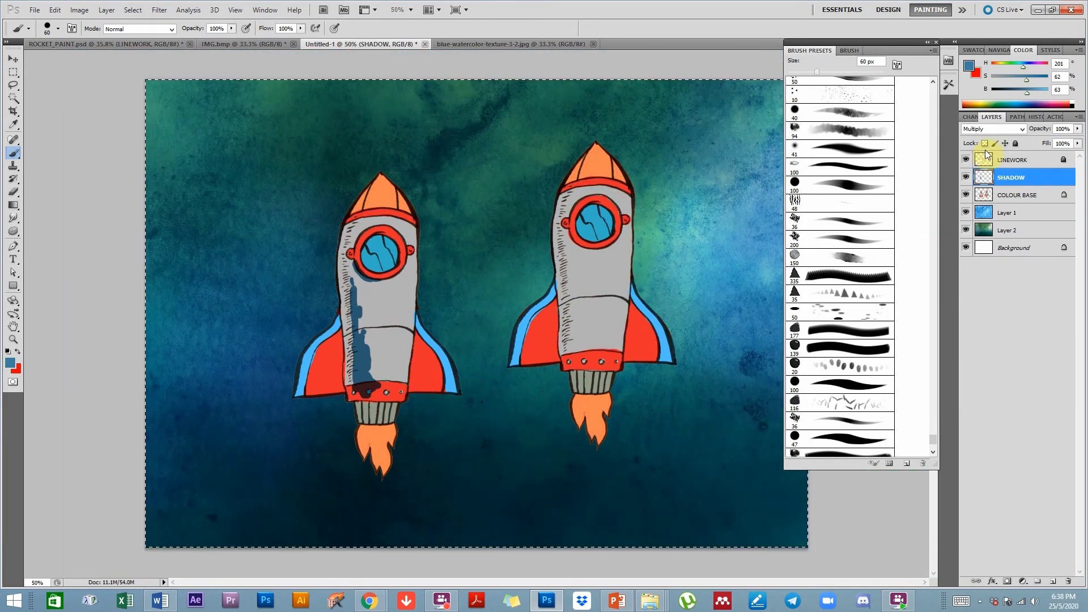
pyautogui.hotkey('ctrl', 'x')
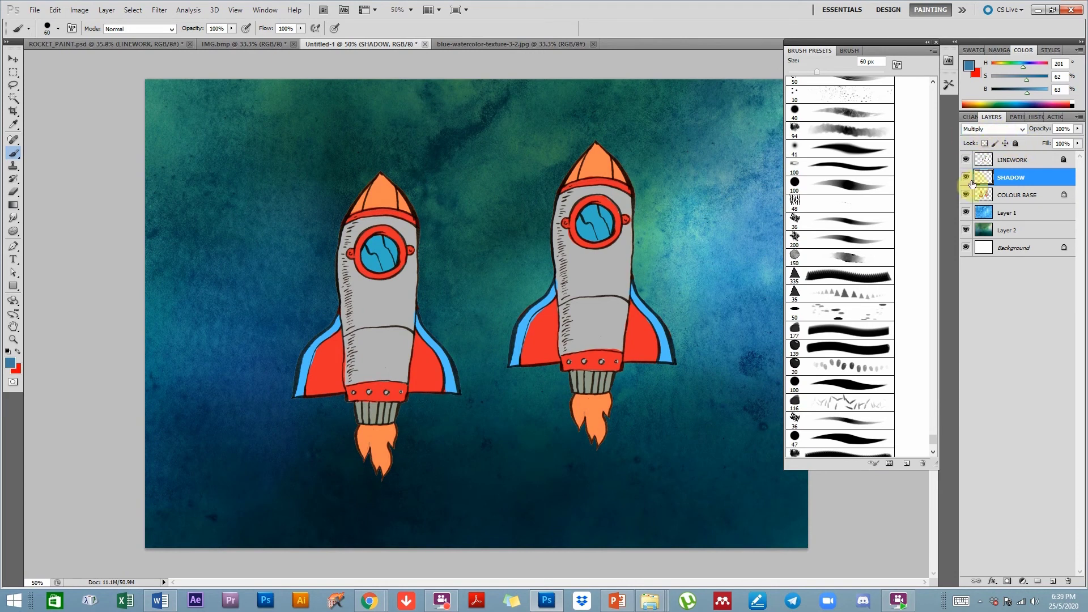
pyautogui.click(982, 128)
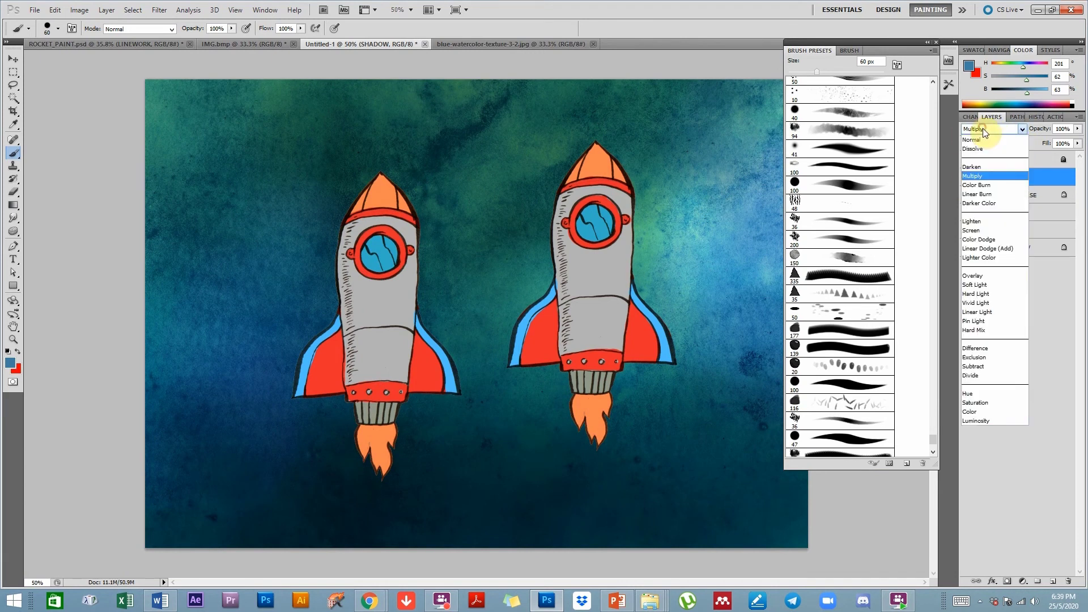
pyautogui.click(981, 128)
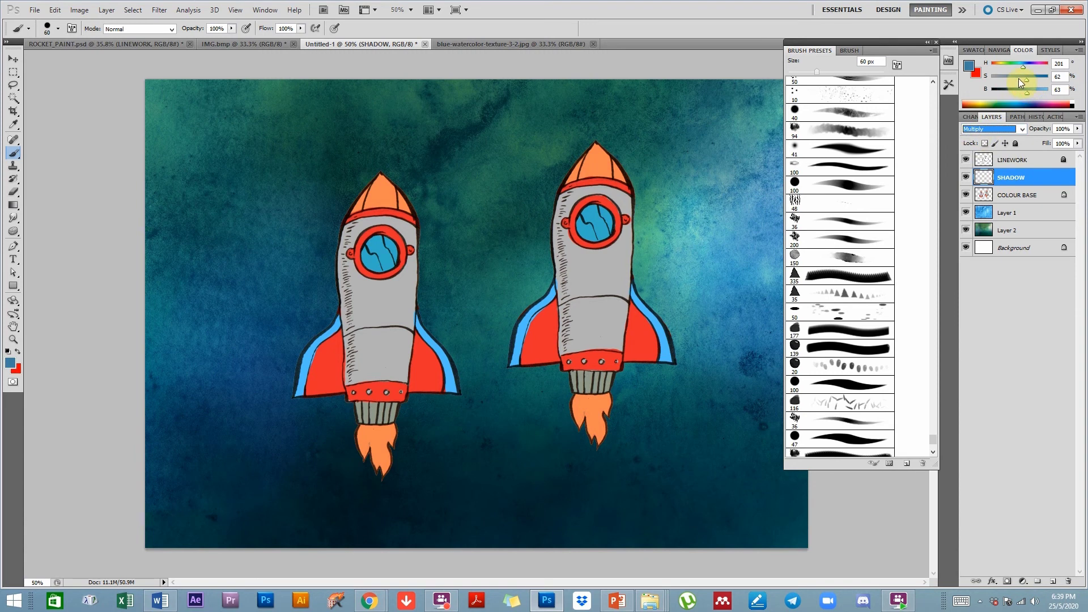
# Lighten the shadow blue to 36% saturation and 74% brightness, then try and undo a stroke on the first rocket's lower hull.
pyautogui.moveTo(1017, 78); pyautogui.dragTo(1033, 91)
pyautogui.keyDown('ctrl'); pyautogui.click(397, 371); pyautogui.keyUp('ctrl')
pyautogui.moveTo(355, 378); pyautogui.dragTo(461, 364)
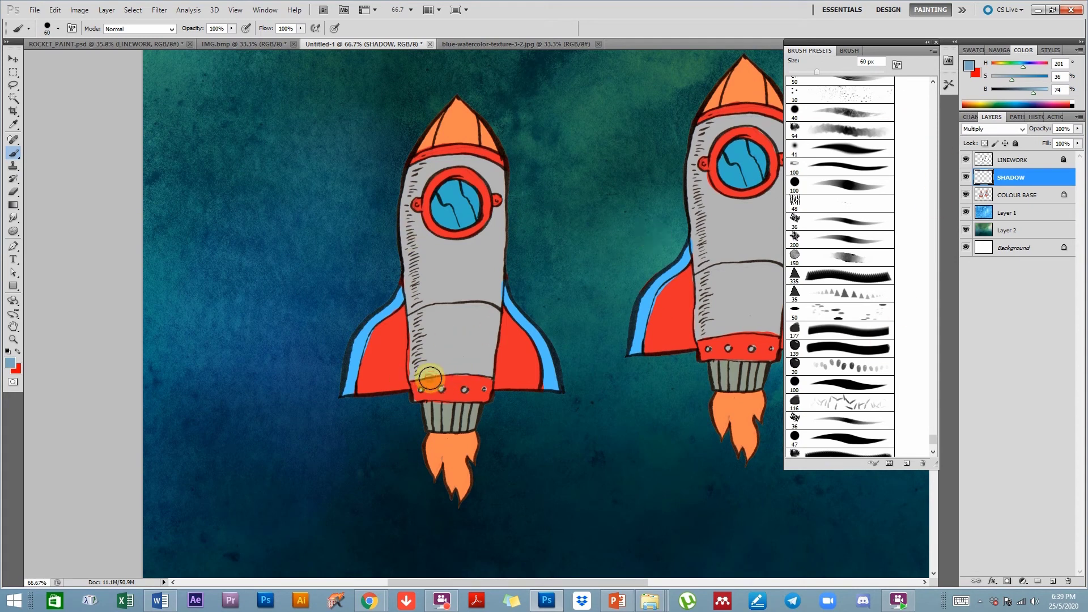
pyautogui.click(424, 380)
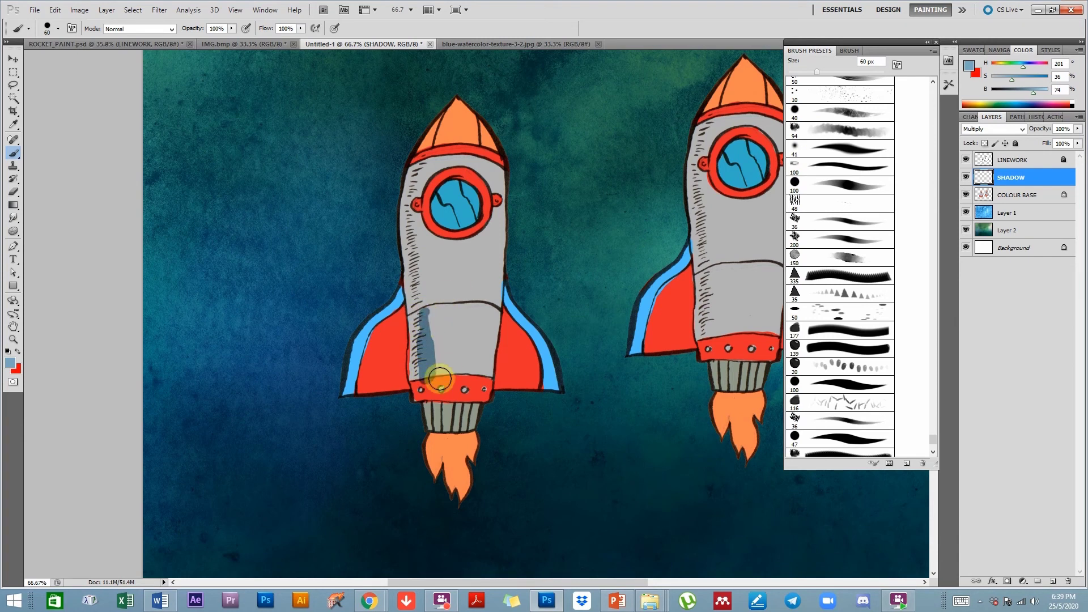
pyautogui.hotkey('ctrl', 'z')
# Choose the textured round brush at 80 px and paint shadow down the first rocket's hatched side and along its red base band.
pyautogui.click(857, 112)
pyautogui.press(']')
pyautogui.press(']')
pyautogui.press(']')
pyautogui.press(']')
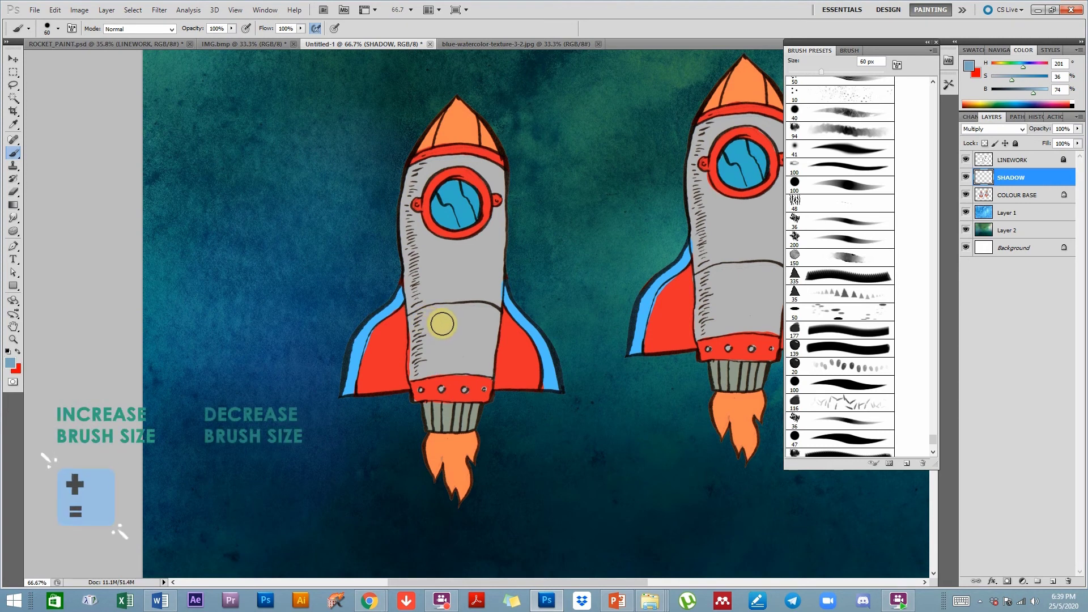
pyautogui.moveTo(428, 385)
pyautogui.mouseDown()
pyautogui.moveTo(420, 212)
pyautogui.moveTo(427, 394)
pyautogui.moveTo(435, 337)
pyautogui.moveTo(441, 375)
pyautogui.moveTo(436, 390)
pyautogui.moveTo(440, 273)
pyautogui.moveTo(441, 361)
pyautogui.mouseUp()
pyautogui.moveTo(436, 311)
pyautogui.mouseDown()
pyautogui.moveTo(424, 276)
pyautogui.moveTo(430, 312)
pyautogui.moveTo(439, 308)
pyautogui.moveTo(414, 313)
pyautogui.moveTo(441, 317)
pyautogui.moveTo(443, 382)
pyautogui.moveTo(414, 382)
pyautogui.moveTo(475, 377)
pyautogui.mouseUp()
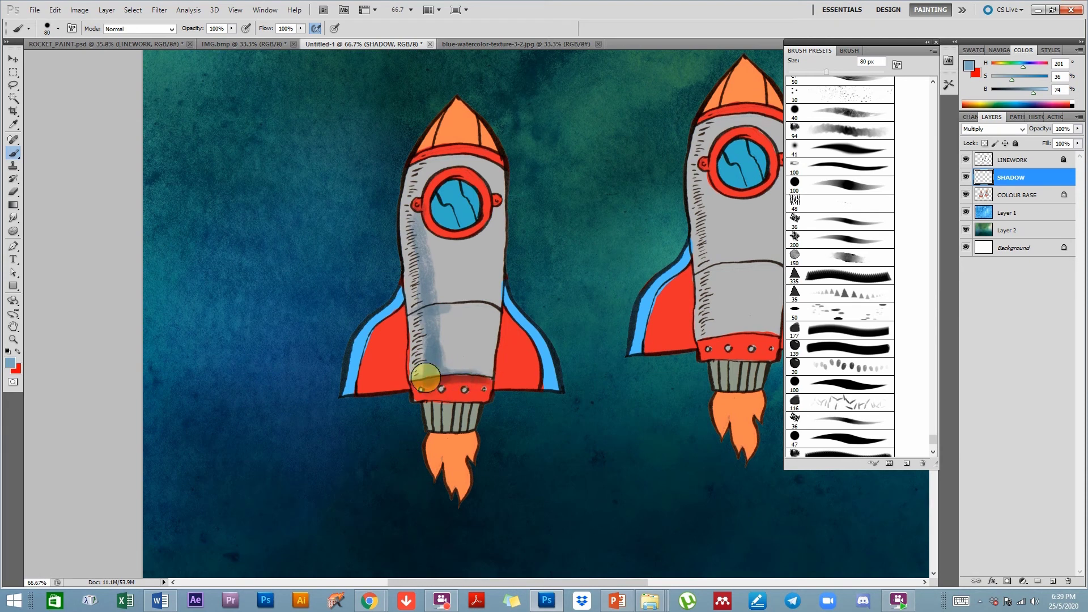
pyautogui.moveTo(452, 374); pyautogui.dragTo(467, 376)
pyautogui.moveTo(436, 377); pyautogui.dragTo(435, 378)
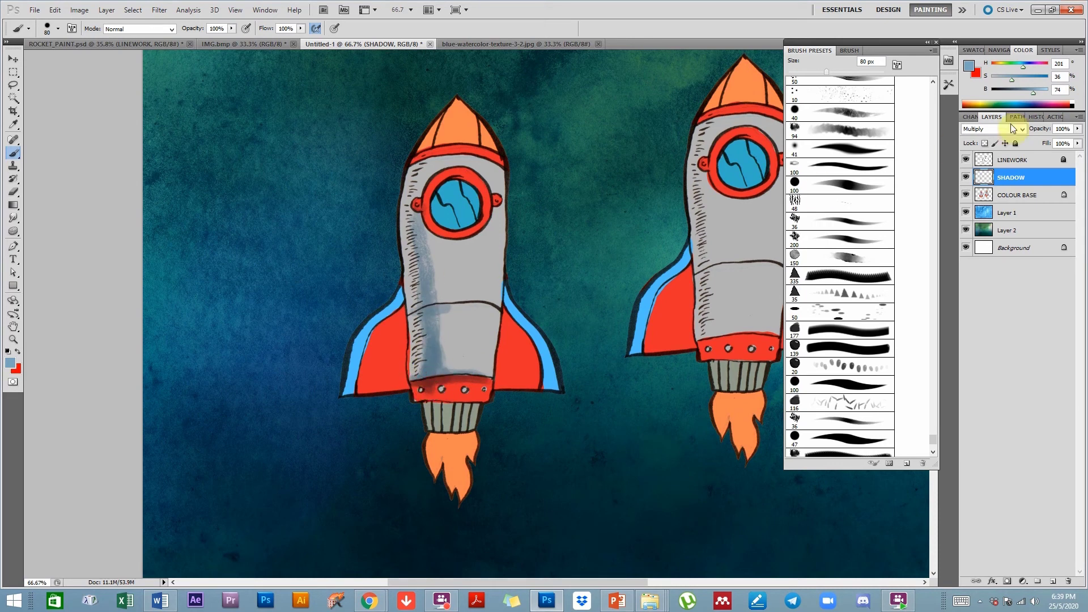
pyautogui.click(419, 236)
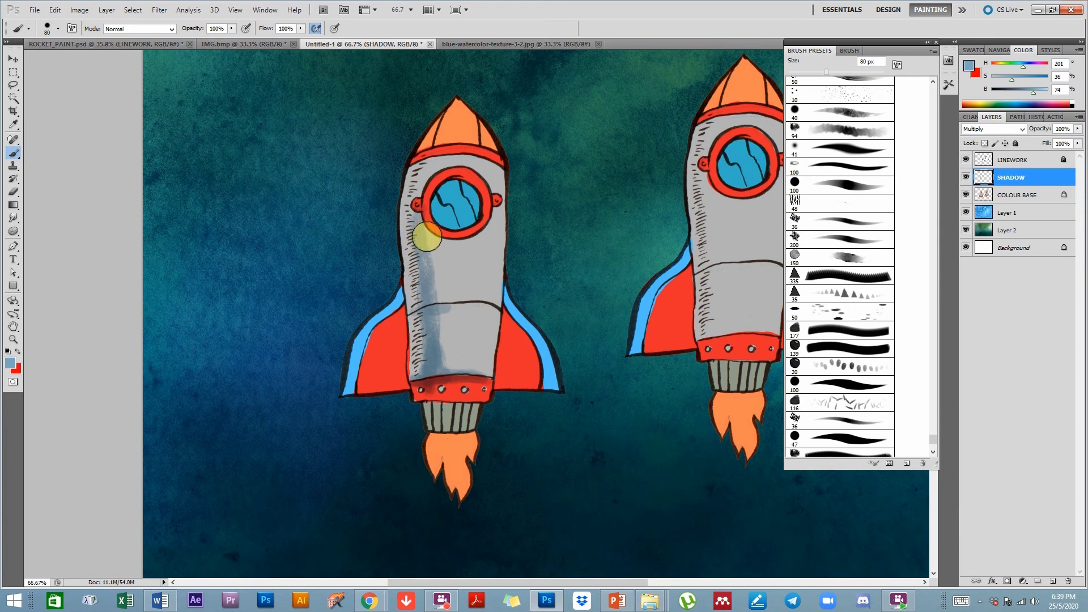
# Reduce the brush to 35 px and compare the SHADOW layer in Normal mode before returning it to Multiply.
pyautogui.press('[')
pyautogui.press('[')
pyautogui.press('[')
pyautogui.press('[')
pyautogui.press('[')
pyautogui.click(978, 130)
pyautogui.click(974, 141)
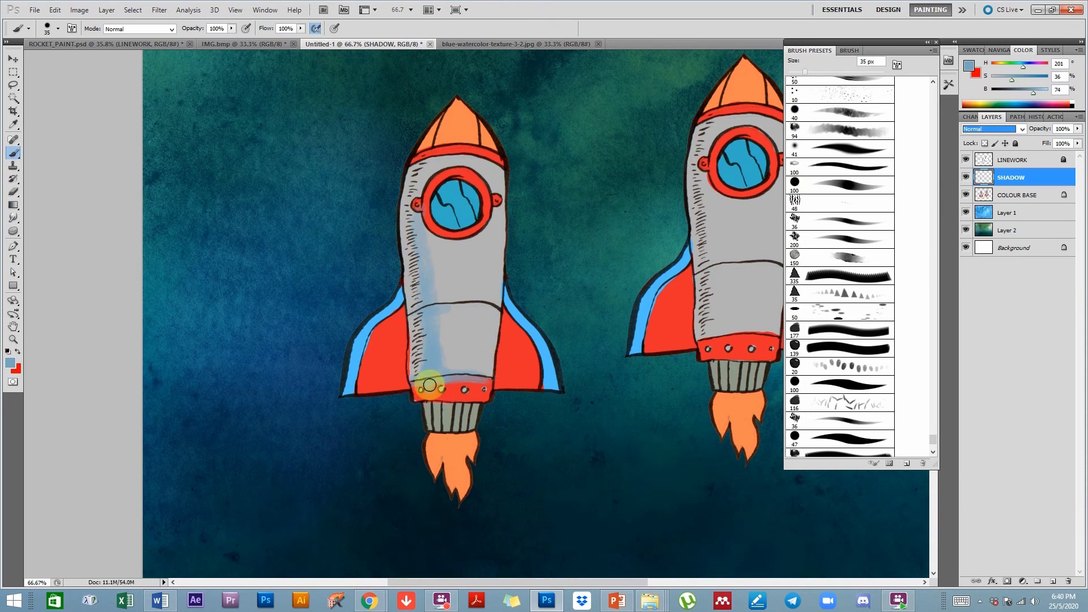
pyautogui.click(972, 131)
pyautogui.click(986, 162)
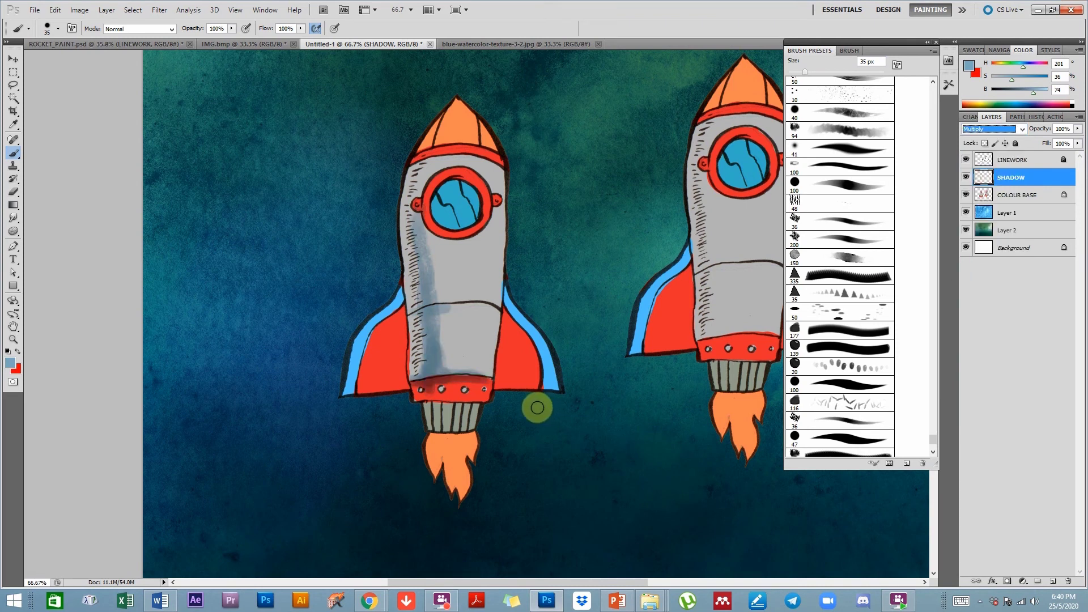
# Draw two freehand direction arrows on the background, one beside the nose cone and one pointing at the hatched side of the hull.
pyautogui.keyDown('ctrl'); pyautogui.click(461, 221); pyautogui.keyUp('ctrl')
pyautogui.moveTo(515, 171); pyautogui.dragTo(455, 232)
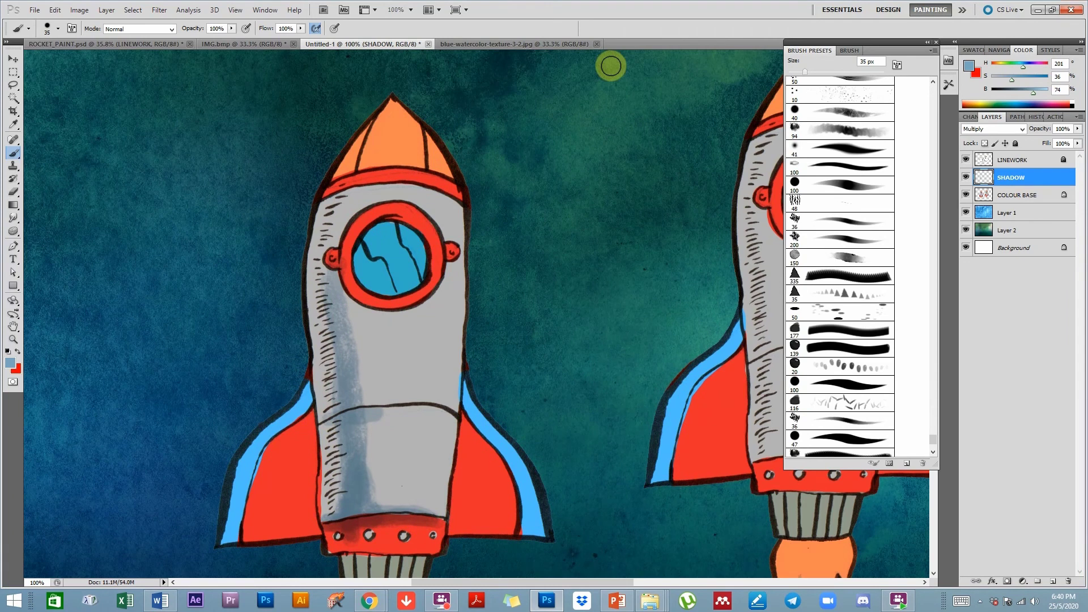
pyautogui.moveTo(389, 311); pyautogui.dragTo(574, 222)
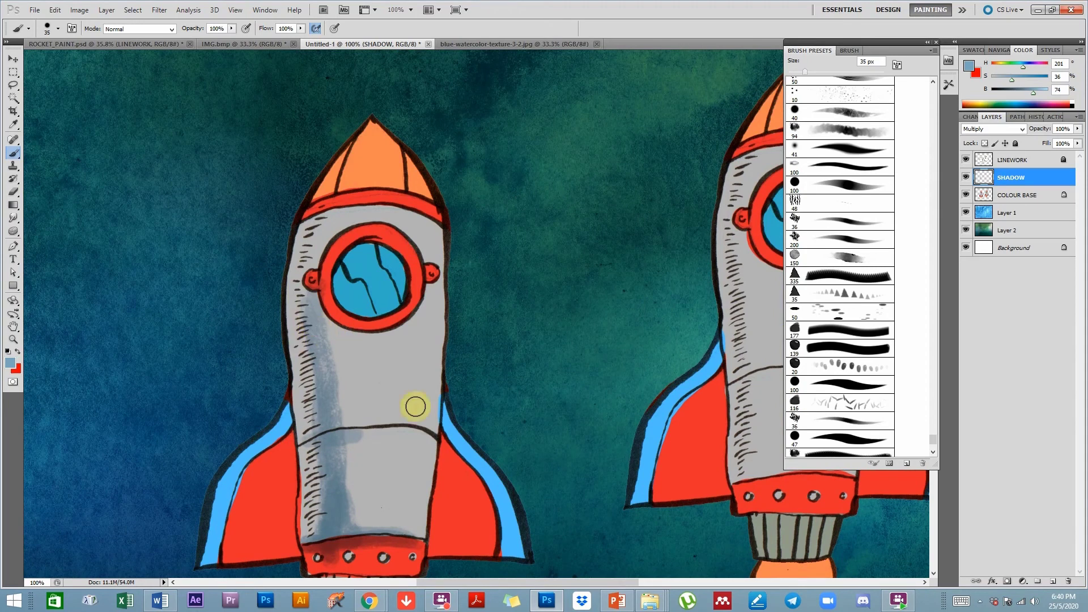
pyautogui.moveTo(385, 316)
pyautogui.mouseDown()
pyautogui.moveTo(404, 260)
pyautogui.moveTo(440, 249)
pyautogui.mouseUp()
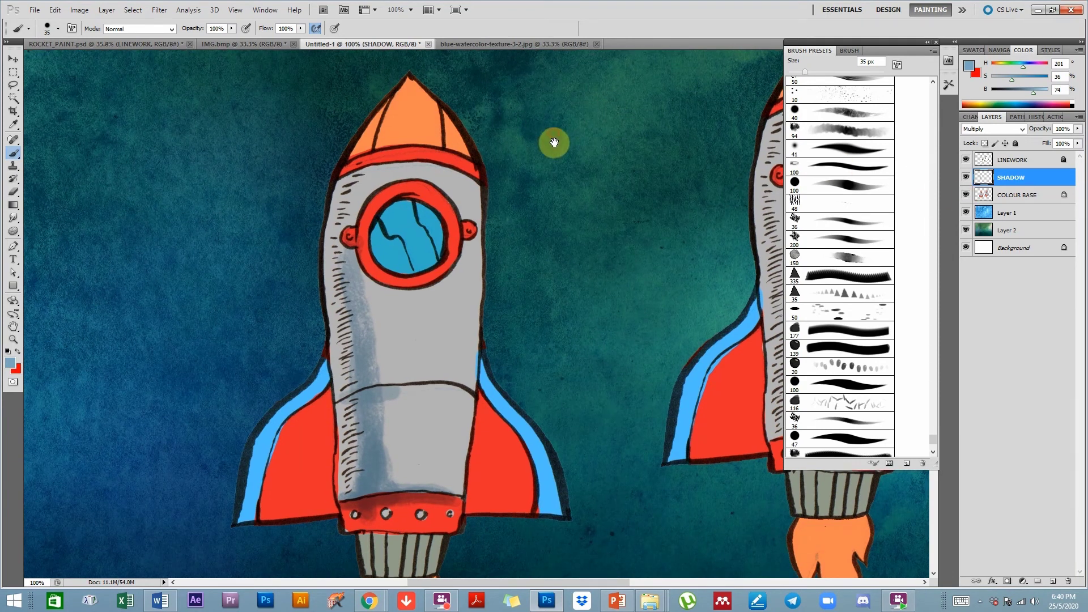
pyautogui.scroll(1, 605, 125)
pyautogui.moveTo(524, 91)
pyautogui.mouseDown()
pyautogui.moveTo(568, 73)
pyautogui.moveTo(549, 117)
pyautogui.moveTo(583, 78)
pyautogui.moveTo(547, 111)
pyautogui.moveTo(536, 102)
pyautogui.moveTo(512, 121)
pyautogui.mouseUp()
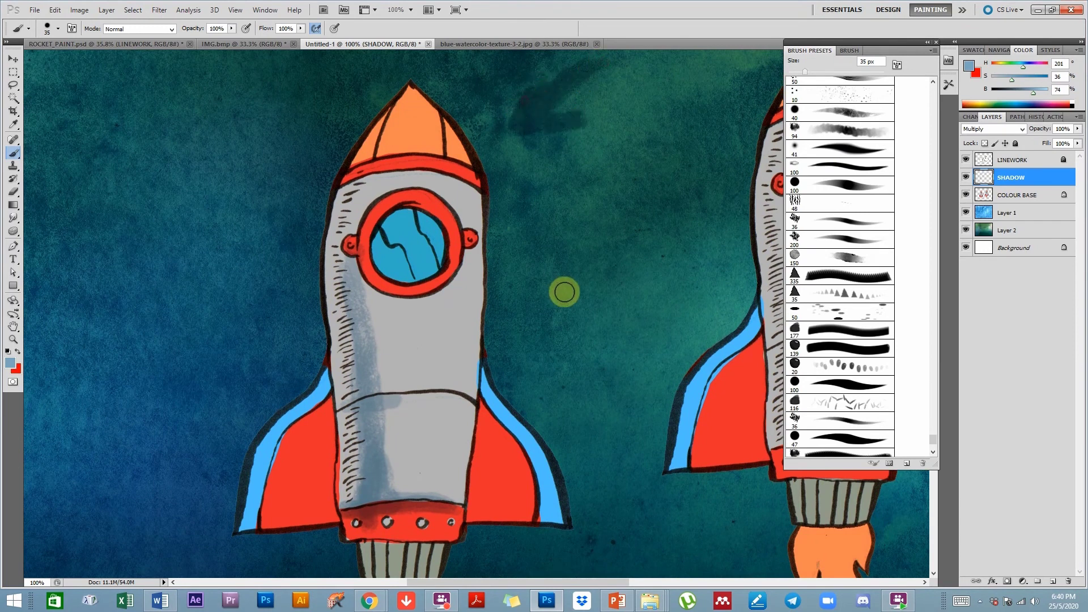
pyautogui.moveTo(403, 326); pyautogui.dragTo(468, 272)
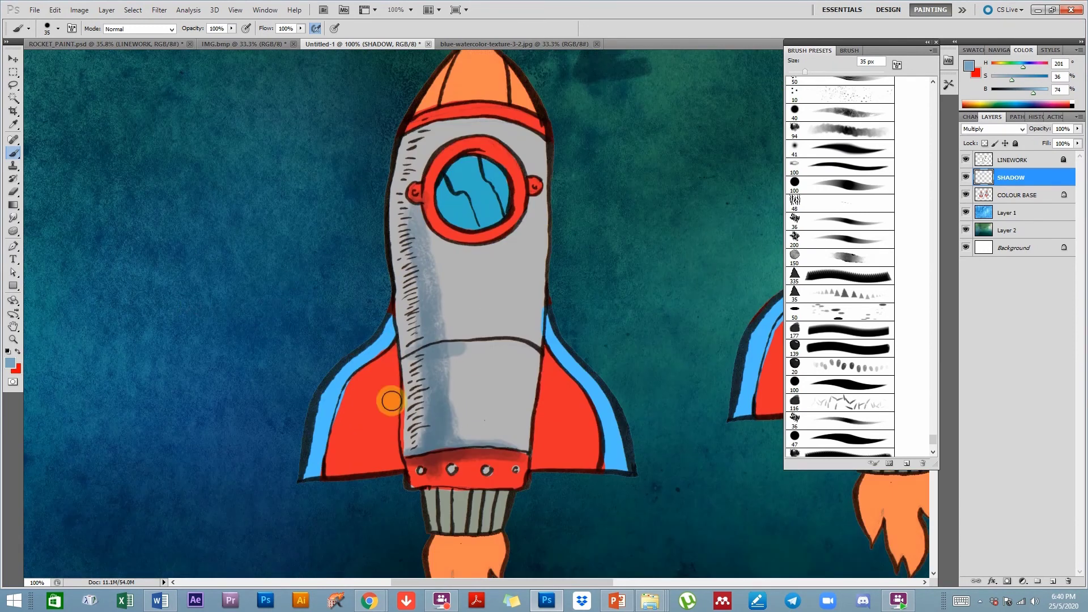
pyautogui.moveTo(549, 392); pyautogui.dragTo(521, 397)
pyautogui.moveTo(170, 306); pyautogui.dragTo(286, 296)
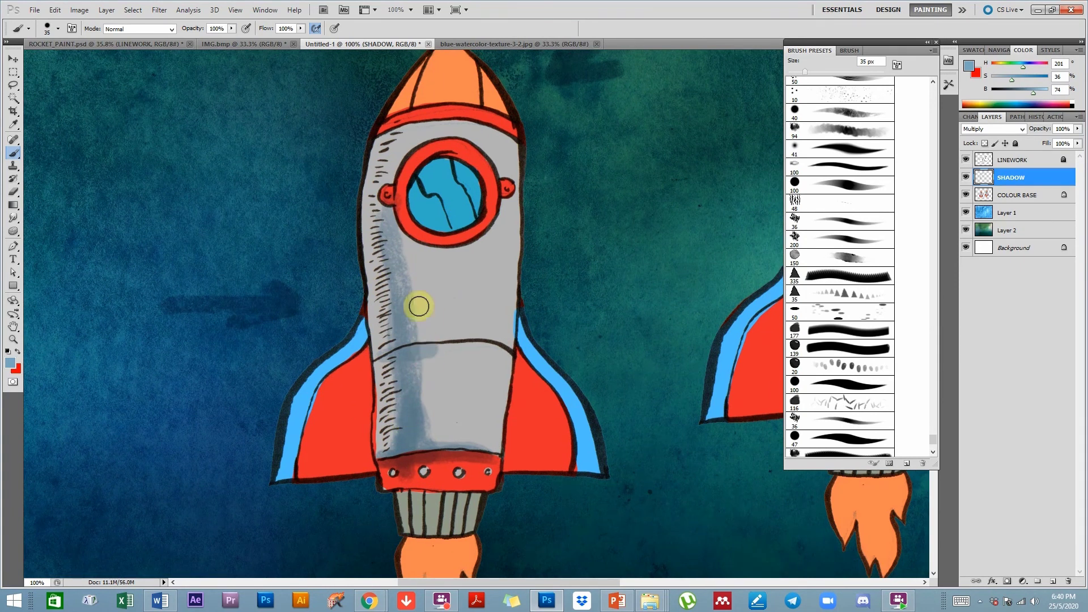
# Paint shadows beneath the first rocket's porthole ring and across the upper part of its exhaust nozzle.
pyautogui.moveTo(440, 153)
pyautogui.mouseDown()
pyautogui.moveTo(479, 170)
pyautogui.moveTo(460, 157)
pyautogui.moveTo(483, 180)
pyautogui.moveTo(467, 158)
pyautogui.moveTo(481, 190)
pyautogui.moveTo(431, 159)
pyautogui.moveTo(463, 156)
pyautogui.moveTo(471, 187)
pyautogui.moveTo(428, 159)
pyautogui.moveTo(478, 166)
pyautogui.moveTo(453, 159)
pyautogui.moveTo(470, 164)
pyautogui.moveTo(490, 193)
pyautogui.moveTo(483, 204)
pyautogui.moveTo(487, 178)
pyautogui.moveTo(471, 153)
pyautogui.moveTo(488, 154)
pyautogui.moveTo(498, 187)
pyautogui.moveTo(457, 139)
pyautogui.moveTo(459, 171)
pyautogui.moveTo(488, 196)
pyautogui.moveTo(455, 183)
pyautogui.moveTo(440, 353)
pyautogui.moveTo(459, 150)
pyautogui.moveTo(468, 157)
pyautogui.moveTo(441, 153)
pyautogui.moveTo(402, 228)
pyautogui.moveTo(394, 215)
pyautogui.moveTo(413, 236)
pyautogui.moveTo(391, 218)
pyautogui.moveTo(439, 240)
pyautogui.moveTo(392, 230)
pyautogui.moveTo(488, 240)
pyautogui.moveTo(456, 234)
pyautogui.moveTo(479, 242)
pyautogui.moveTo(500, 208)
pyautogui.moveTo(488, 231)
pyautogui.moveTo(425, 242)
pyautogui.mouseUp()
pyautogui.scroll(-3, 468, 225)
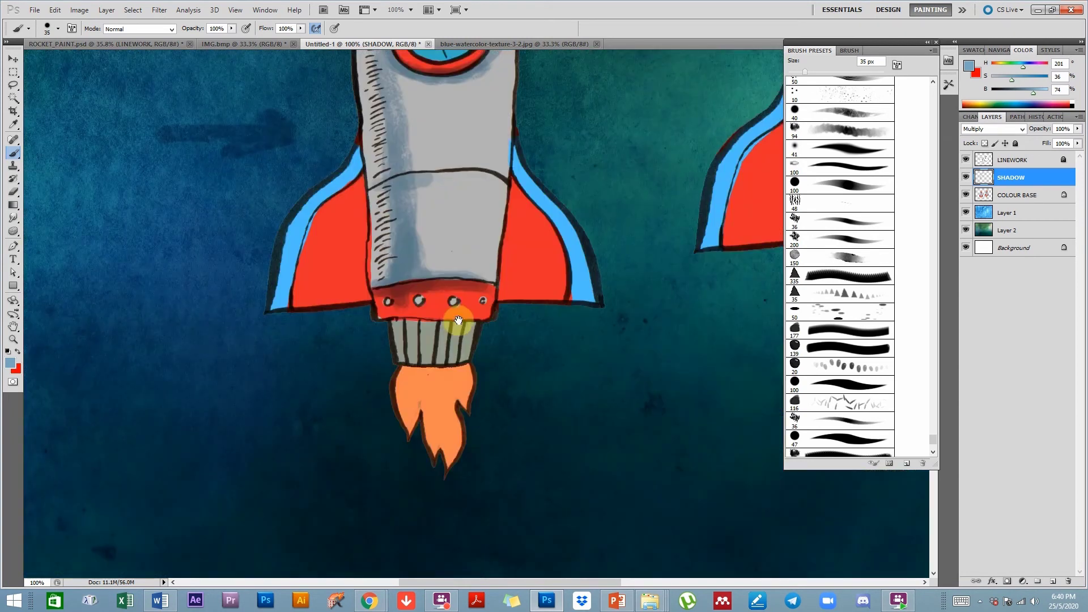
pyautogui.moveTo(393, 325)
pyautogui.mouseDown()
pyautogui.moveTo(455, 324)
pyautogui.moveTo(385, 328)
pyautogui.moveTo(475, 325)
pyautogui.moveTo(410, 329)
pyautogui.mouseUp()
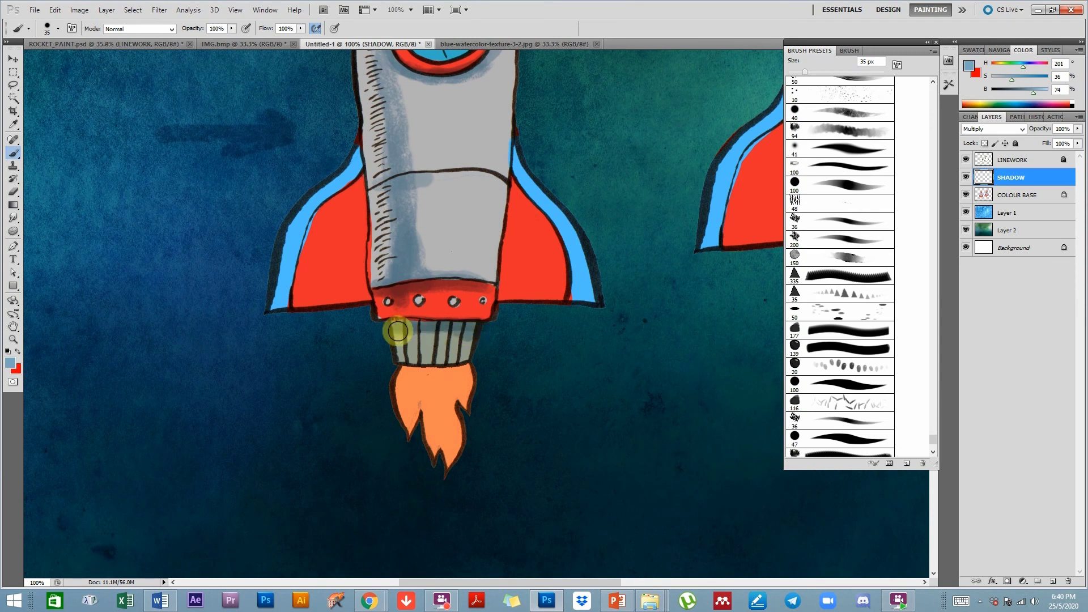
pyautogui.moveTo(413, 329)
pyautogui.mouseDown()
pyautogui.moveTo(437, 397)
pyautogui.moveTo(433, 376)
pyautogui.moveTo(404, 384)
pyautogui.moveTo(437, 417)
pyautogui.moveTo(434, 390)
pyautogui.mouseUp()
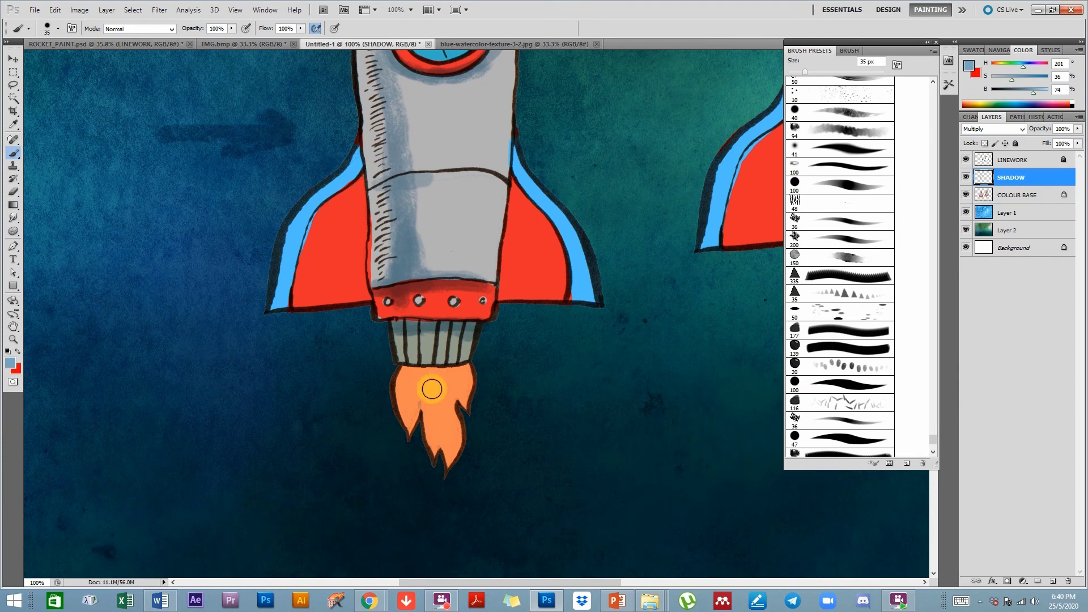
# Shade both red fins of the first rocket along the edges where they meet the hull.
pyautogui.moveTo(410, 179); pyautogui.dragTo(399, 293)
pyautogui.moveTo(345, 393)
pyautogui.mouseDown()
pyautogui.moveTo(360, 388)
pyautogui.moveTo(351, 297)
pyautogui.moveTo(348, 408)
pyautogui.moveTo(347, 304)
pyautogui.moveTo(352, 342)
pyautogui.moveTo(339, 374)
pyautogui.moveTo(340, 308)
pyautogui.moveTo(352, 413)
pyautogui.moveTo(345, 272)
pyautogui.mouseUp()
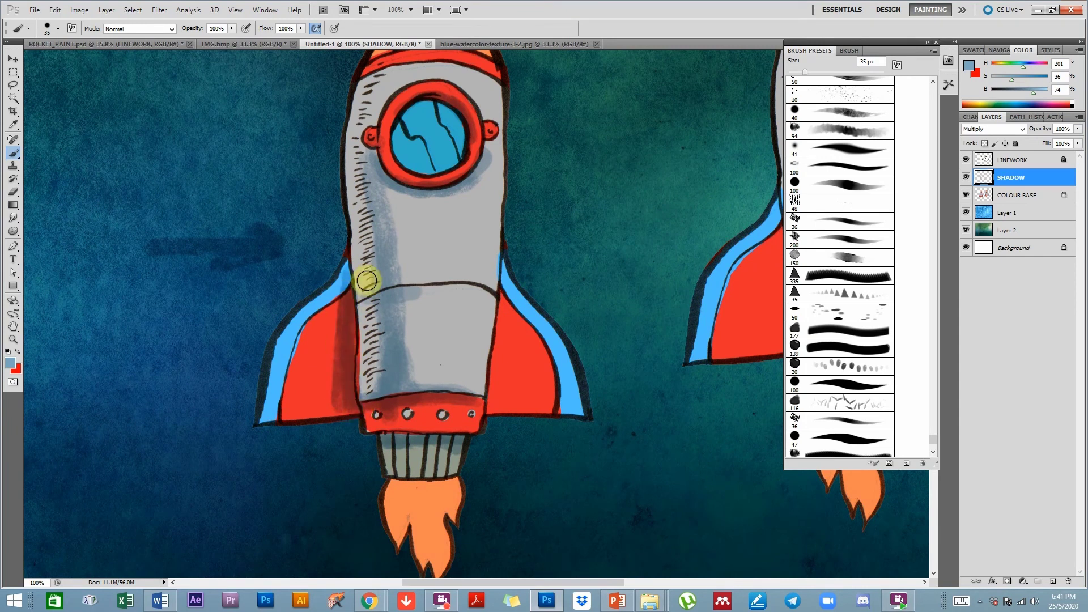
pyautogui.moveTo(506, 285)
pyautogui.mouseDown()
pyautogui.moveTo(493, 413)
pyautogui.moveTo(500, 270)
pyautogui.moveTo(507, 313)
pyautogui.moveTo(486, 296)
pyautogui.mouseUp()
# Add shadows around the nose cone's red band, inside the porthole glass and along the hull's curved panel seam.
pyautogui.scroll(3, 493, 227)
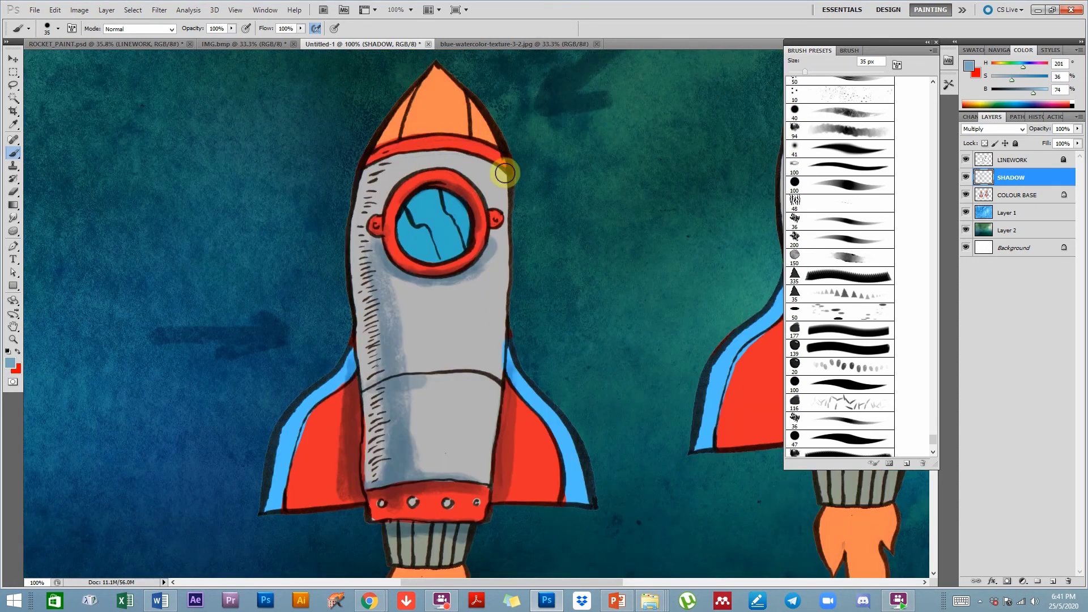
pyautogui.moveTo(504, 172)
pyautogui.mouseDown()
pyautogui.moveTo(380, 163)
pyautogui.moveTo(480, 154)
pyautogui.moveTo(496, 188)
pyautogui.moveTo(480, 241)
pyautogui.moveTo(386, 230)
pyautogui.moveTo(378, 244)
pyautogui.moveTo(389, 199)
pyautogui.moveTo(418, 199)
pyautogui.mouseUp()
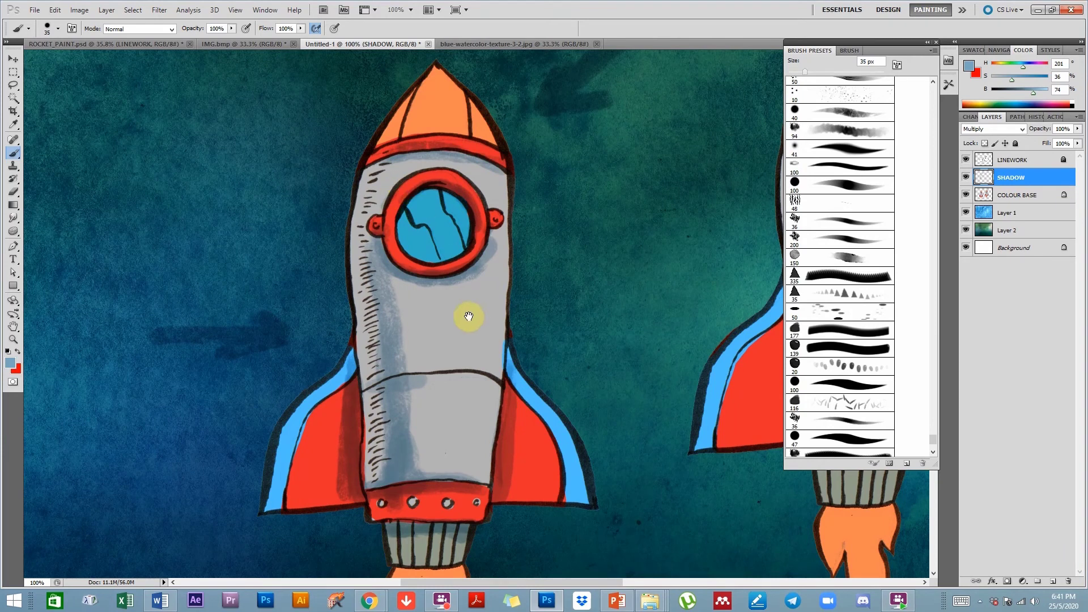
pyautogui.moveTo(459, 234)
pyautogui.mouseDown()
pyautogui.moveTo(428, 161)
pyautogui.moveTo(478, 196)
pyautogui.moveTo(434, 165)
pyautogui.moveTo(469, 164)
pyautogui.mouseUp()
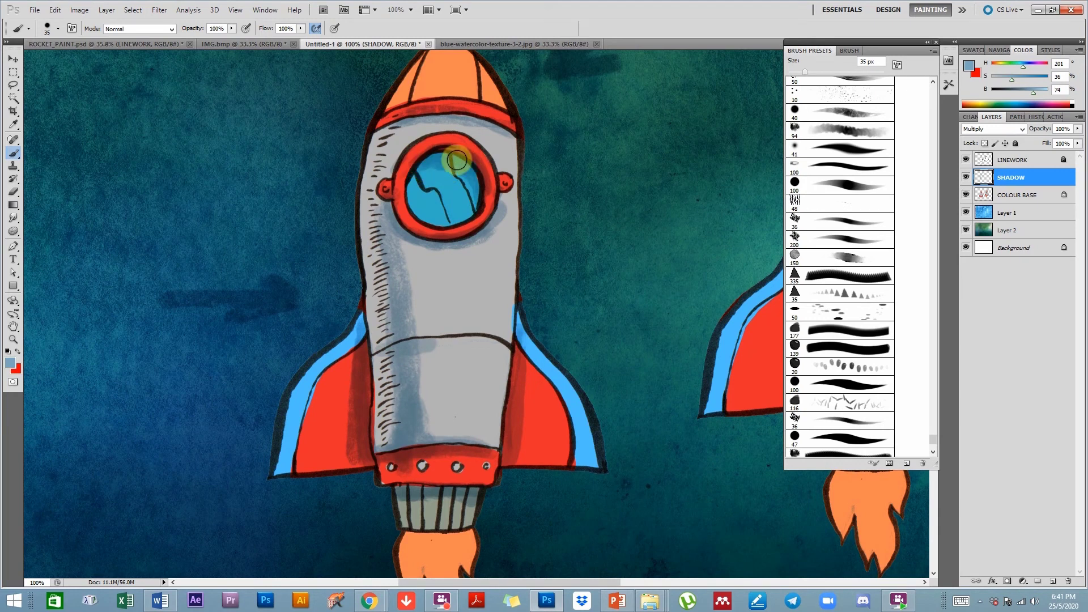
pyautogui.moveTo(440, 165)
pyautogui.mouseDown()
pyautogui.moveTo(468, 171)
pyautogui.moveTo(471, 186)
pyautogui.moveTo(446, 177)
pyautogui.mouseUp()
pyautogui.moveTo(427, 360)
pyautogui.mouseDown()
pyautogui.moveTo(405, 344)
pyautogui.moveTo(386, 360)
pyautogui.moveTo(469, 349)
pyautogui.moveTo(509, 361)
pyautogui.moveTo(484, 350)
pyautogui.moveTo(384, 373)
pyautogui.mouseUp()
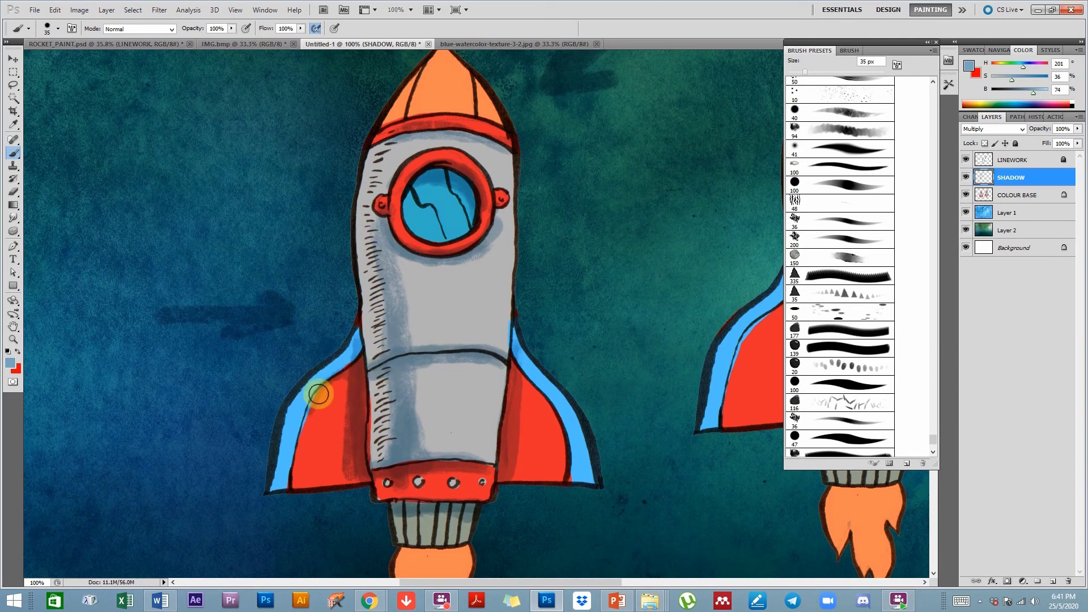
pyautogui.moveTo(462, 409); pyautogui.dragTo(455, 442)
pyautogui.moveTo(393, 306); pyautogui.dragTo(442, 258)
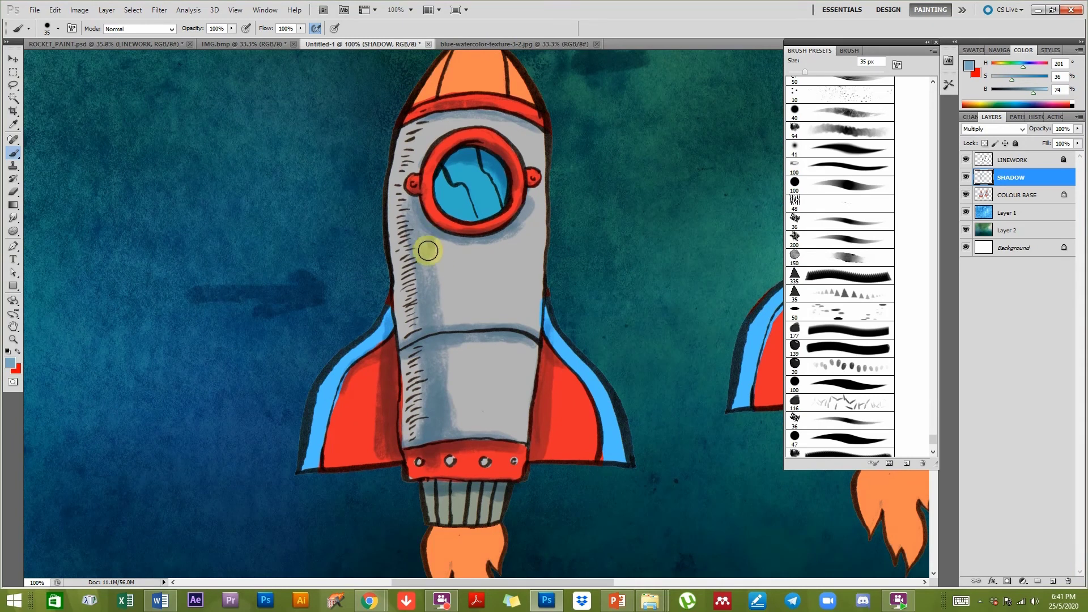
# Set up a rough textured 175 px brush with dark green sampled from the background, 28% opacity and pen-pressure opacity enabled.
pyautogui.click(854, 129)
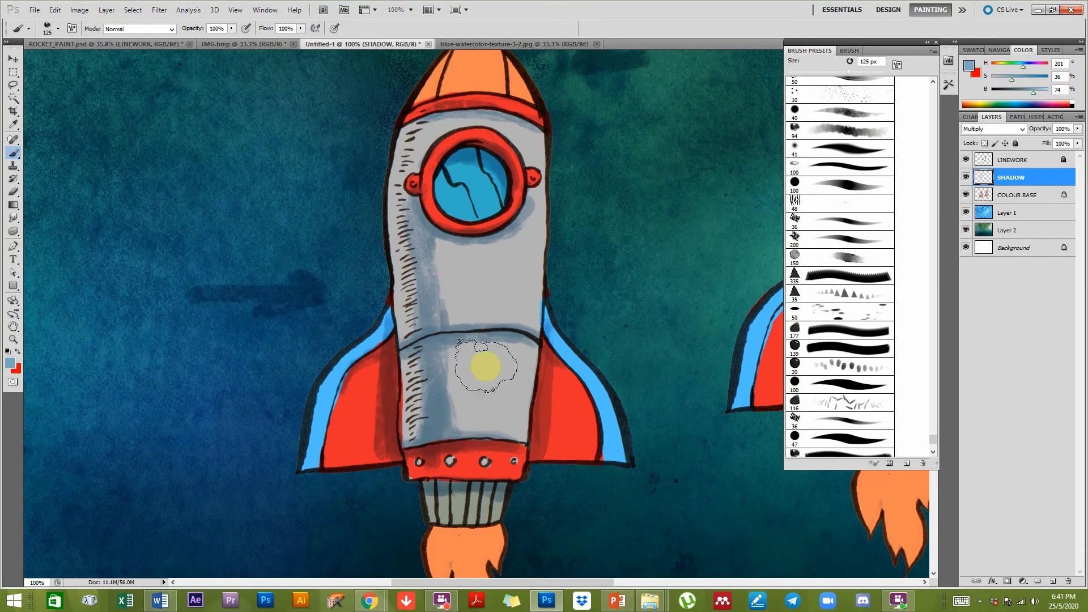
pyautogui.press(']')
pyautogui.press(']')
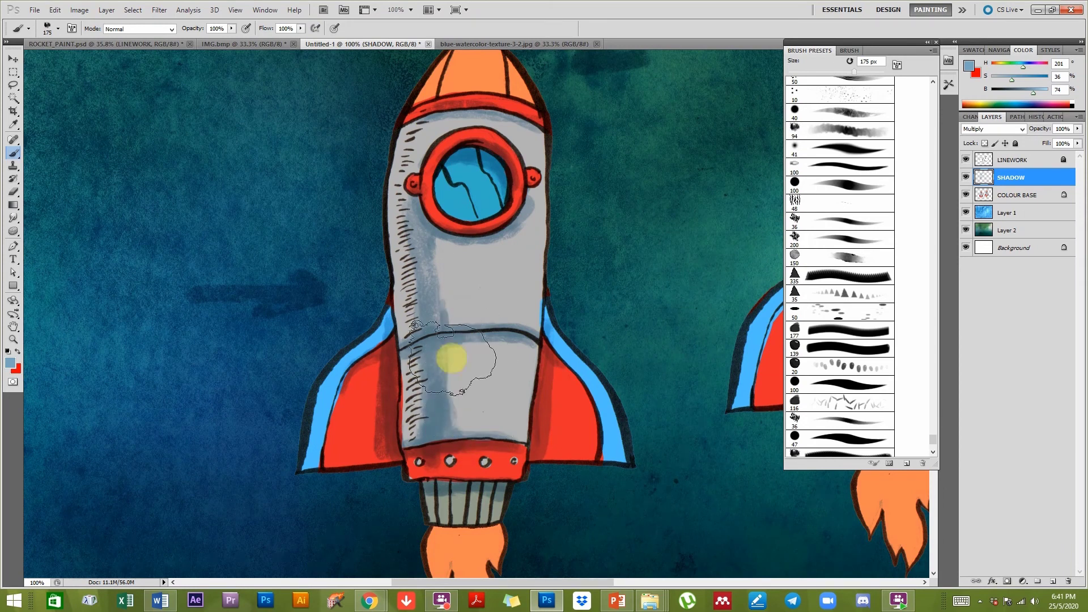
pyautogui.keyDown('alt'); pyautogui.click(624, 195); pyautogui.keyUp('alt')
pyautogui.moveTo(439, 417)
pyautogui.mouseDown()
pyautogui.moveTo(444, 313)
pyautogui.moveTo(464, 391)
pyautogui.mouseUp()
pyautogui.hotkey('ctrl', 'z')
pyautogui.click(232, 28)
pyautogui.moveTo(187, 36); pyautogui.dragTo(190, 35)
pyautogui.click(246, 28)
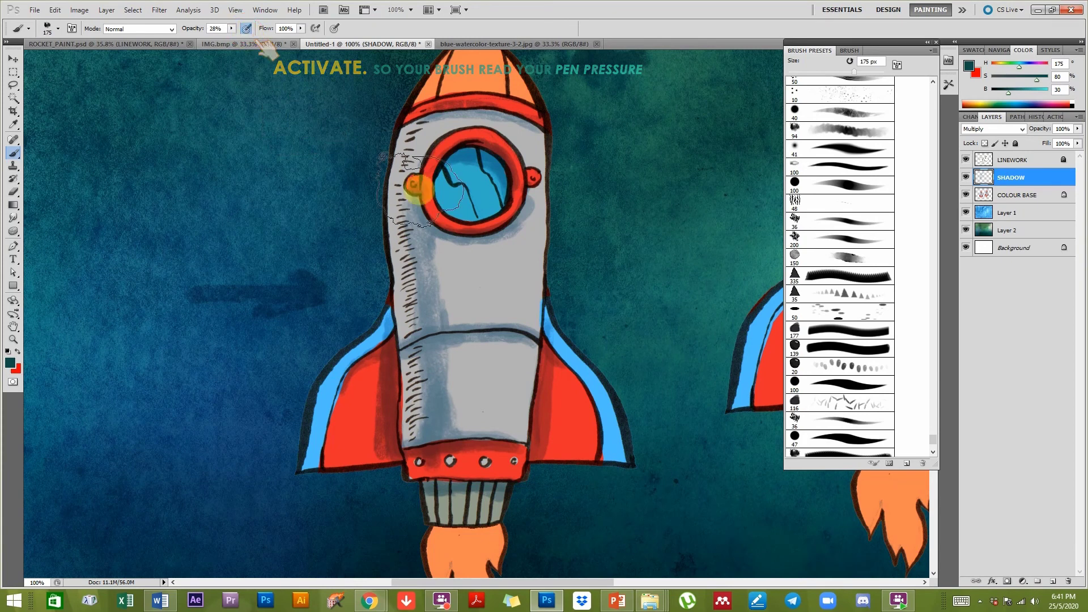
# Glaze faint dark green texture over the first rocket's hull and nose cone, reducing the brush to 100 px for smaller areas.
pyautogui.moveTo(479, 374)
pyautogui.mouseDown()
pyautogui.moveTo(473, 416)
pyautogui.moveTo(459, 356)
pyautogui.moveTo(460, 393)
pyautogui.moveTo(460, 374)
pyautogui.mouseUp()
pyautogui.moveTo(448, 315)
pyautogui.mouseDown()
pyautogui.moveTo(444, 330)
pyautogui.moveTo(440, 243)
pyautogui.moveTo(453, 413)
pyautogui.moveTo(440, 350)
pyautogui.moveTo(430, 368)
pyautogui.moveTo(430, 238)
pyautogui.moveTo(461, 182)
pyautogui.moveTo(456, 165)
pyautogui.moveTo(493, 134)
pyautogui.moveTo(502, 173)
pyautogui.moveTo(437, 172)
pyautogui.moveTo(477, 101)
pyautogui.moveTo(437, 166)
pyautogui.moveTo(477, 178)
pyautogui.mouseUp()
pyautogui.press('[')
pyautogui.press('[')
pyautogui.press('[')
pyautogui.scroll(-1, 542, 460)
pyautogui.scroll(-1, 542, 460)
pyautogui.moveTo(461, 352); pyautogui.dragTo(444, 432)
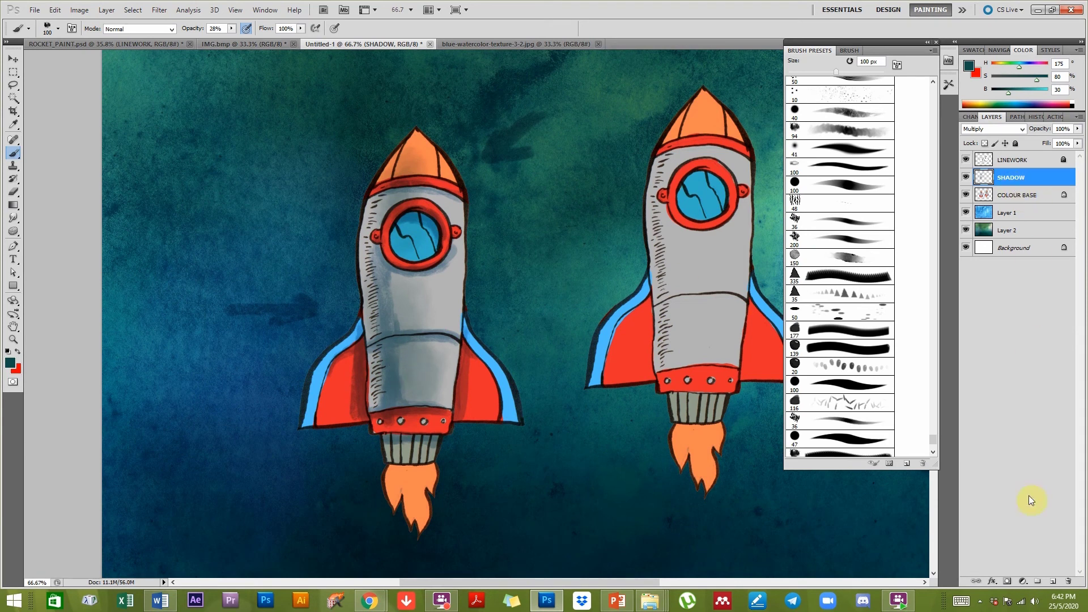
# Add a layer named HIGHLIGHT above SHADOW and mix a pale yellow with hue 54°, saturation 51% and brightness 92%.
pyautogui.click(1050, 581)
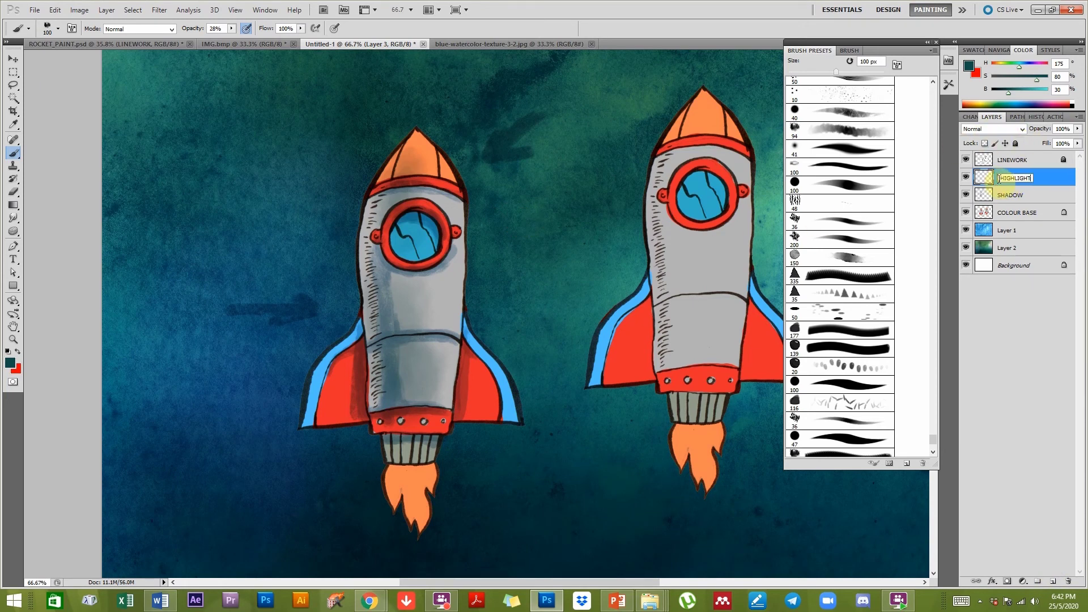
pyautogui.press('Return')
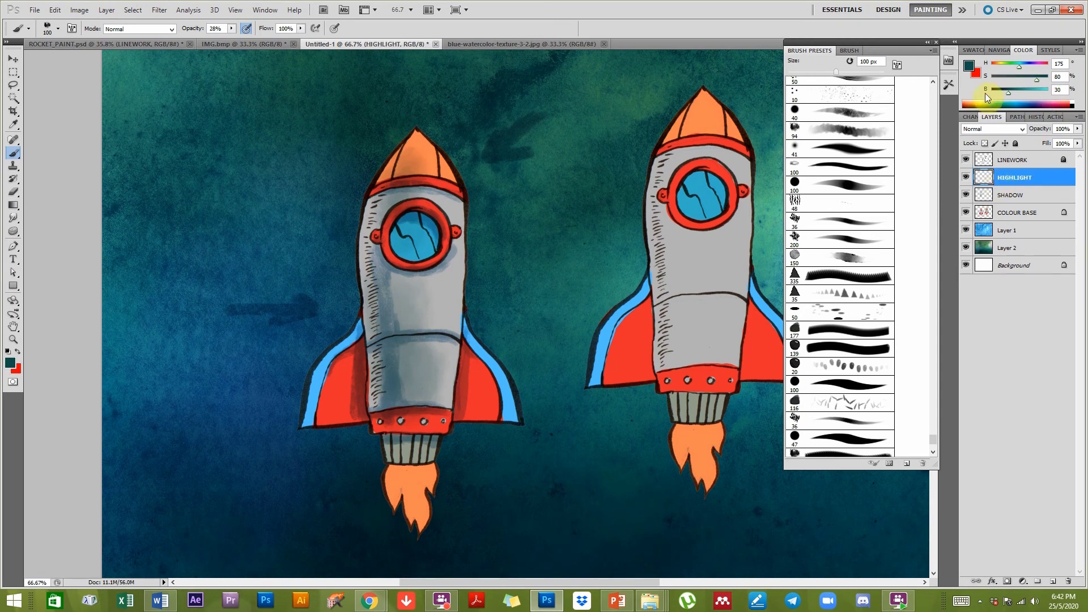
pyautogui.moveTo(1028, 77); pyautogui.dragTo(1025, 77)
pyautogui.click(1037, 90)
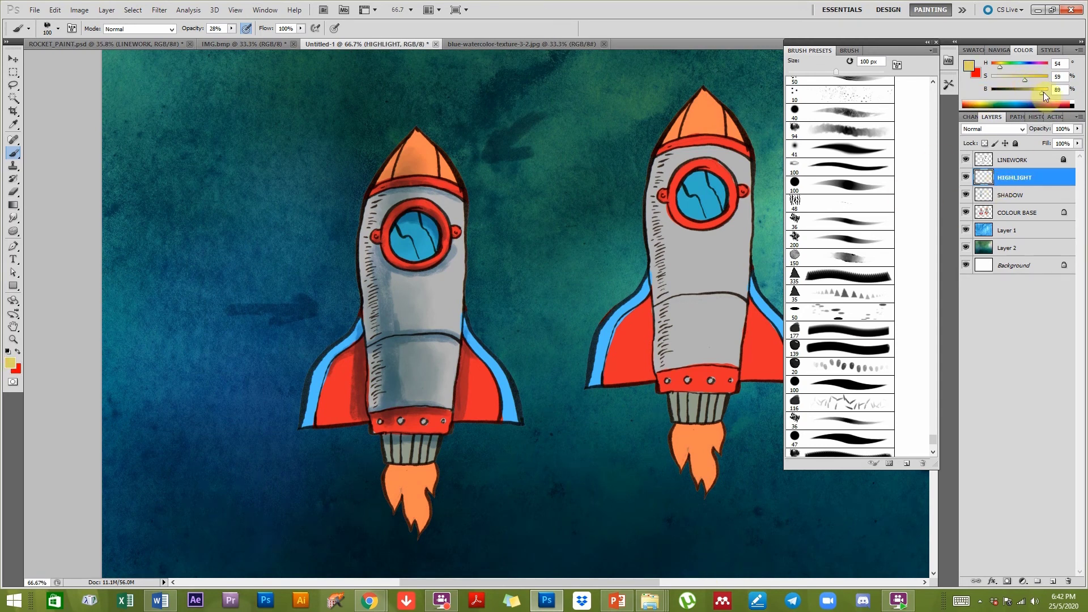
pyautogui.click(1020, 80)
# Paint highlights on the first rocket's nose cone and hull with the textured 40 px brush, and set HIGHLIGHT to Linear Dodge (Add).
pyautogui.click(852, 111)
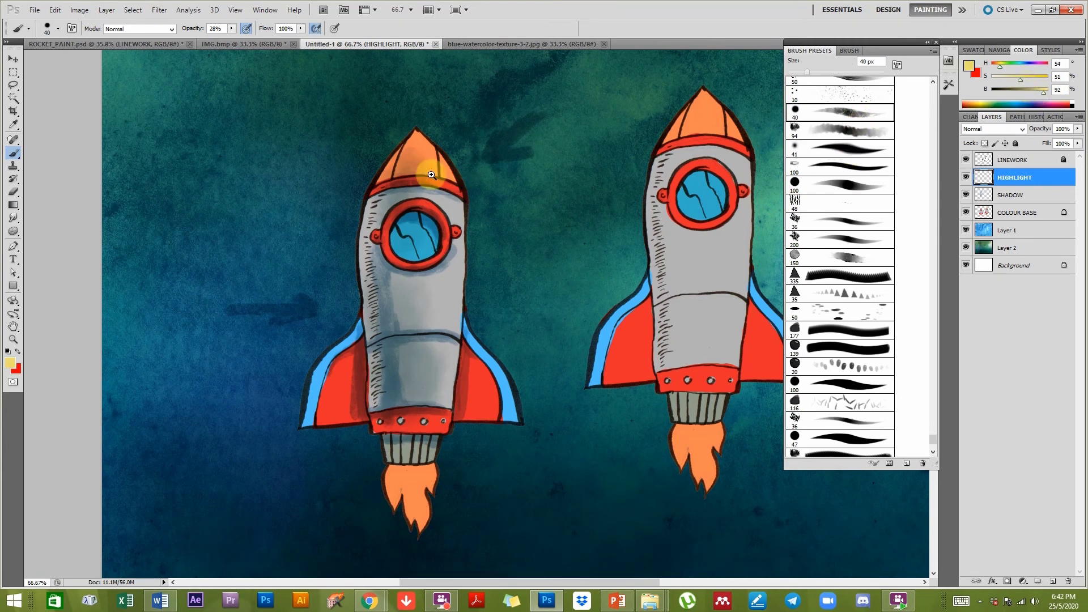
pyautogui.click(436, 178)
pyautogui.moveTo(482, 271)
pyautogui.mouseDown()
pyautogui.moveTo(490, 201)
pyautogui.moveTo(477, 306)
pyautogui.mouseUp()
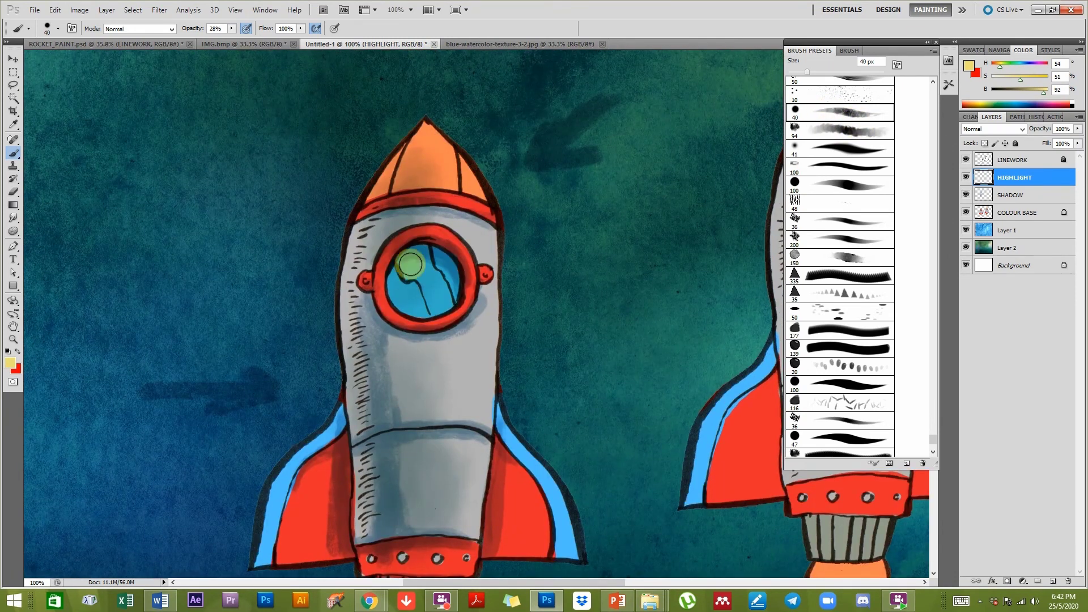
pyautogui.moveTo(403, 369); pyautogui.dragTo(401, 366)
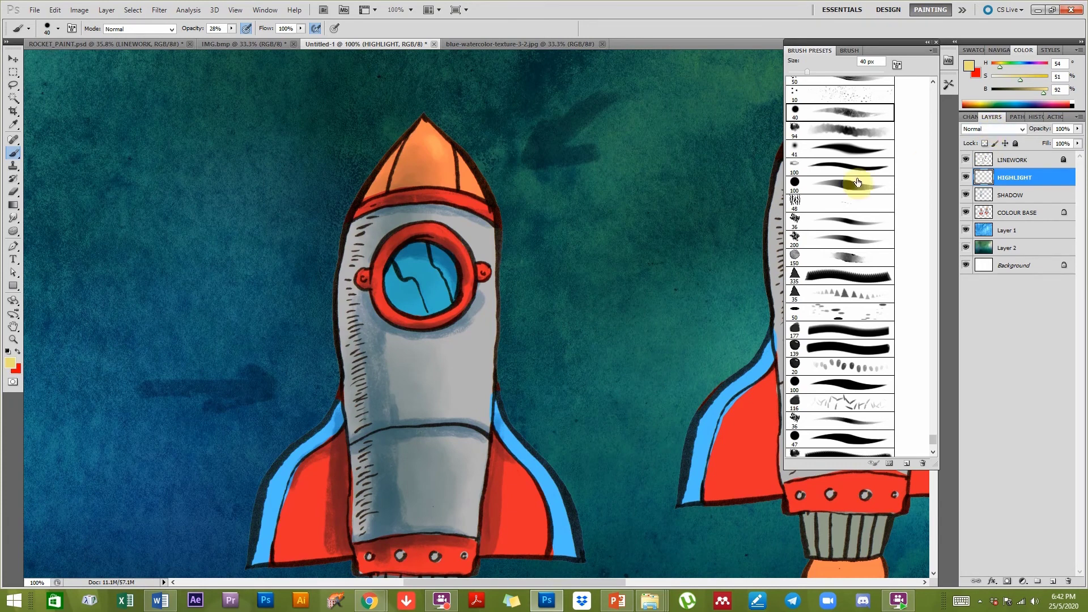
pyautogui.click(984, 129)
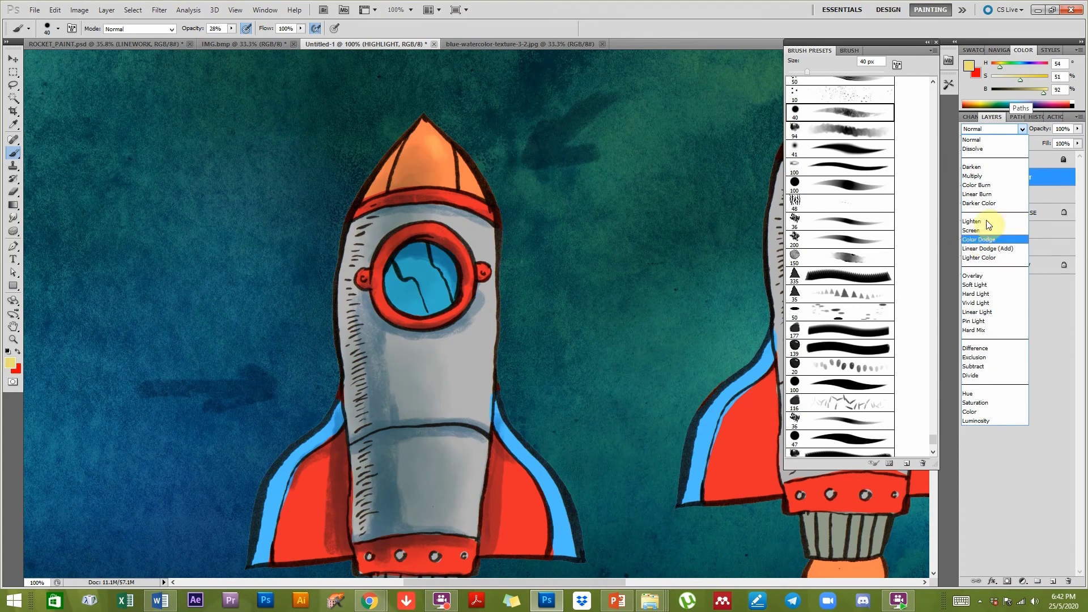
pyautogui.click(989, 249)
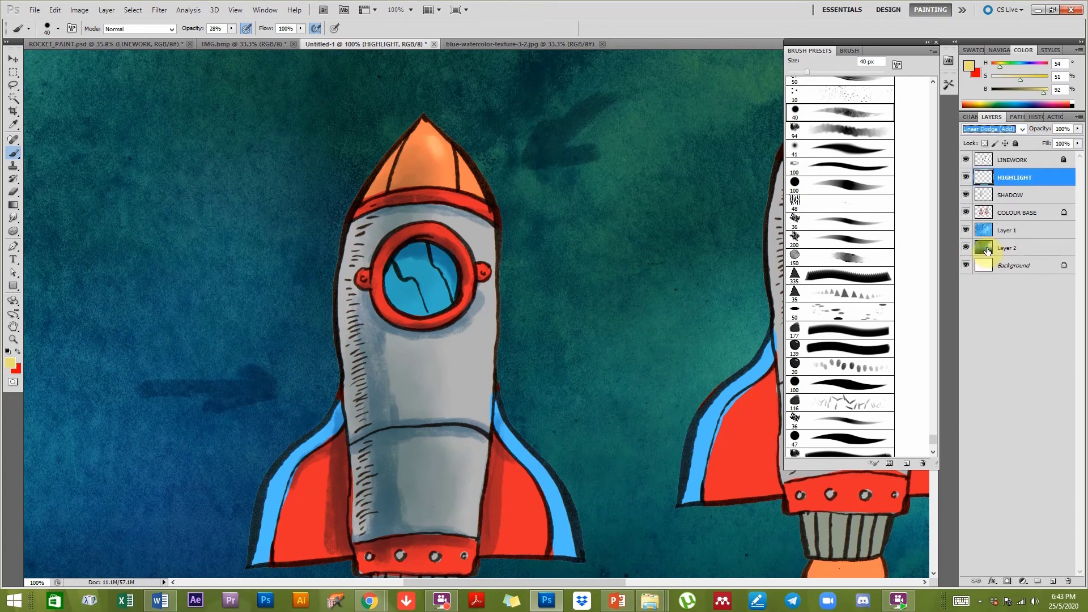
# Switch the HIGHLIGHT layer's blend mode to Color Dodge, comparing it with Normal before settling on Color Dodge.
pyautogui.click(994, 129)
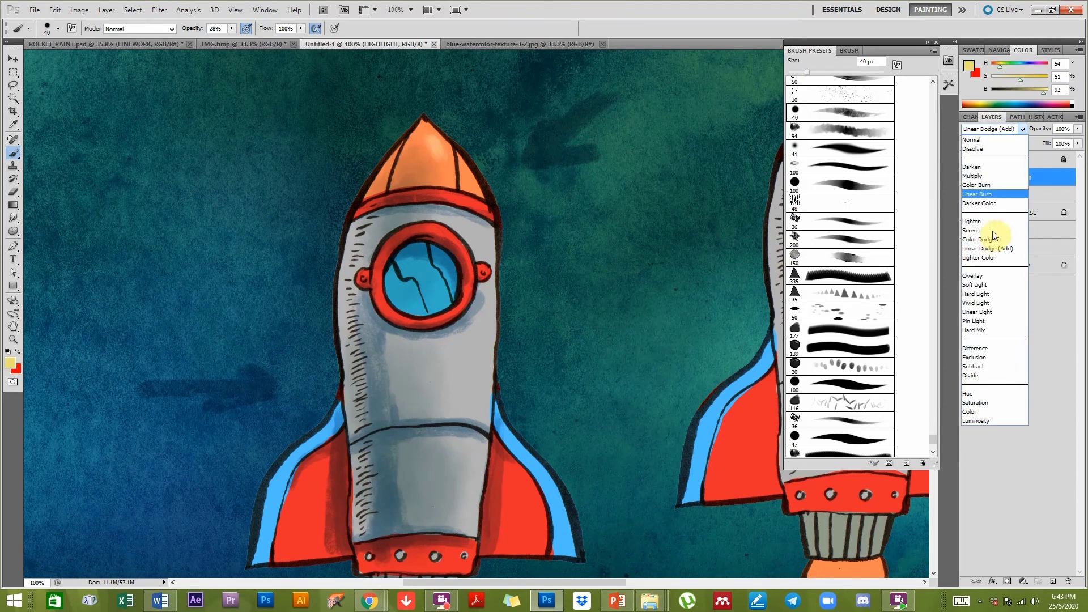
pyautogui.click(991, 240)
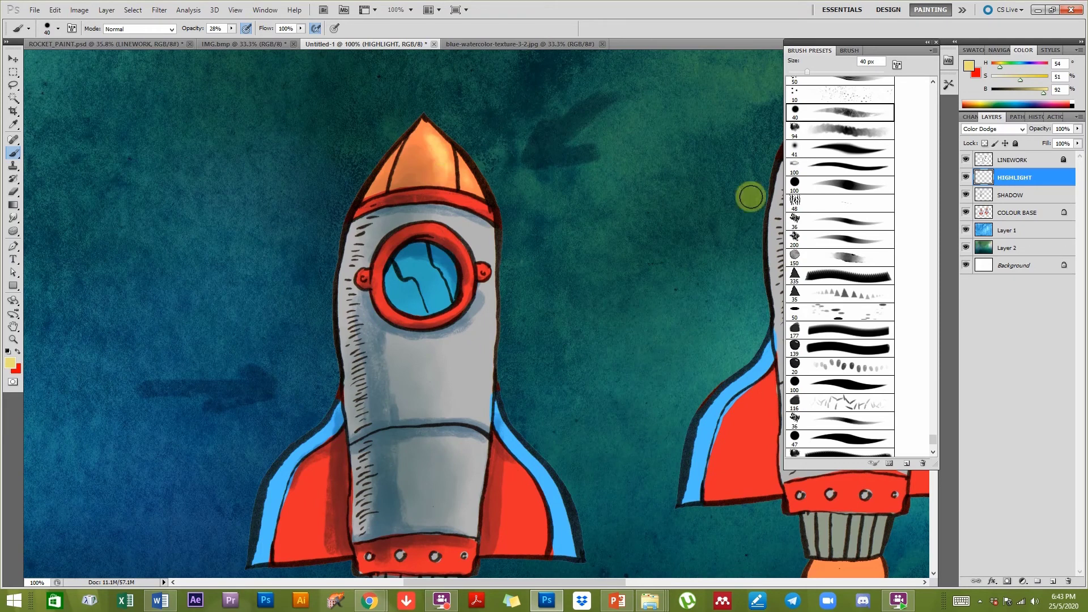
pyautogui.click(989, 131)
pyautogui.click(984, 146)
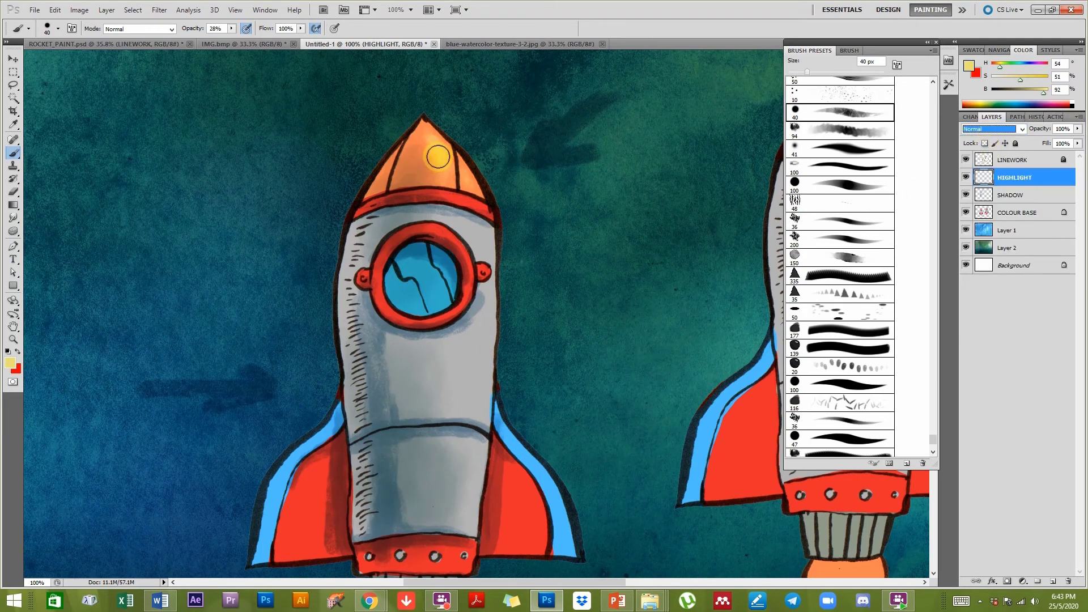
pyautogui.click(994, 132)
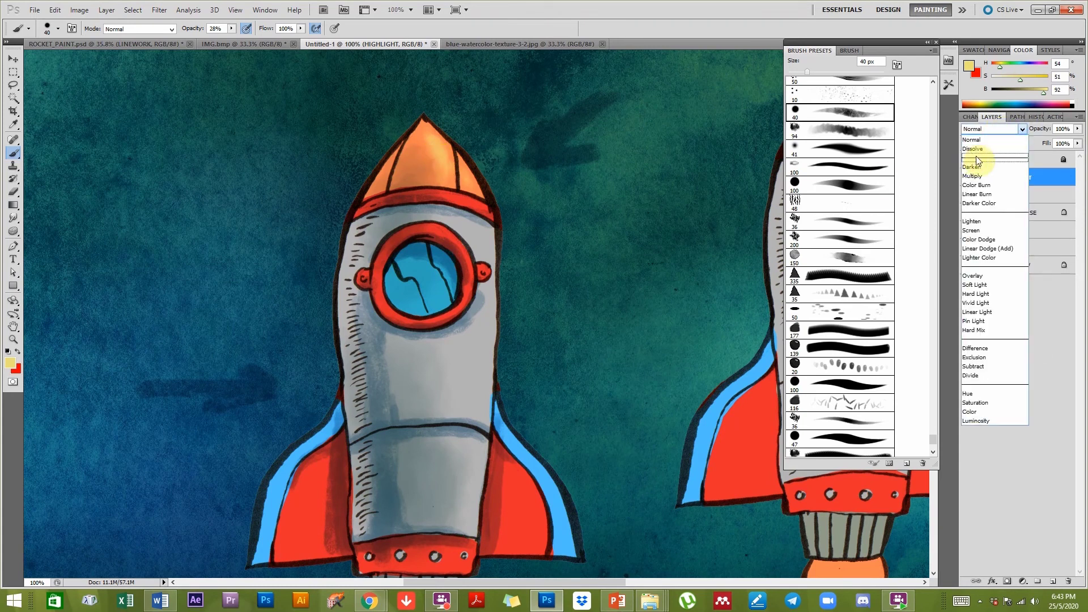
pyautogui.click(984, 243)
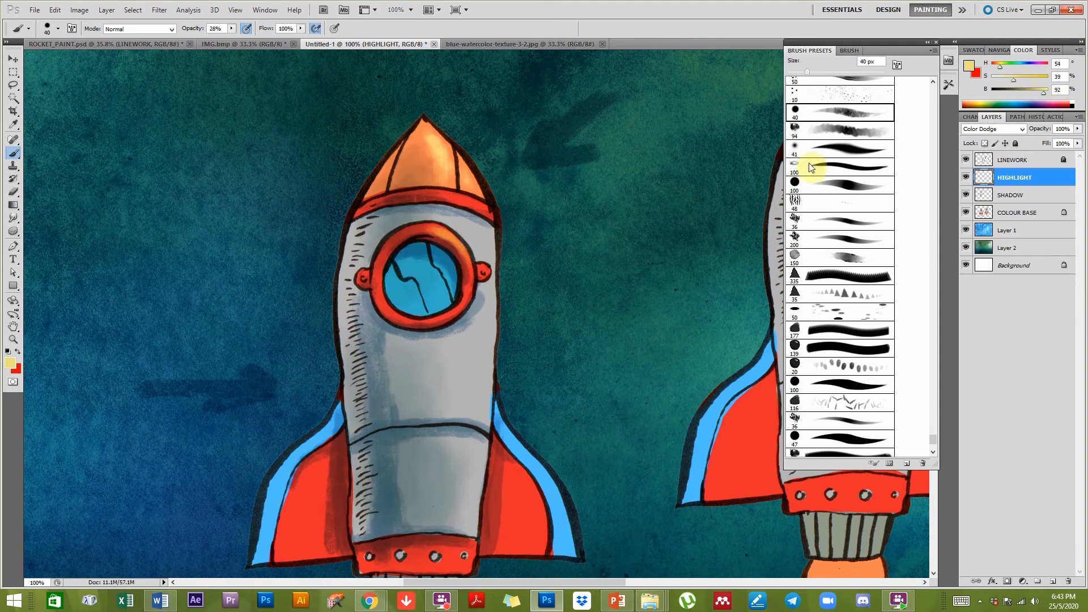
# Highlight the first rocket's porthole ring with the 40 px brush in pale yellow at 39% saturation, and its glass at 50 px.
pyautogui.moveTo(438, 235)
pyautogui.mouseDown()
pyautogui.moveTo(468, 255)
pyautogui.moveTo(466, 269)
pyautogui.mouseUp()
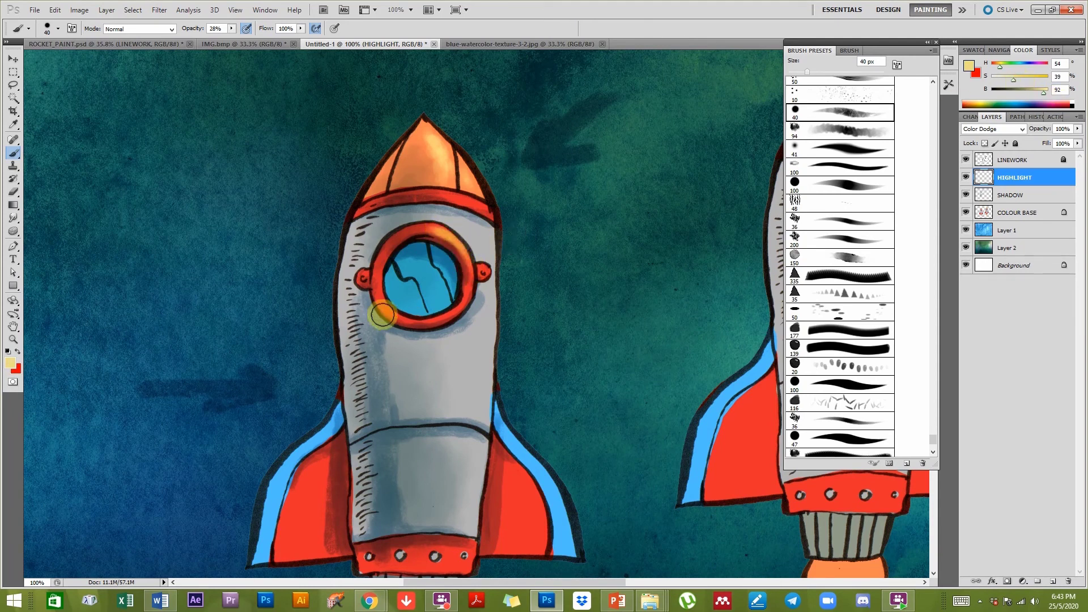
pyautogui.moveTo(386, 303)
pyautogui.mouseDown()
pyautogui.moveTo(413, 301)
pyautogui.moveTo(408, 311)
pyautogui.mouseUp()
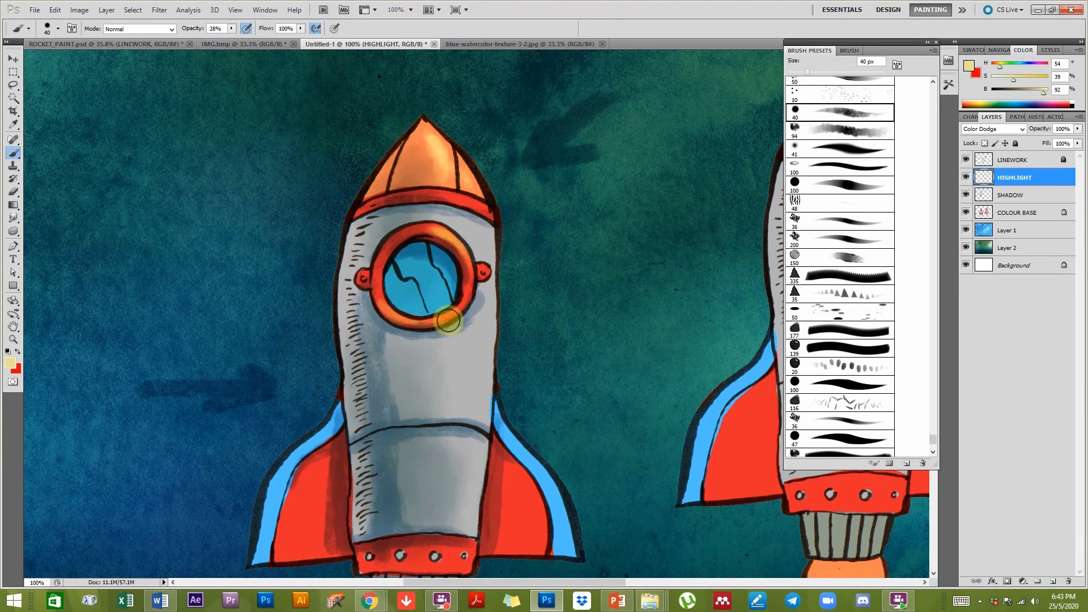
pyautogui.moveTo(451, 366); pyautogui.dragTo(445, 352)
pyautogui.press(']')
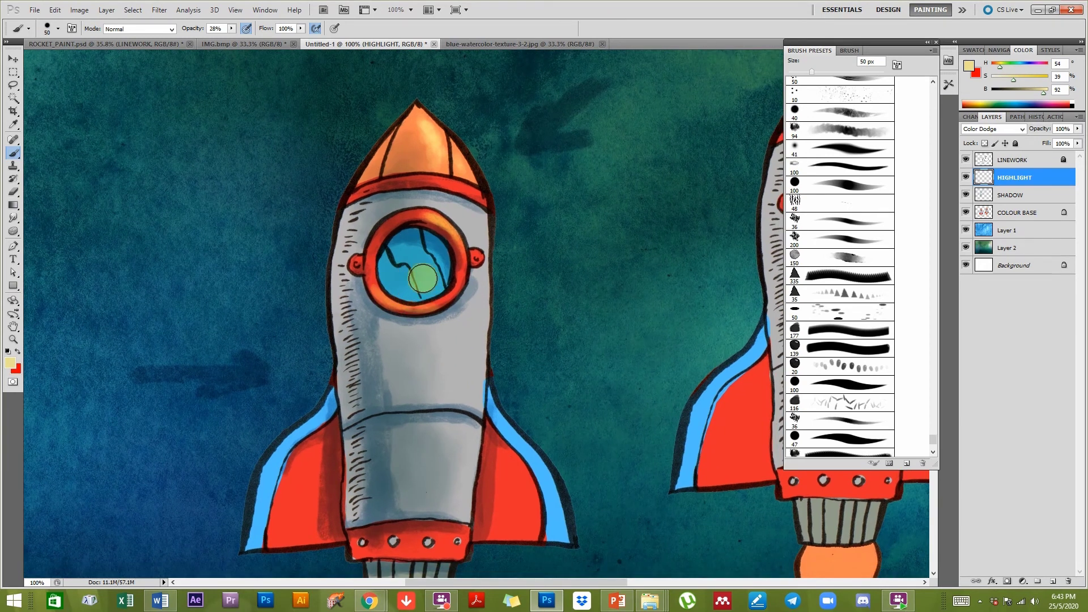
pyautogui.moveTo(389, 294)
pyautogui.mouseDown()
pyautogui.moveTo(404, 262)
pyautogui.moveTo(421, 280)
pyautogui.mouseUp()
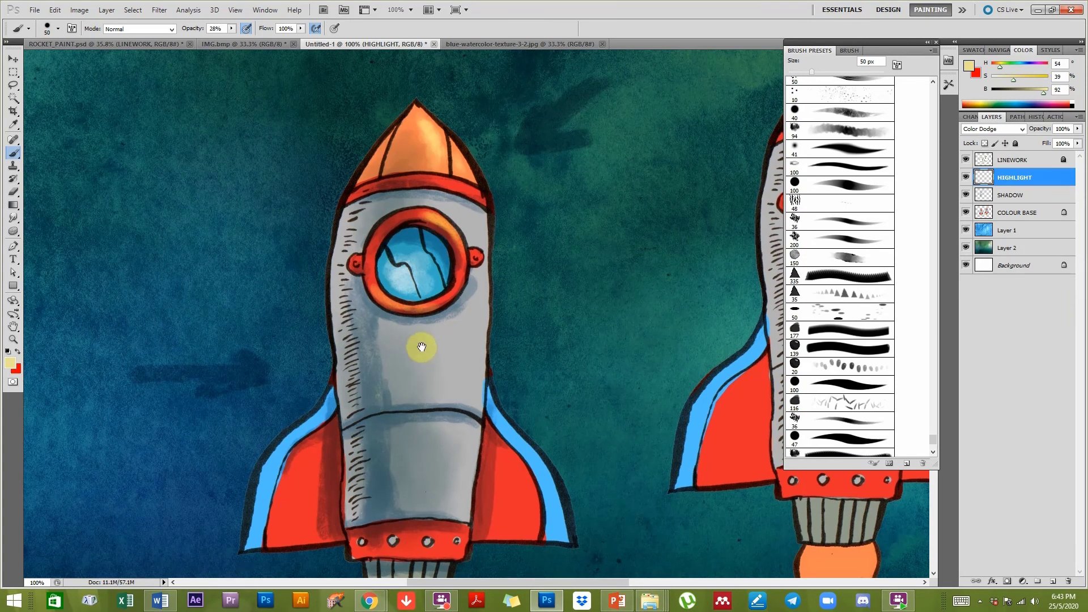
# Brush vertical highlights along the upper and lower hull of the first rocket with the 50 px brush.
pyautogui.scroll(-1, 396, 369)
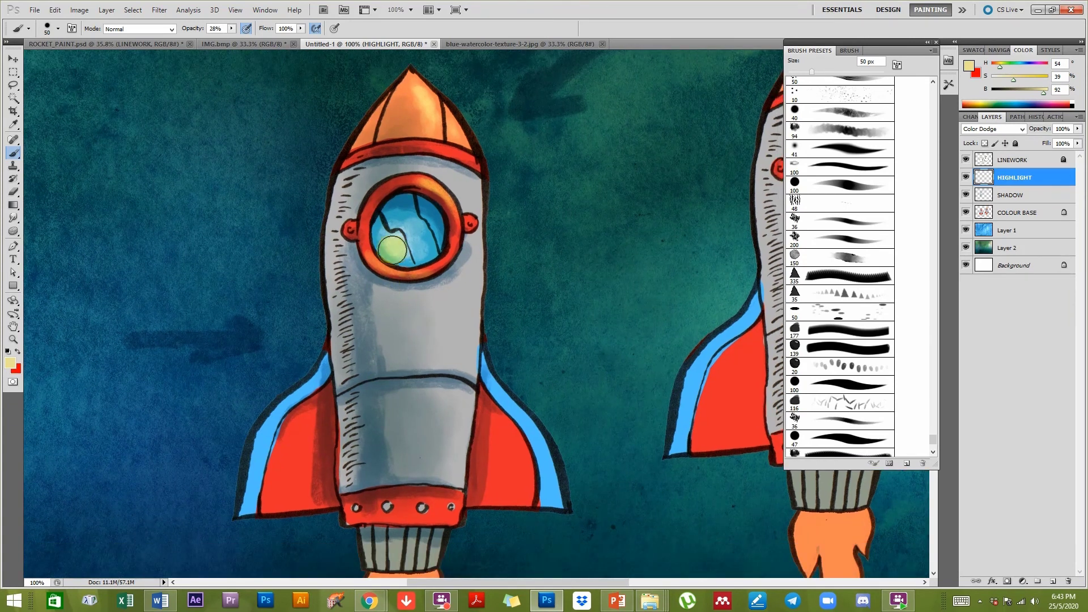
pyautogui.moveTo(420, 379)
pyautogui.mouseDown()
pyautogui.moveTo(424, 422)
pyautogui.moveTo(451, 416)
pyautogui.moveTo(437, 470)
pyautogui.mouseUp()
pyautogui.moveTo(453, 282); pyautogui.dragTo(423, 447)
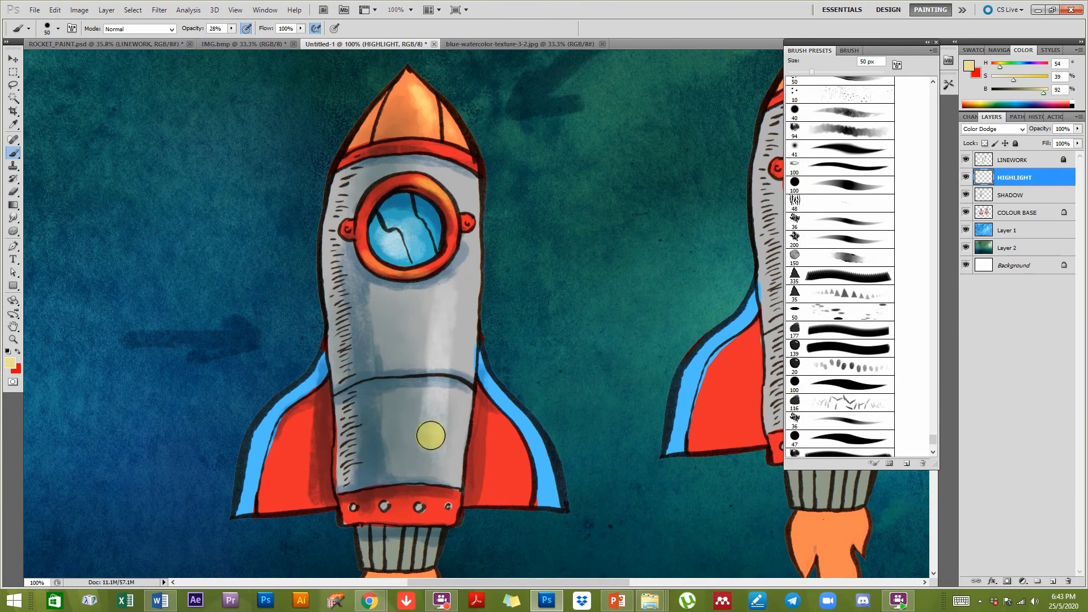
pyautogui.moveTo(466, 282)
pyautogui.mouseDown()
pyautogui.moveTo(439, 457)
pyautogui.moveTo(439, 359)
pyautogui.moveTo(428, 382)
pyautogui.mouseUp()
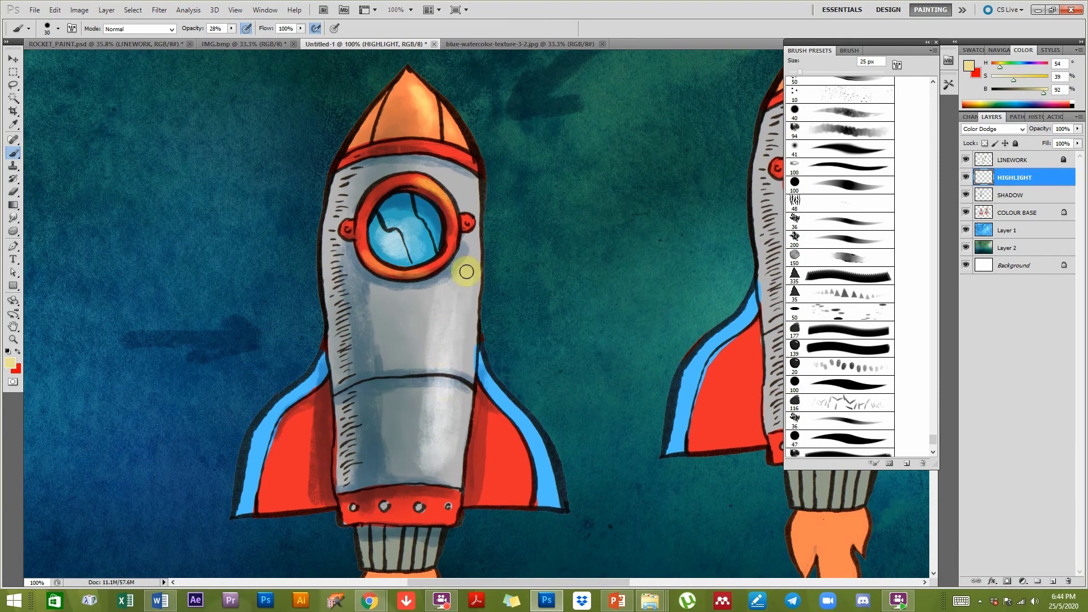
# Add a thin 9 px highlight under the first rocket's hull seam and 20 px highlights on the right fin's blue trim.
pyautogui.press('[')
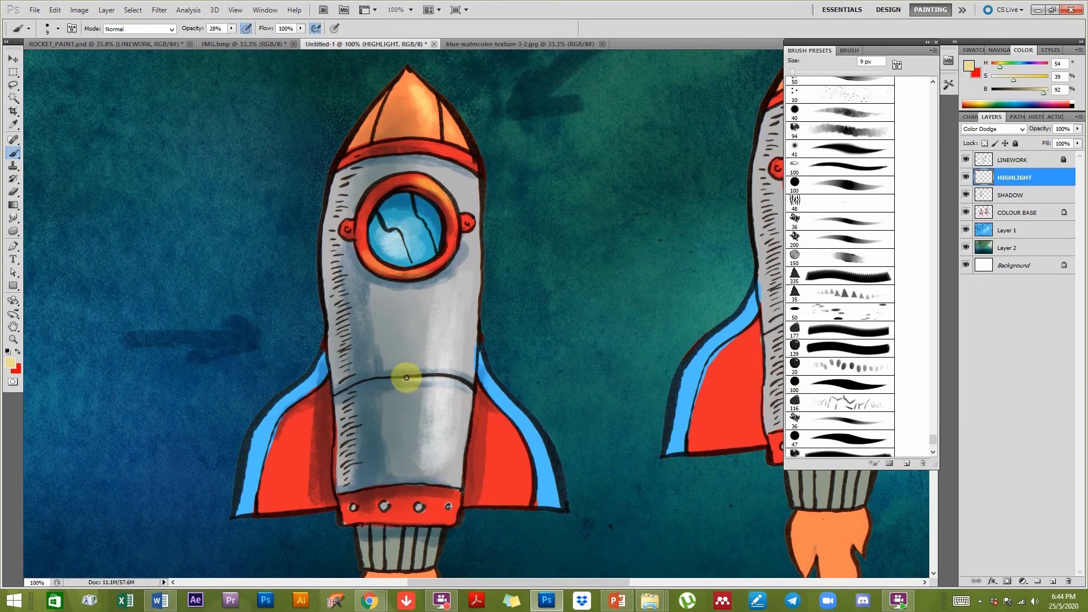
pyautogui.moveTo(358, 386); pyautogui.dragTo(467, 388)
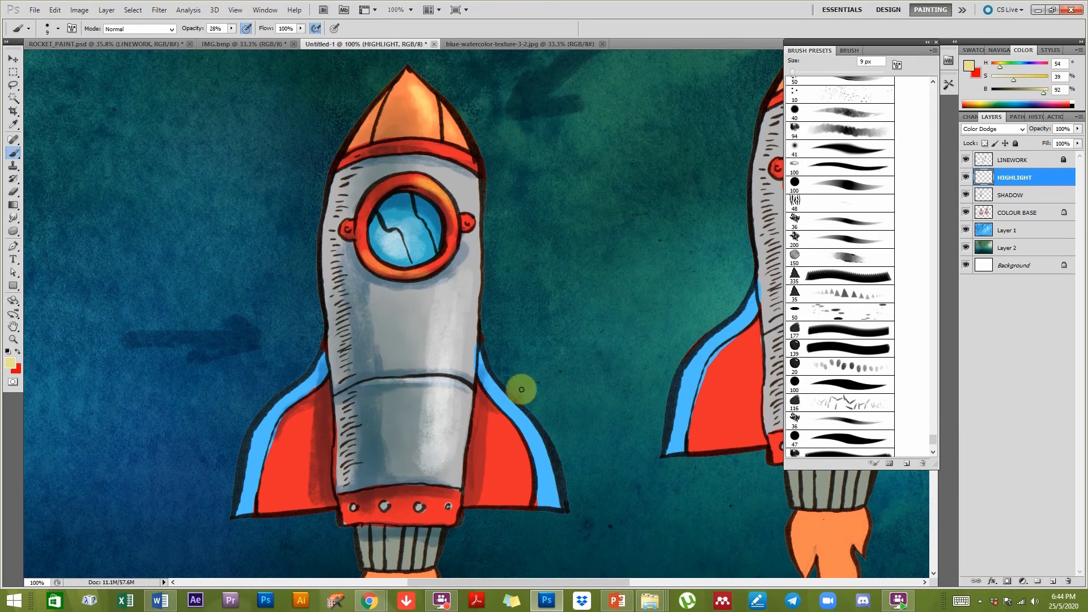
pyautogui.press(']')
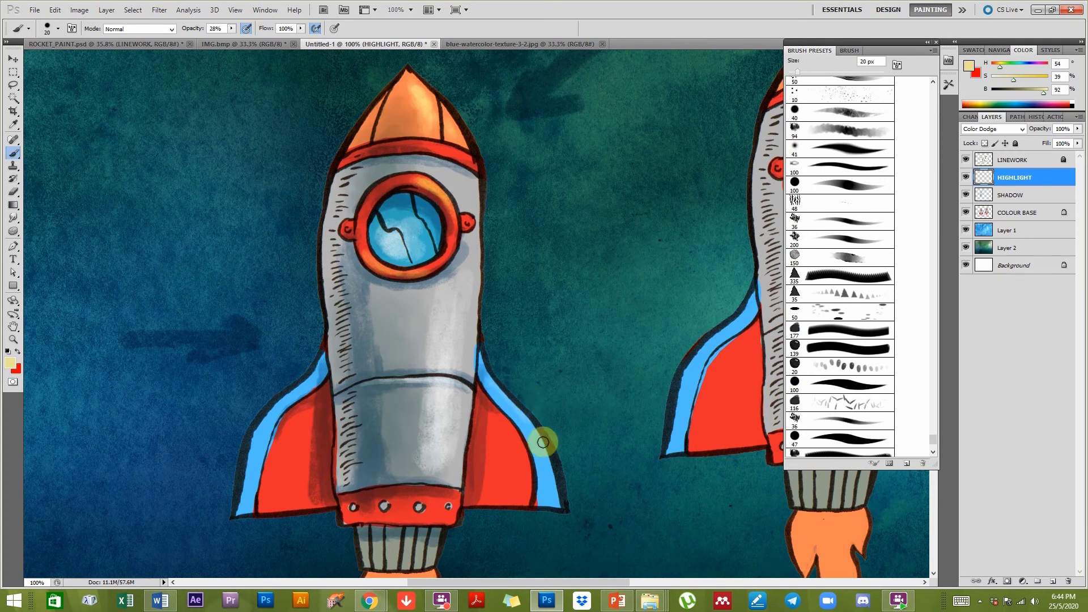
pyautogui.scroll(-2, 479, 408)
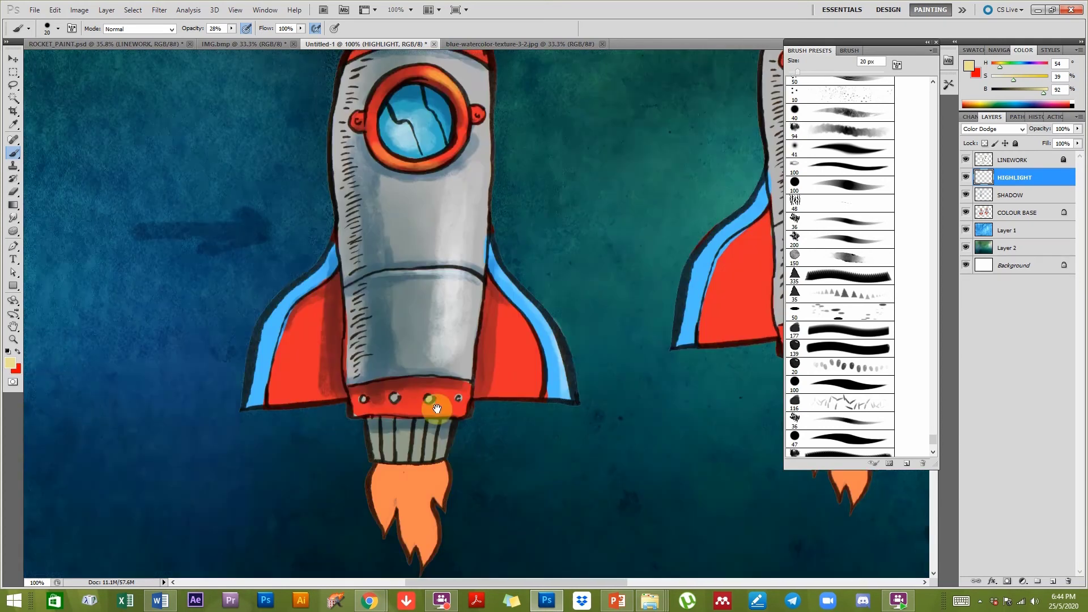
pyautogui.moveTo(430, 462); pyautogui.dragTo(453, 379)
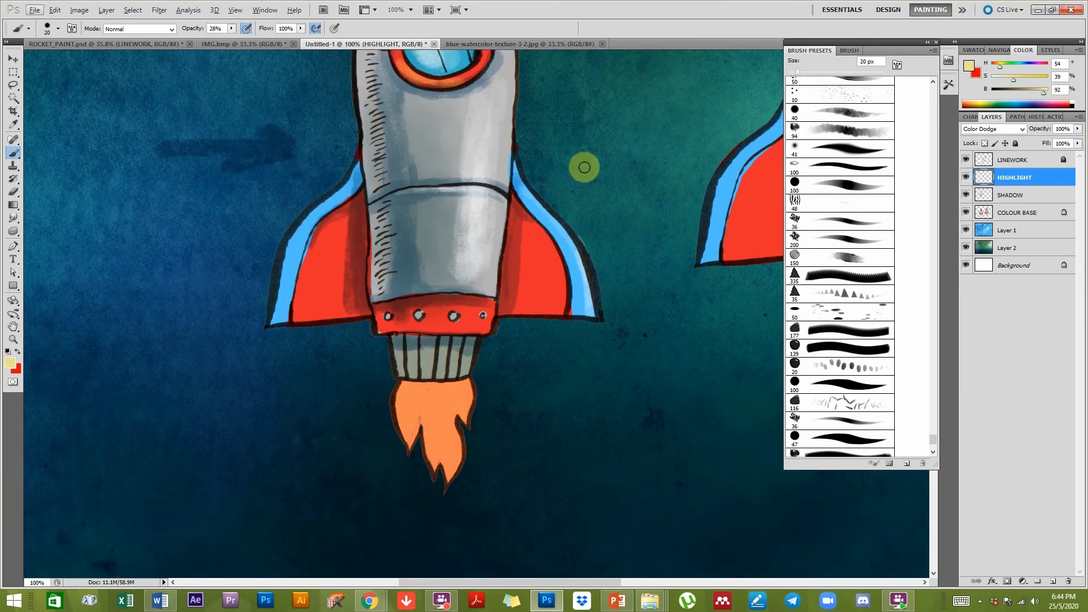
# Sample the flame's orange and paint a warm glow on the first rocket's exhaust nozzle with the 20 px brush.
pyautogui.keyDown('alt'); pyautogui.click(428, 408); pyautogui.keyUp('alt')
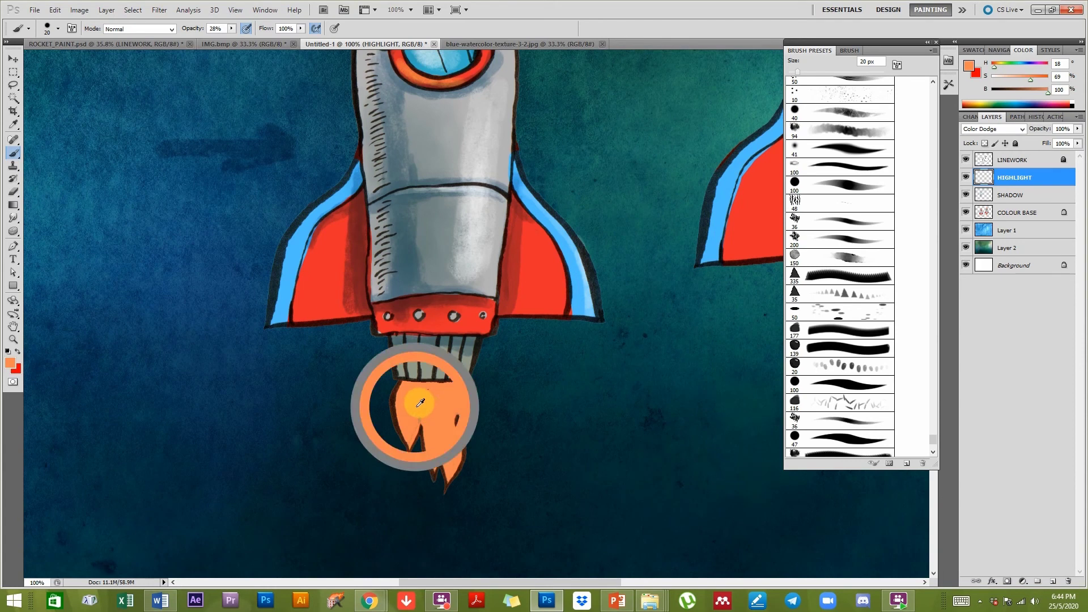
pyautogui.moveTo(428, 372)
pyautogui.mouseDown()
pyautogui.moveTo(433, 332)
pyautogui.moveTo(438, 379)
pyautogui.moveTo(441, 356)
pyautogui.moveTo(452, 379)
pyautogui.moveTo(467, 370)
pyautogui.moveTo(460, 359)
pyautogui.moveTo(405, 374)
pyautogui.moveTo(401, 363)
pyautogui.moveTo(405, 353)
pyautogui.moveTo(437, 375)
pyautogui.mouseUp()
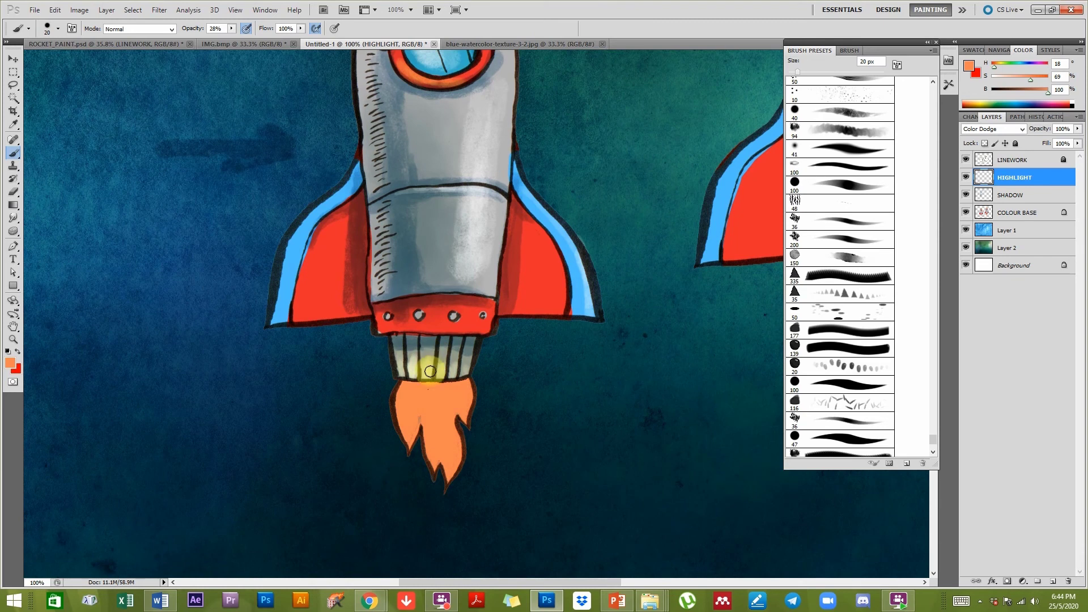
pyautogui.scroll(-1, 486, 398)
pyautogui.hotkey('ctrl', '-')
pyautogui.hotkey('ctrl', '-')
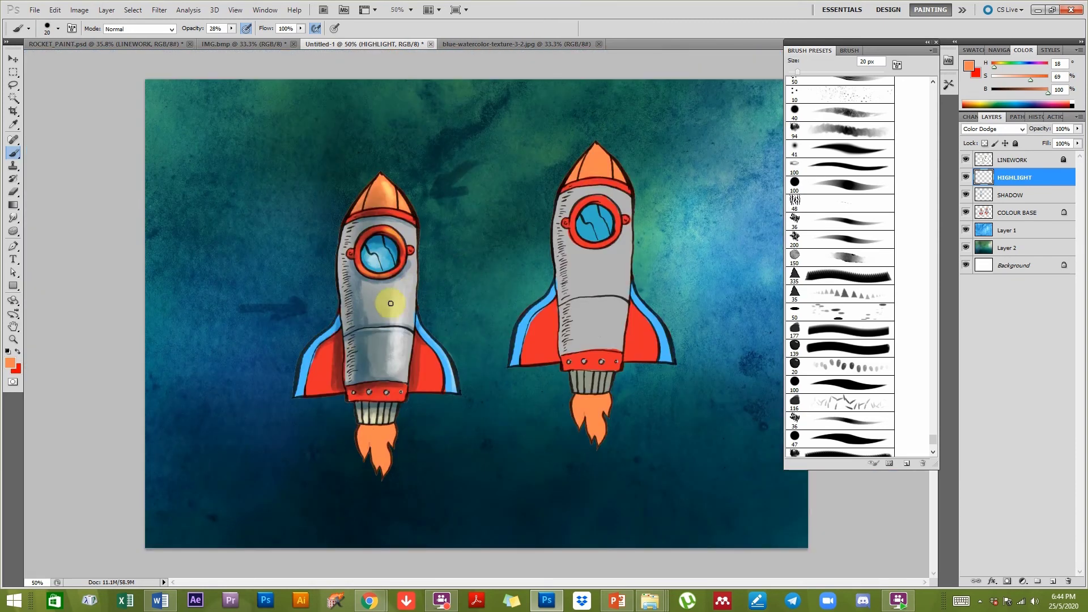
# Highlight the outer edges of the first rocket's red fins in pale yellow with hue 53°, saturation 53% and brightness 100%.
pyautogui.scroll(3, 383, 391)
pyautogui.scroll(2, 422, 362)
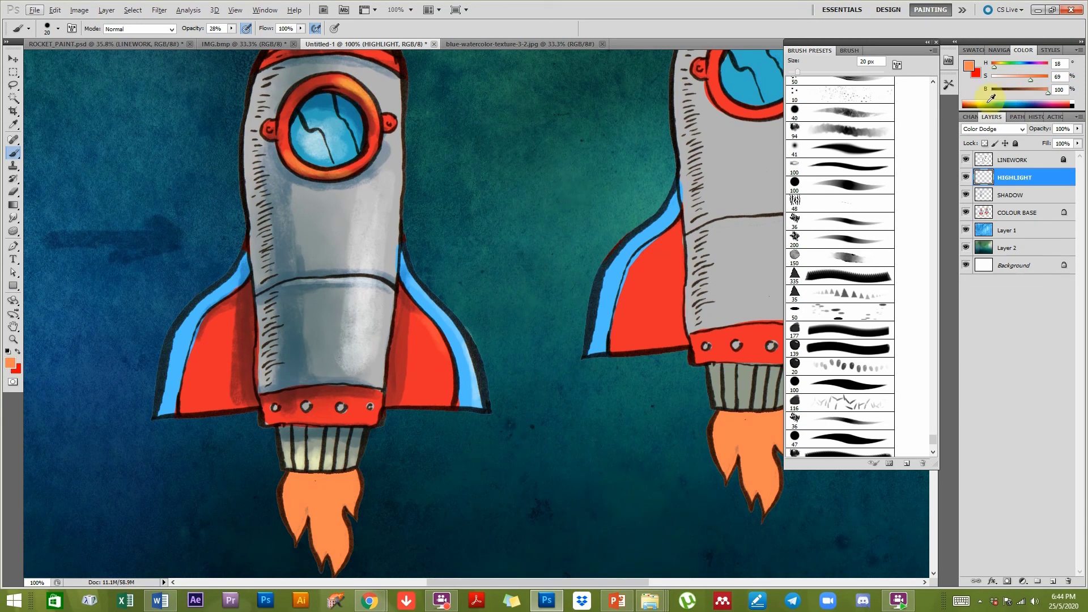
pyautogui.moveTo(403, 309)
pyautogui.mouseDown()
pyautogui.moveTo(432, 325)
pyautogui.moveTo(449, 376)
pyautogui.moveTo(439, 386)
pyautogui.mouseUp()
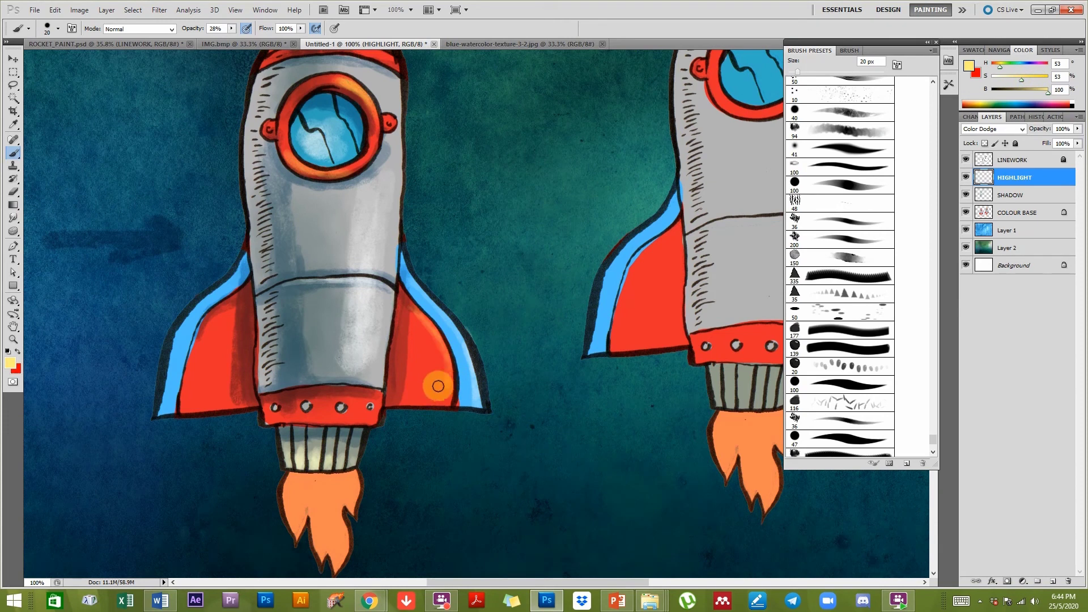
pyautogui.moveTo(195, 325); pyautogui.dragTo(190, 395)
# Enlarge the brush to 50 px and paint a bright yellow glow on the first rocket's flame just below the nozzle.
pyautogui.hotkey('ctrl', '-')
pyautogui.hotkey('ctrl', '-')
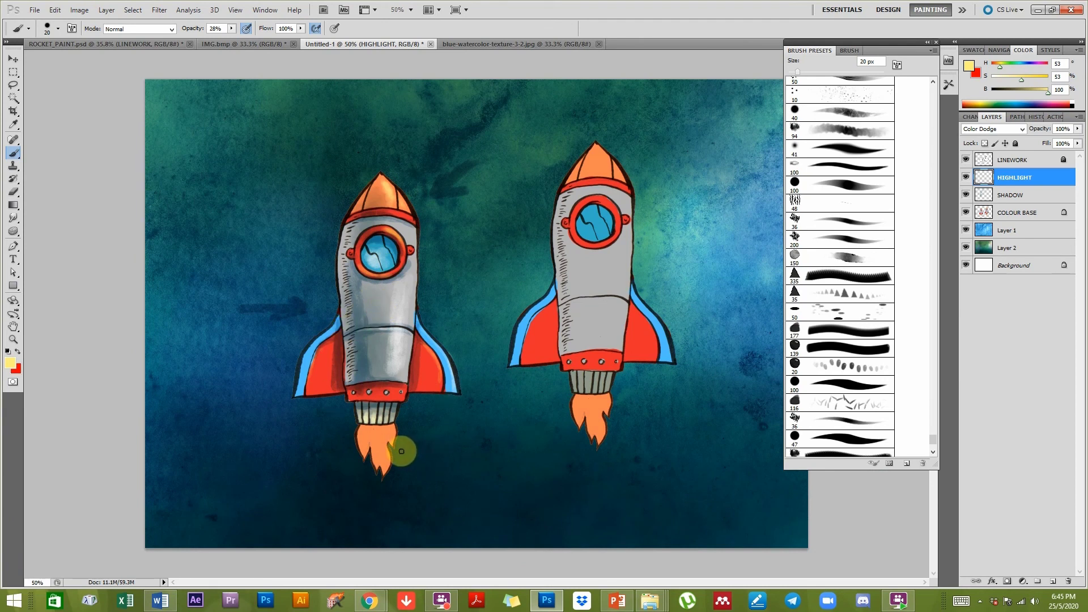
pyautogui.press(']')
pyautogui.press(']')
pyautogui.press(']')
pyautogui.press(']')
pyautogui.press(']')
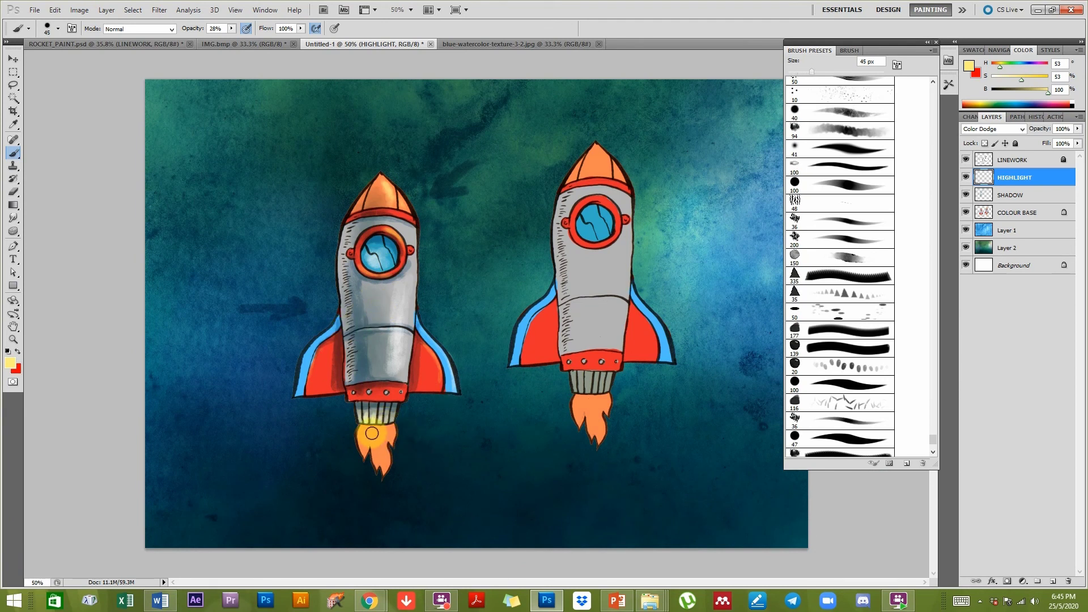
pyautogui.keyDown('ctrl'); pyautogui.click(387, 452); pyautogui.keyUp('ctrl')
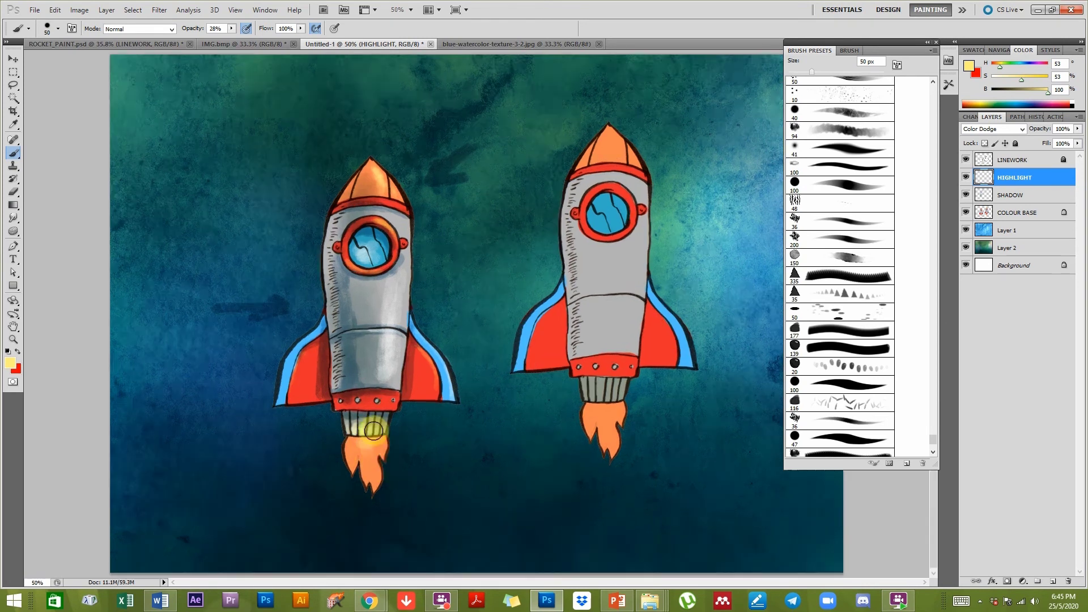
pyautogui.moveTo(334, 439); pyautogui.dragTo(350, 471)
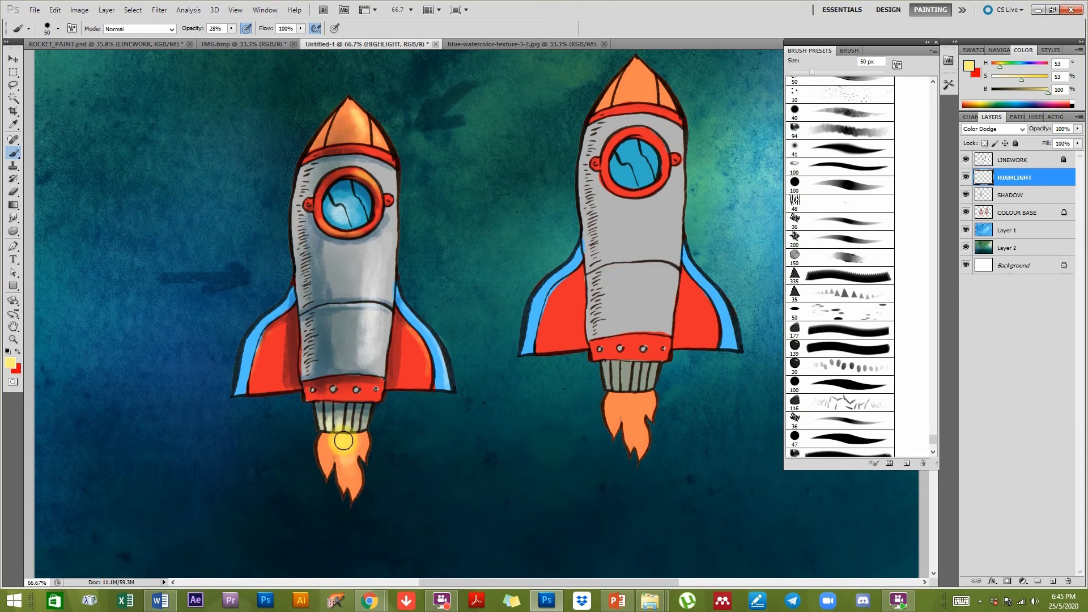
pyautogui.moveTo(348, 425)
pyautogui.mouseDown()
pyautogui.moveTo(365, 443)
pyautogui.moveTo(326, 449)
pyautogui.moveTo(332, 434)
pyautogui.moveTo(357, 437)
pyautogui.mouseUp()
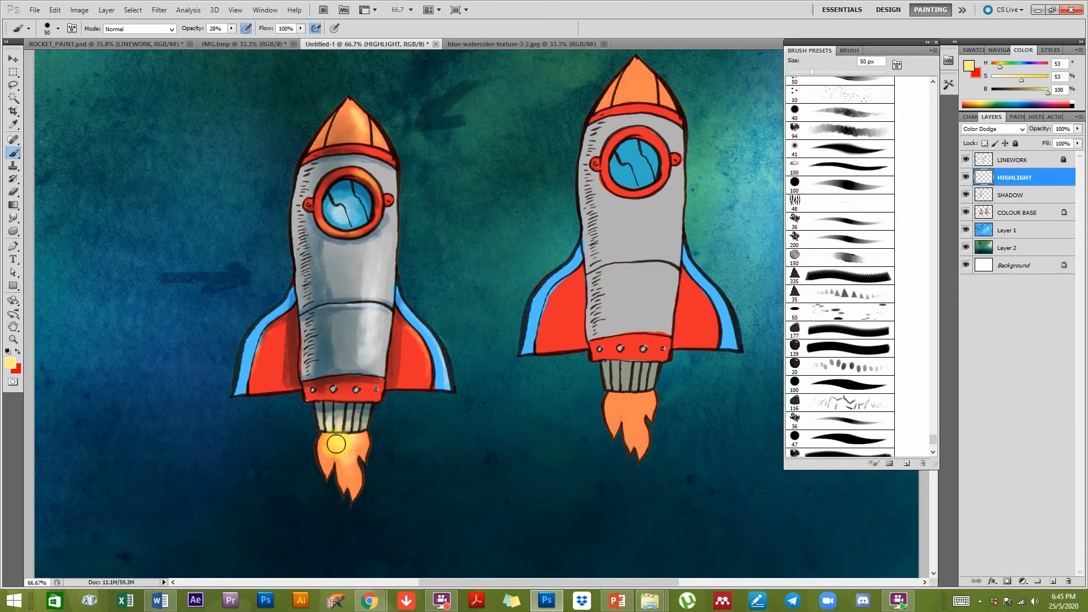
pyautogui.scroll(1, 447, 376)
pyautogui.hscroll(1, 406, 355)
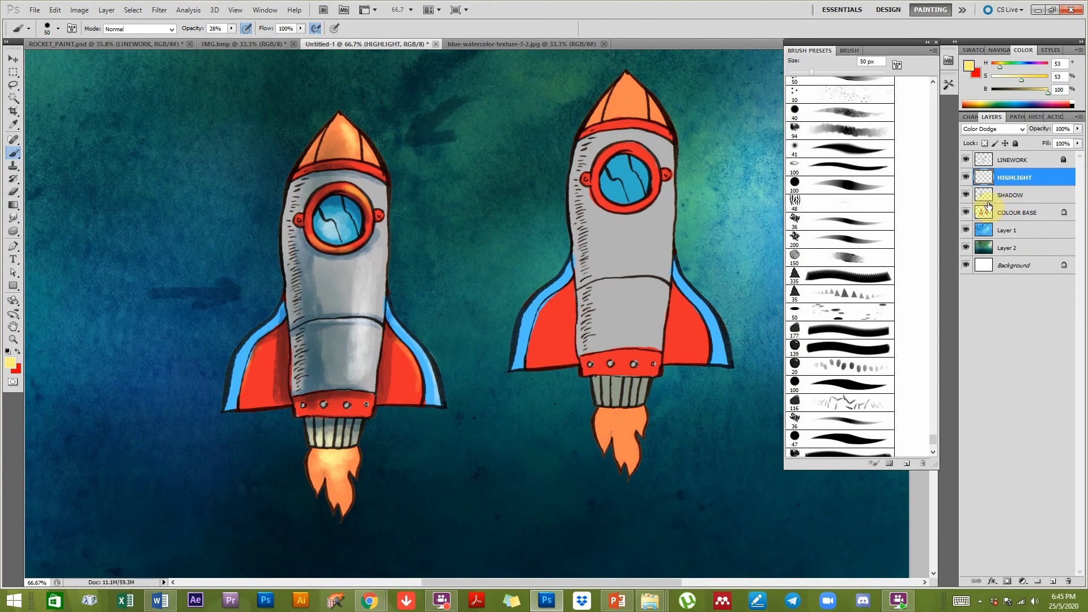
pyautogui.click(1018, 219)
pyautogui.click(1017, 196)
pyautogui.click(1022, 183)
pyautogui.moveTo(606, 362); pyautogui.dragTo(392, 375)
pyautogui.moveTo(475, 214); pyautogui.dragTo(516, 232)
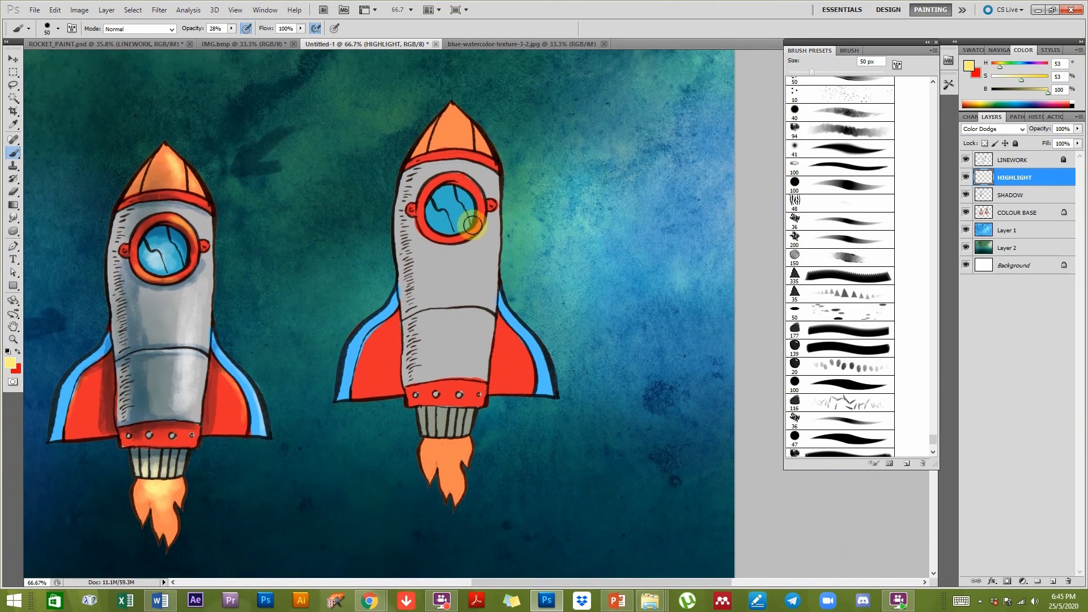
pyautogui.moveTo(478, 318); pyautogui.dragTo(589, 319)
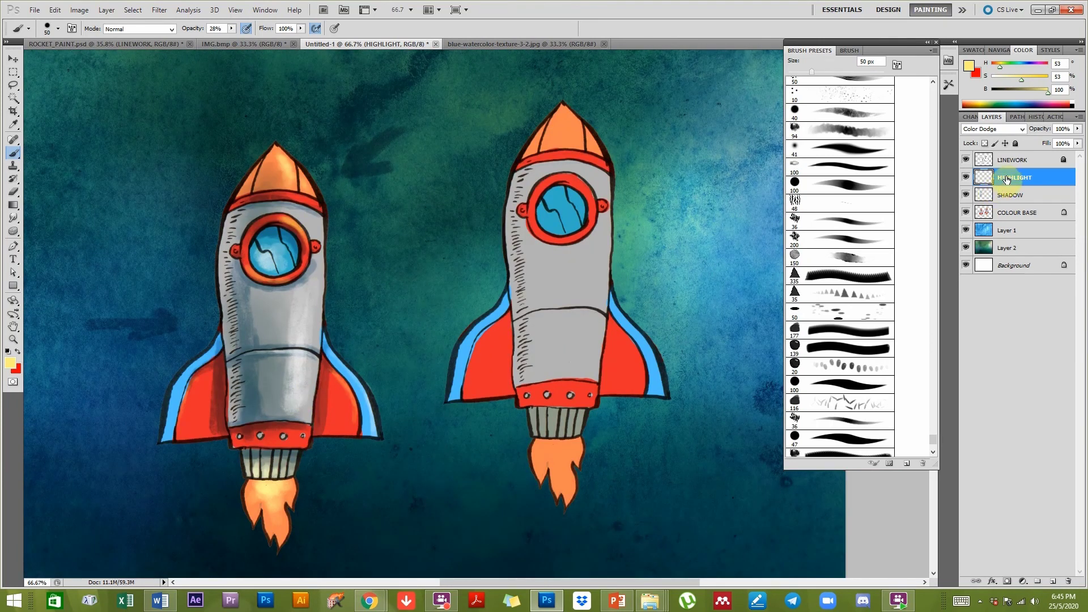
pyautogui.moveTo(603, 338); pyautogui.dragTo(540, 346)
# Select the COLOUR BASE layer, choose the 40 px brush preset and sample a dark blue from the background, hue 206°, saturation 81%, brightness 45%.
pyautogui.click(1019, 216)
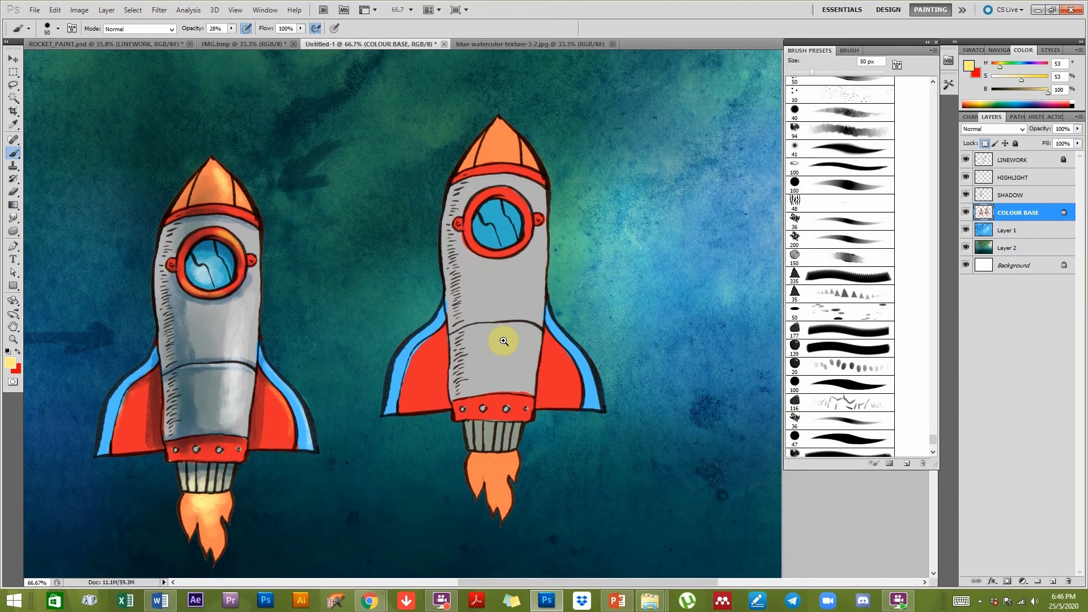
pyautogui.click(852, 112)
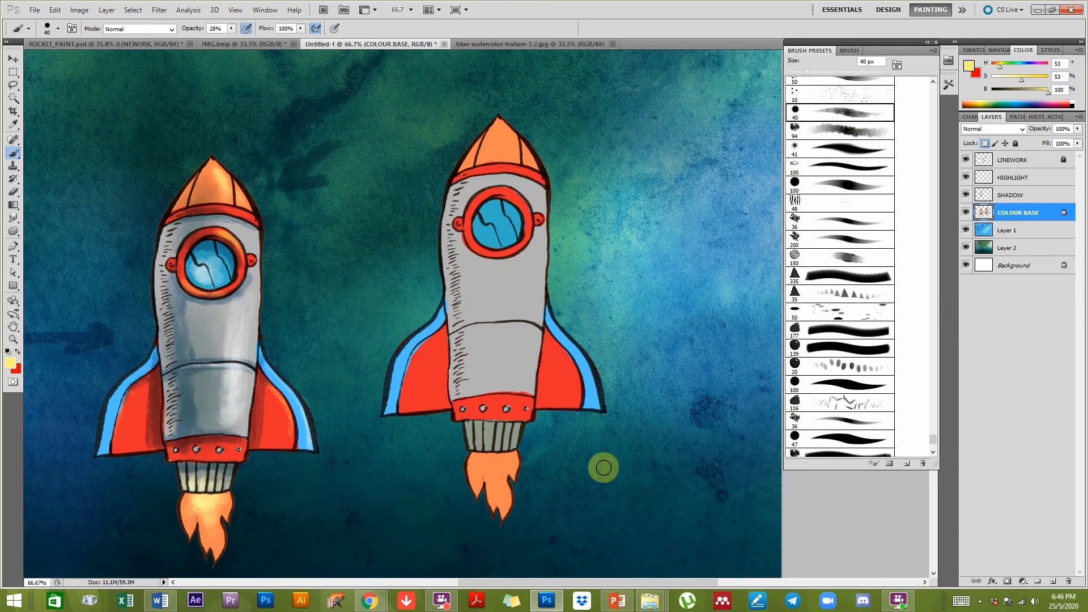
pyautogui.moveTo(493, 405); pyautogui.dragTo(507, 393)
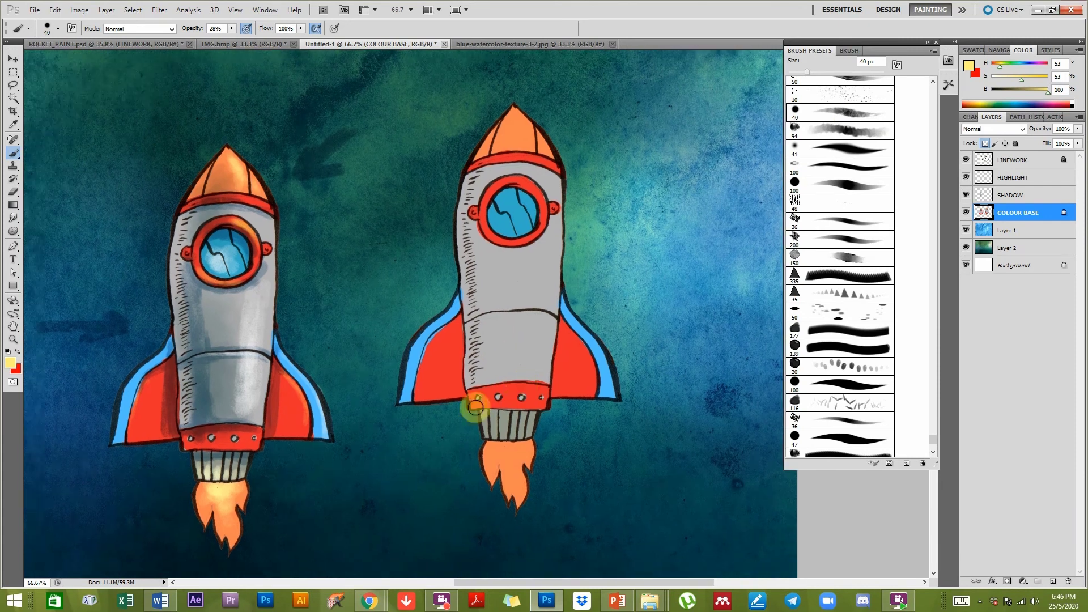
pyautogui.keyDown('alt'); pyautogui.click(382, 463); pyautogui.keyUp('alt')
pyautogui.keyDown('alt'); pyautogui.click(95, 414); pyautogui.keyUp('alt')
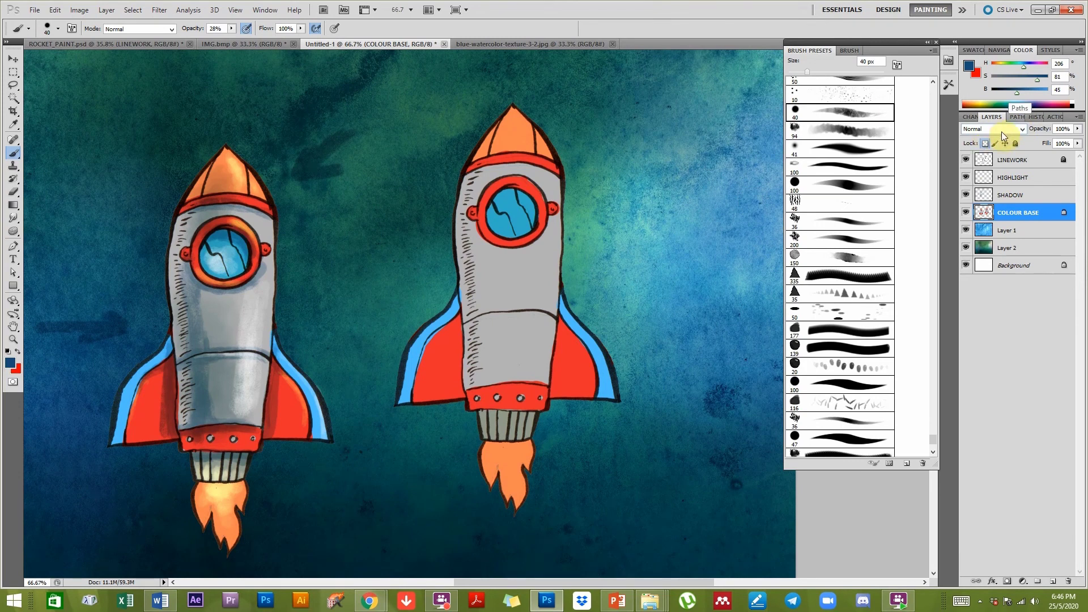
pyautogui.click(998, 129)
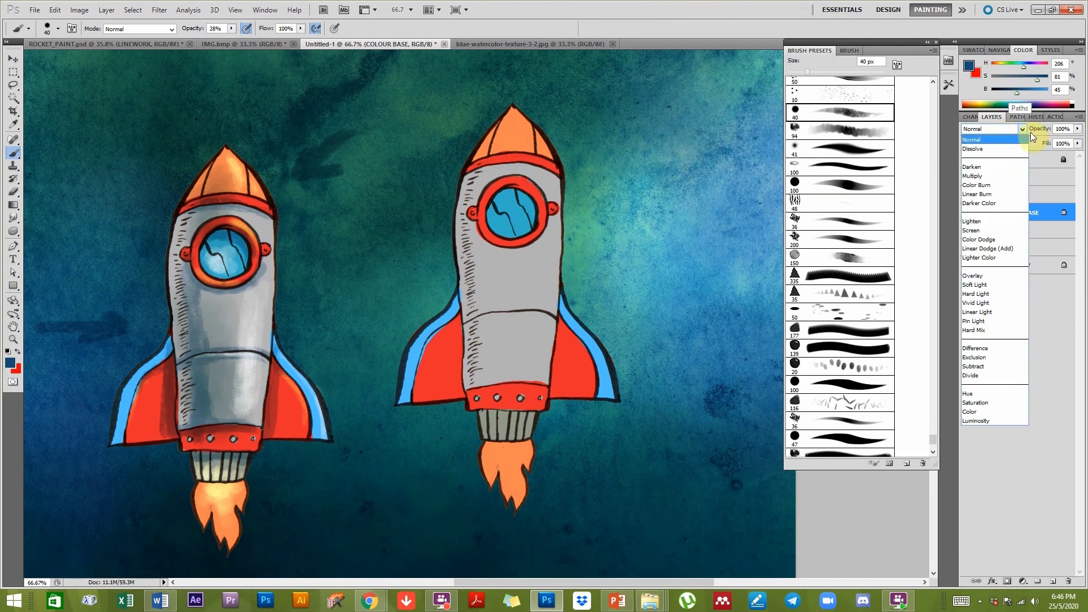
pyautogui.click(1031, 136)
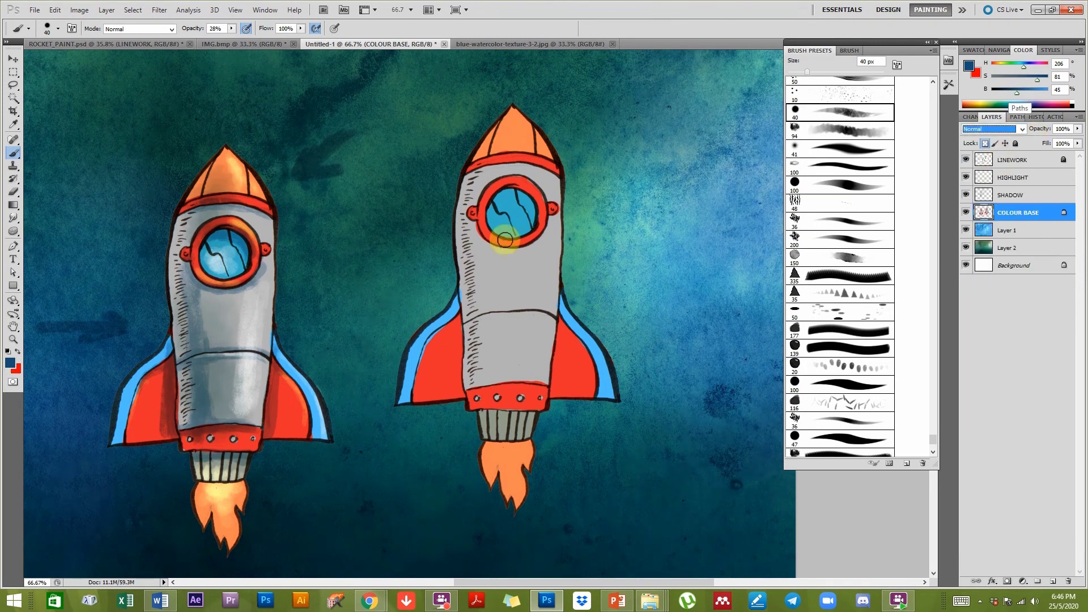
pyautogui.click(121, 29)
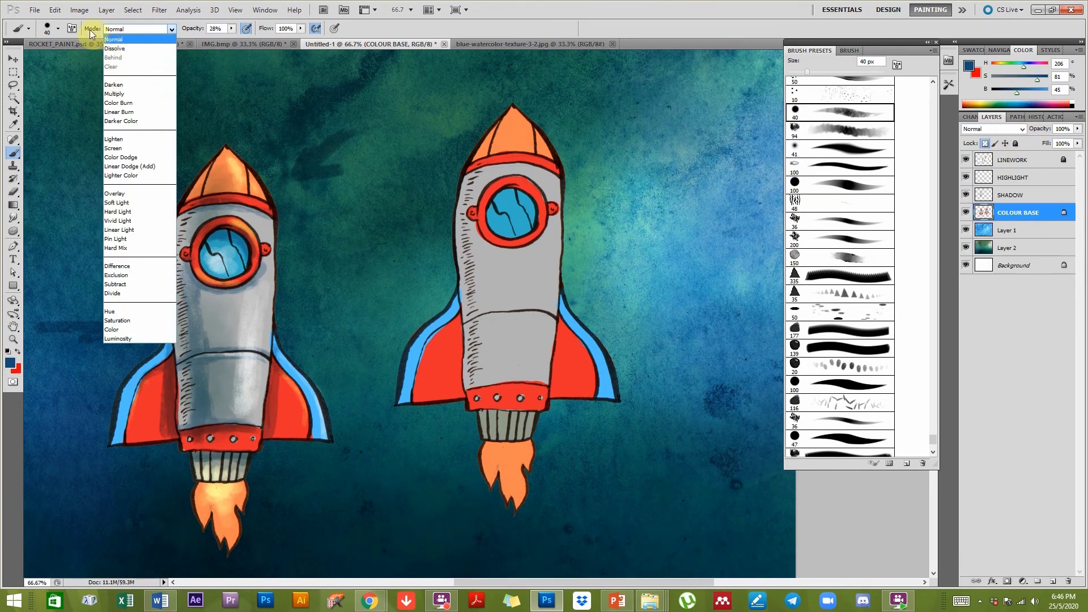
pyautogui.click(93, 29)
pyautogui.click(139, 31)
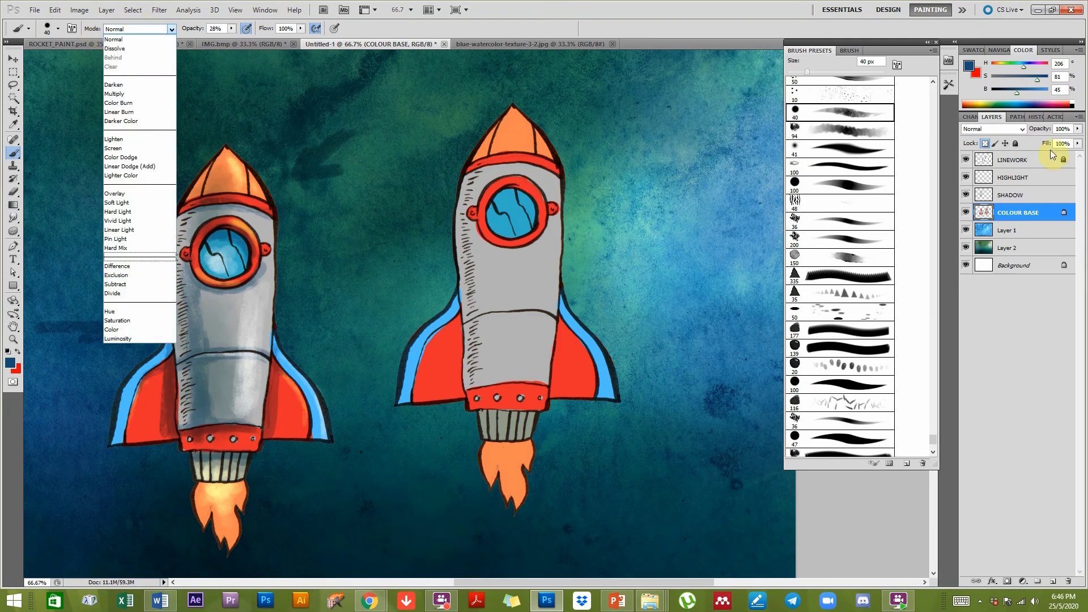
pyautogui.click(1012, 126)
pyautogui.click(1008, 129)
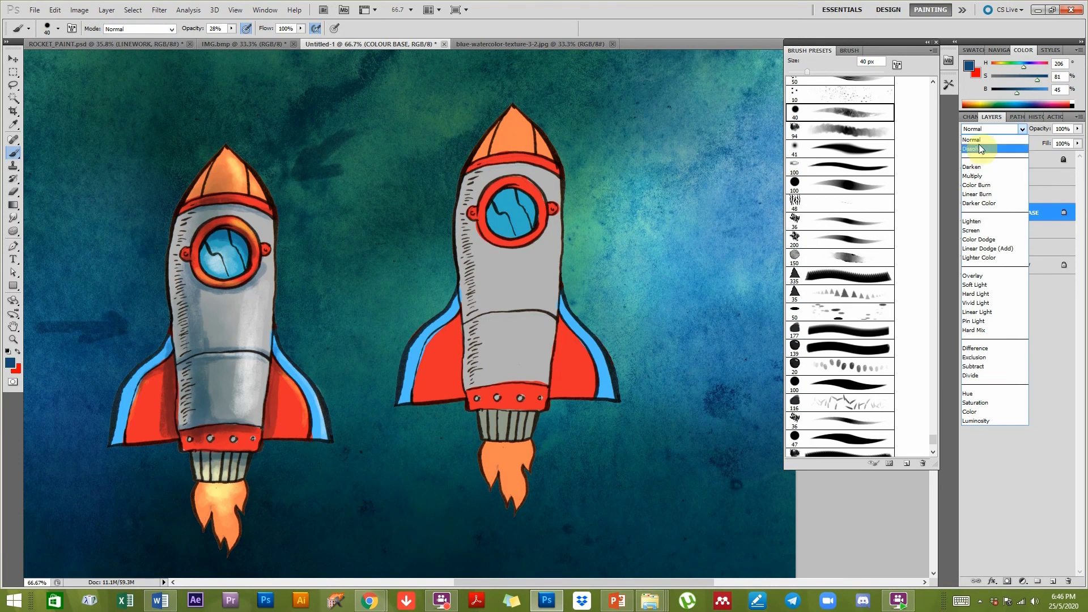
pyautogui.click(1006, 131)
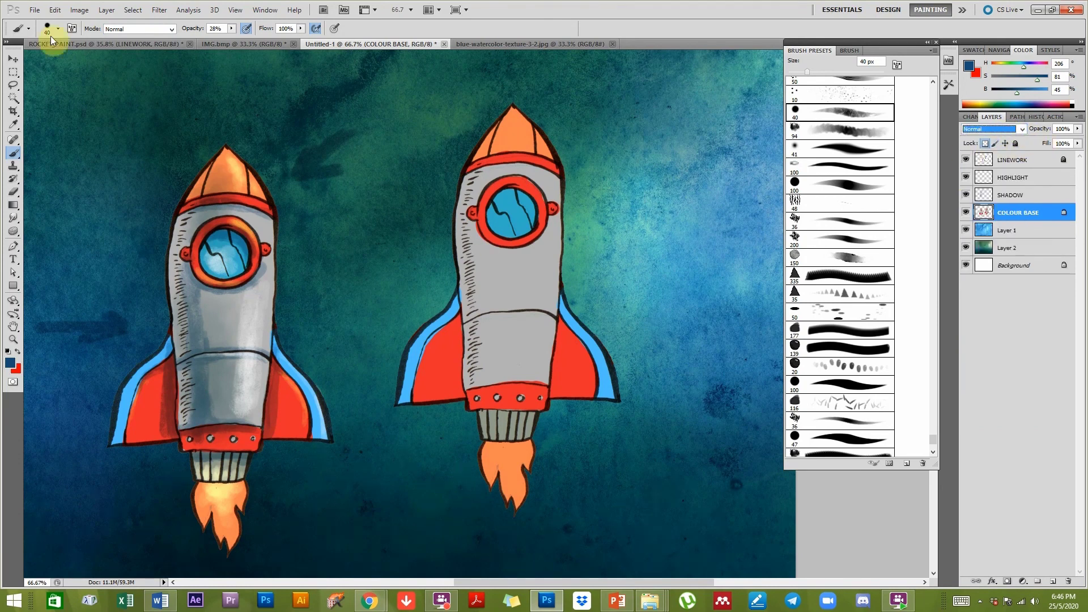
pyautogui.click(125, 31)
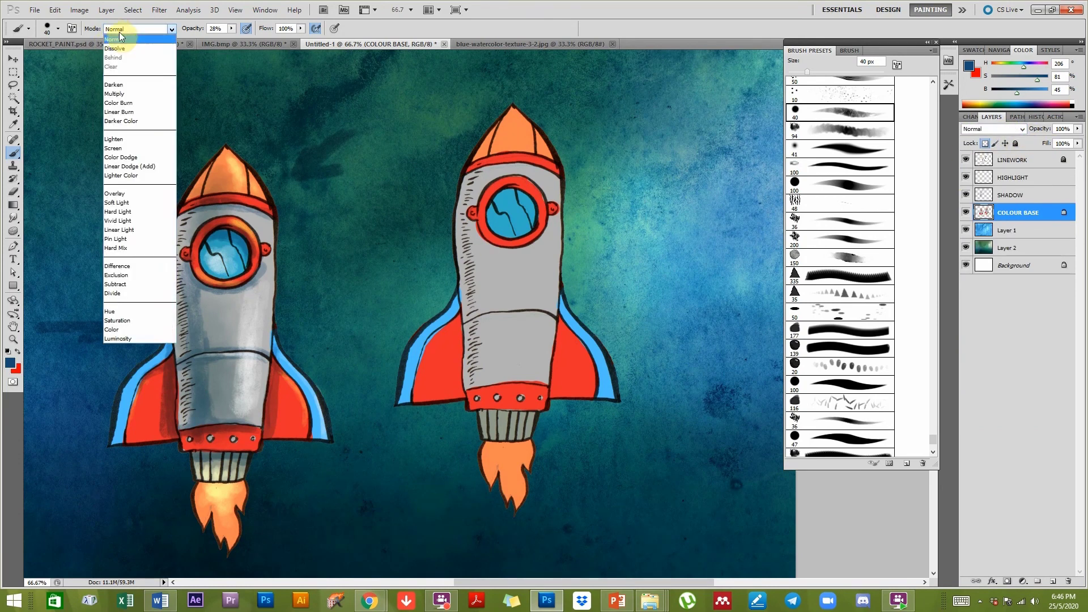
pyautogui.click(1000, 124)
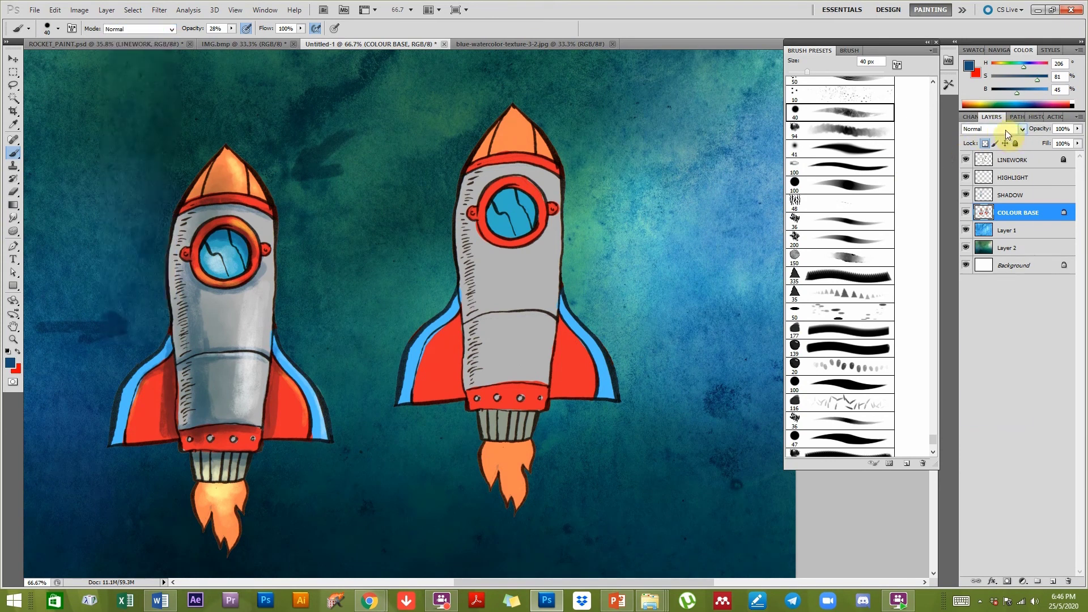
pyautogui.click(1007, 134)
pyautogui.click(1039, 462)
pyautogui.click(983, 130)
pyautogui.click(987, 130)
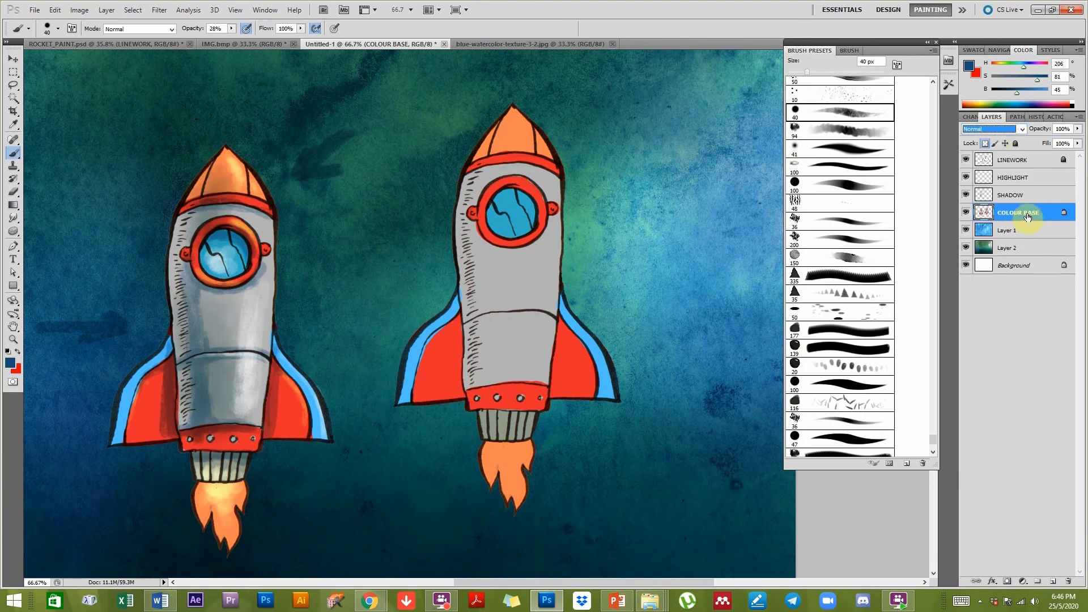
pyautogui.click(989, 131)
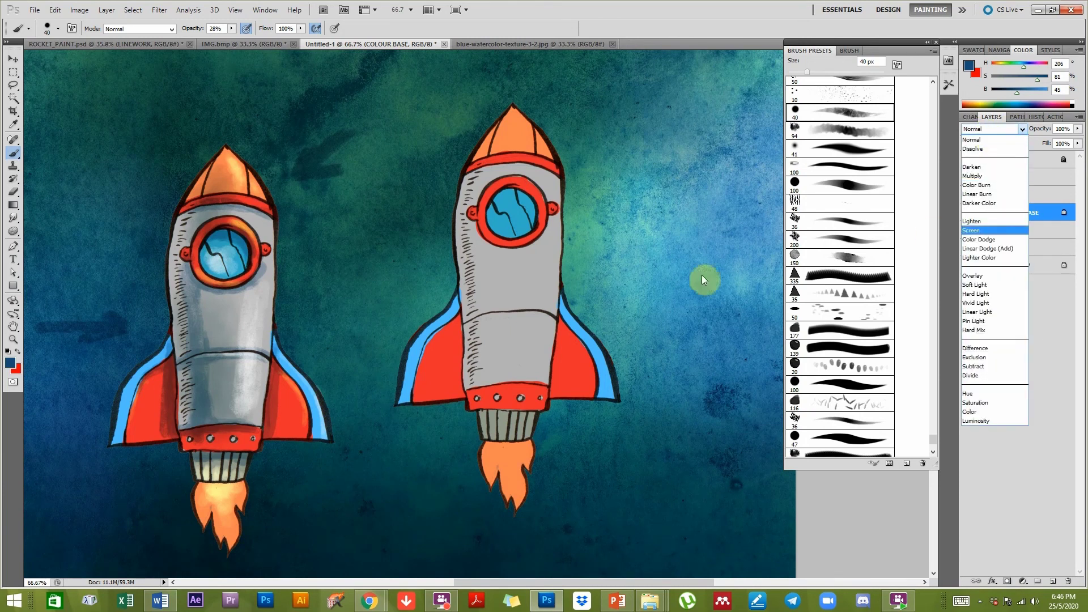
pyautogui.click(839, 224)
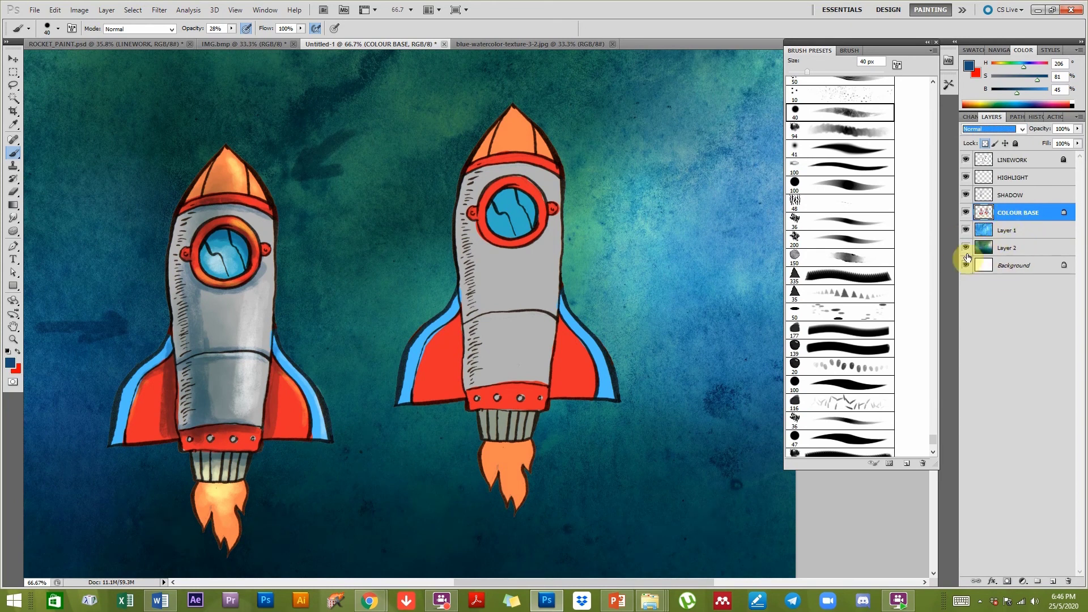
# Try the Overlay blend mode on the COLOUR BASE layer and restore the layer to Normal.
pyautogui.click(997, 130)
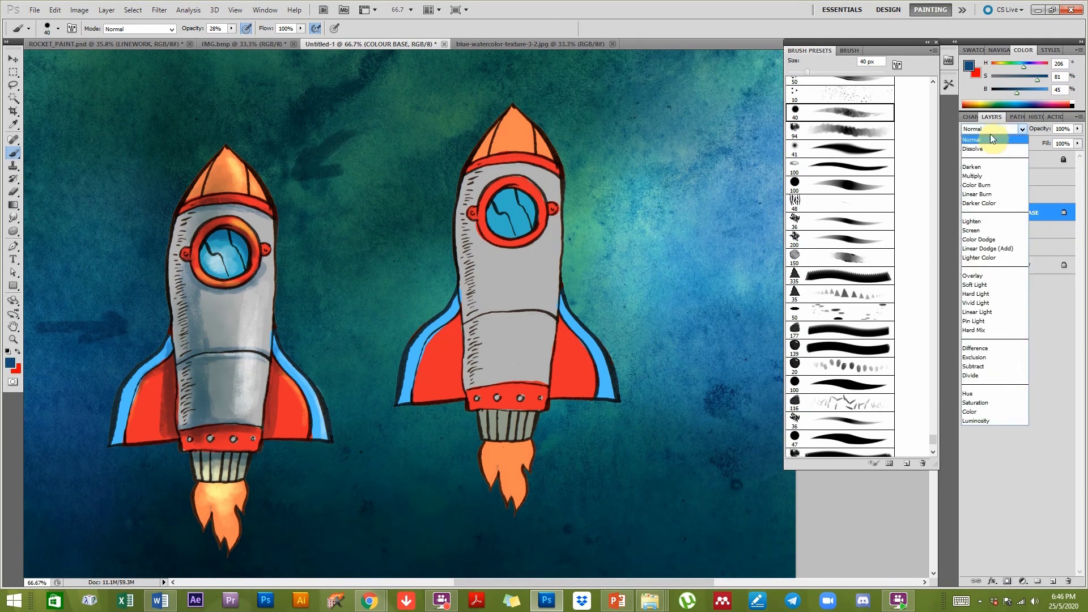
pyautogui.click(990, 276)
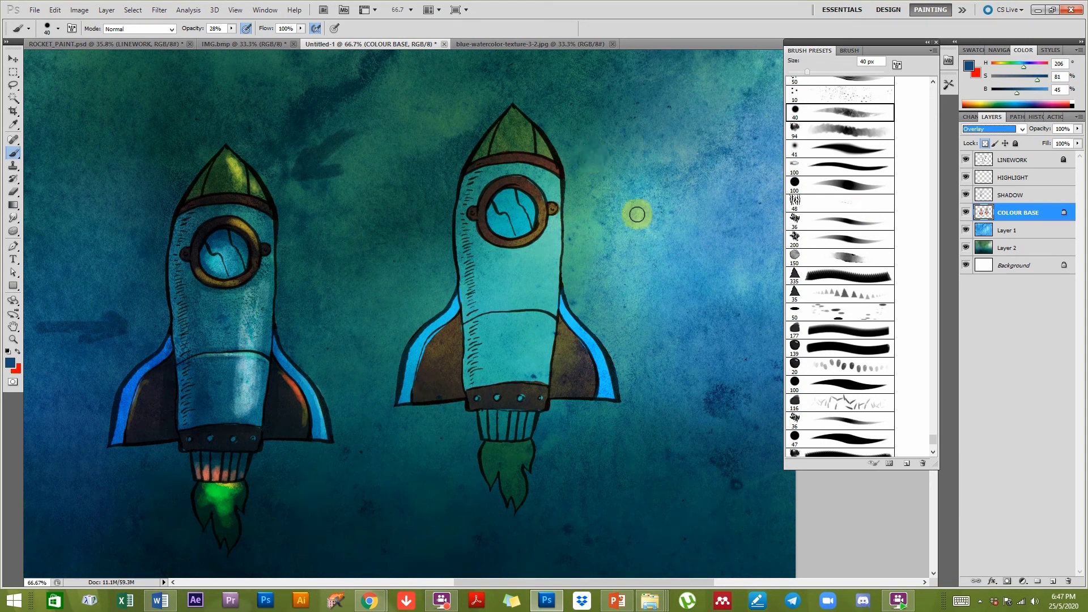
pyautogui.click(686, 133)
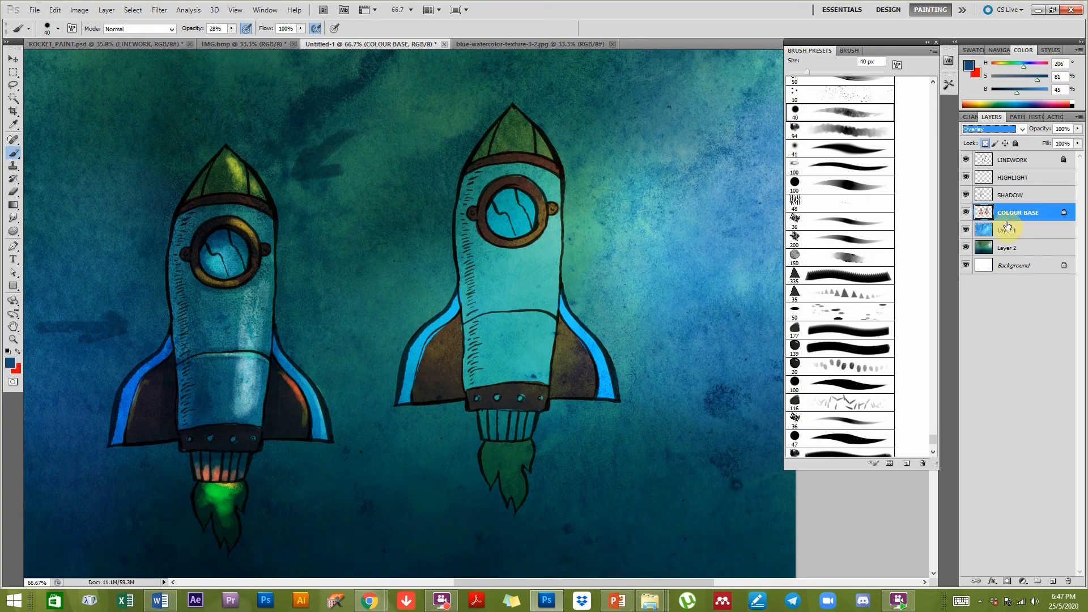
pyautogui.click(995, 127)
pyautogui.click(989, 139)
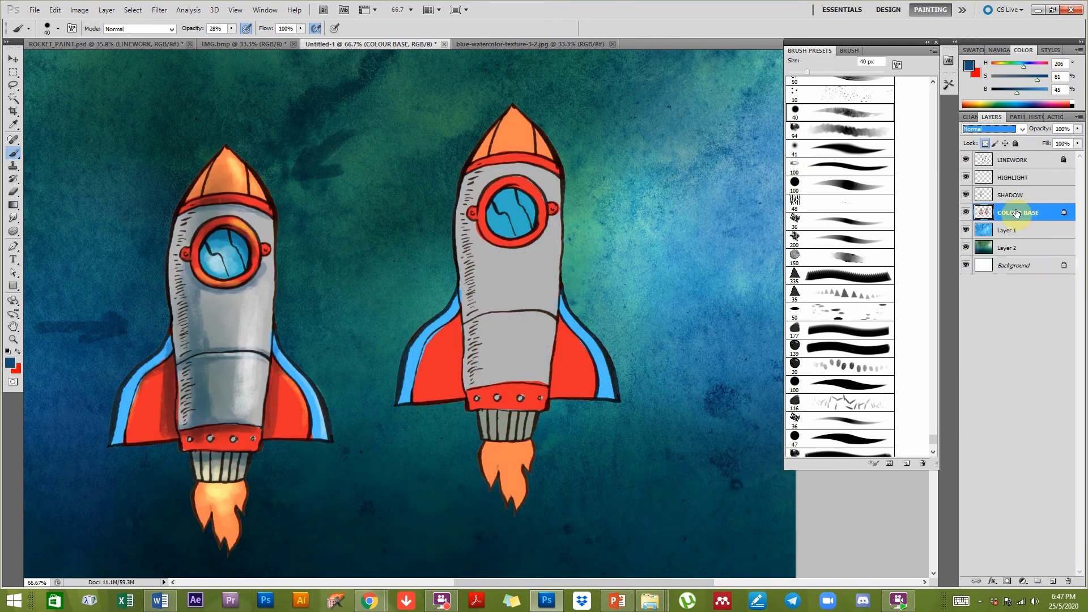
# Set the brush's own painting mode to Multiply and enlarge the 40 px preset to 100 px.
pyautogui.click(125, 29)
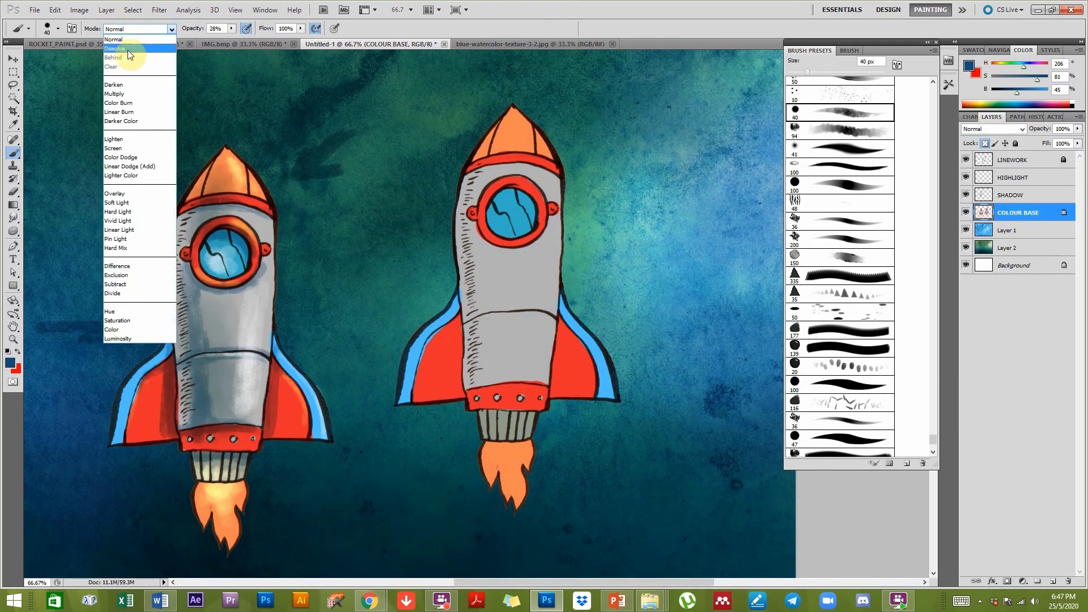
pyautogui.click(130, 94)
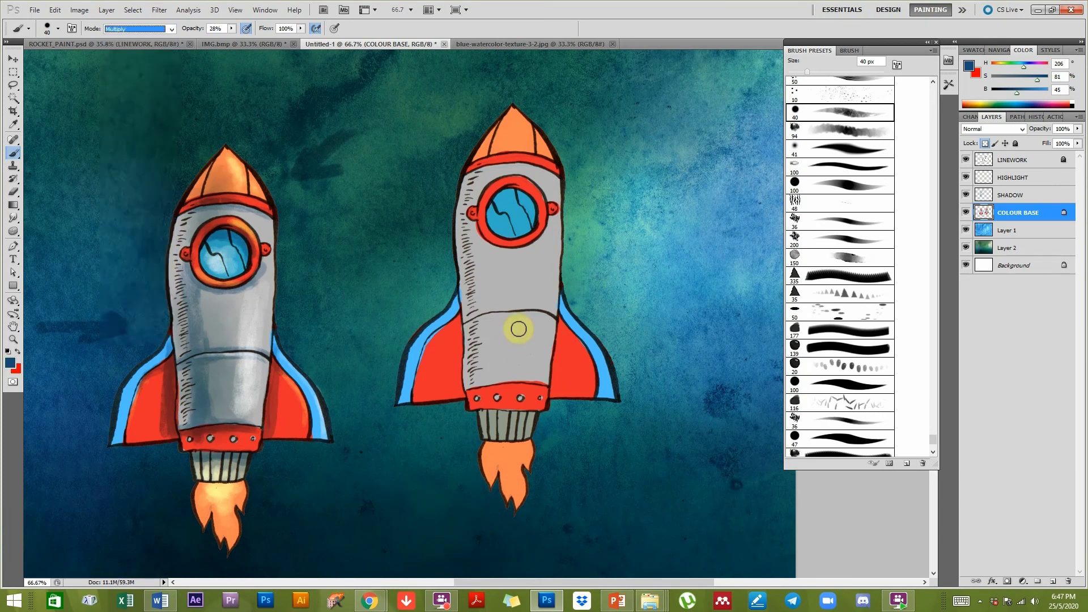
pyautogui.press(']')
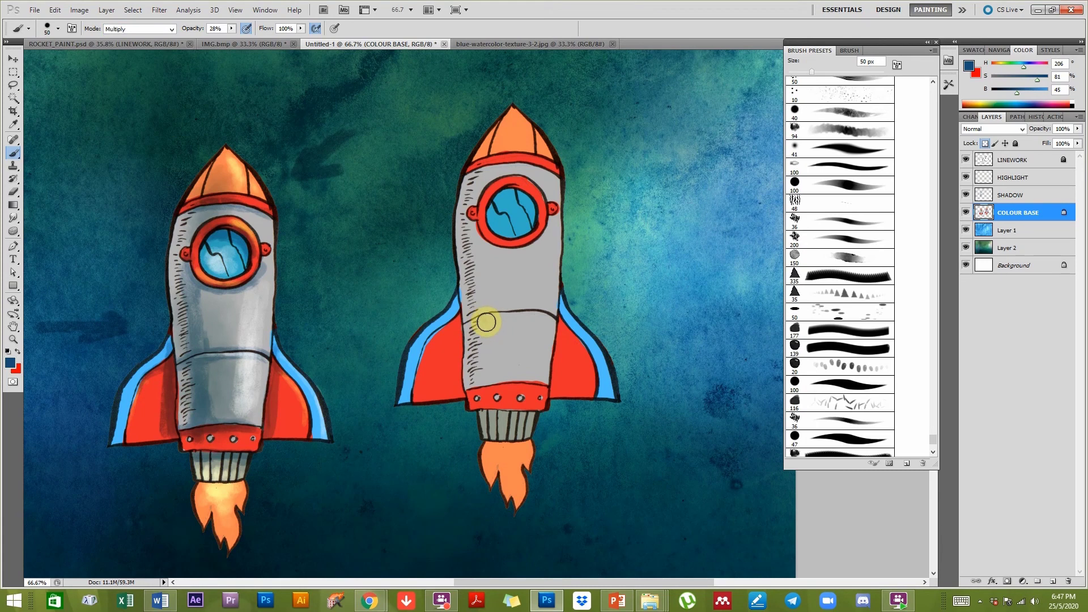
pyautogui.click(843, 120)
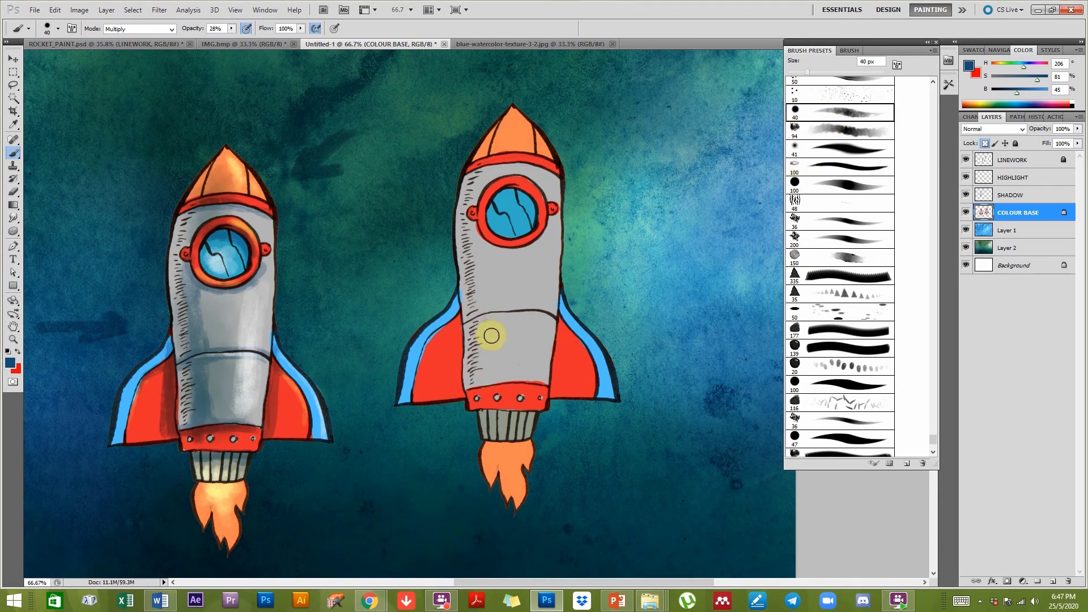
pyautogui.press(']')
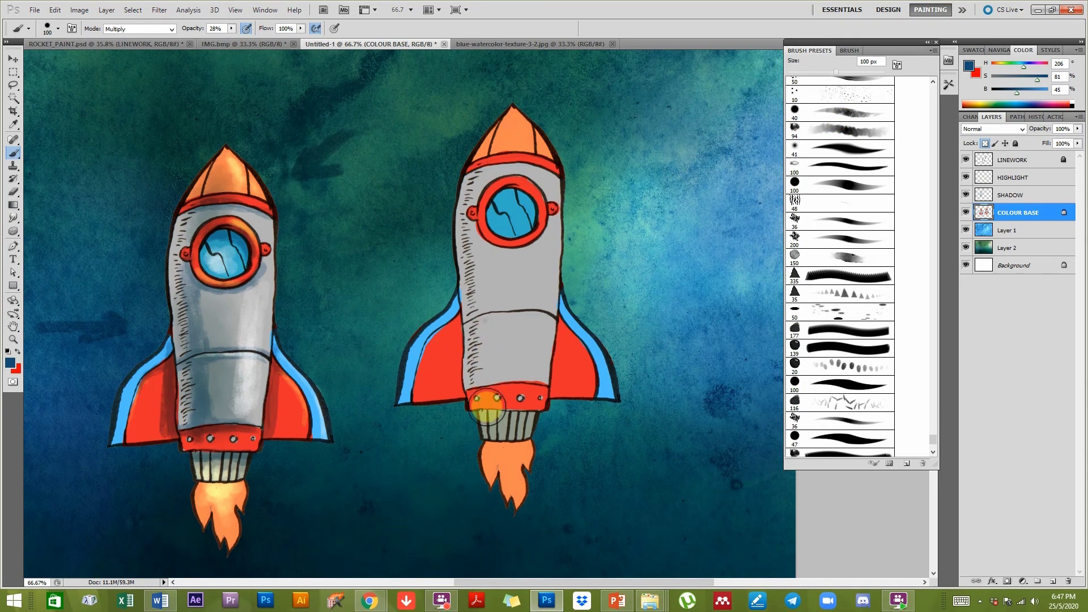
# Paint dark blue shadows on the second rocket's hull sides, inner fins, red base band and exhaust nozzle with the 100 px brush.
pyautogui.moveTo(483, 294); pyautogui.dragTo(488, 373)
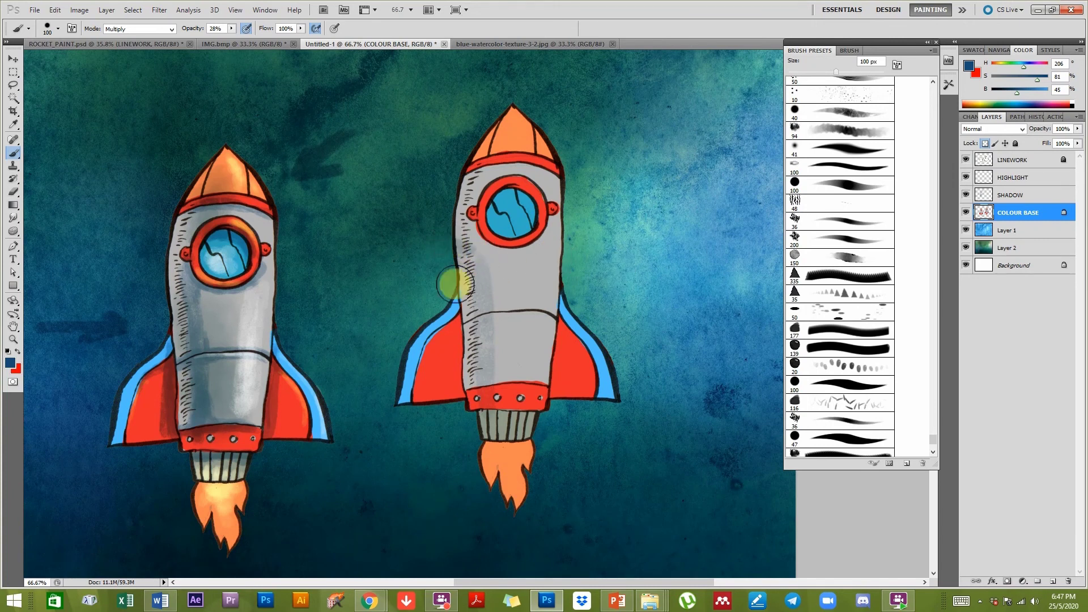
pyautogui.moveTo(485, 358)
pyautogui.mouseDown()
pyautogui.moveTo(485, 230)
pyautogui.moveTo(493, 396)
pyautogui.moveTo(476, 165)
pyautogui.moveTo(508, 132)
pyautogui.moveTo(468, 408)
pyautogui.moveTo(458, 318)
pyautogui.moveTo(459, 343)
pyautogui.mouseUp()
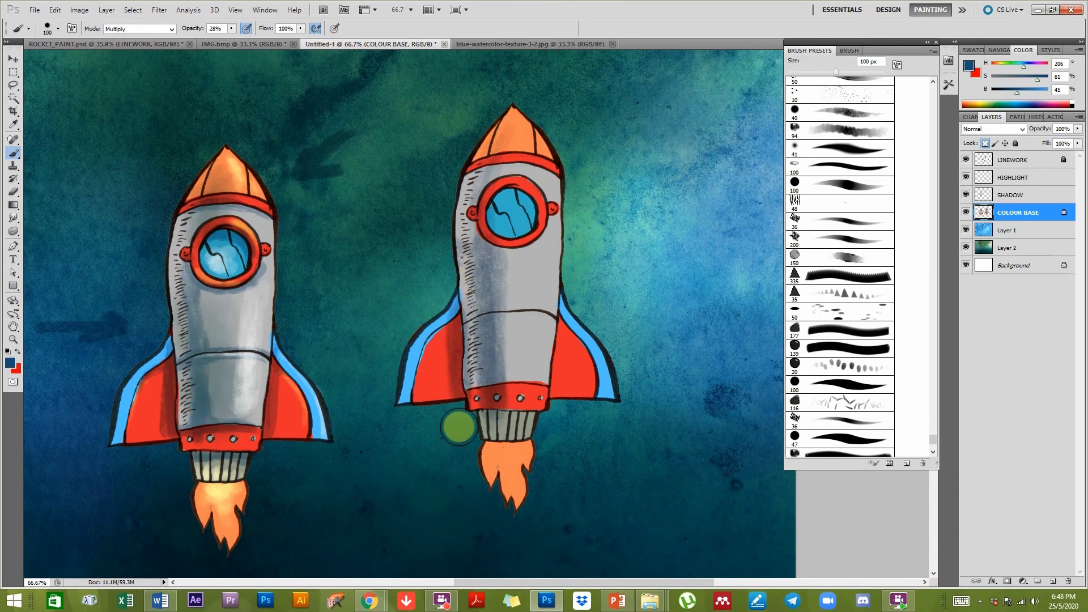
pyautogui.moveTo(549, 400); pyautogui.dragTo(568, 278)
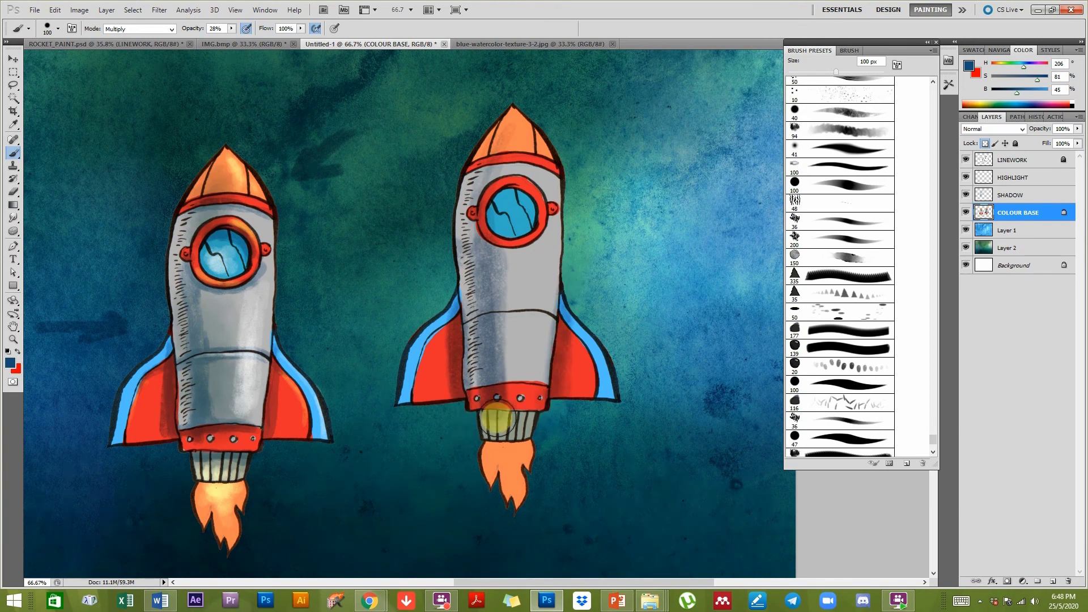
pyautogui.moveTo(547, 410); pyautogui.dragTo(547, 412)
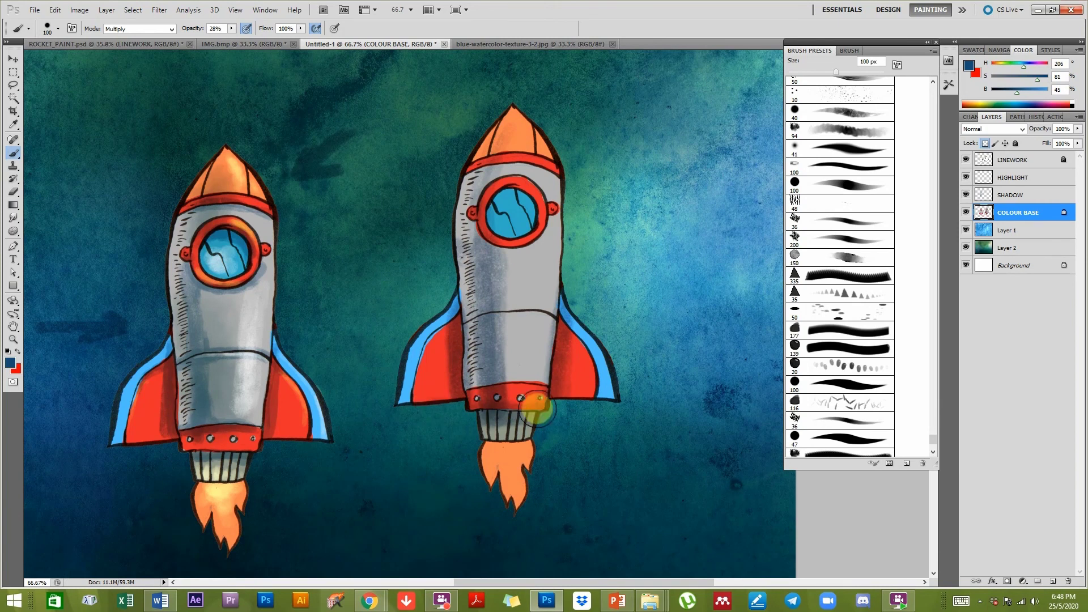
# Reduce the brush to 30 px and shade the second rocket's porthole ring, hull seam and red base band.
pyautogui.press('[')
pyautogui.press('[')
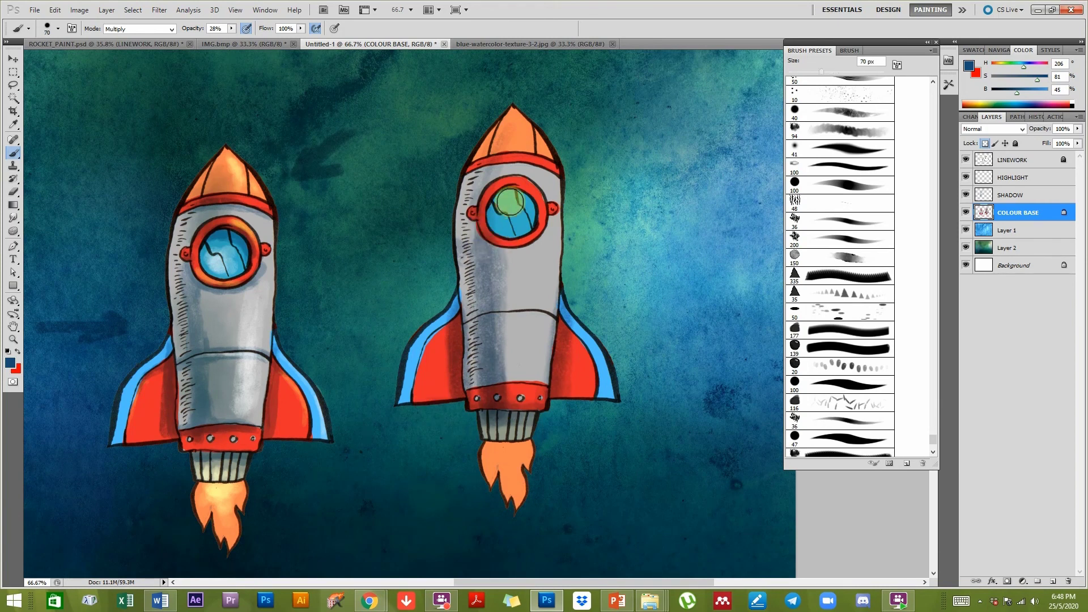
pyautogui.press('[')
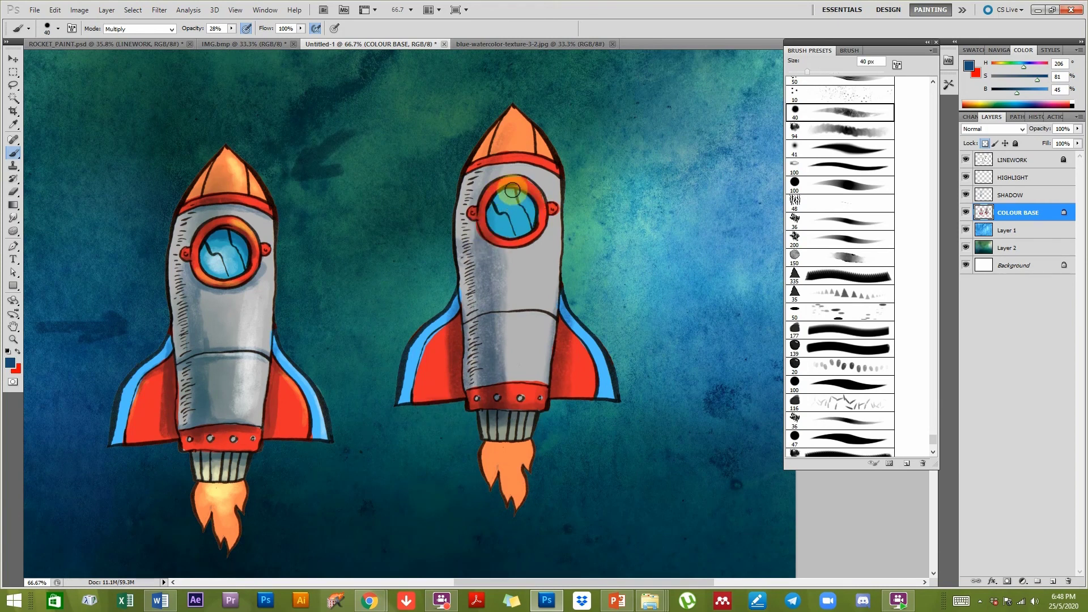
pyautogui.press('[')
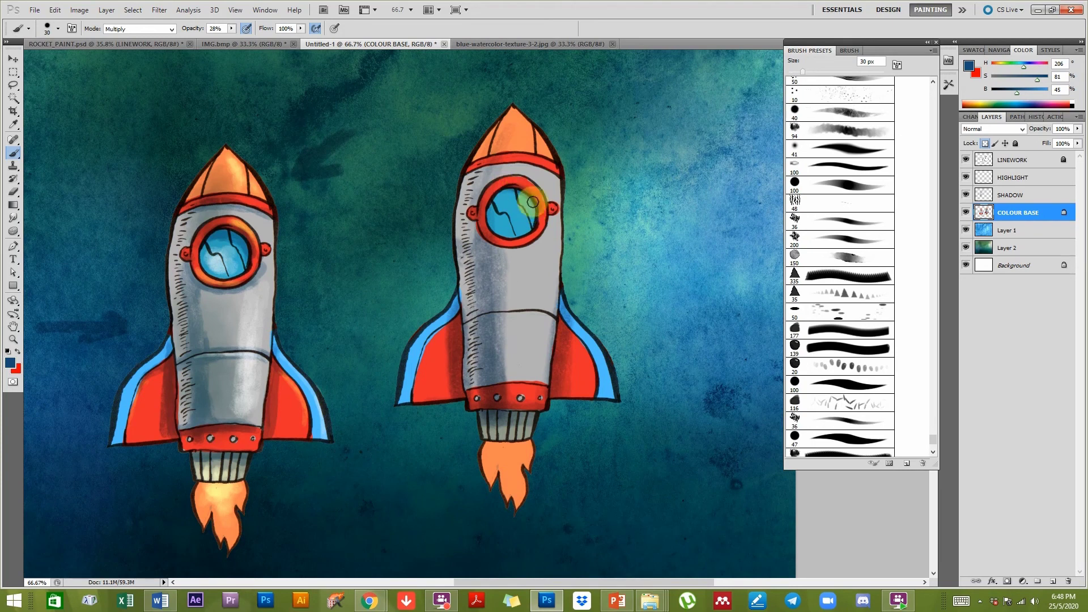
pyautogui.moveTo(484, 232)
pyautogui.mouseDown()
pyautogui.moveTo(527, 250)
pyautogui.moveTo(544, 231)
pyautogui.moveTo(532, 247)
pyautogui.moveTo(479, 241)
pyautogui.moveTo(547, 237)
pyautogui.moveTo(549, 217)
pyautogui.moveTo(511, 249)
pyautogui.moveTo(480, 237)
pyautogui.moveTo(477, 220)
pyautogui.moveTo(555, 216)
pyautogui.moveTo(509, 163)
pyautogui.moveTo(479, 170)
pyautogui.moveTo(545, 166)
pyautogui.moveTo(477, 167)
pyautogui.moveTo(561, 178)
pyautogui.moveTo(495, 324)
pyautogui.moveTo(484, 318)
pyautogui.moveTo(555, 318)
pyautogui.moveTo(455, 327)
pyautogui.moveTo(541, 317)
pyautogui.moveTo(479, 329)
pyautogui.moveTo(496, 322)
pyautogui.moveTo(498, 332)
pyautogui.moveTo(481, 370)
pyautogui.moveTo(492, 396)
pyautogui.moveTo(536, 400)
pyautogui.mouseUp()
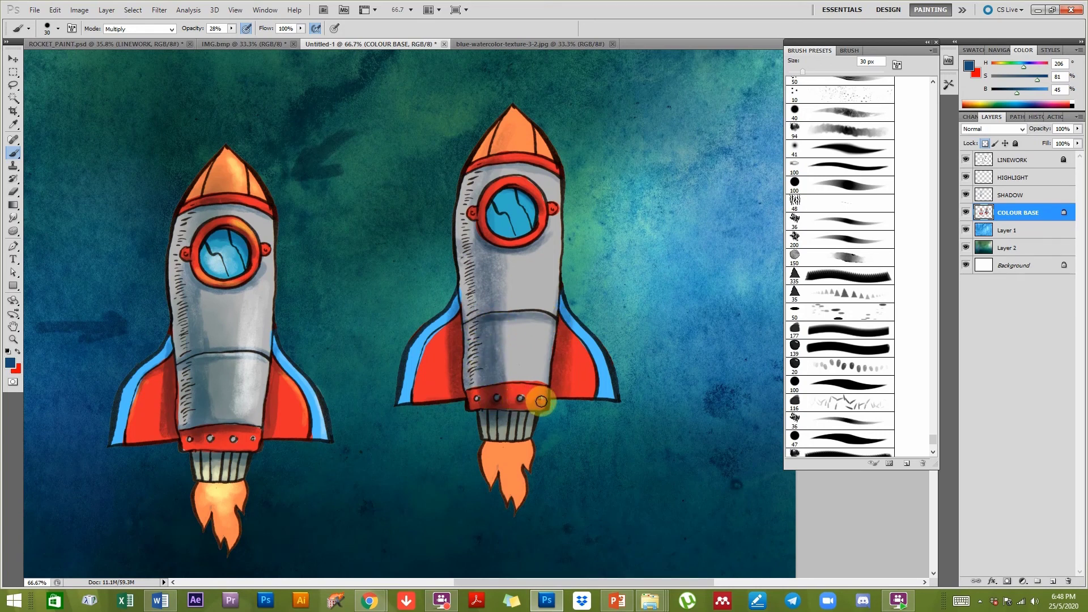
# Switch to another round brush preset at 20 px and darken the second rocket's rivets, porthole side knobs and red band below the nose cone.
pyautogui.click(850, 385)
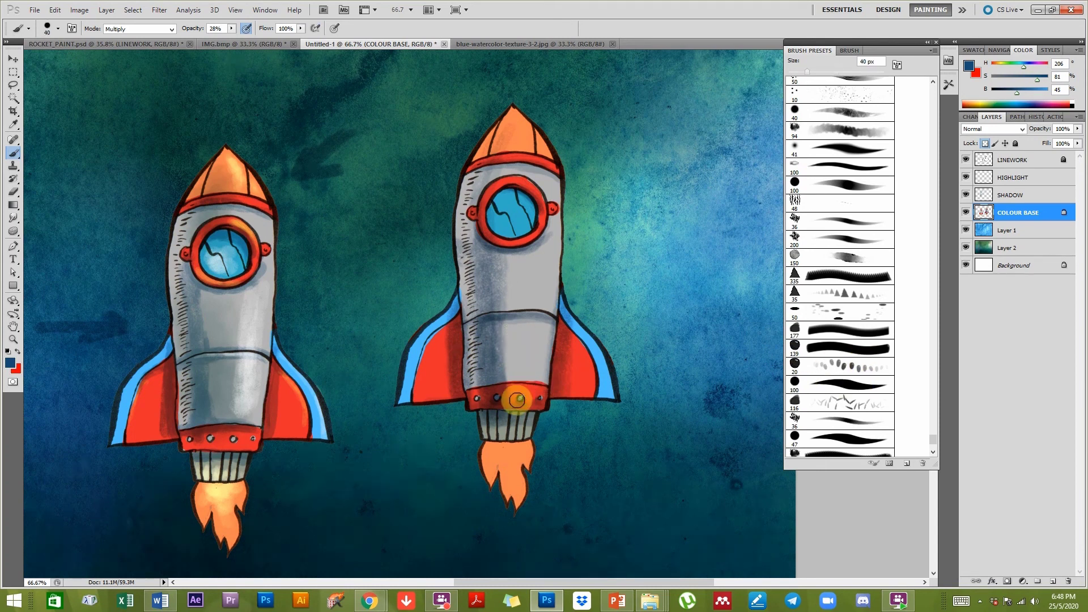
pyautogui.moveTo(519, 398)
pyautogui.mouseDown()
pyautogui.moveTo(533, 403)
pyautogui.moveTo(476, 399)
pyautogui.mouseUp()
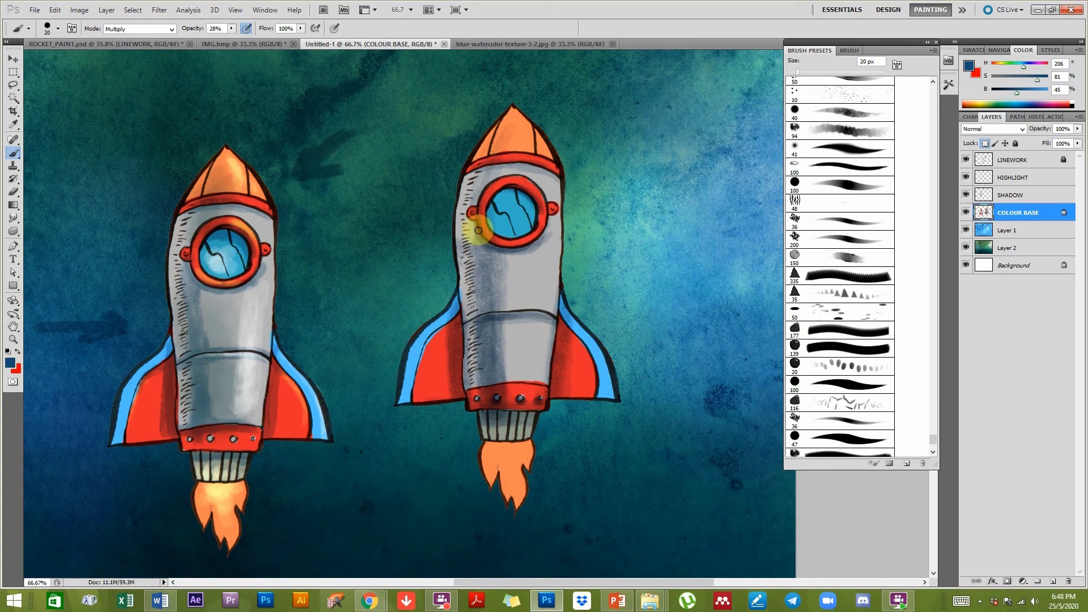
pyautogui.click(559, 217)
pyautogui.moveTo(554, 210)
pyautogui.mouseDown()
pyautogui.moveTo(522, 185)
pyautogui.moveTo(501, 185)
pyautogui.moveTo(531, 195)
pyautogui.moveTo(537, 220)
pyautogui.moveTo(501, 157)
pyautogui.moveTo(482, 168)
pyautogui.moveTo(510, 165)
pyautogui.moveTo(467, 177)
pyautogui.moveTo(497, 167)
pyautogui.mouseUp()
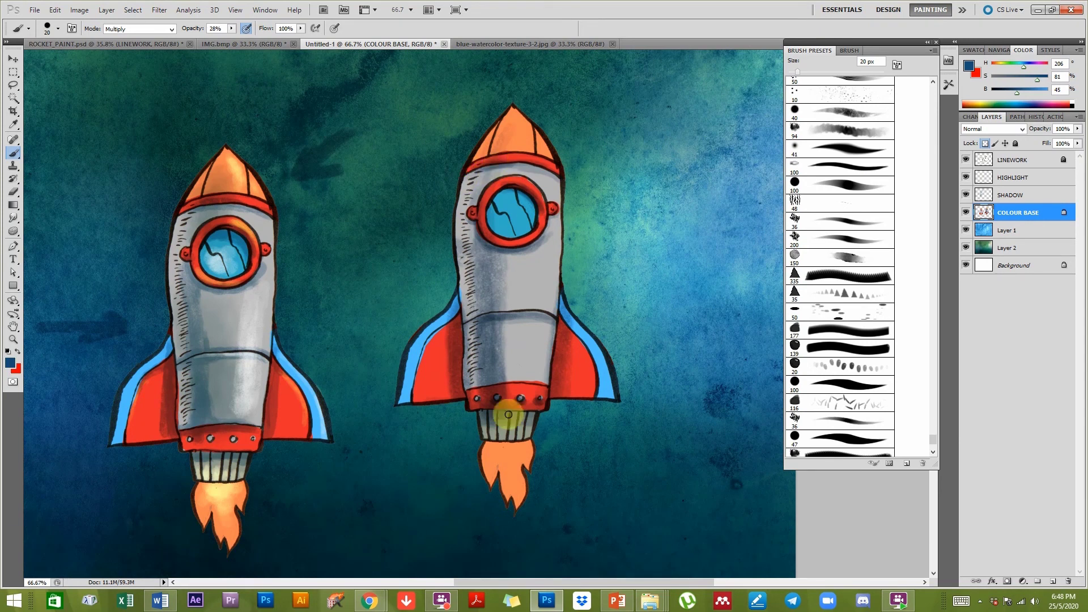
# Shade both fins of the second rocket with the 20 px Multiply brush.
pyautogui.moveTo(421, 355)
pyautogui.mouseDown()
pyautogui.moveTo(418, 391)
pyautogui.moveTo(439, 312)
pyautogui.moveTo(436, 327)
pyautogui.mouseUp()
pyautogui.moveTo(565, 351)
pyautogui.mouseDown()
pyautogui.moveTo(583, 340)
pyautogui.moveTo(593, 371)
pyautogui.moveTo(582, 393)
pyautogui.mouseUp()
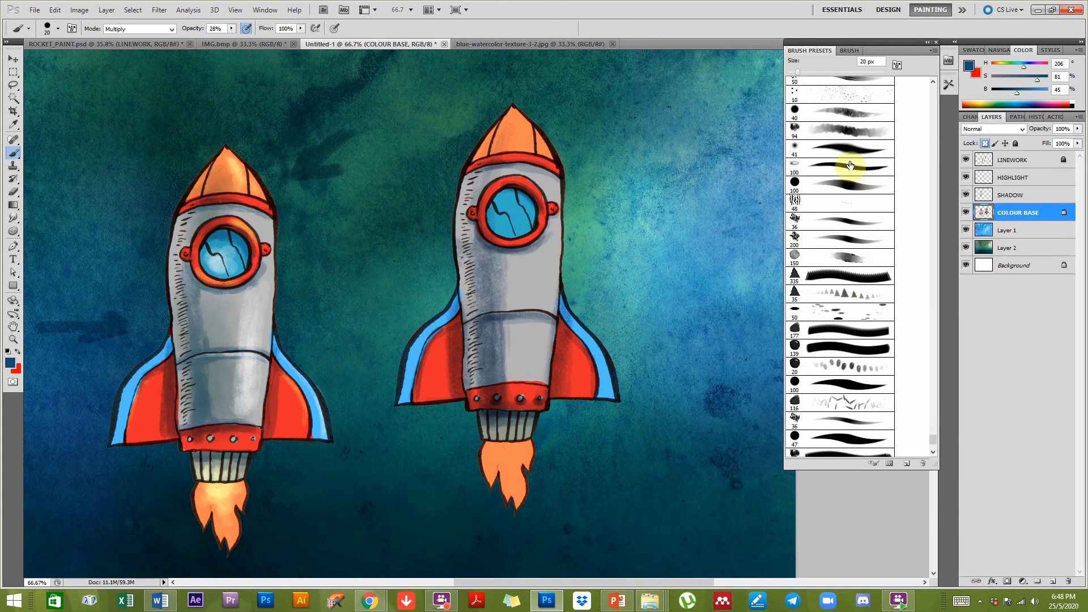
# Choose the 94 px textured brush preset, enlarge it, and glaze the second rocket's lower hull with teal sampled from the background.
pyautogui.click(844, 130)
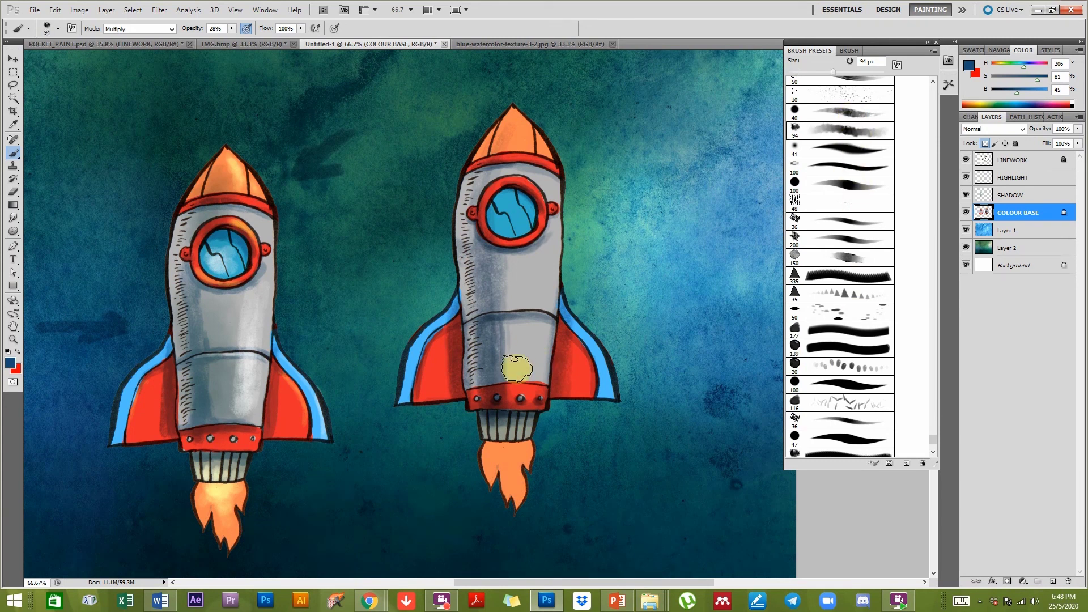
pyautogui.keyDown('alt'); pyautogui.click(589, 238); pyautogui.keyUp('alt')
pyautogui.press(']')
pyautogui.press(']')
pyautogui.press(']')
pyautogui.press(']')
pyautogui.press(']')
pyautogui.press(']')
pyautogui.press(']')
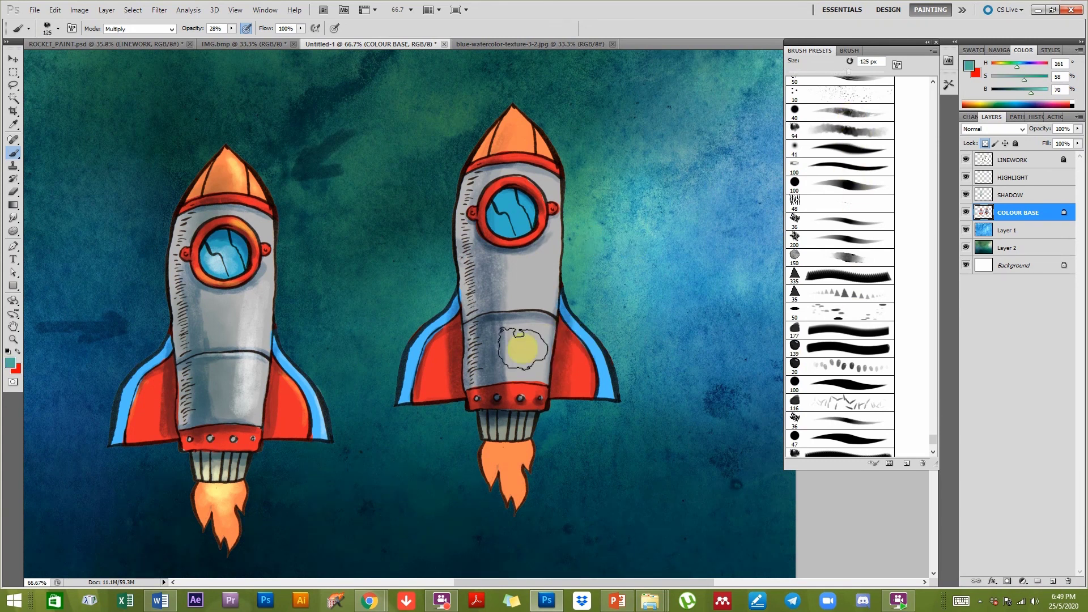
pyautogui.moveTo(516, 368)
pyautogui.mouseDown()
pyautogui.moveTo(519, 309)
pyautogui.moveTo(516, 378)
pyautogui.moveTo(490, 405)
pyautogui.moveTo(519, 323)
pyautogui.moveTo(489, 354)
pyautogui.moveTo(461, 288)
pyautogui.moveTo(556, 308)
pyautogui.moveTo(520, 277)
pyautogui.moveTo(477, 275)
pyautogui.moveTo(454, 256)
pyautogui.moveTo(503, 389)
pyautogui.moveTo(488, 298)
pyautogui.moveTo(490, 399)
pyautogui.moveTo(533, 398)
pyautogui.moveTo(569, 372)
pyautogui.moveTo(558, 362)
pyautogui.moveTo(510, 383)
pyautogui.mouseUp()
# Reduce the textured brush to 150 px and extend the teal Multiply glaze up the second rocket's hull.
pyautogui.press('[')
pyautogui.press('[')
pyautogui.press('[')
pyautogui.press('[')
pyautogui.moveTo(495, 328)
pyautogui.mouseDown()
pyautogui.moveTo(481, 274)
pyautogui.moveTo(503, 271)
pyautogui.moveTo(476, 190)
pyautogui.moveTo(490, 153)
pyautogui.mouseUp()
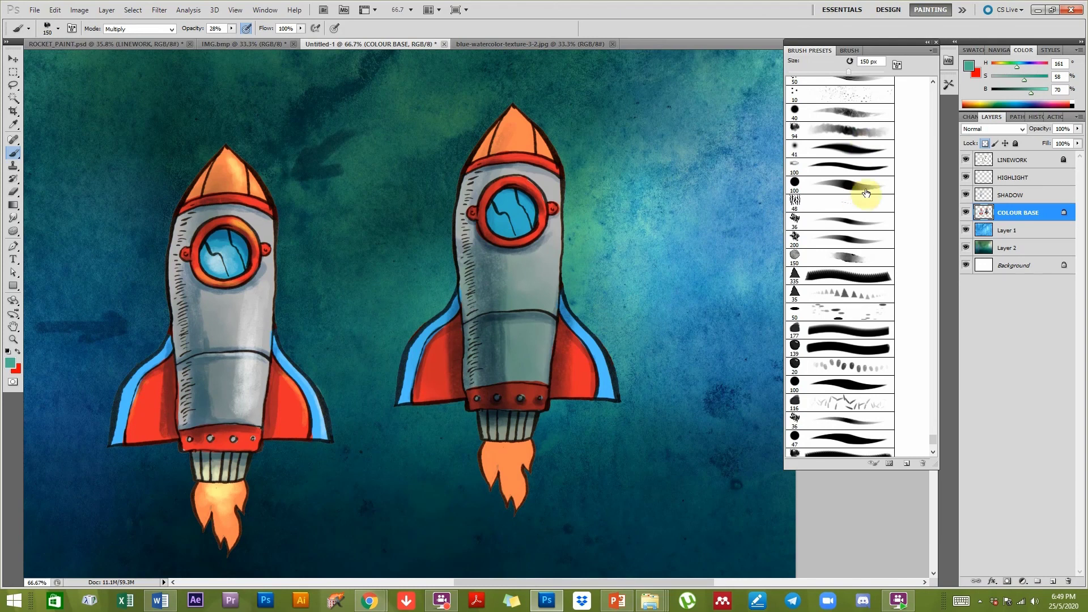
# Choose the 40 px round preset, reduce it to 20 px, and set the colour to pale yellow (H 54, S 49, B 91).
pyautogui.click(848, 112)
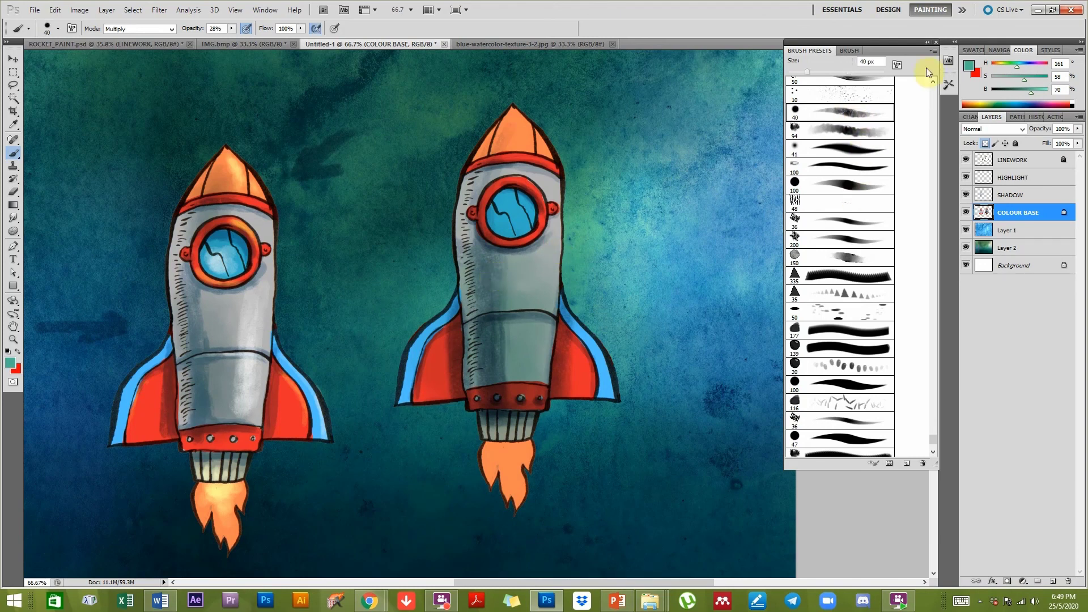
pyautogui.moveTo(1031, 92)
pyautogui.mouseDown()
pyautogui.moveTo(1018, 79)
pyautogui.moveTo(1043, 92)
pyautogui.mouseUp()
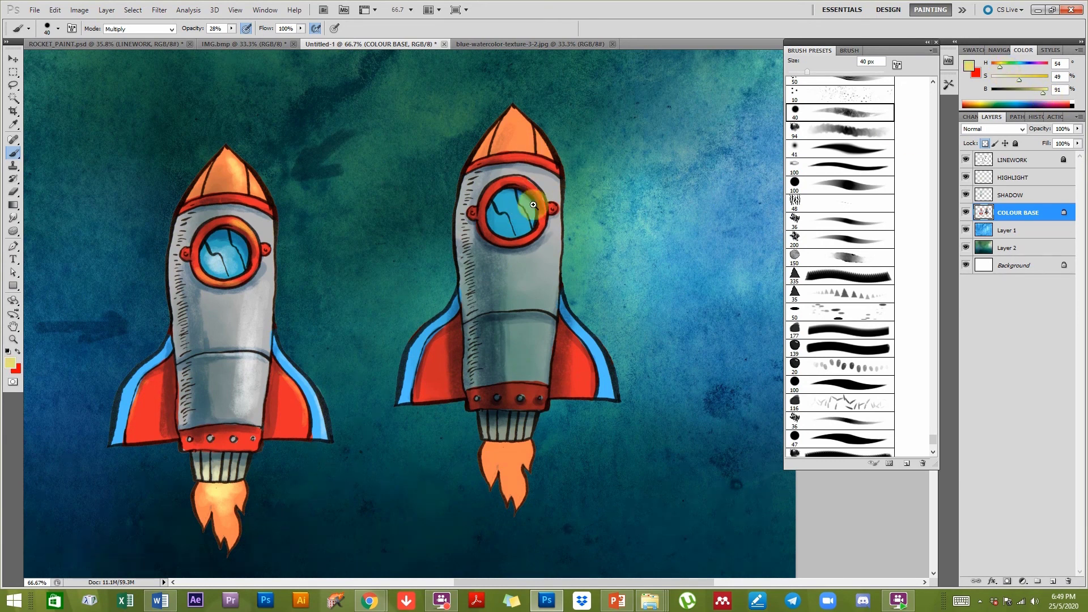
pyautogui.scroll(1, 510, 200)
pyautogui.press('[')
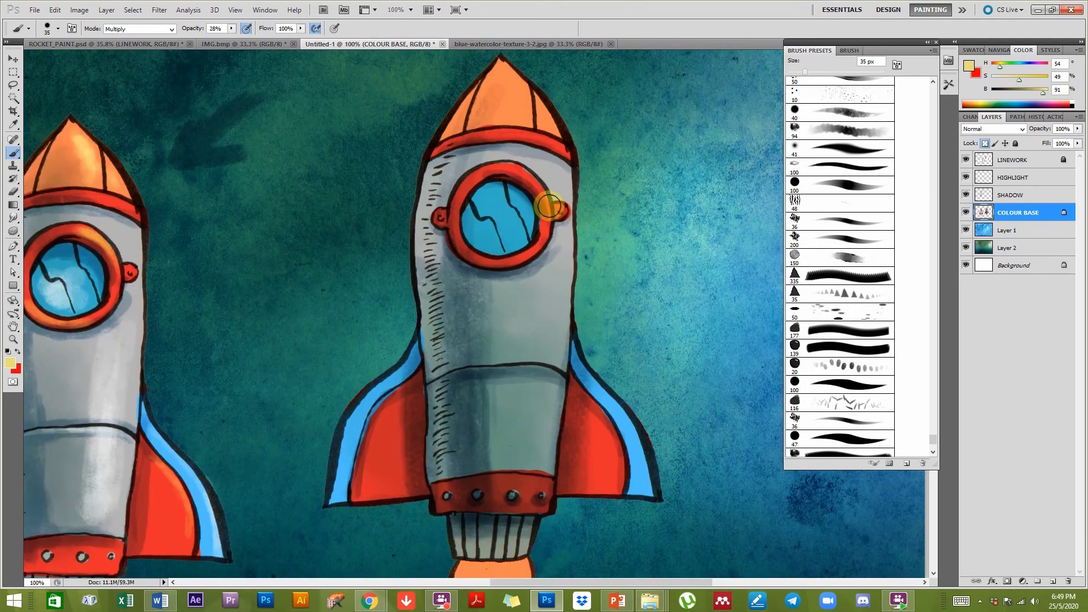
pyautogui.press('[')
pyautogui.press('[')
pyautogui.press('[')
pyautogui.moveTo(577, 237); pyautogui.dragTo(606, 235)
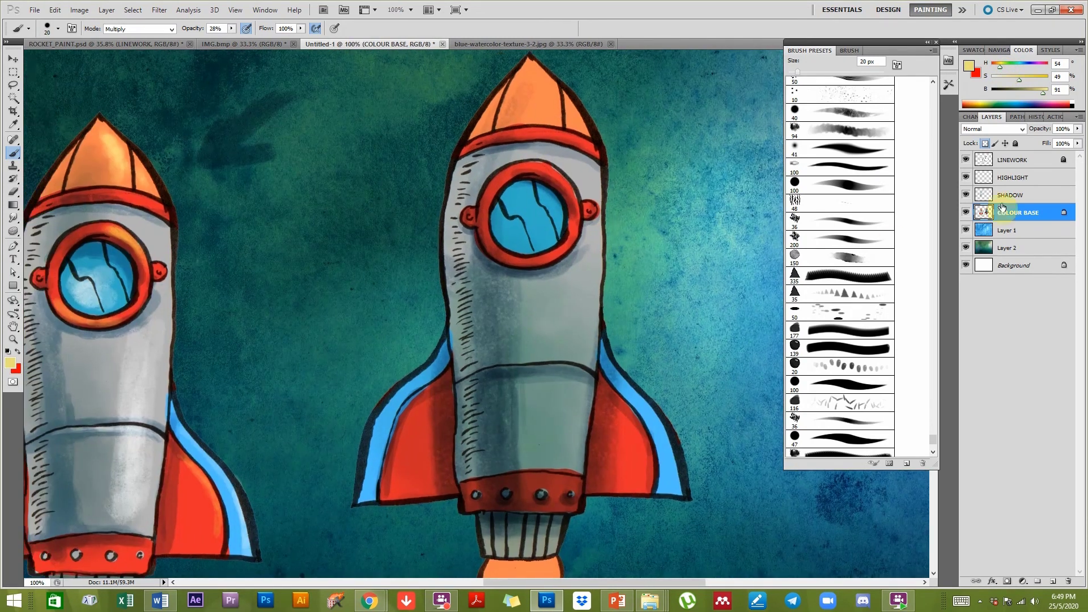
# Try a highlight on the second rocket's porthole ring with the brush in Color Dodge mode.
pyautogui.click(143, 29)
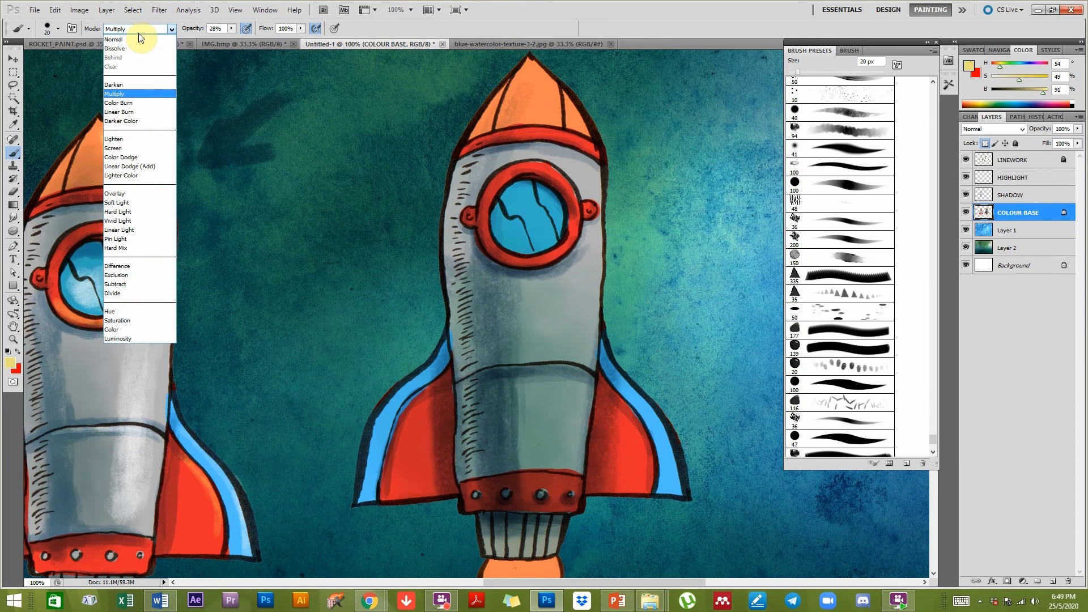
pyautogui.click(140, 157)
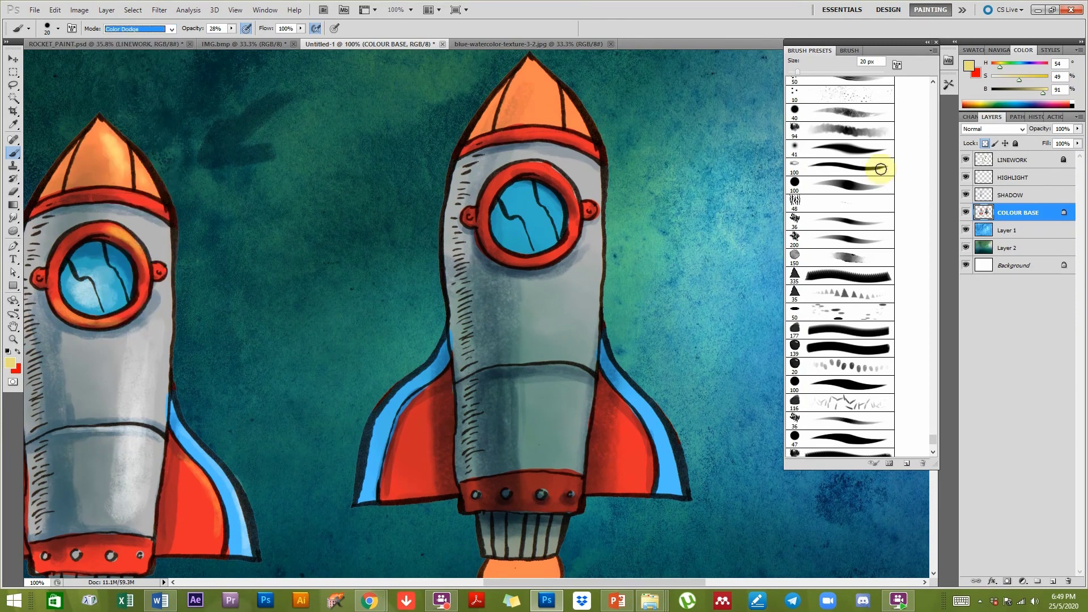
pyautogui.moveTo(547, 174); pyautogui.dragTo(569, 189)
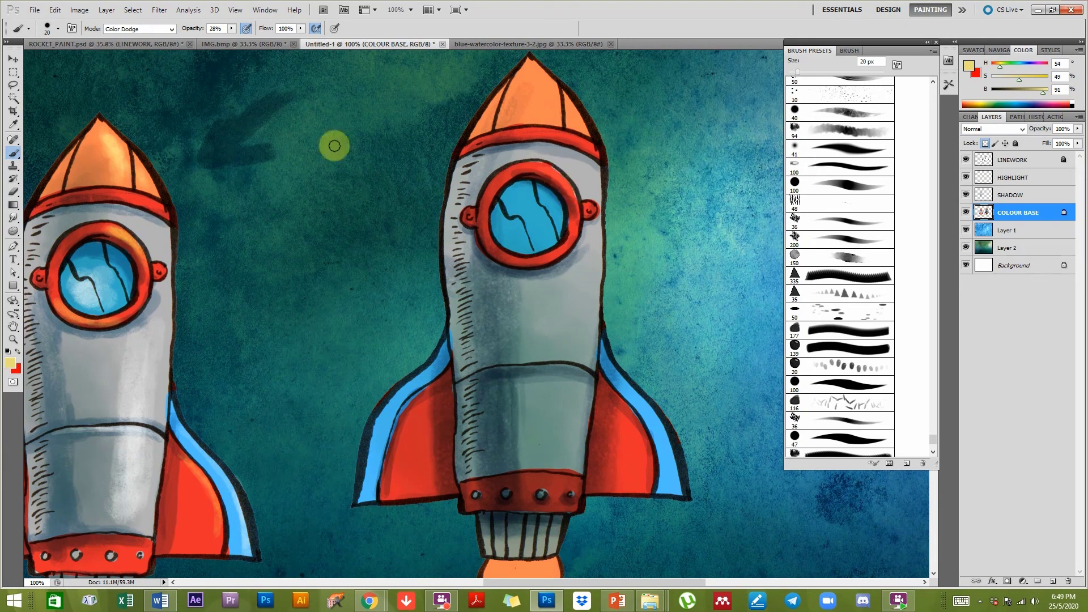
# Set the colour to H 54, S 40, B 80 and highlight the porthole ring with the brush in Linear Dodge (Add) mode.
pyautogui.moveTo(1020, 72); pyautogui.dragTo(1037, 93)
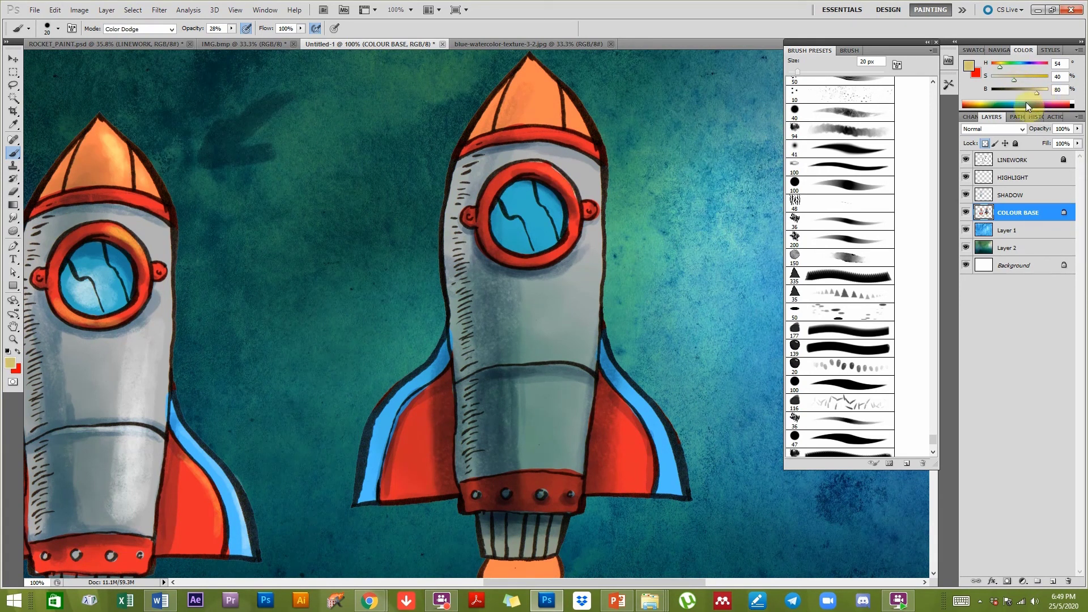
pyautogui.click(171, 29)
pyautogui.click(158, 166)
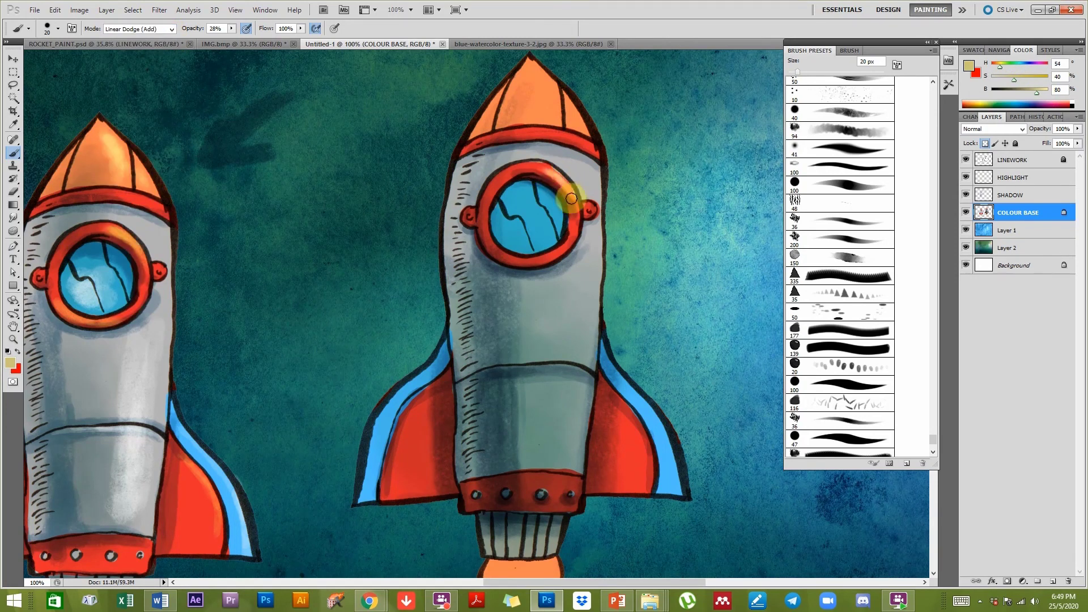
pyautogui.click(171, 29)
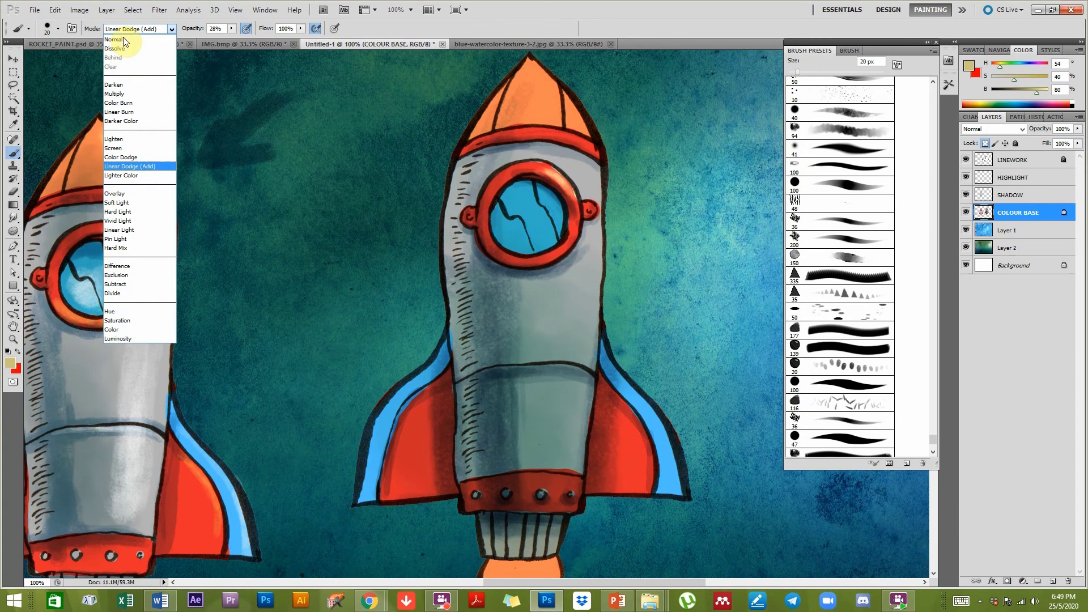
pyautogui.click(138, 167)
pyautogui.moveTo(537, 168)
pyautogui.mouseDown()
pyautogui.moveTo(569, 185)
pyautogui.moveTo(562, 179)
pyautogui.moveTo(574, 215)
pyautogui.moveTo(553, 170)
pyautogui.moveTo(540, 168)
pyautogui.moveTo(559, 181)
pyautogui.moveTo(544, 199)
pyautogui.moveTo(556, 181)
pyautogui.moveTo(522, 168)
pyautogui.moveTo(569, 187)
pyautogui.moveTo(516, 173)
pyautogui.moveTo(543, 173)
pyautogui.moveTo(567, 199)
pyautogui.moveTo(528, 173)
pyautogui.moveTo(559, 185)
pyautogui.moveTo(580, 215)
pyautogui.moveTo(515, 167)
pyautogui.moveTo(522, 208)
pyautogui.moveTo(488, 249)
pyautogui.moveTo(516, 261)
pyautogui.moveTo(485, 233)
pyautogui.moveTo(526, 260)
pyautogui.moveTo(502, 250)
pyautogui.moveTo(508, 255)
pyautogui.moveTo(545, 254)
pyautogui.moveTo(499, 258)
pyautogui.moveTo(551, 255)
pyautogui.moveTo(508, 256)
pyautogui.moveTo(484, 223)
pyautogui.moveTo(501, 251)
pyautogui.moveTo(491, 213)
pyautogui.moveTo(521, 259)
pyautogui.moveTo(486, 237)
pyautogui.moveTo(512, 257)
pyautogui.moveTo(508, 235)
pyautogui.moveTo(524, 260)
pyautogui.moveTo(492, 242)
pyautogui.moveTo(534, 226)
pyautogui.moveTo(479, 231)
pyautogui.moveTo(531, 242)
pyautogui.moveTo(549, 184)
pyautogui.moveTo(526, 261)
pyautogui.moveTo(498, 242)
pyautogui.mouseUp()
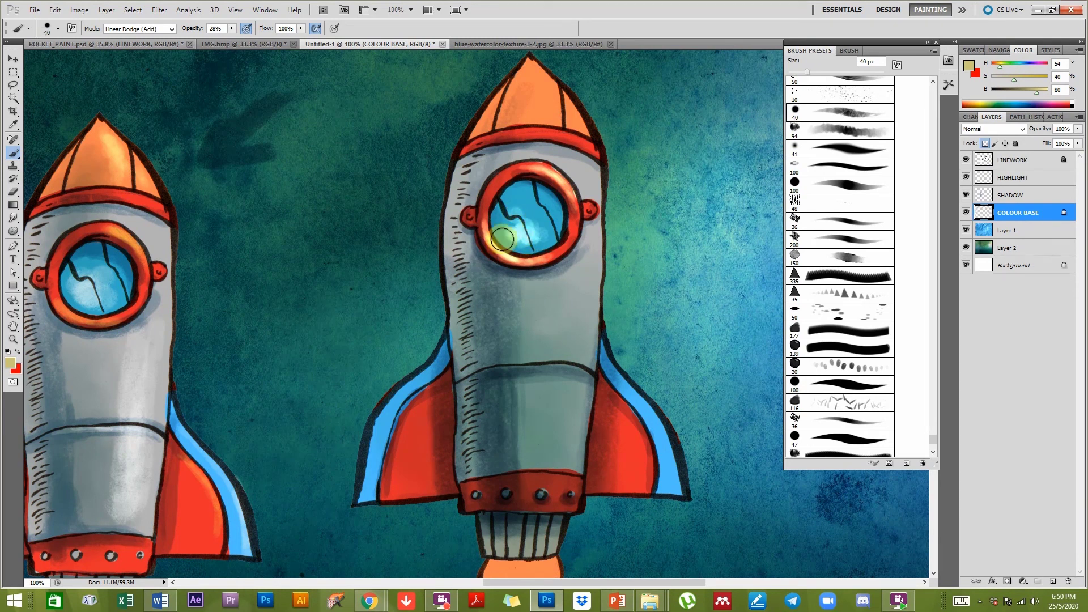
# Paint highlights on the second rocket's porthole glass and nose cone with the 40 px Linear Dodge brush.
pyautogui.moveTo(539, 211)
pyautogui.mouseDown()
pyautogui.moveTo(511, 225)
pyautogui.moveTo(514, 205)
pyautogui.mouseUp()
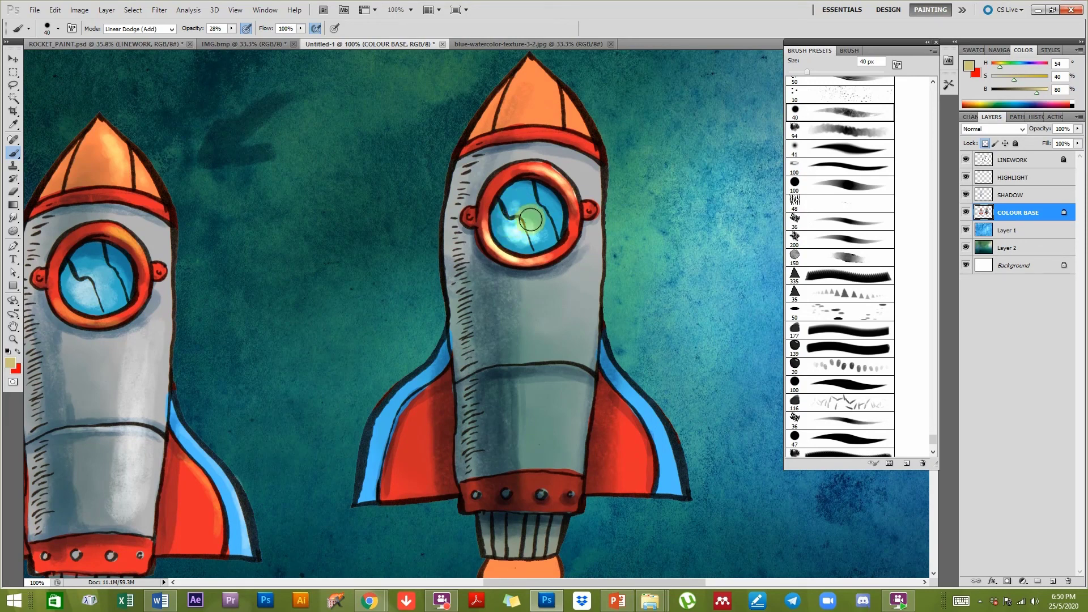
pyautogui.moveTo(509, 235)
pyautogui.mouseDown()
pyautogui.moveTo(517, 223)
pyautogui.moveTo(555, 223)
pyautogui.moveTo(537, 204)
pyautogui.moveTo(525, 250)
pyautogui.mouseUp()
pyautogui.moveTo(539, 85)
pyautogui.mouseDown()
pyautogui.moveTo(549, 115)
pyautogui.moveTo(535, 76)
pyautogui.moveTo(544, 107)
pyautogui.moveTo(572, 120)
pyautogui.mouseUp()
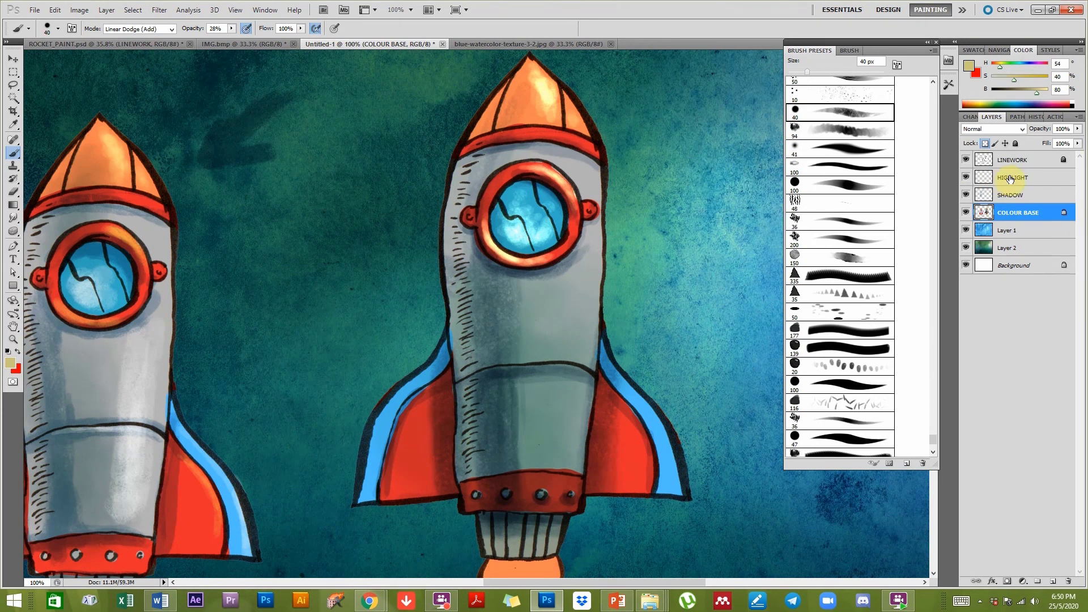
pyautogui.moveTo(528, 112); pyautogui.dragTo(533, 113)
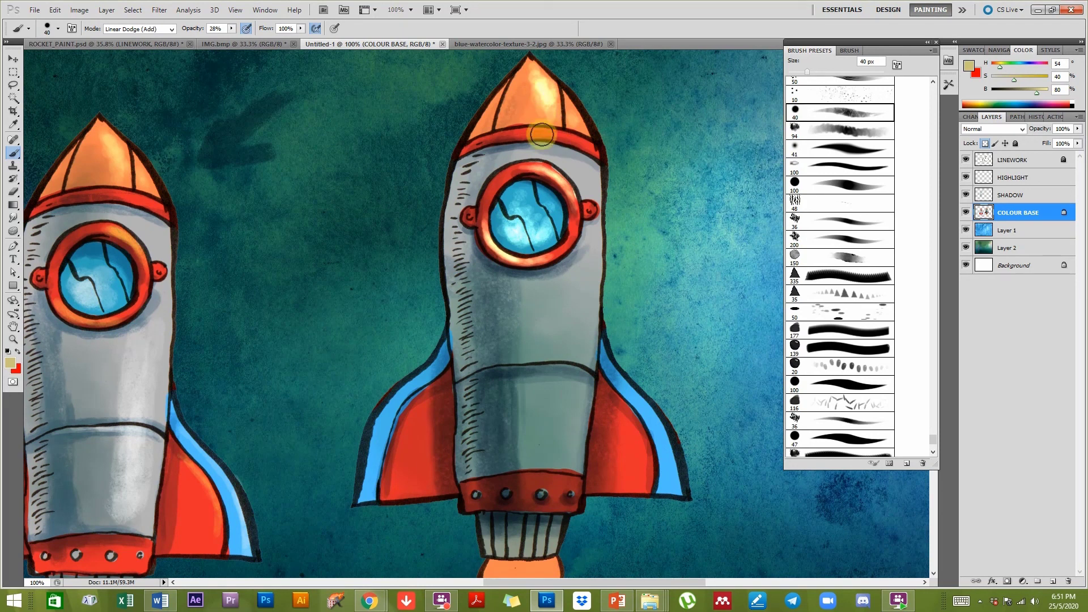
# Brush a thin highlight along the outer blue edge of the second rocket's right fin.
pyautogui.moveTo(512, 275)
pyautogui.mouseDown()
pyautogui.moveTo(491, 275)
pyautogui.moveTo(567, 174)
pyautogui.moveTo(537, 141)
pyautogui.mouseUp()
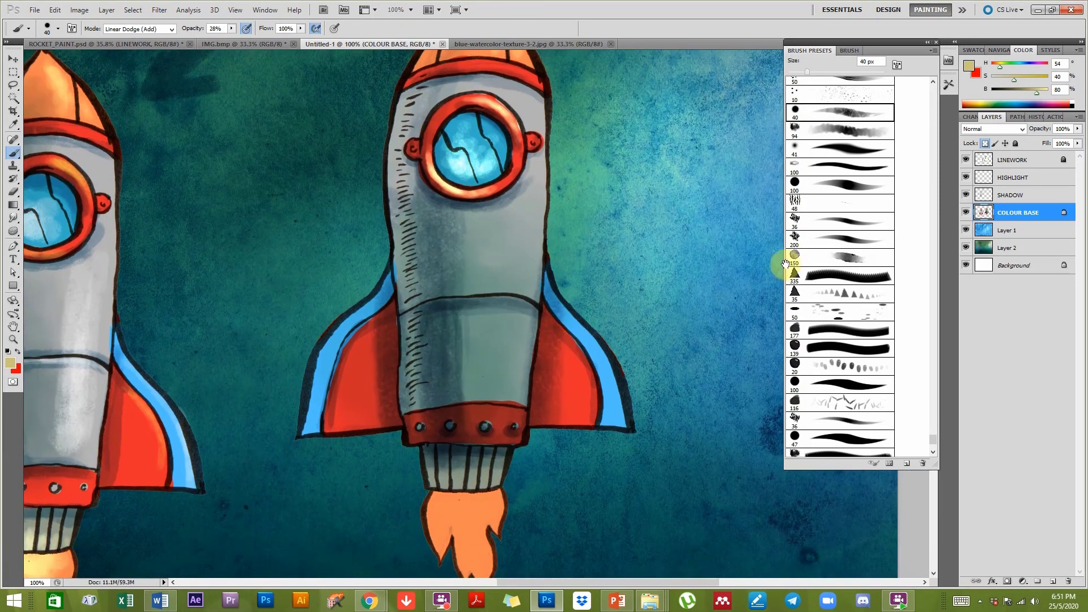
pyautogui.moveTo(549, 280)
pyautogui.mouseDown()
pyautogui.moveTo(606, 342)
pyautogui.moveTo(622, 390)
pyautogui.mouseUp()
pyautogui.moveTo(573, 308); pyautogui.dragTo(634, 405)
pyautogui.moveTo(610, 338); pyautogui.dragTo(633, 425)
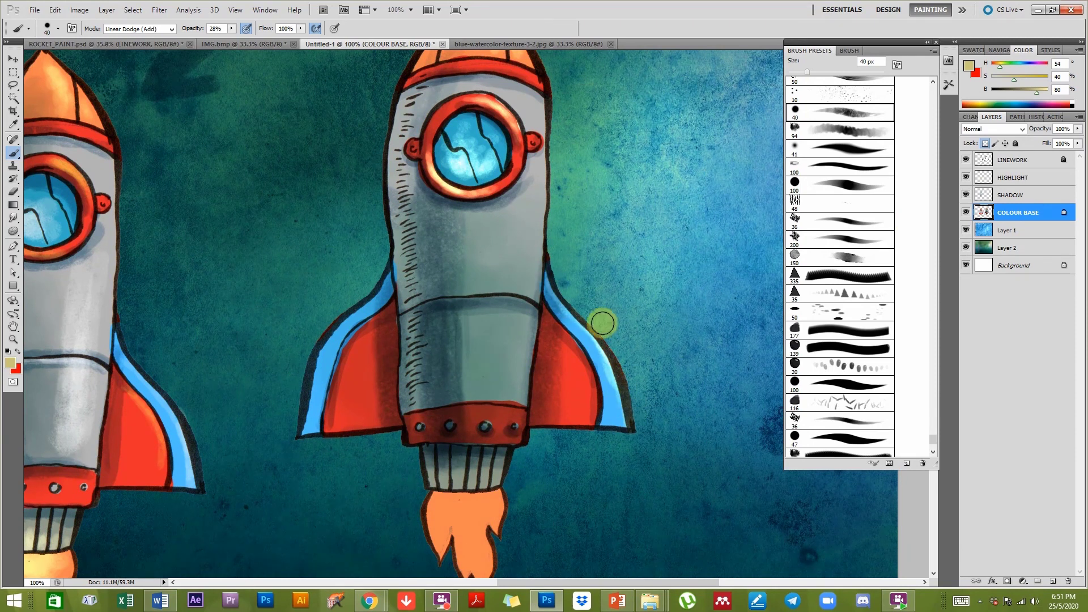
# Sample teal from the background and paint a rim light along the second rocket's upper left hull edge.
pyautogui.moveTo(502, 347); pyautogui.dragTo(472, 293)
pyautogui.moveTo(388, 375); pyautogui.dragTo(486, 387)
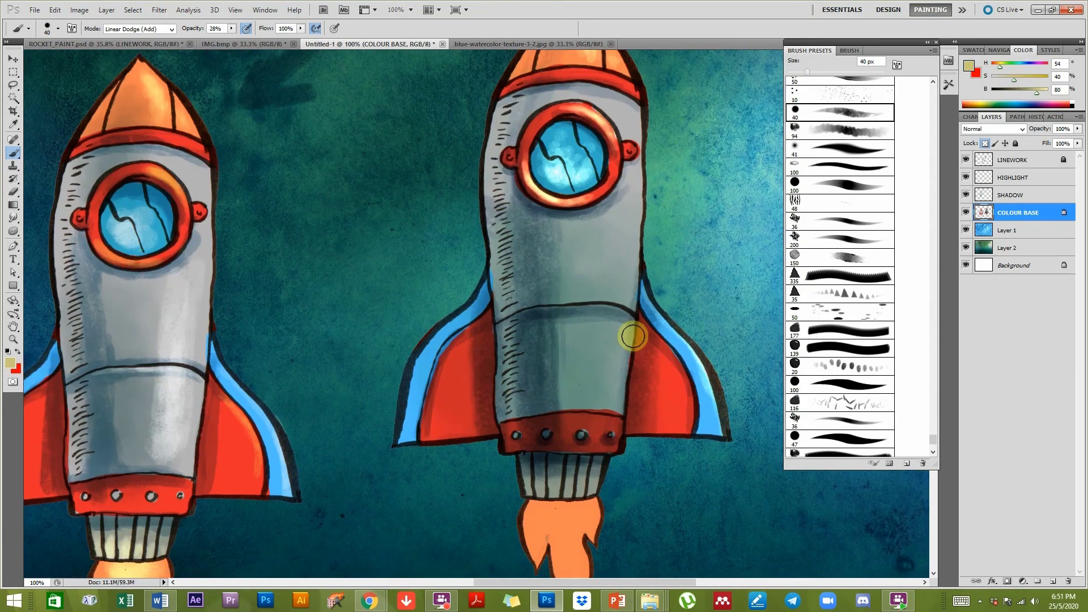
pyautogui.moveTo(366, 380); pyautogui.dragTo(432, 385)
pyautogui.moveTo(550, 310); pyautogui.dragTo(505, 317)
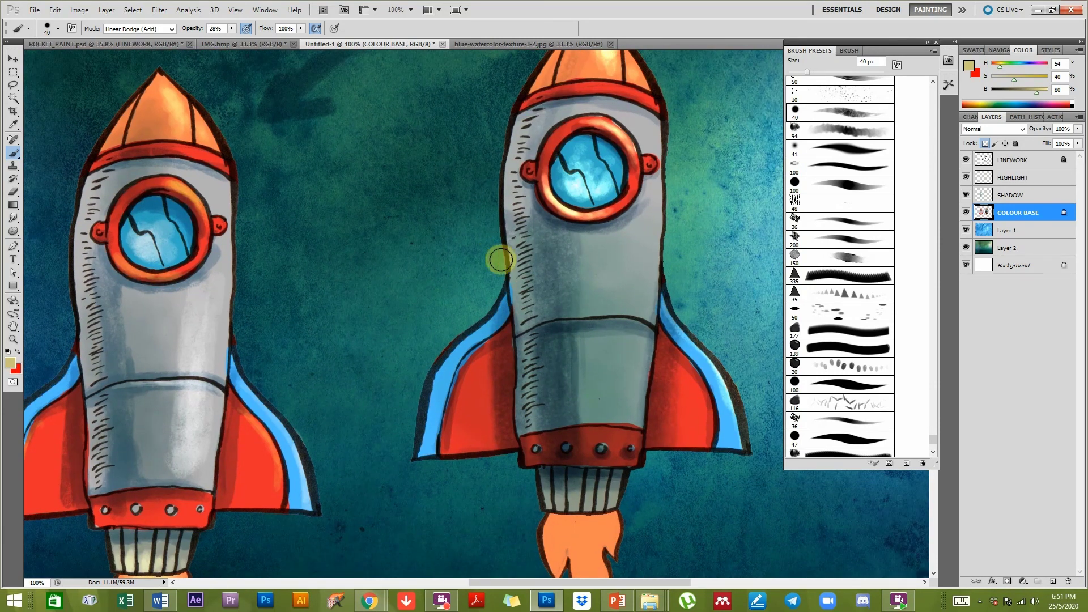
pyautogui.keyDown('alt'); pyautogui.click(422, 275); pyautogui.keyUp('alt')
pyautogui.keyDown('alt'); pyautogui.click(427, 262); pyautogui.keyUp('alt')
pyautogui.moveTo(511, 204)
pyautogui.mouseDown()
pyautogui.moveTo(506, 171)
pyautogui.moveTo(514, 284)
pyautogui.moveTo(514, 120)
pyautogui.moveTo(503, 243)
pyautogui.moveTo(514, 127)
pyautogui.moveTo(500, 243)
pyautogui.moveTo(502, 199)
pyautogui.mouseUp()
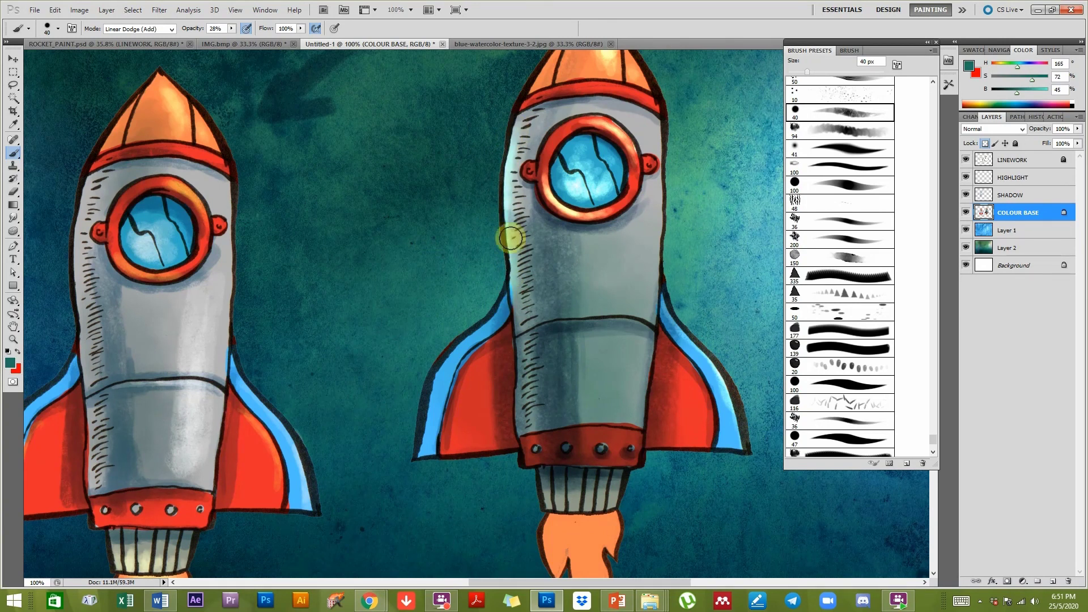
# Reduce the brush to 25 px and continue the rim light down the lower left hull, resampling teal from the background.
pyautogui.press('[')
pyautogui.press('[')
pyautogui.moveTo(525, 401)
pyautogui.mouseDown()
pyautogui.moveTo(523, 333)
pyautogui.moveTo(537, 398)
pyautogui.moveTo(527, 337)
pyautogui.moveTo(530, 413)
pyautogui.moveTo(511, 216)
pyautogui.moveTo(535, 462)
pyautogui.moveTo(540, 397)
pyautogui.moveTo(537, 435)
pyautogui.mouseUp()
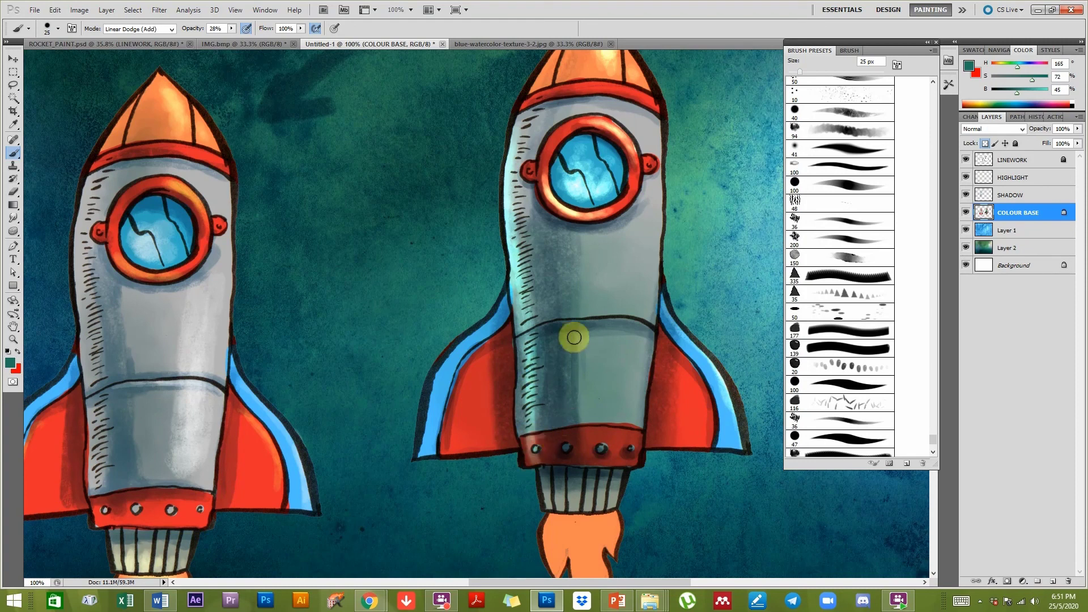
pyautogui.moveTo(523, 332)
pyautogui.mouseDown()
pyautogui.moveTo(528, 424)
pyautogui.moveTo(537, 348)
pyautogui.moveTo(529, 397)
pyautogui.moveTo(541, 362)
pyautogui.moveTo(545, 432)
pyautogui.moveTo(531, 450)
pyautogui.mouseUp()
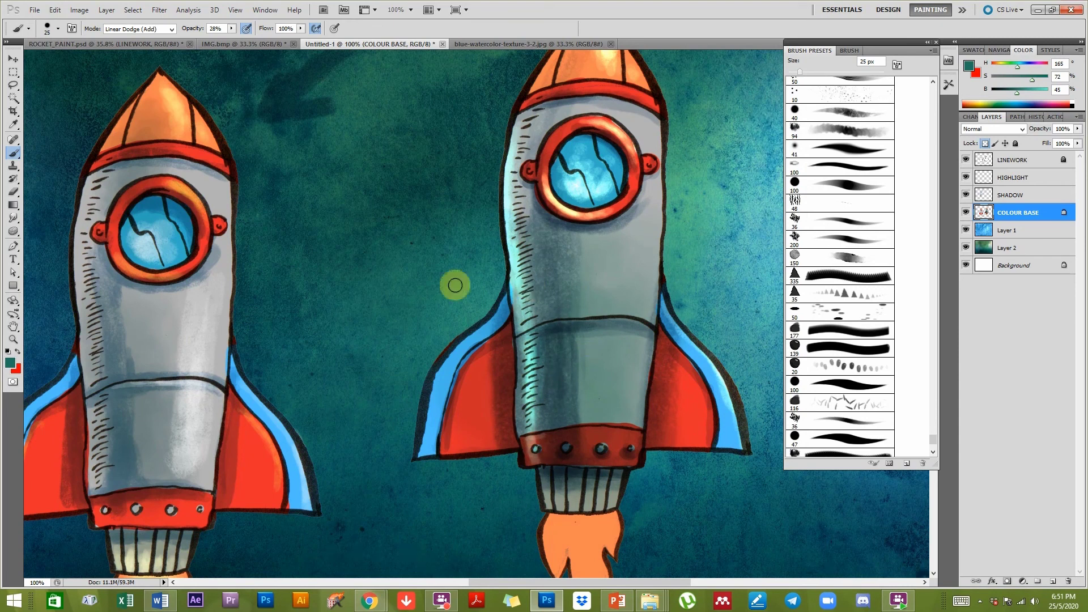
pyautogui.keyDown('alt'); pyautogui.click(346, 319); pyautogui.keyUp('alt')
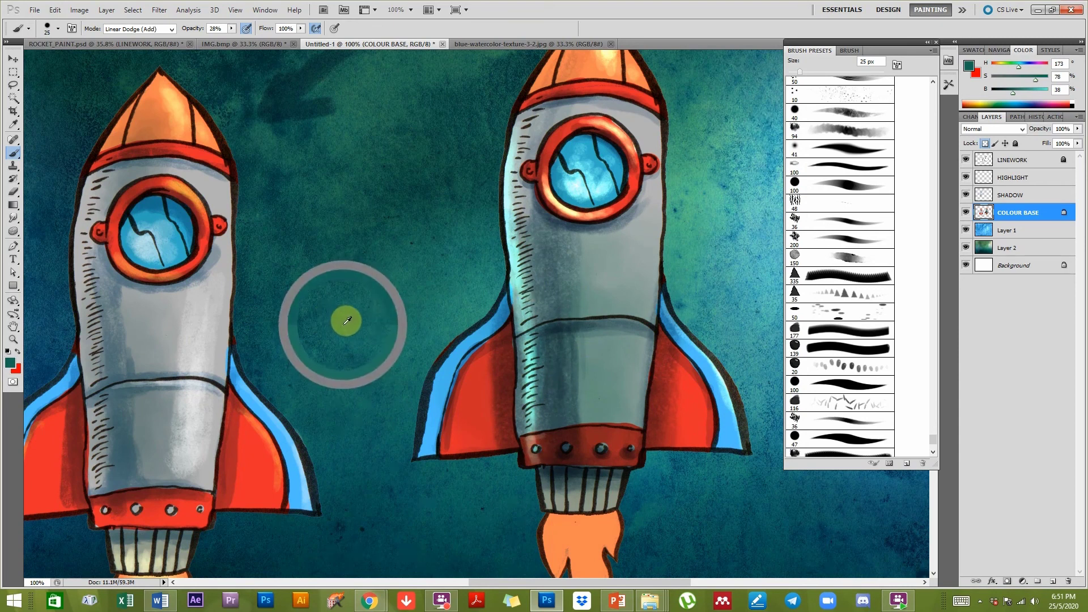
pyautogui.keyDown('alt'); pyautogui.click(362, 275); pyautogui.keyUp('alt')
pyautogui.moveTo(544, 353)
pyautogui.mouseDown()
pyautogui.moveTo(536, 426)
pyautogui.moveTo(534, 347)
pyautogui.moveTo(541, 428)
pyautogui.mouseUp()
pyautogui.moveTo(533, 351)
pyautogui.mouseDown()
pyautogui.moveTo(537, 434)
pyautogui.moveTo(535, 411)
pyautogui.moveTo(498, 428)
pyautogui.mouseUp()
# Sample pale yellow from the second rocket's nose cone highlight and enlarge the brush to 50 px.
pyautogui.moveTo(618, 267); pyautogui.dragTo(594, 270)
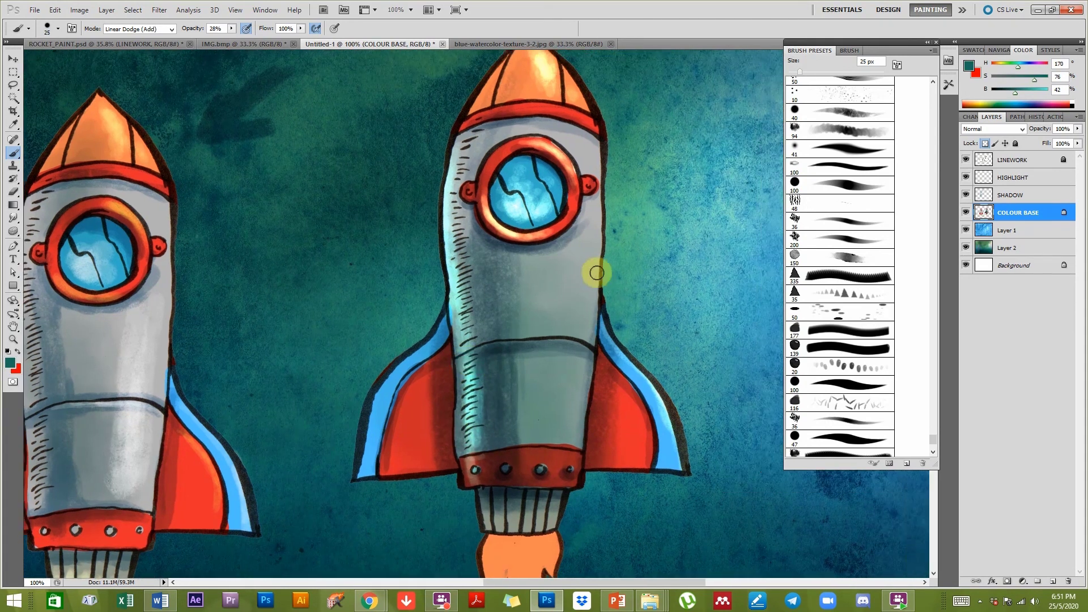
pyautogui.keyDown('alt'); pyautogui.click(549, 55); pyautogui.keyUp('alt')
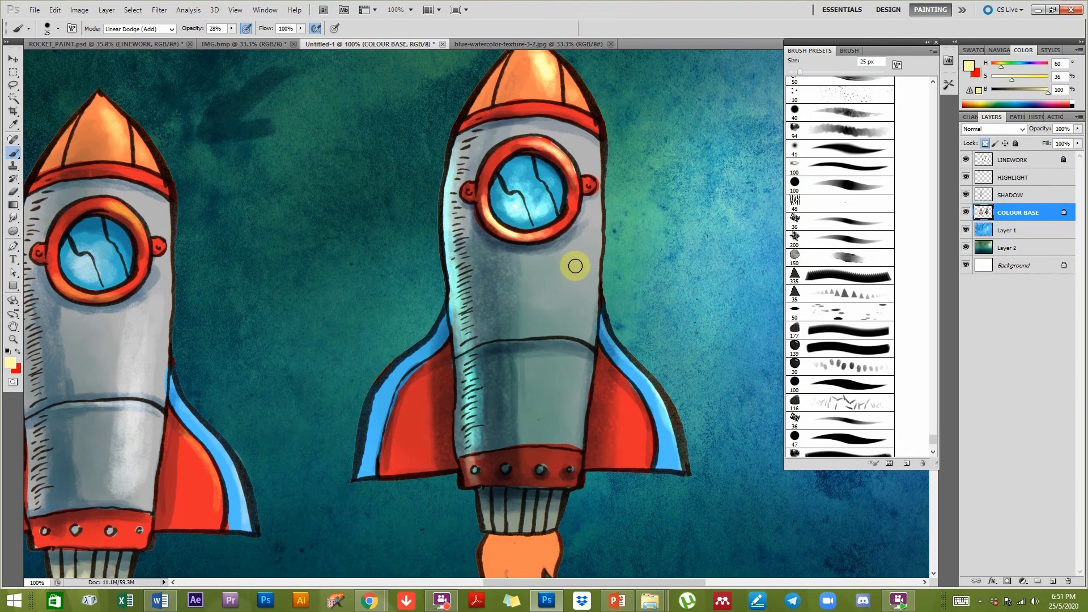
pyautogui.press(']')
pyautogui.press(']')
# Try pale yellow highlight strokes on the right side of the second rocket's hull and revert them through the history.
pyautogui.moveTo(575, 256)
pyautogui.mouseDown()
pyautogui.moveTo(552, 419)
pyautogui.moveTo(582, 241)
pyautogui.mouseUp()
pyautogui.hotkey('ctrl', 'z')
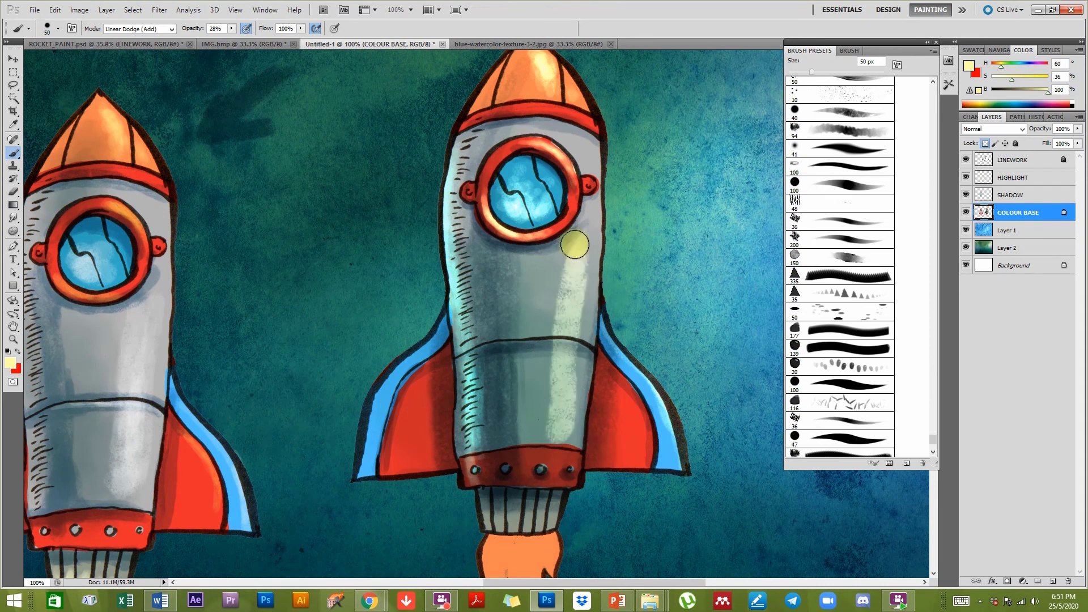
pyautogui.hotkey('ctrl', 'z')
pyautogui.moveTo(562, 421)
pyautogui.mouseDown()
pyautogui.moveTo(574, 299)
pyautogui.moveTo(559, 431)
pyautogui.mouseUp()
pyautogui.hotkey('ctrl', 'z')
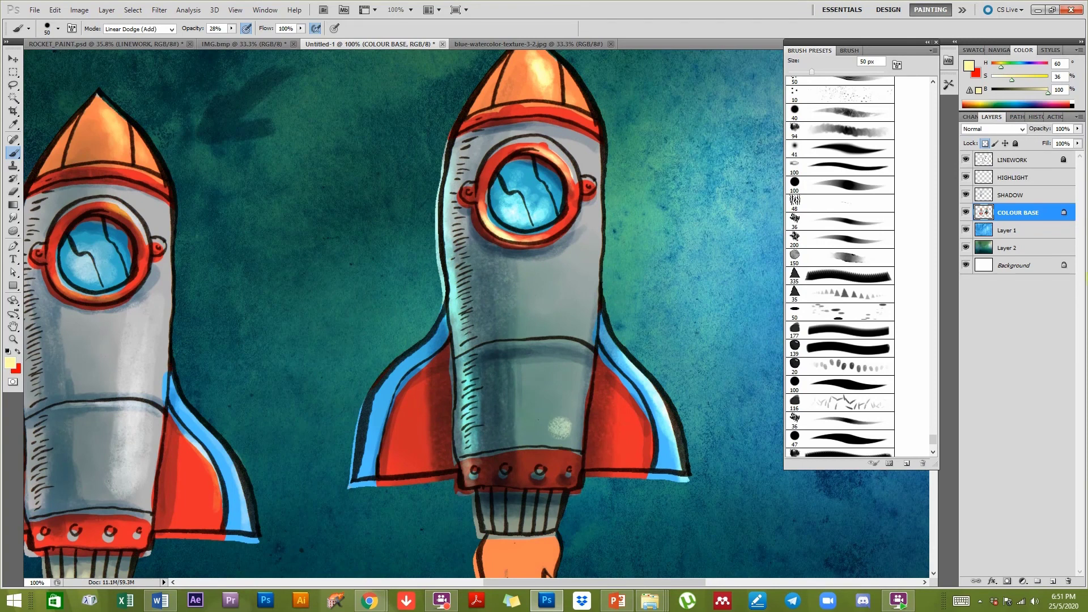
pyautogui.click(1029, 117)
pyautogui.click(1009, 354)
pyautogui.click(990, 117)
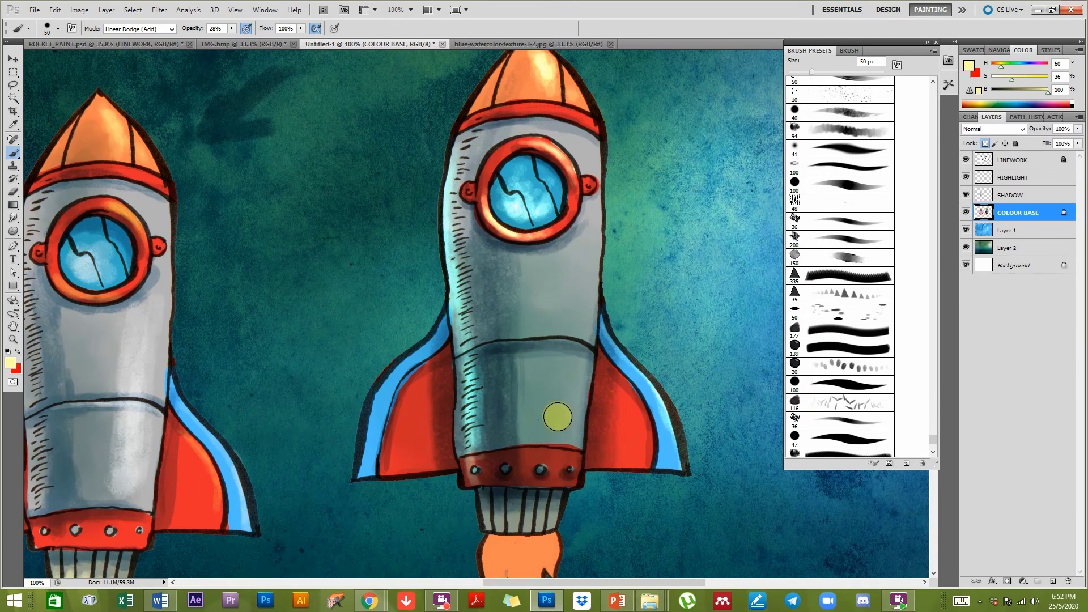
# Paint a pale yellow highlight down the right side of the second rocket's hull with the 50 px brush.
pyautogui.moveTo(570, 262); pyautogui.dragTo(569, 422)
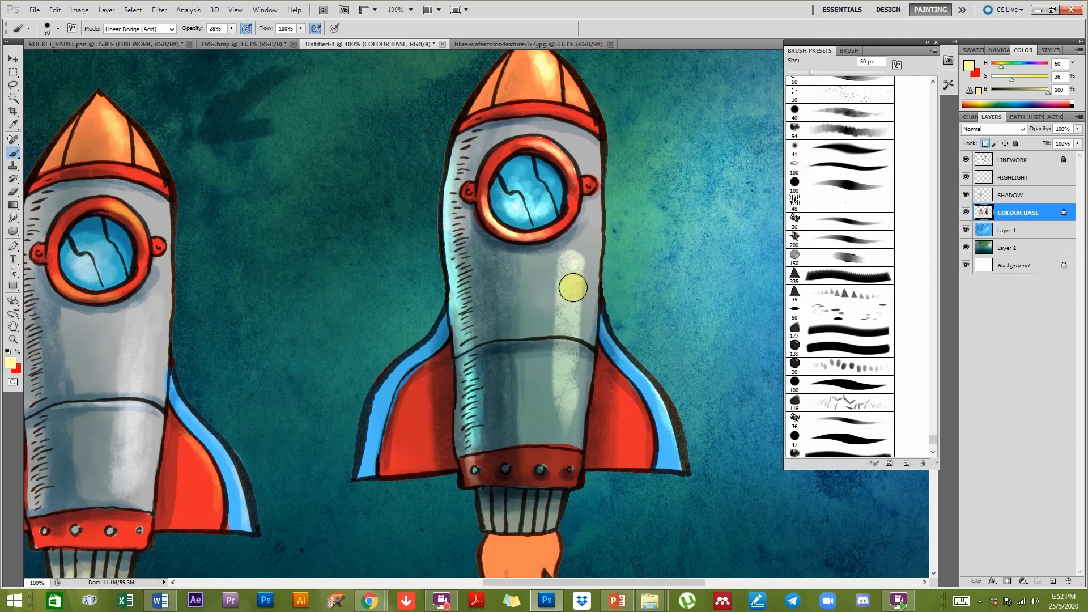
pyautogui.moveTo(573, 260); pyautogui.dragTo(567, 422)
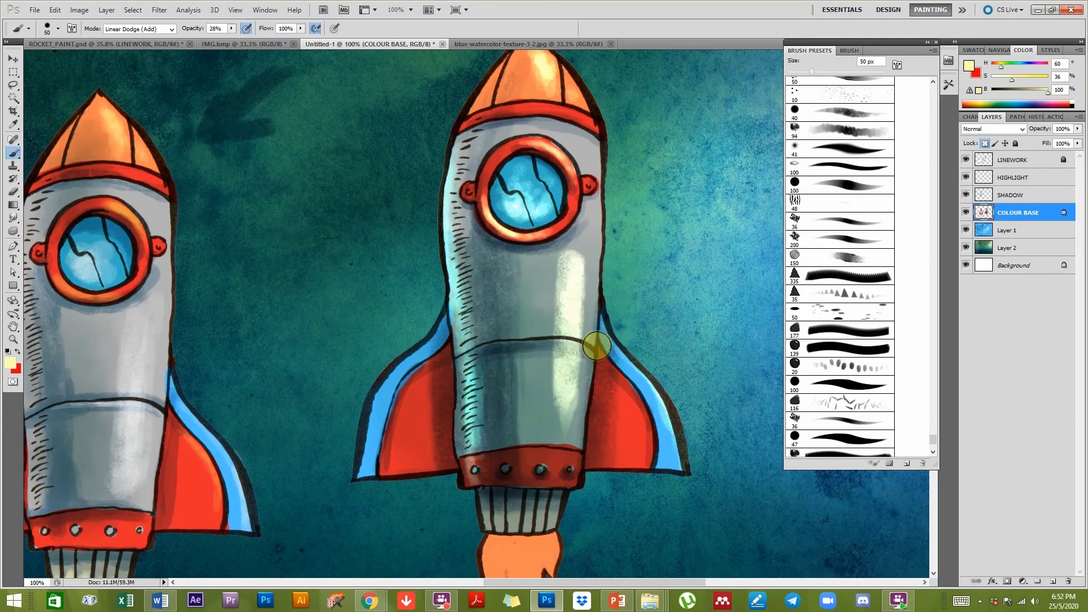
pyautogui.moveTo(575, 245); pyautogui.dragTo(579, 224)
# Reduce the brush to 15 px and highlight the second rocket's hull seam and a rivet on the red base band.
pyautogui.press('[')
pyautogui.press('[')
pyautogui.moveTo(570, 342)
pyautogui.mouseDown()
pyautogui.moveTo(476, 348)
pyautogui.moveTo(562, 341)
pyautogui.moveTo(587, 352)
pyautogui.moveTo(503, 343)
pyautogui.mouseUp()
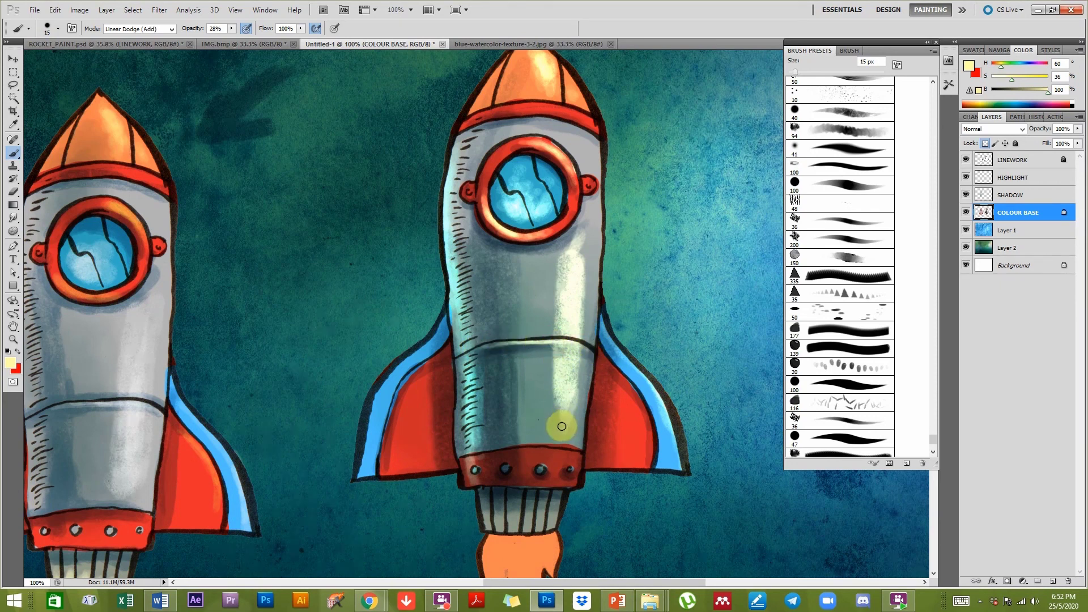
pyautogui.click(539, 468)
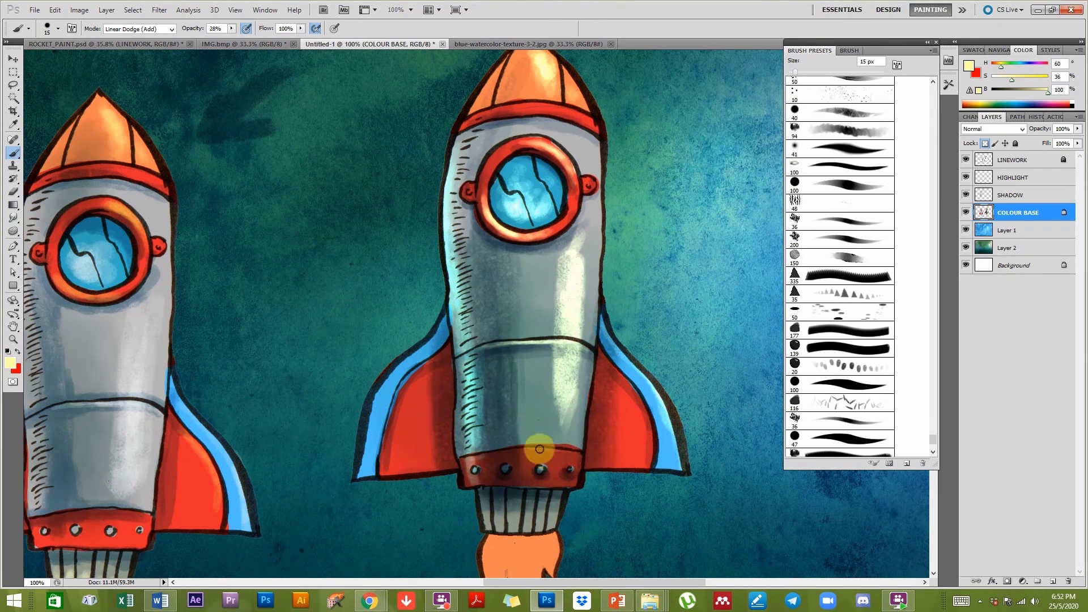
# Sample the orange of the second rocket's flame and paint a glow along the lower ends of its nozzle ribs with the 15 px brush.
pyautogui.moveTo(557, 390); pyautogui.dragTo(558, 367)
pyautogui.moveTo(529, 419); pyautogui.dragTo(545, 277)
pyautogui.keyDown('alt'); pyautogui.click(529, 371); pyautogui.keyUp('alt')
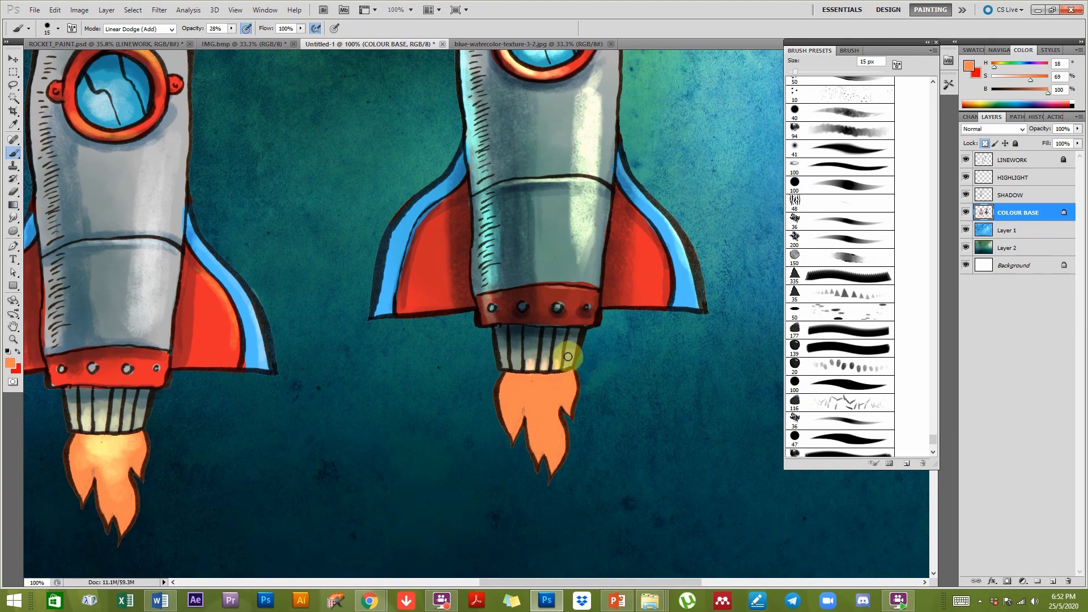
pyautogui.moveTo(499, 354)
pyautogui.mouseDown()
pyautogui.moveTo(495, 364)
pyautogui.moveTo(518, 369)
pyautogui.mouseUp()
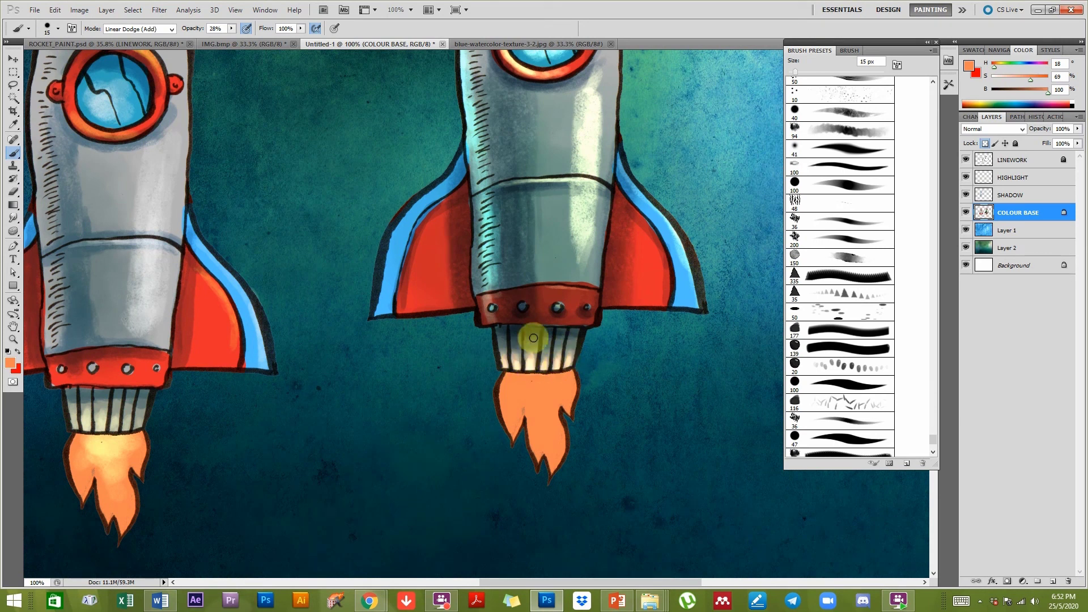
pyautogui.scroll(2, 544, 365)
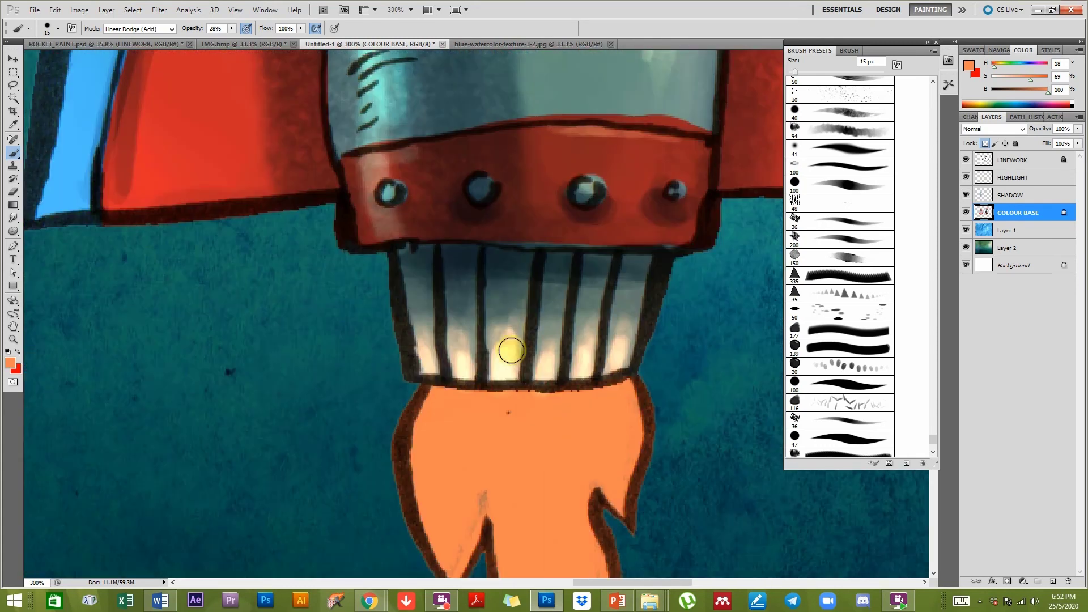
# Choose the 40 px textured brush preset and paint an orange Linear Dodge glow across the upper part of the second rocket's flame.
pyautogui.keyDown('alt'); pyautogui.click(545, 442); pyautogui.keyUp('alt')
pyautogui.keyDown('ctrl'); pyautogui.click(555, 451); pyautogui.keyUp('ctrl')
pyautogui.keyDown('alt'); pyautogui.click(559, 443); pyautogui.keyUp('alt')
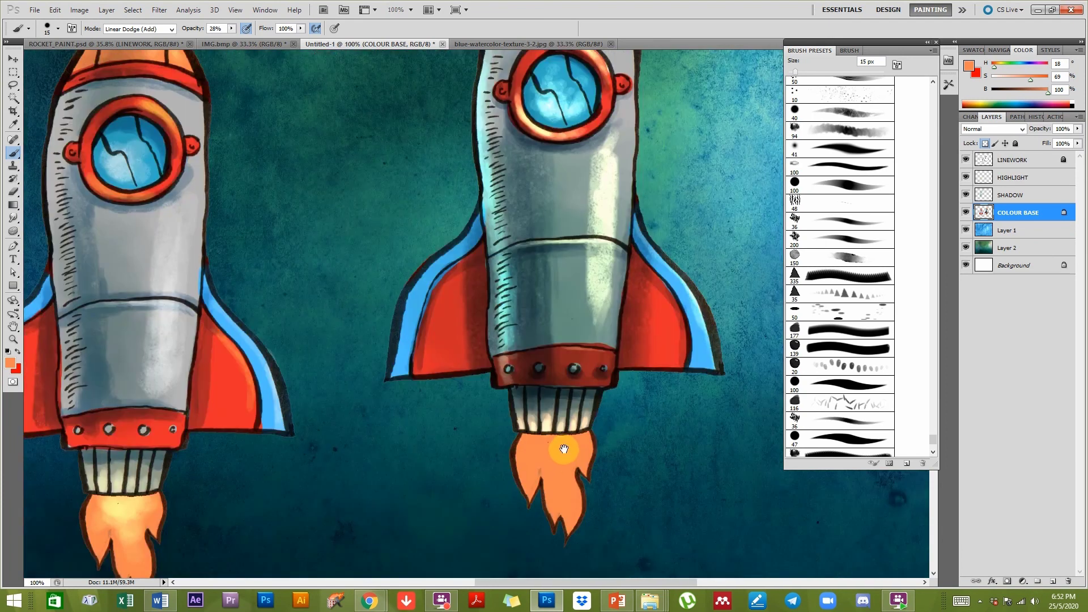
pyautogui.moveTo(566, 450); pyautogui.dragTo(536, 351)
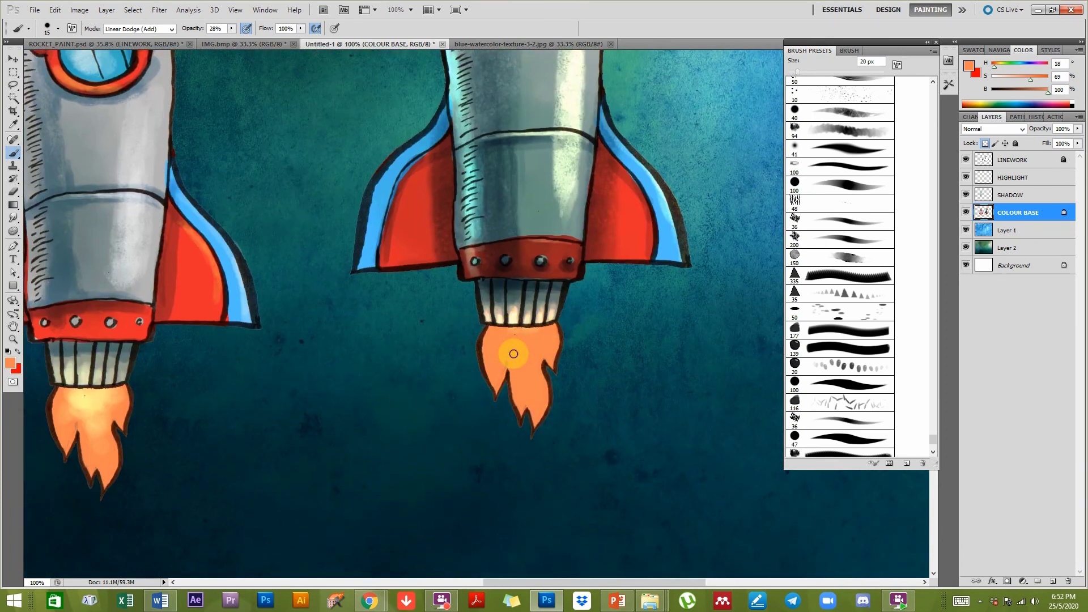
pyautogui.click(795, 111)
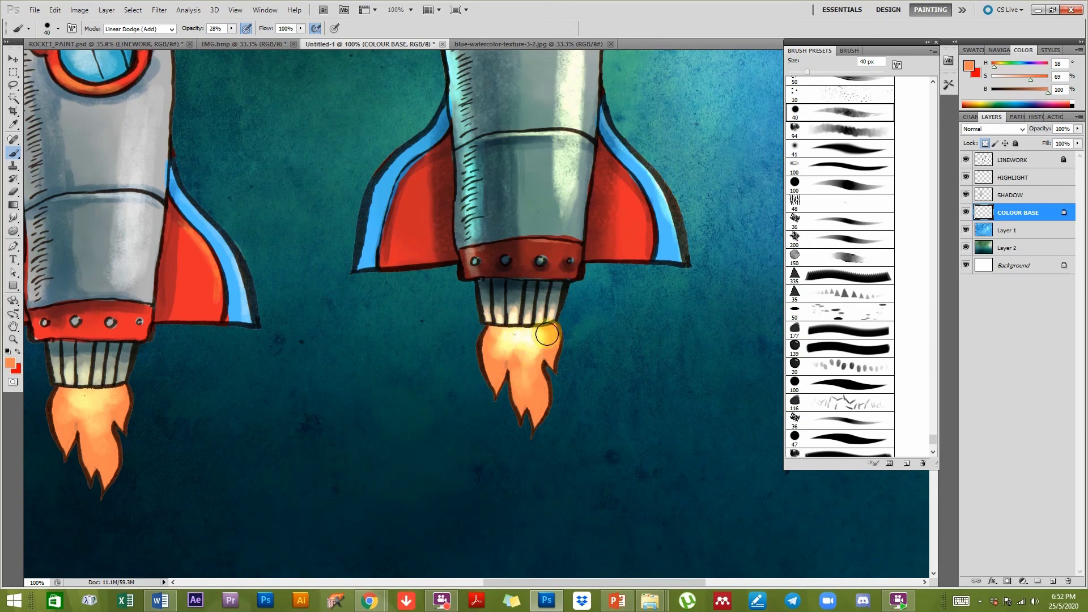
pyautogui.moveTo(504, 341)
pyautogui.mouseDown()
pyautogui.moveTo(534, 365)
pyautogui.moveTo(517, 371)
pyautogui.moveTo(498, 356)
pyautogui.moveTo(516, 348)
pyautogui.moveTo(496, 337)
pyautogui.moveTo(555, 332)
pyautogui.mouseUp()
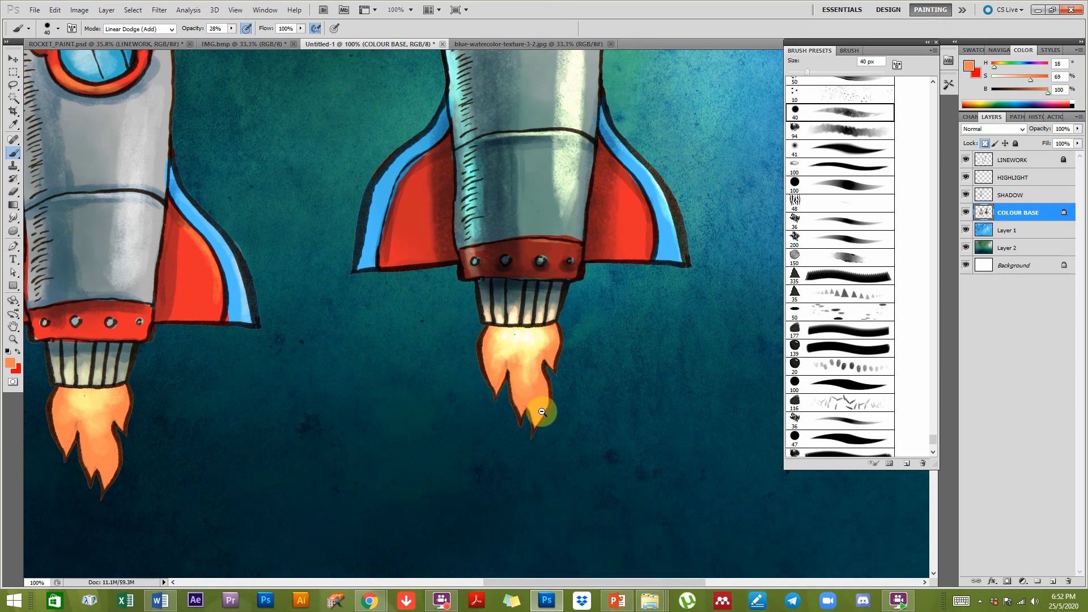
# Compare the shading and highlights of both rockets against the background and review the SHADOW and COLOUR BASE layers.
pyautogui.hotkey('ctrl', '-')
pyautogui.hotkey('ctrl', '-')
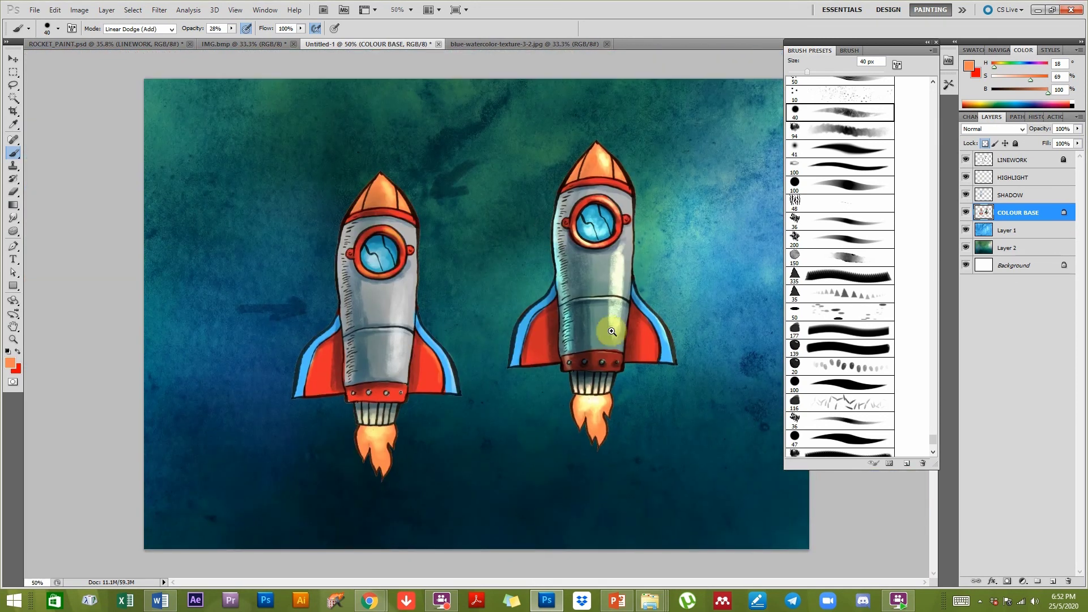
pyautogui.hotkey('ctrl', '+')
pyautogui.moveTo(672, 305); pyautogui.dragTo(589, 327)
pyautogui.moveTo(581, 284); pyautogui.dragTo(588, 285)
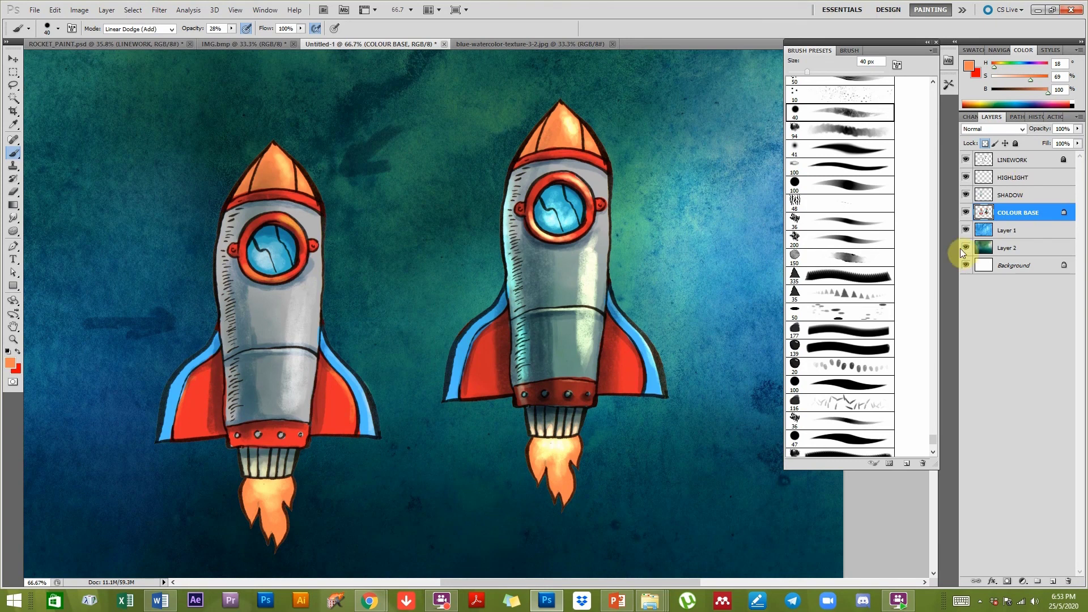
pyautogui.click(983, 198)
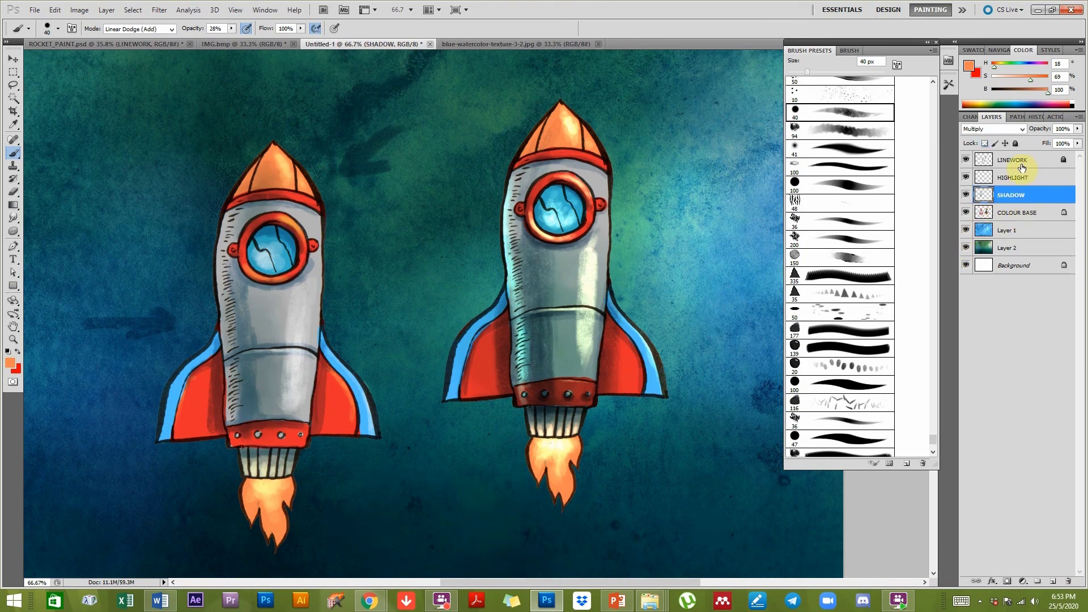
pyautogui.click(1011, 212)
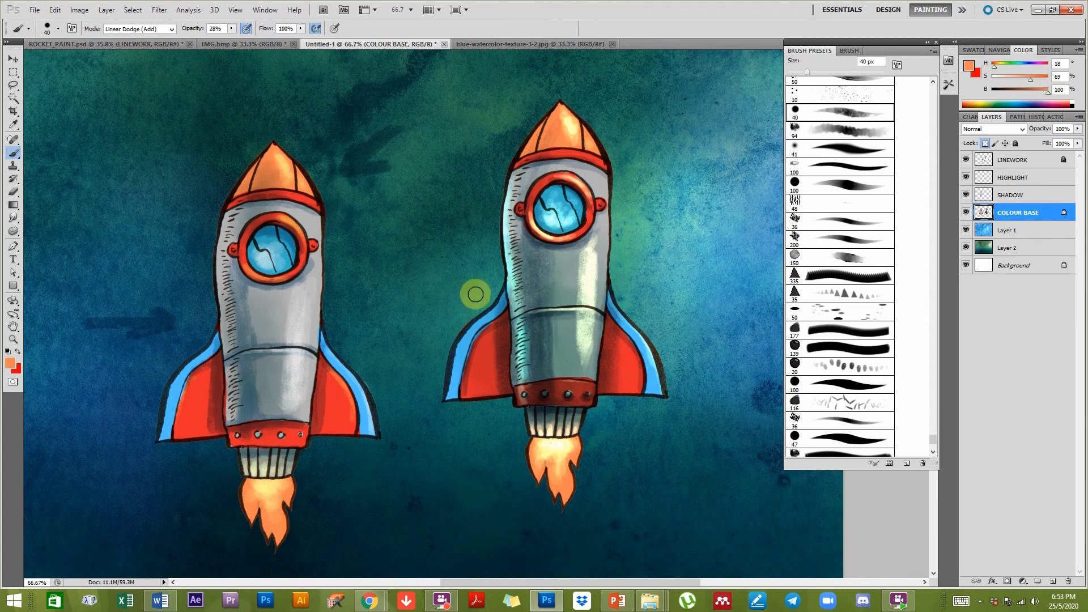
pyautogui.keyDown('alt'); pyautogui.click(609, 376); pyautogui.keyUp('alt')
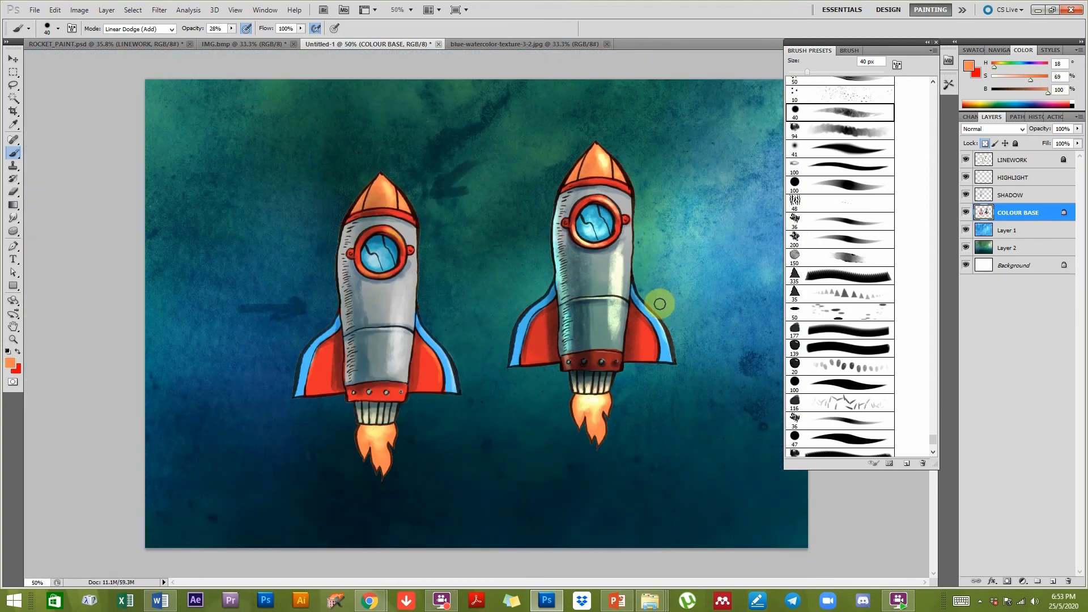